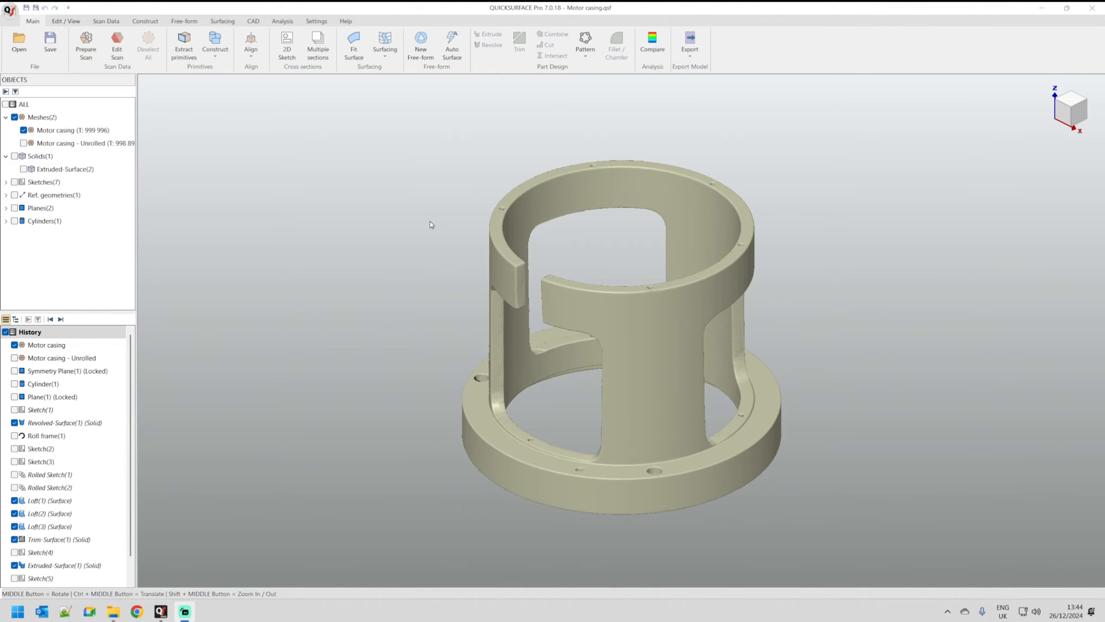
- Compare the Motor casing scan mesh with the finished solid by toggling their visibility, and examine the mesh from several angles
middle_drag(562, 133, 584, 273)
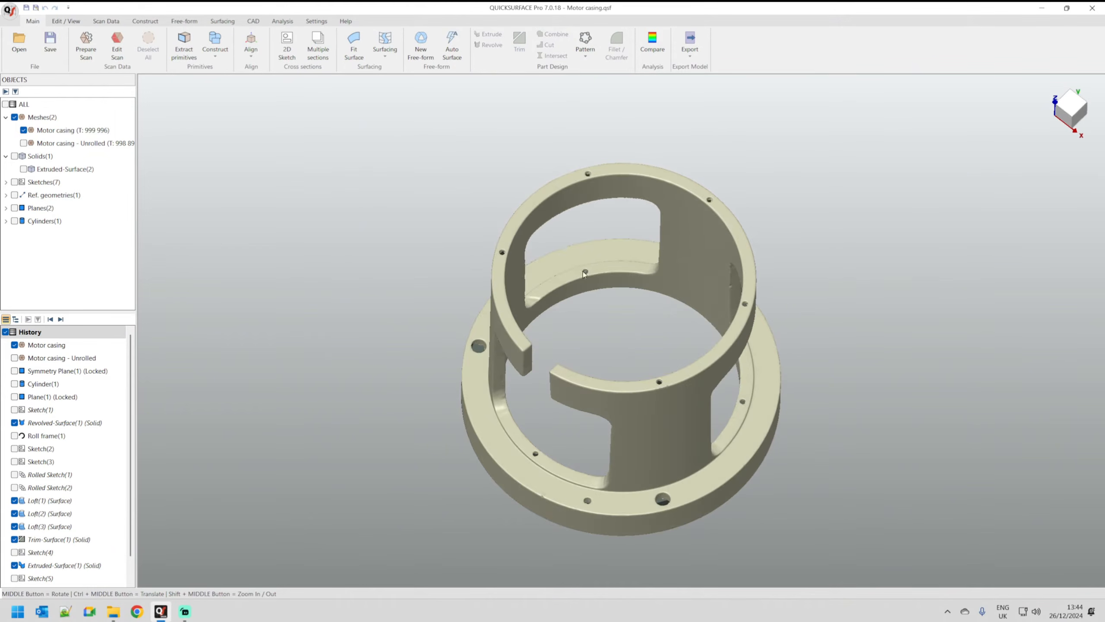
click(14, 157)
click(24, 131)
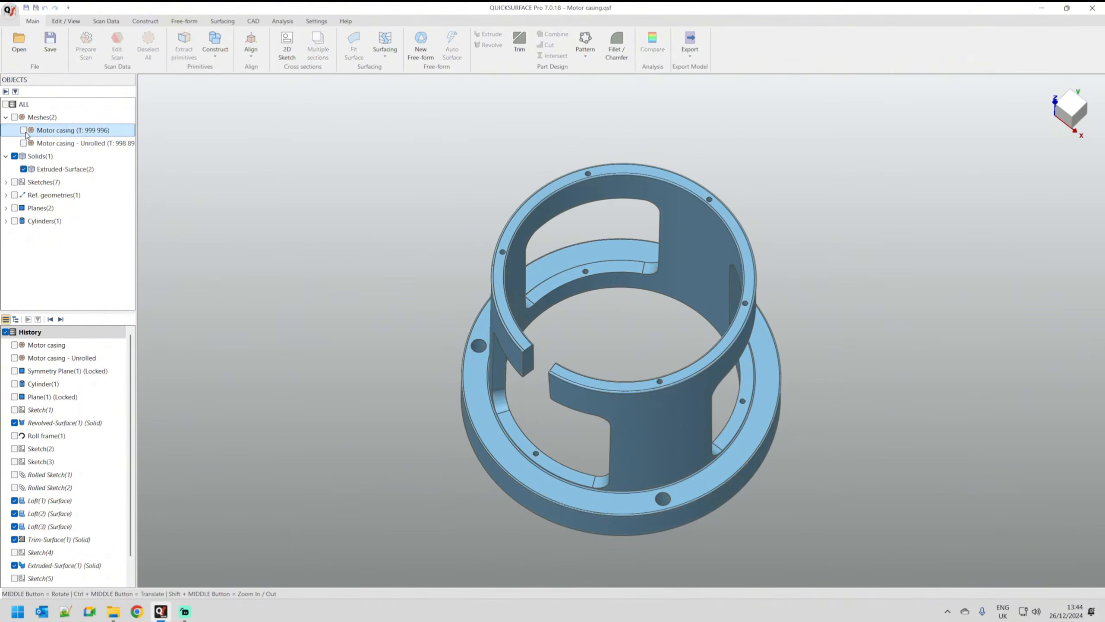
middle_drag(582, 332, 588, 222)
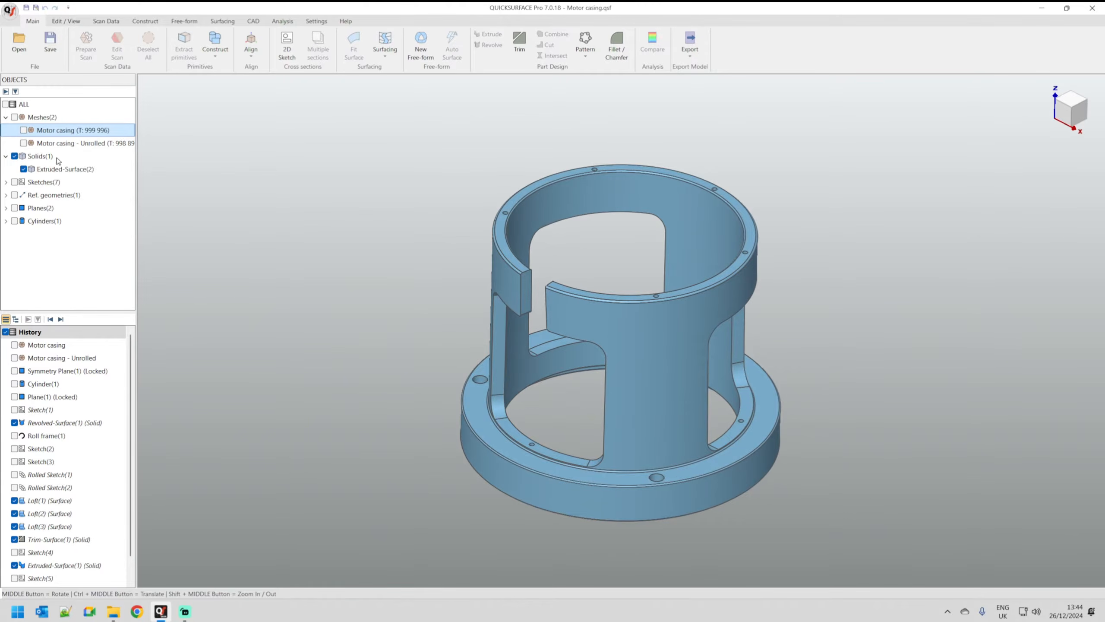
click(23, 130)
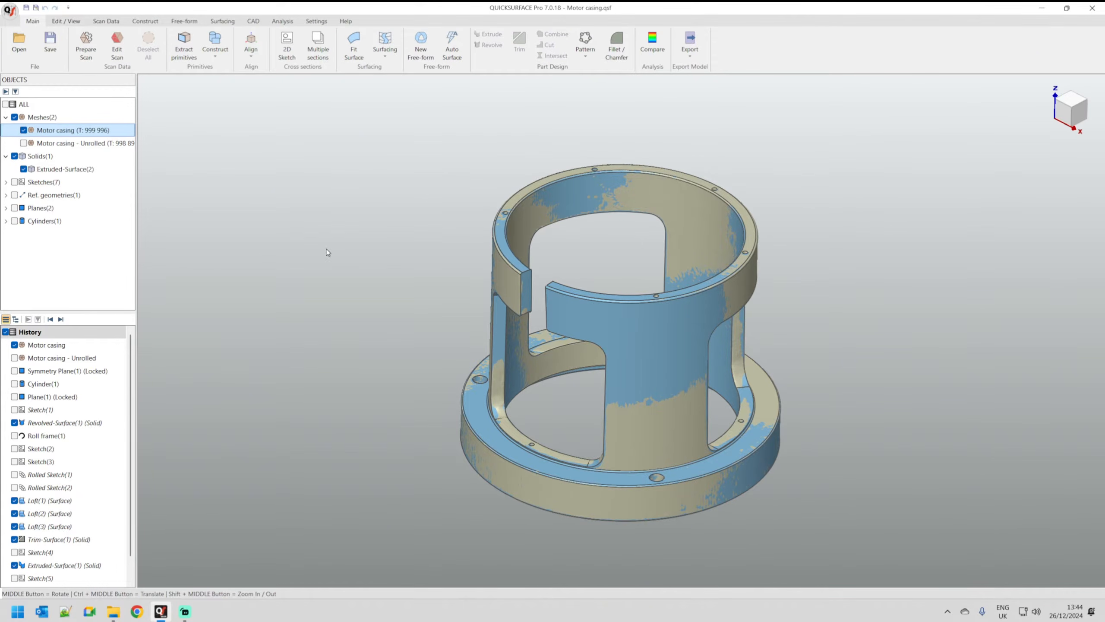
click(15, 156)
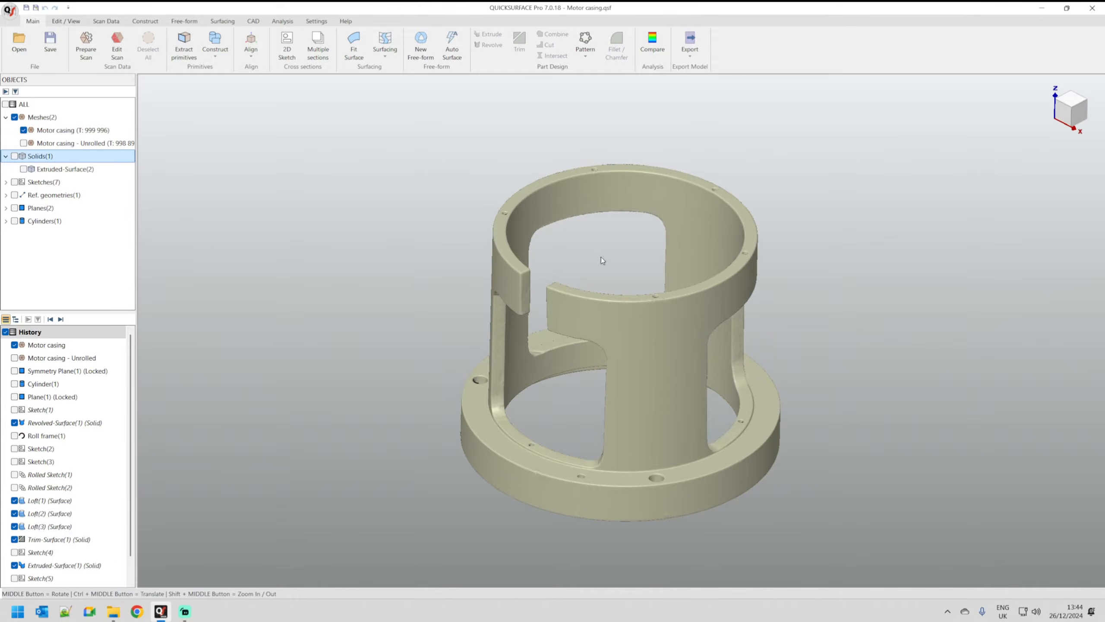
middle_drag(639, 195, 947, 352)
middle_drag(509, 358, 811, 307)
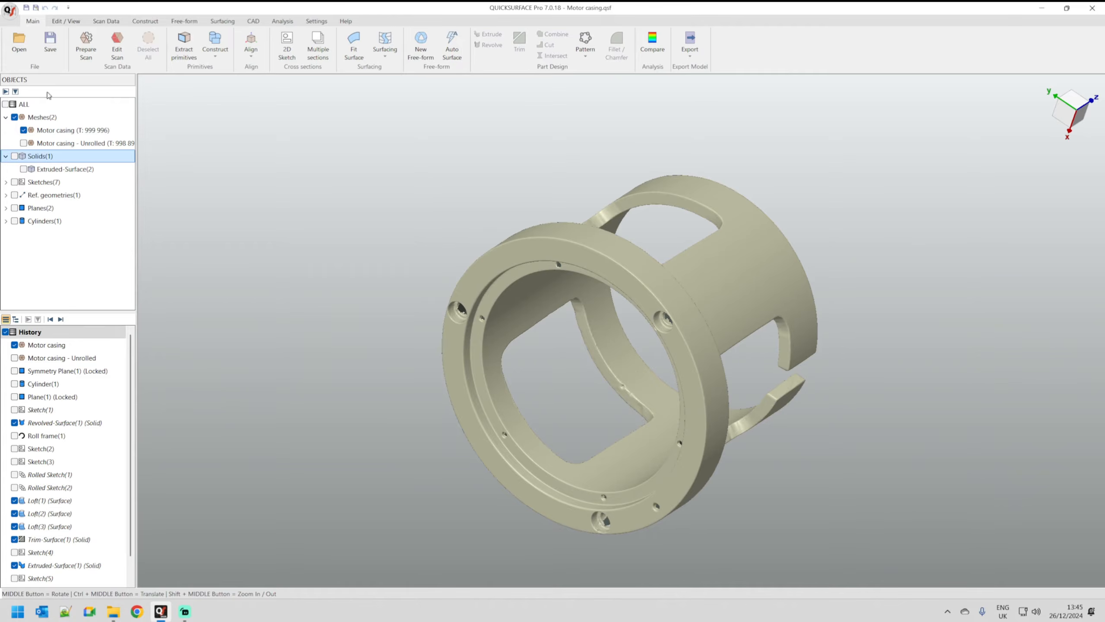
- Start a new project and open Motor casing.stl with millimetres as the model units
click(9, 12)
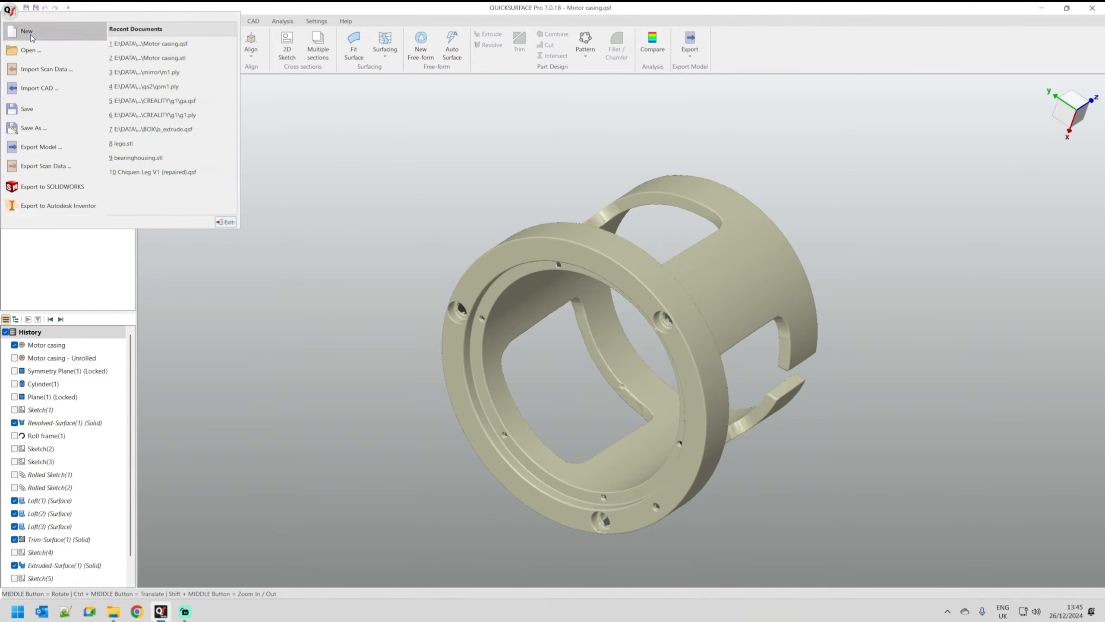
click(30, 34)
click(544, 331)
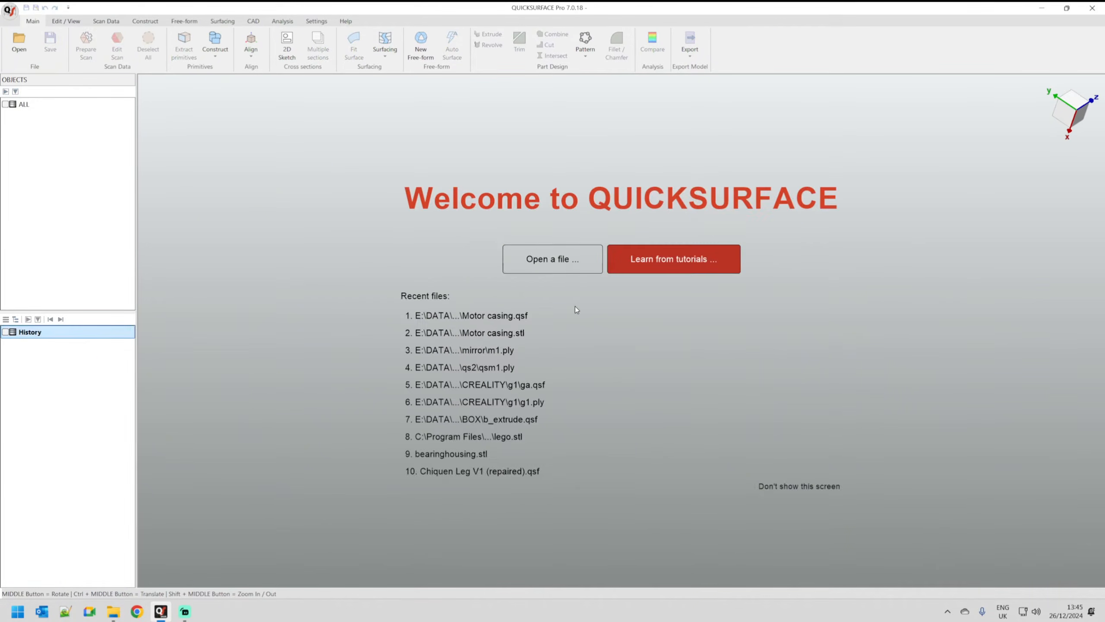
click(570, 261)
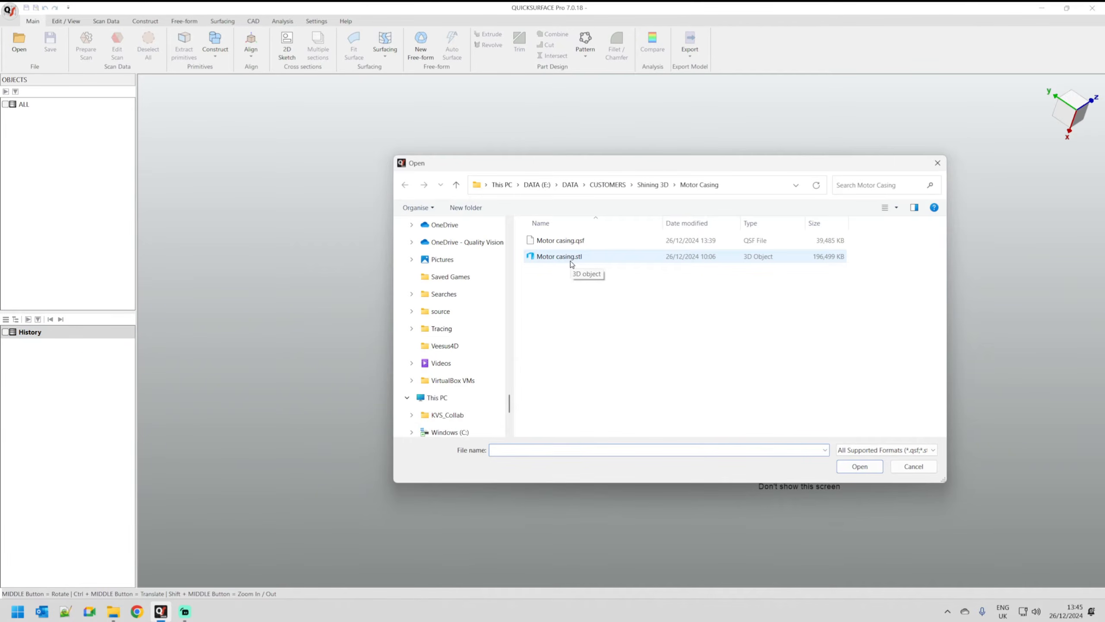
click(571, 262)
click(864, 466)
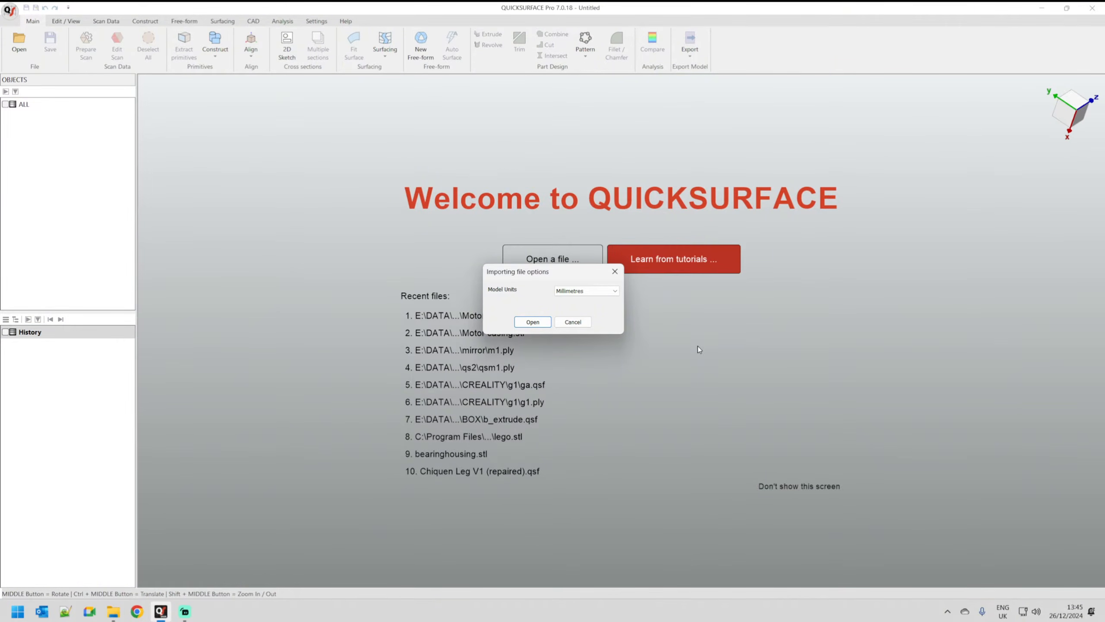
click(532, 322)
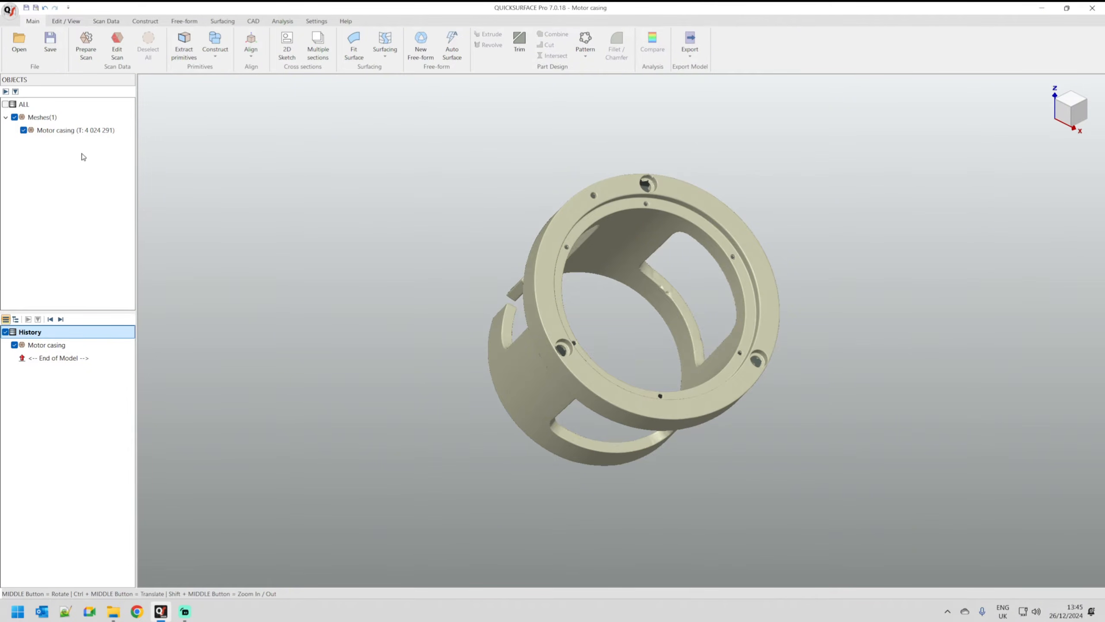
- Check the imported Motor casing mesh's dimensions in its properties
right_click(58, 137)
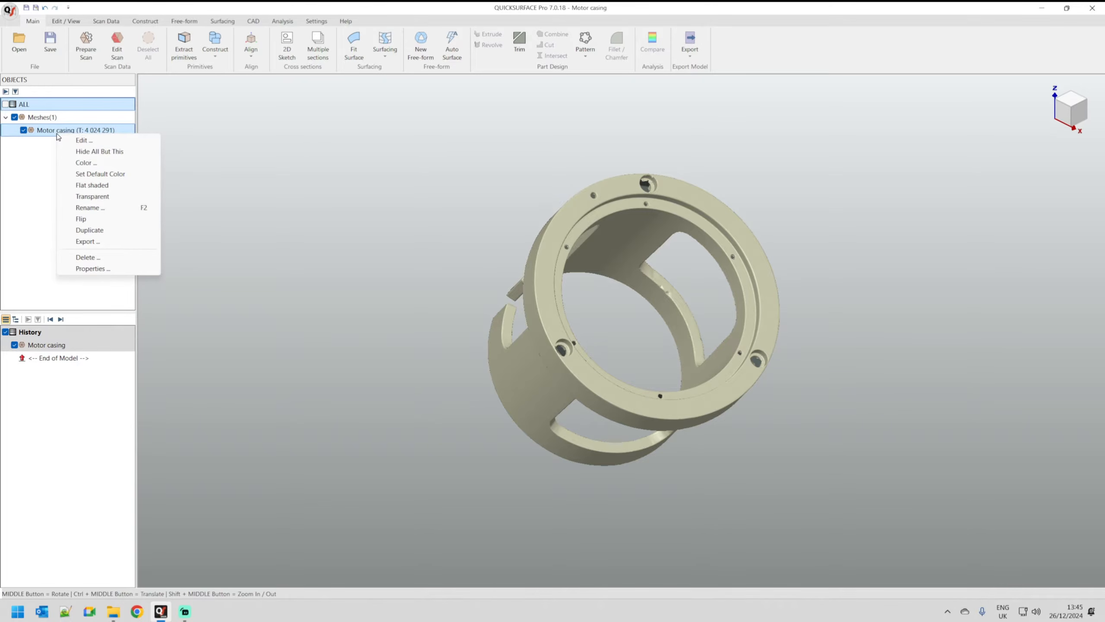
click(93, 268)
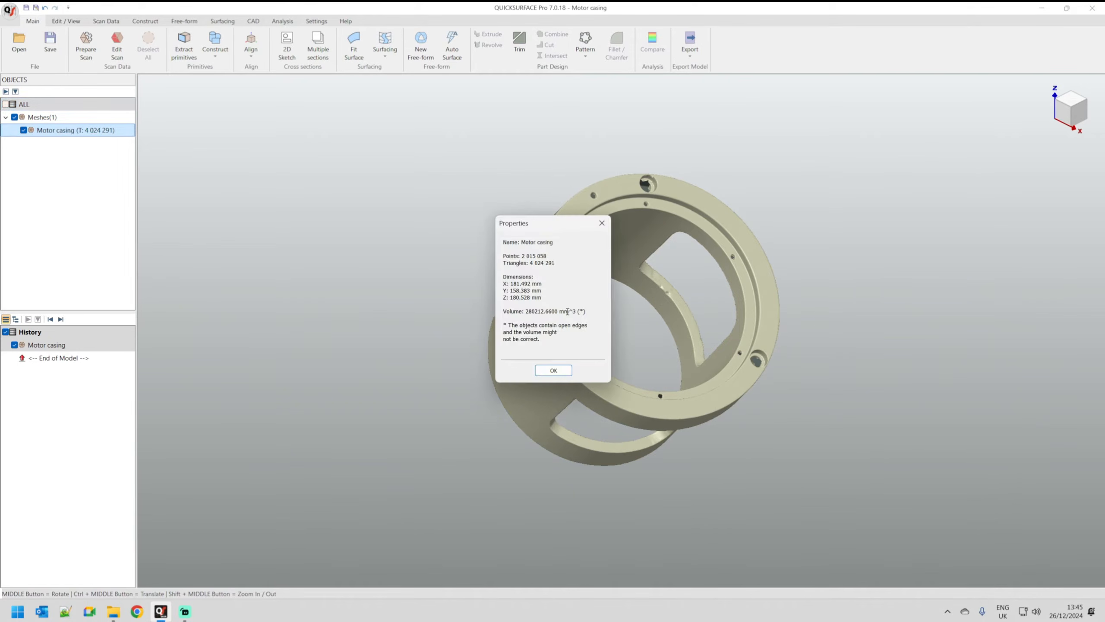
drag(542, 300, 500, 287)
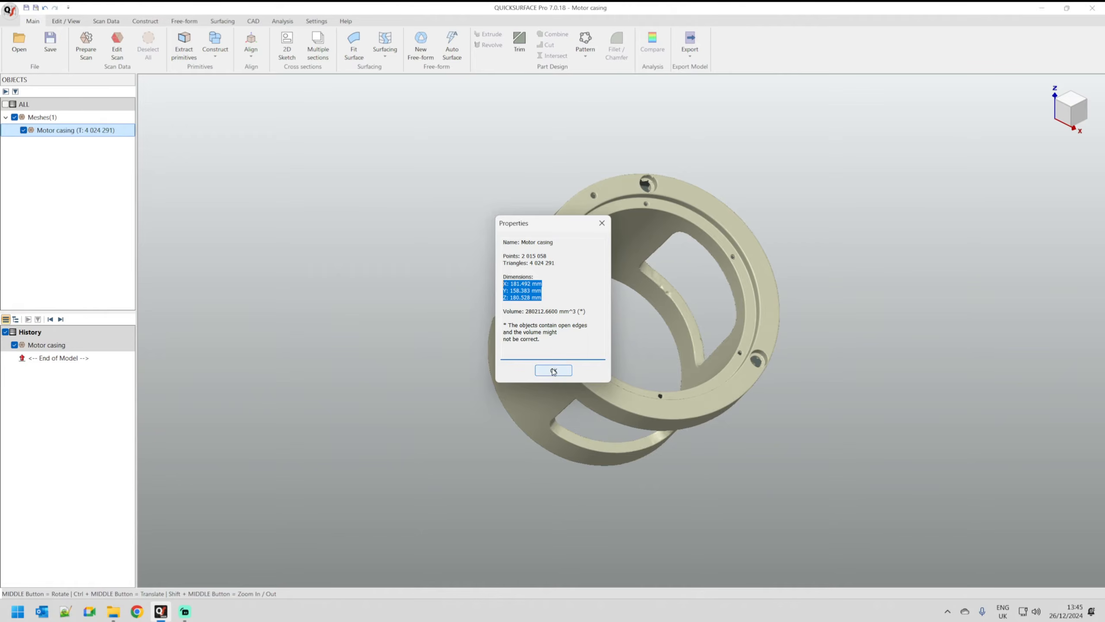
click(565, 369)
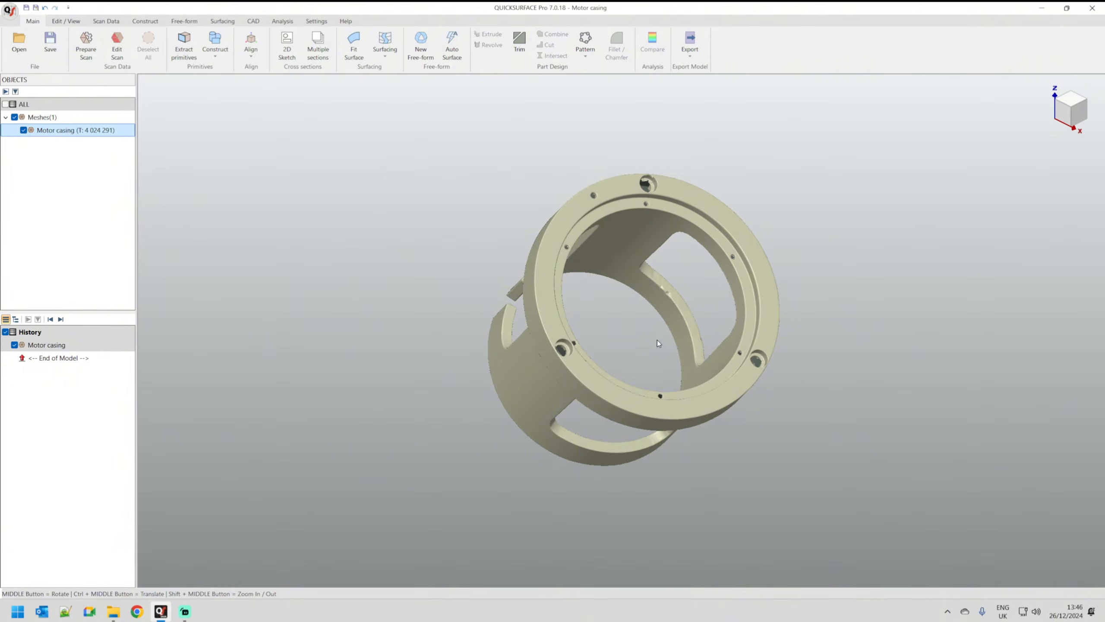
- Start preparing the Motor casing scan to bring up its polygon reduction settings
middle_drag(645, 292, 1004, 403)
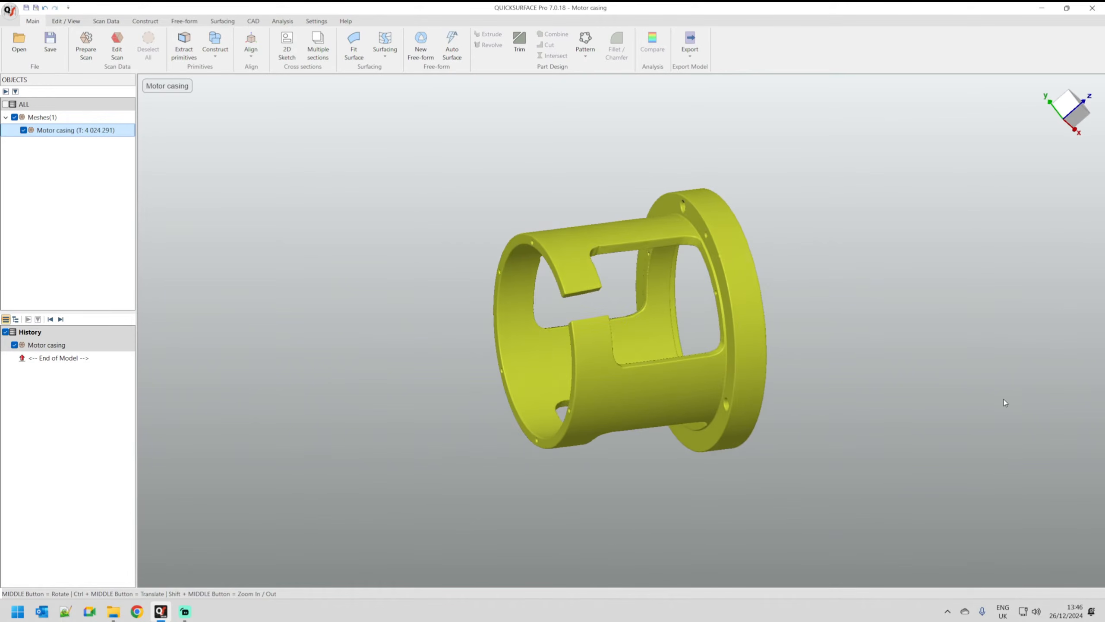
click(901, 340)
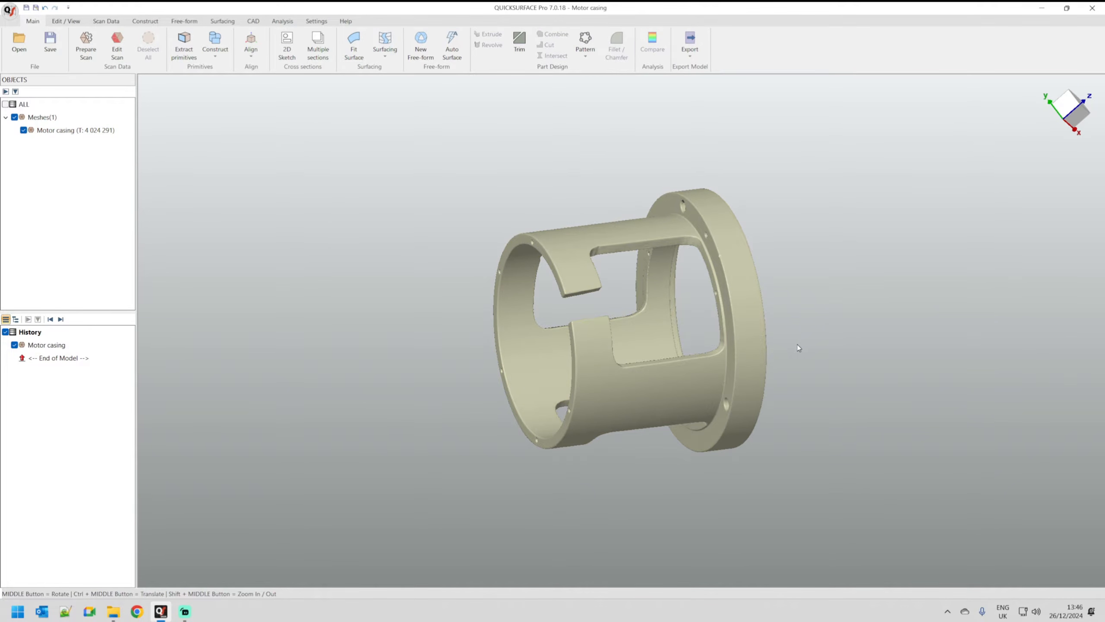
middle_drag(809, 349, 971, 324)
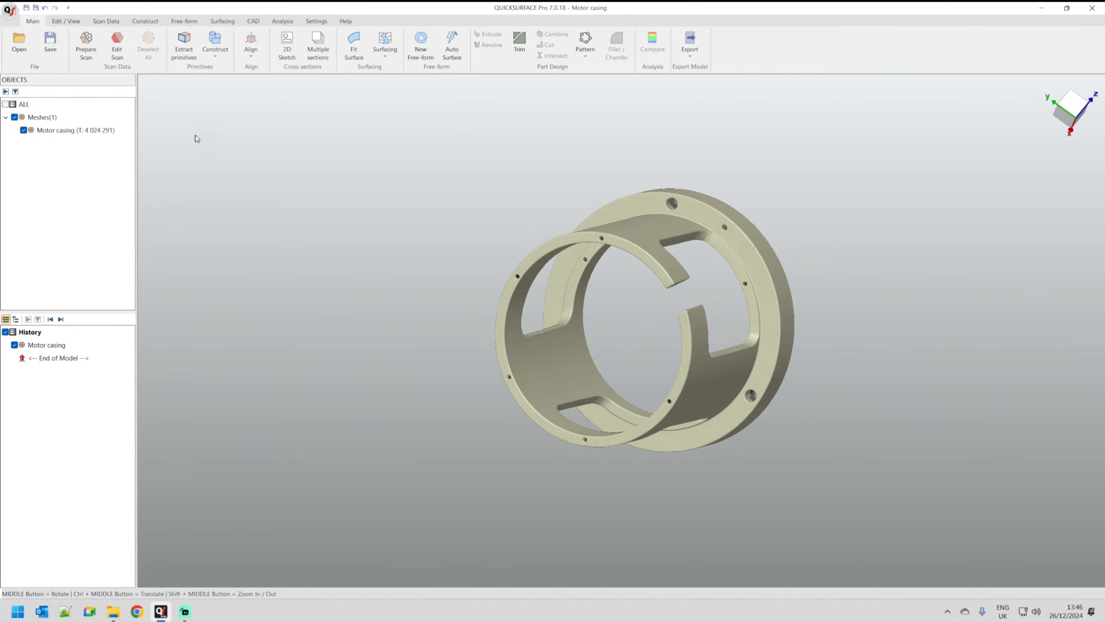
click(88, 52)
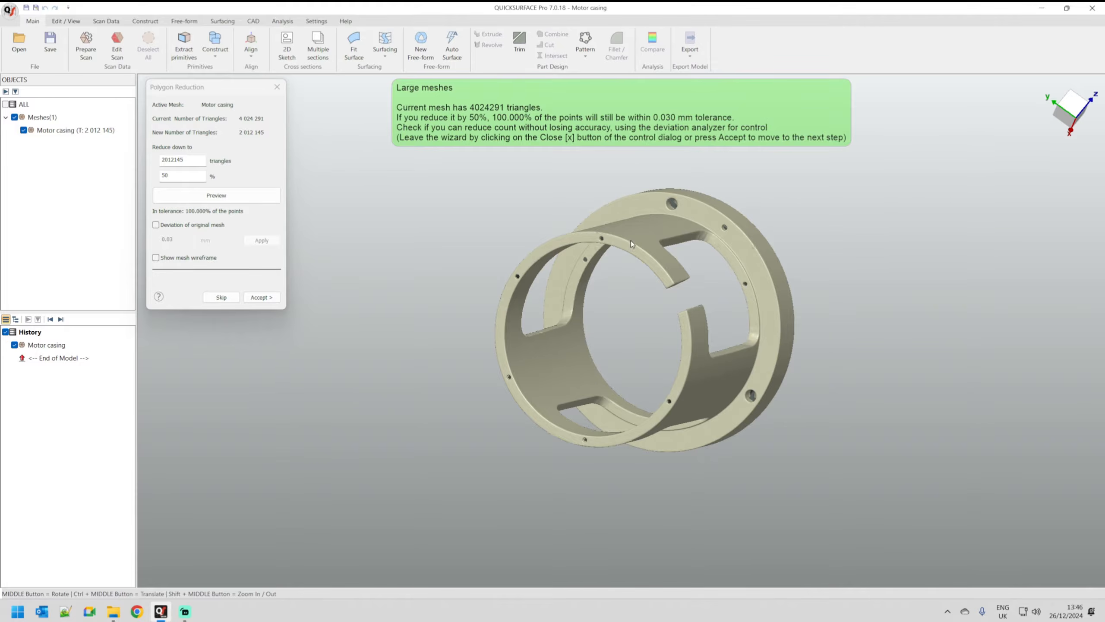
- Show the deviation from the original mesh at 0.03 mm tolerance and inspect the colour map around the casing
scroll(630, 240, up, 5)
middle_drag(591, 253, 591, 263)
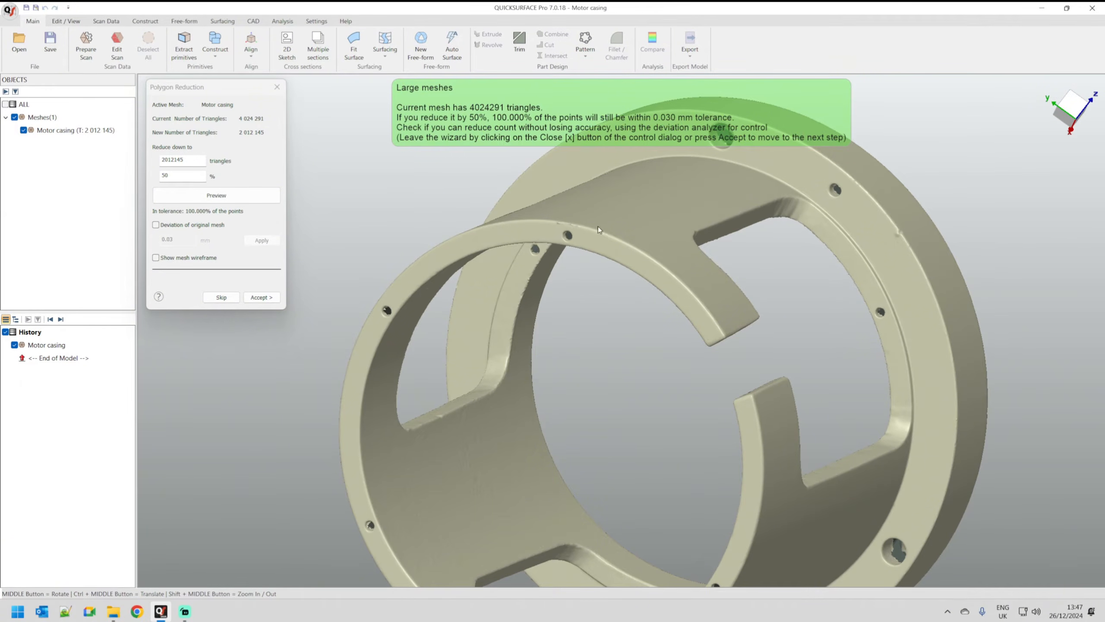
click(175, 227)
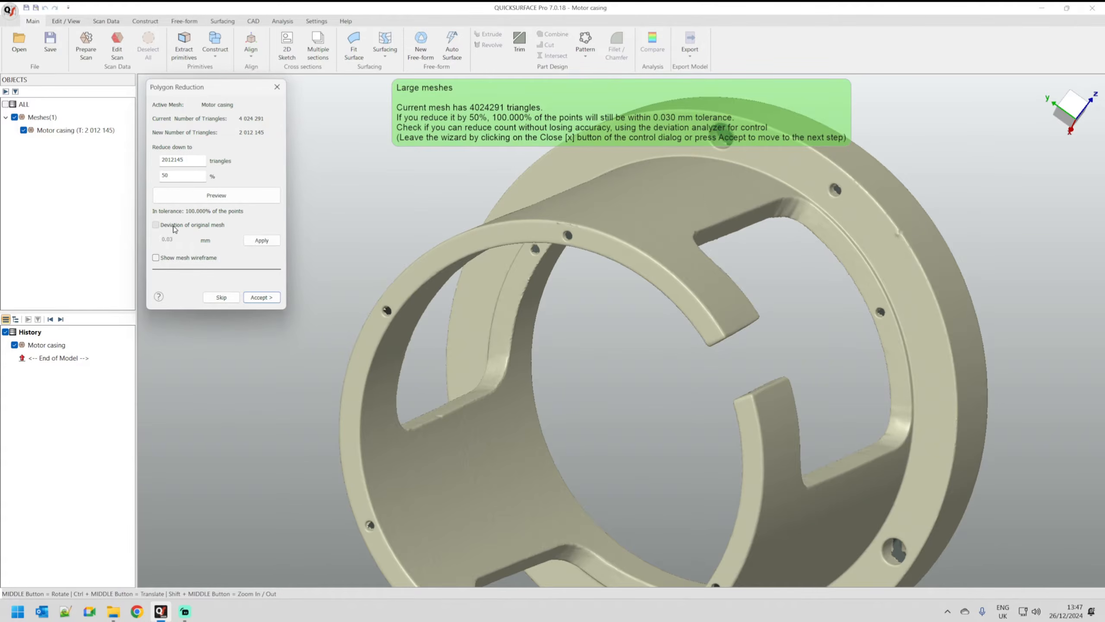
middle_drag(622, 253, 632, 305)
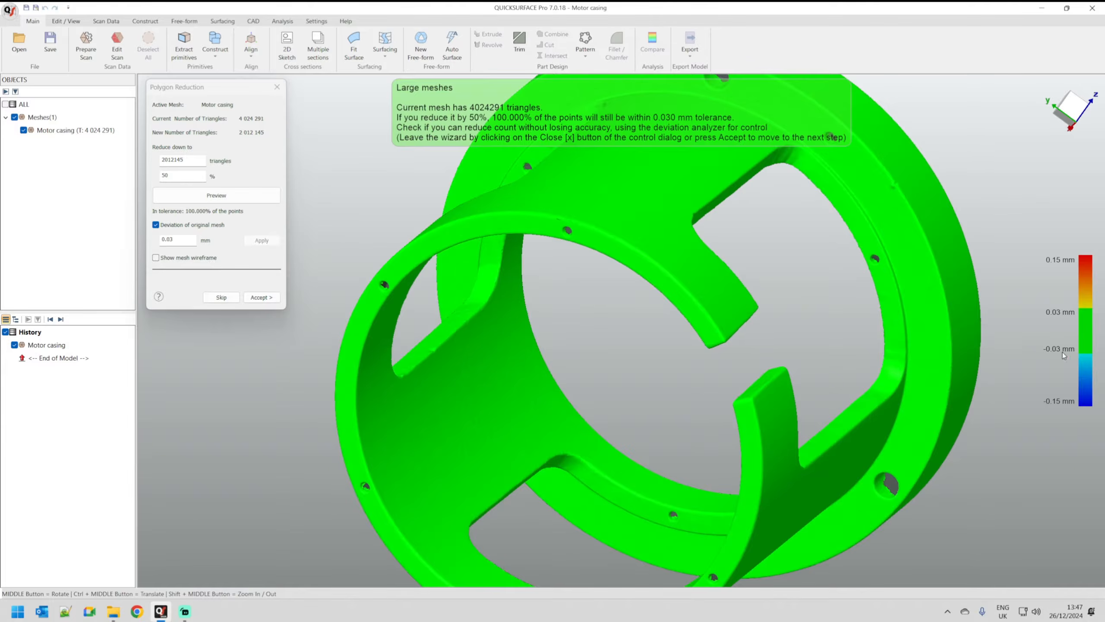
scroll(661, 259, down, 3)
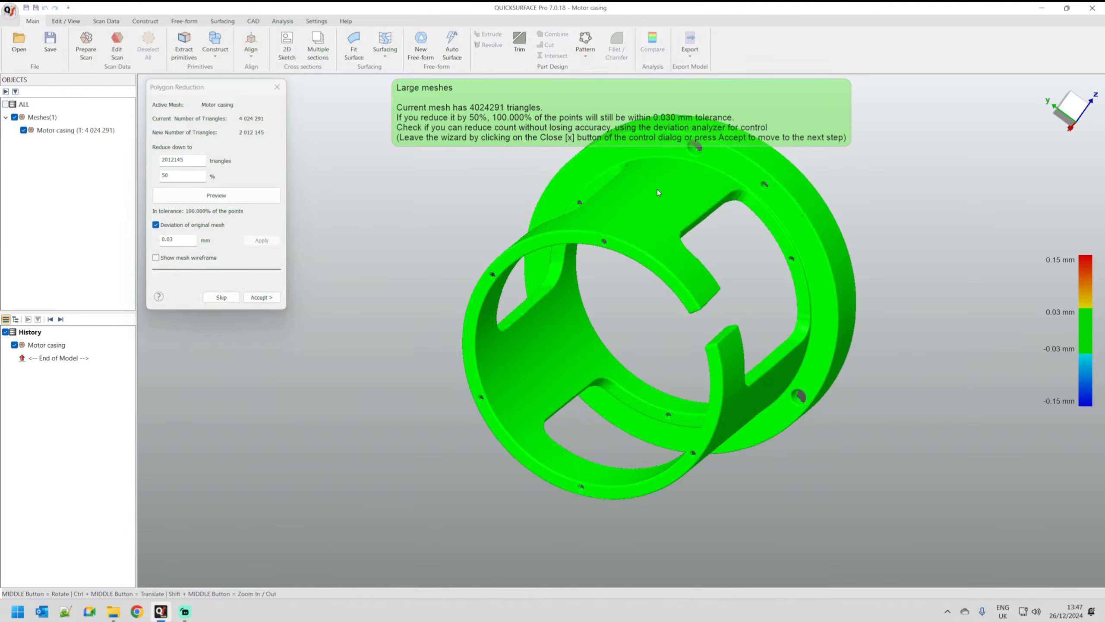
scroll(647, 193, up, 5)
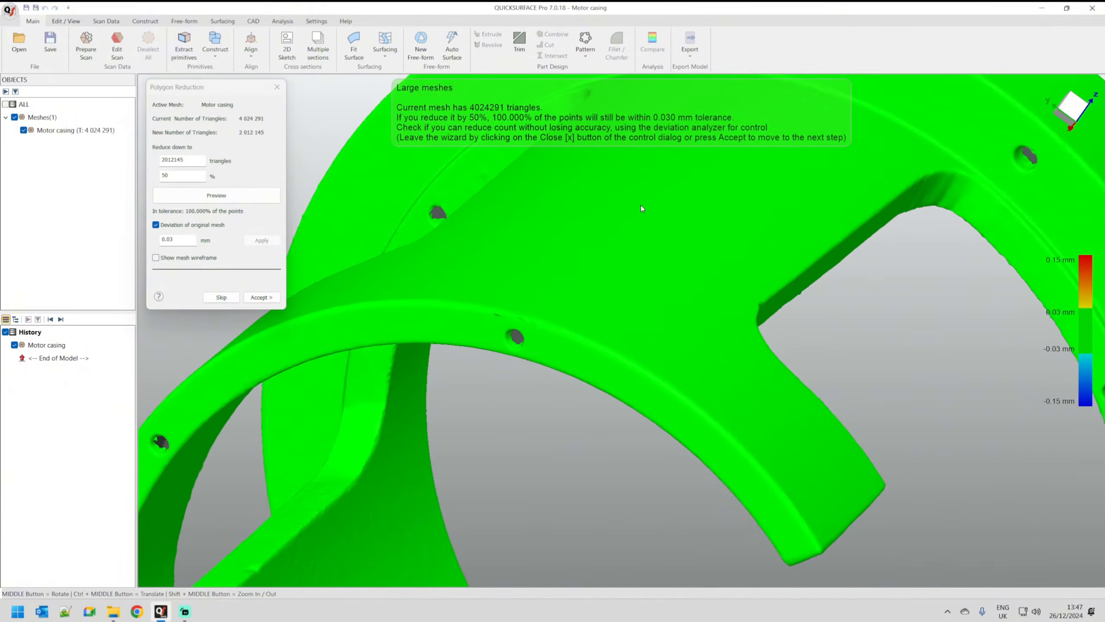
- Display the mesh wireframe and hide the deviation map to compare the original triangle density with the 50% reduced mesh
click(155, 257)
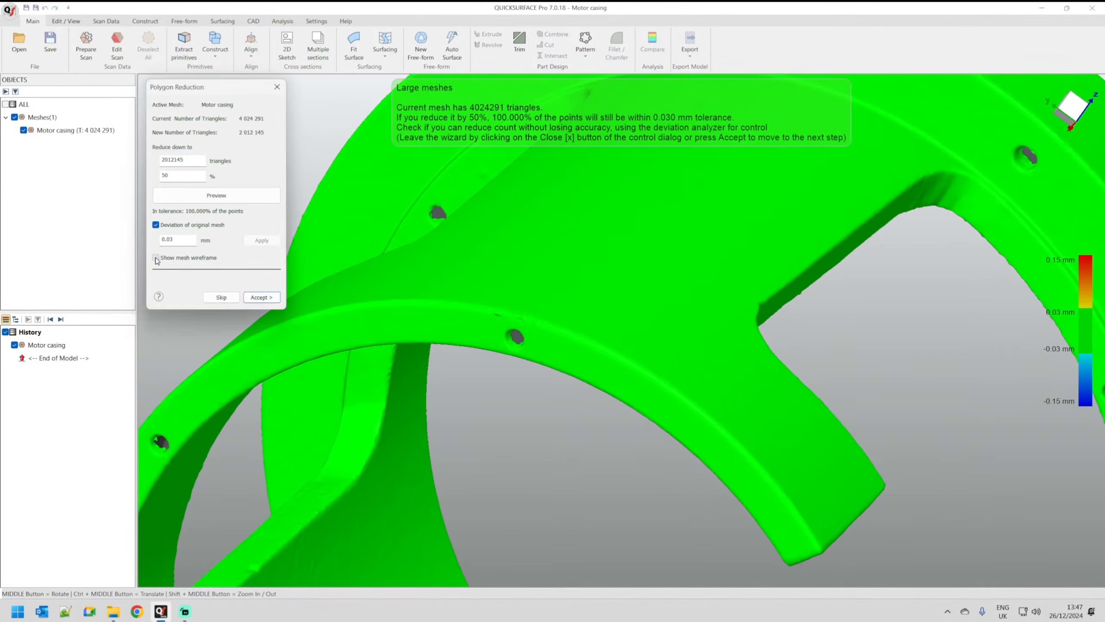
scroll(601, 311, up, 5)
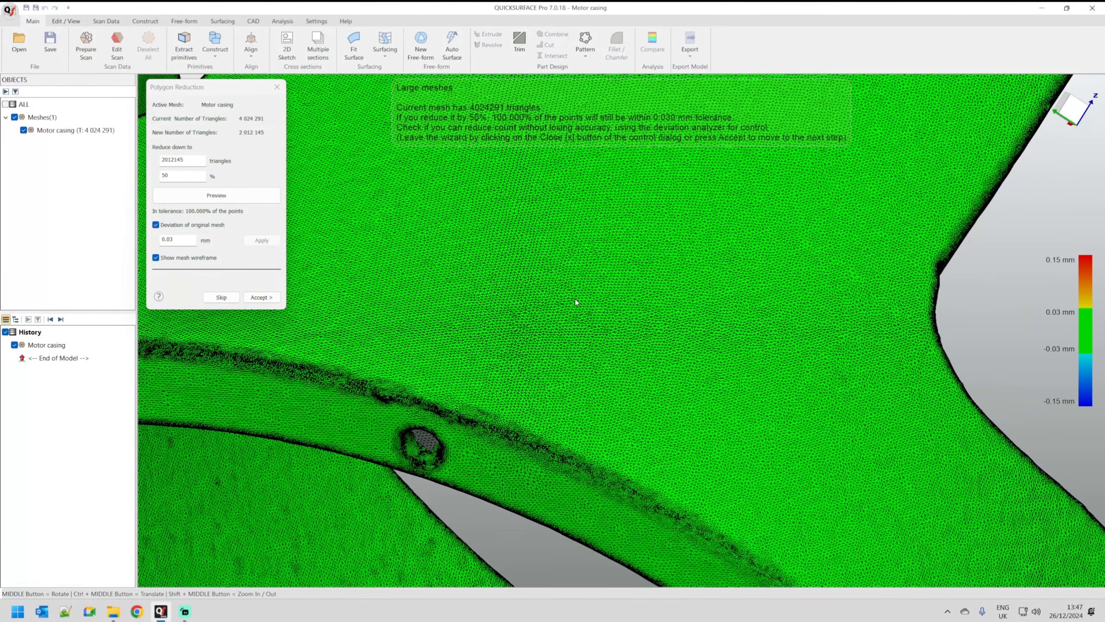
scroll(574, 413, down, 2)
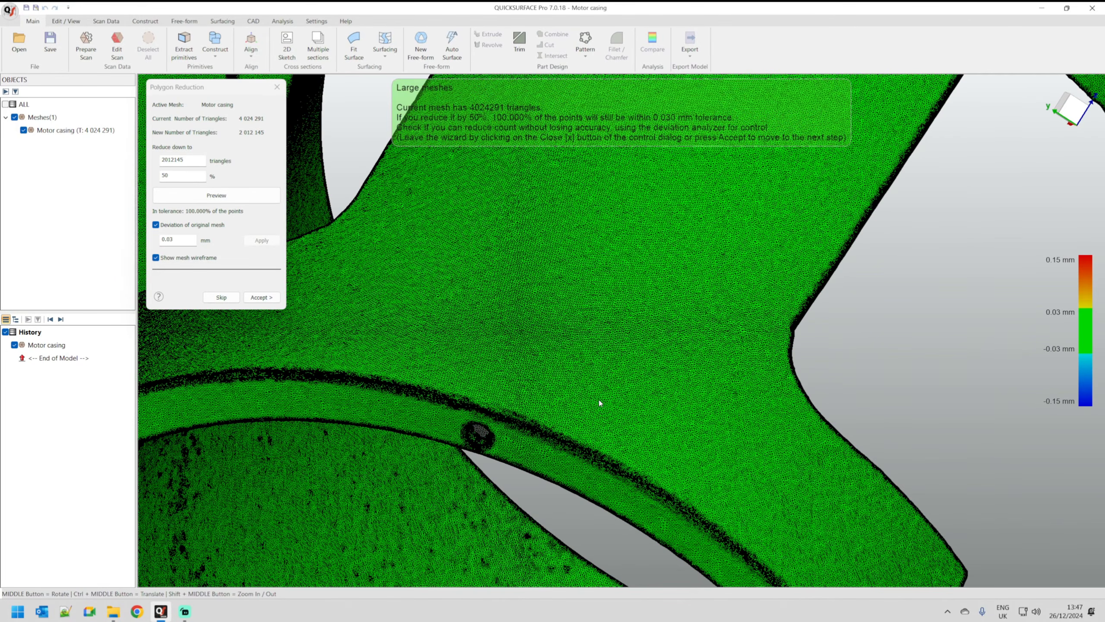
click(156, 225)
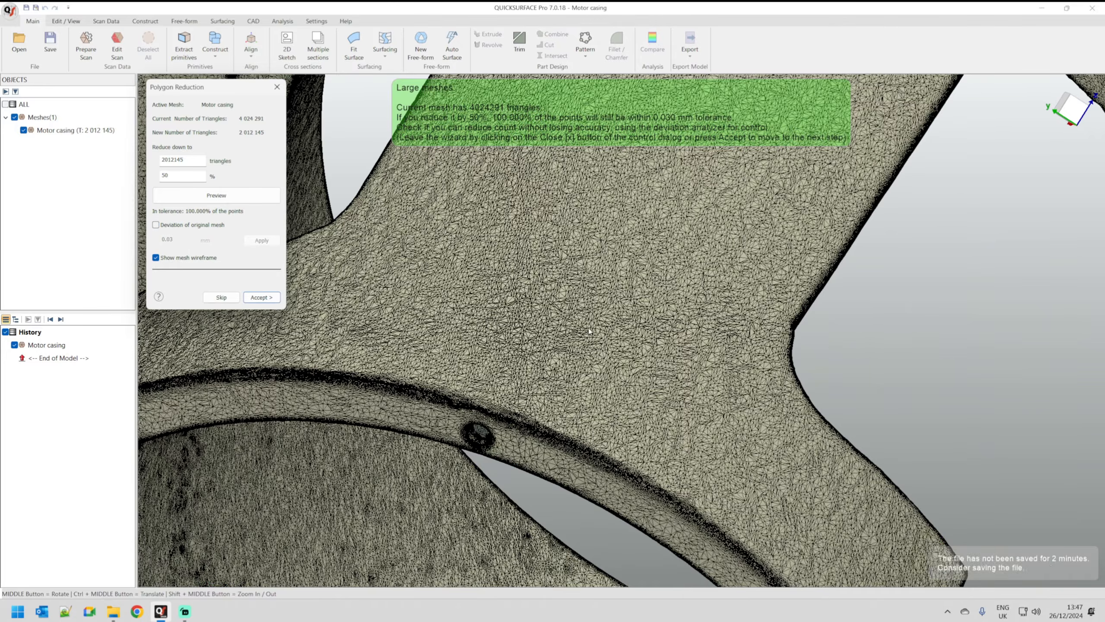
scroll(572, 322, up, 5)
scroll(571, 322, down, 5)
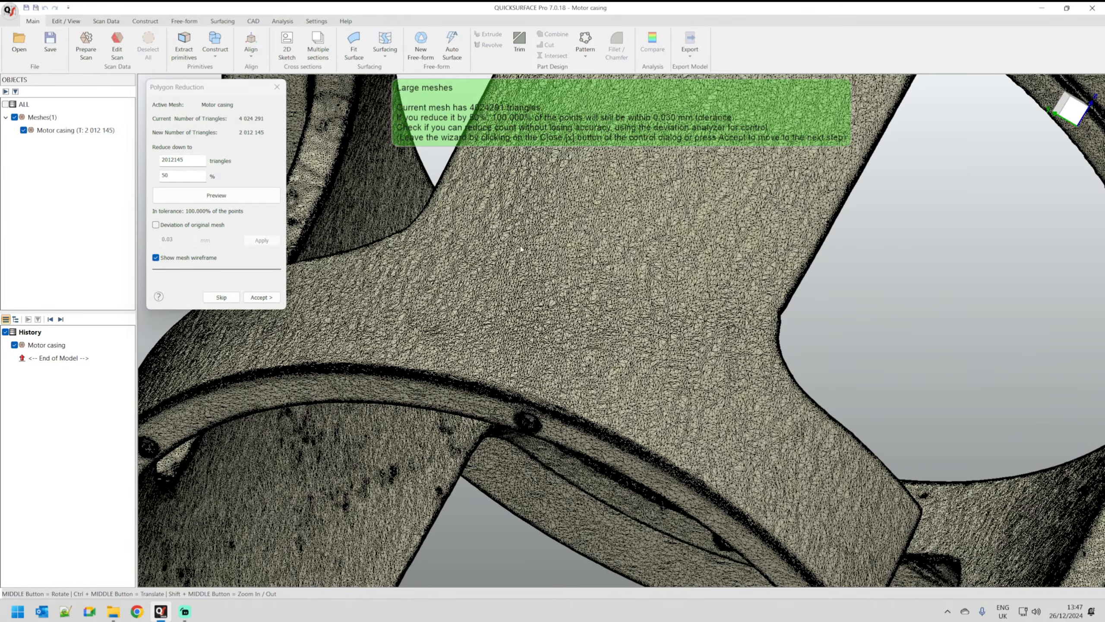
scroll(582, 330, down, 5)
scroll(529, 244, up, 3)
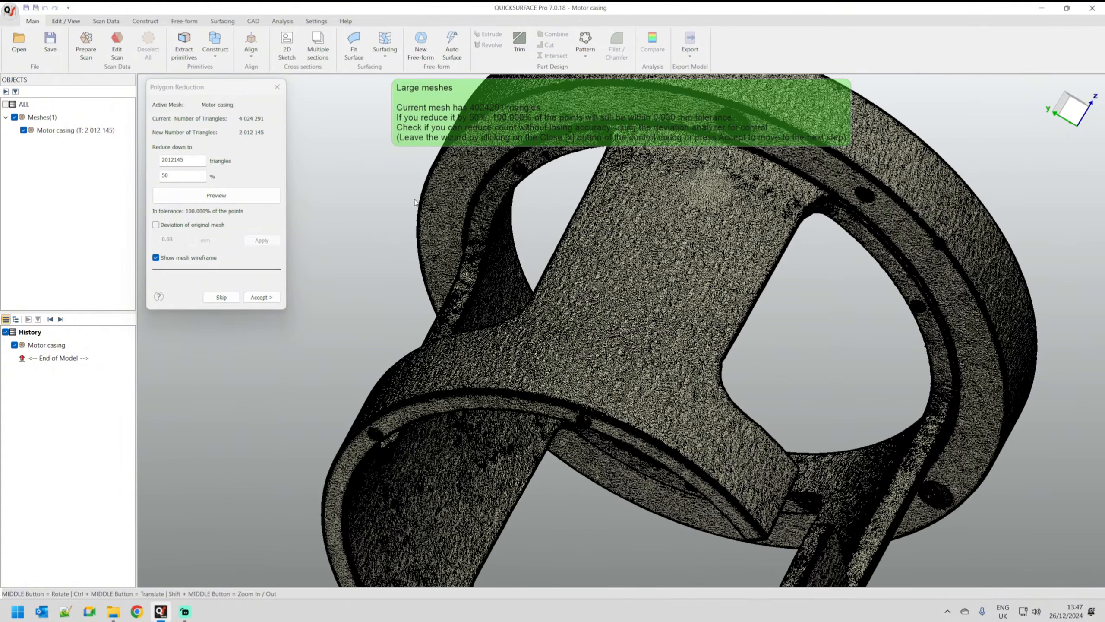
- Set the polygon reduction target to 1000000 triangles and preview the reduced mesh
drag(187, 175, 79, 177)
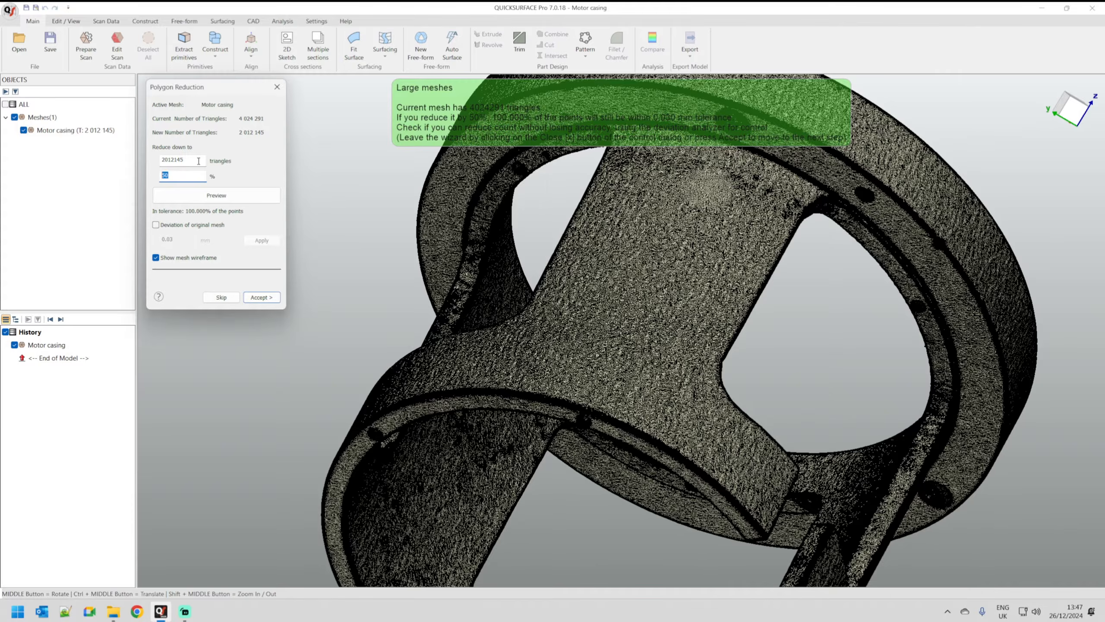
drag(197, 161, 81, 162)
text(1000)
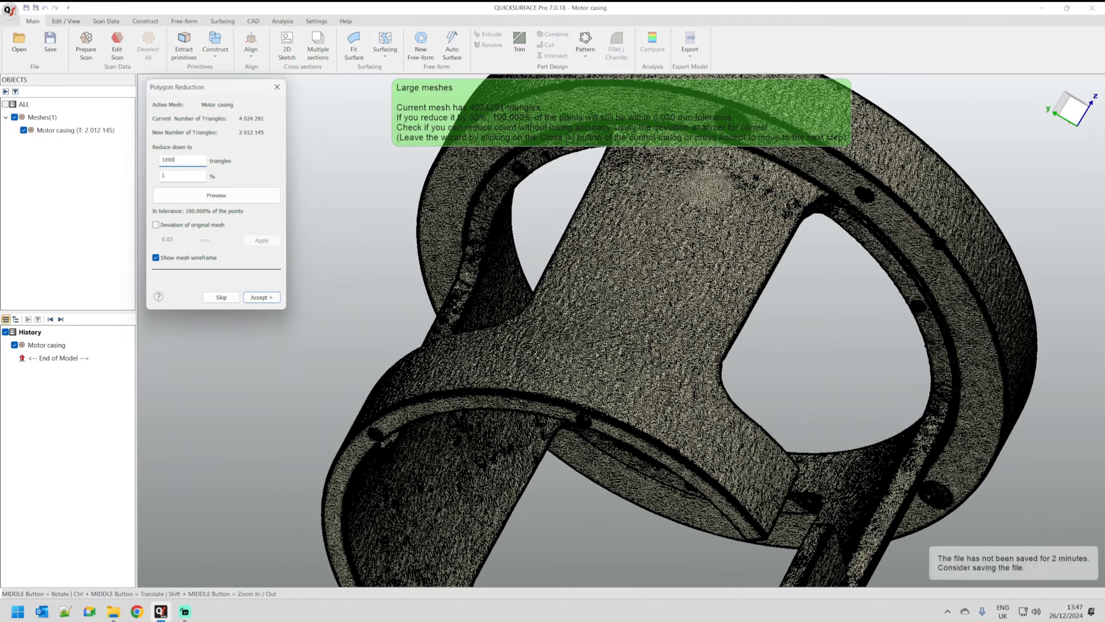
text(000)
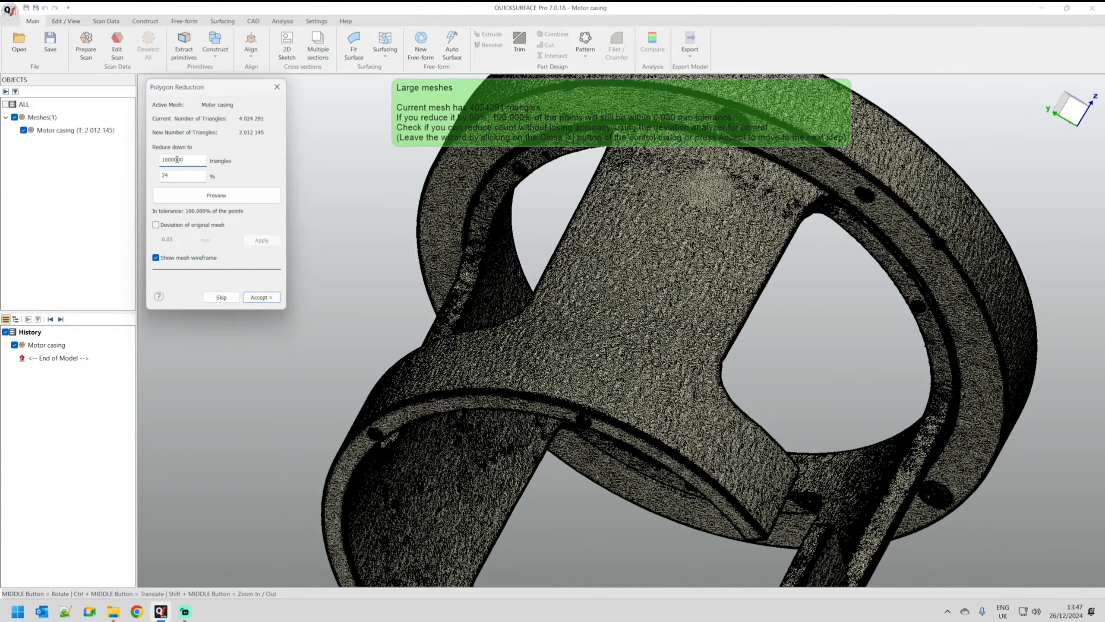
click(202, 199)
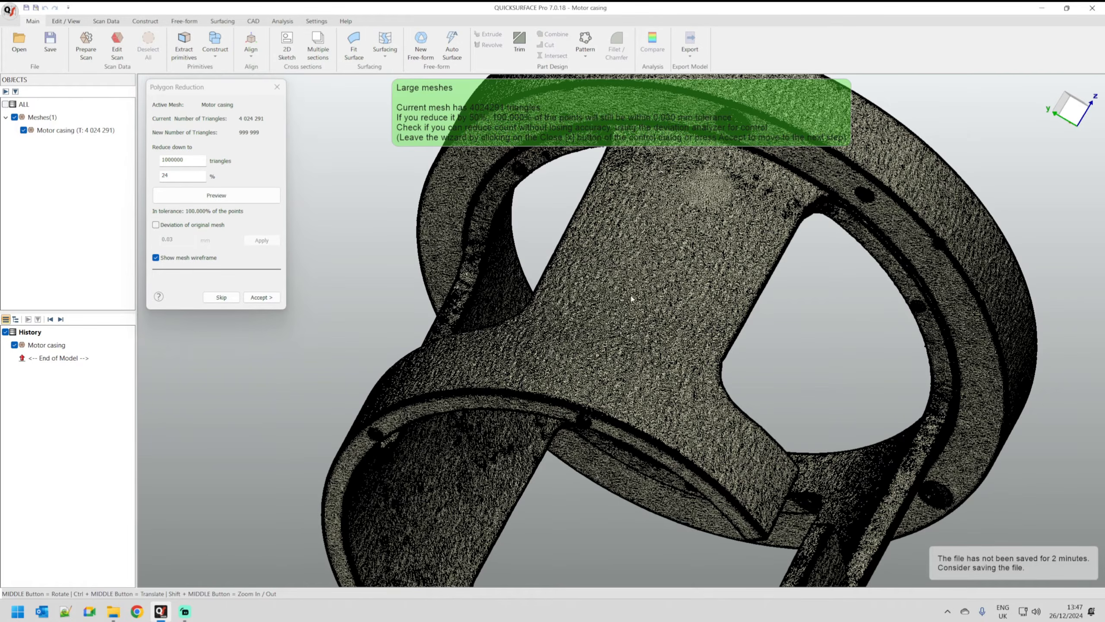
middle_drag(656, 299, 635, 352)
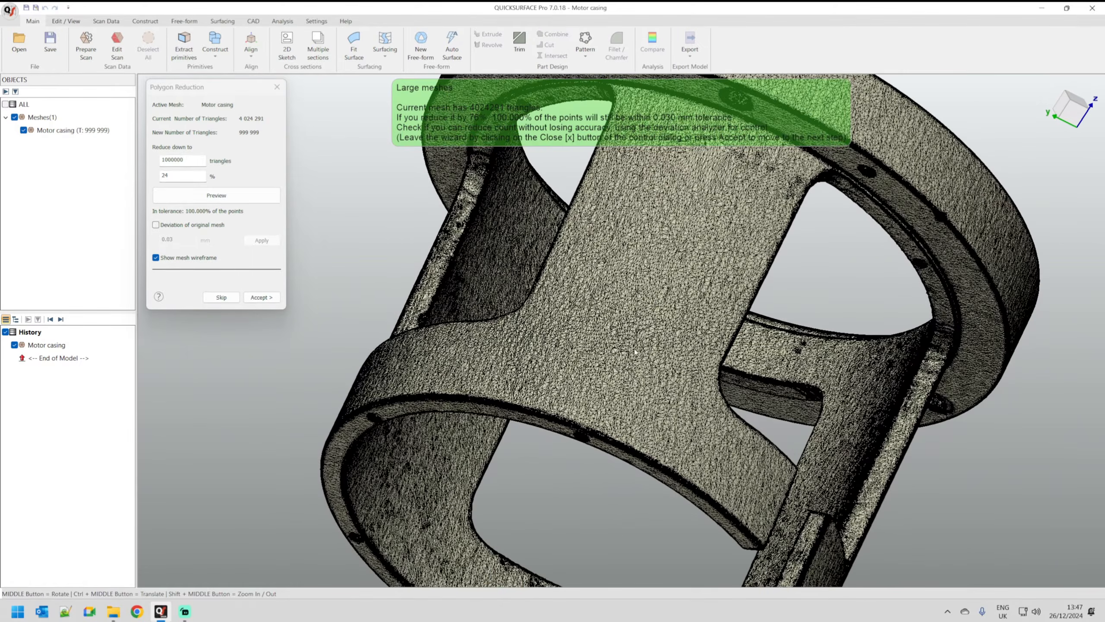
- Check the reduced mesh's deviation from the original without the wireframe, then accept the decimation and replace the existing mesh
click(156, 225)
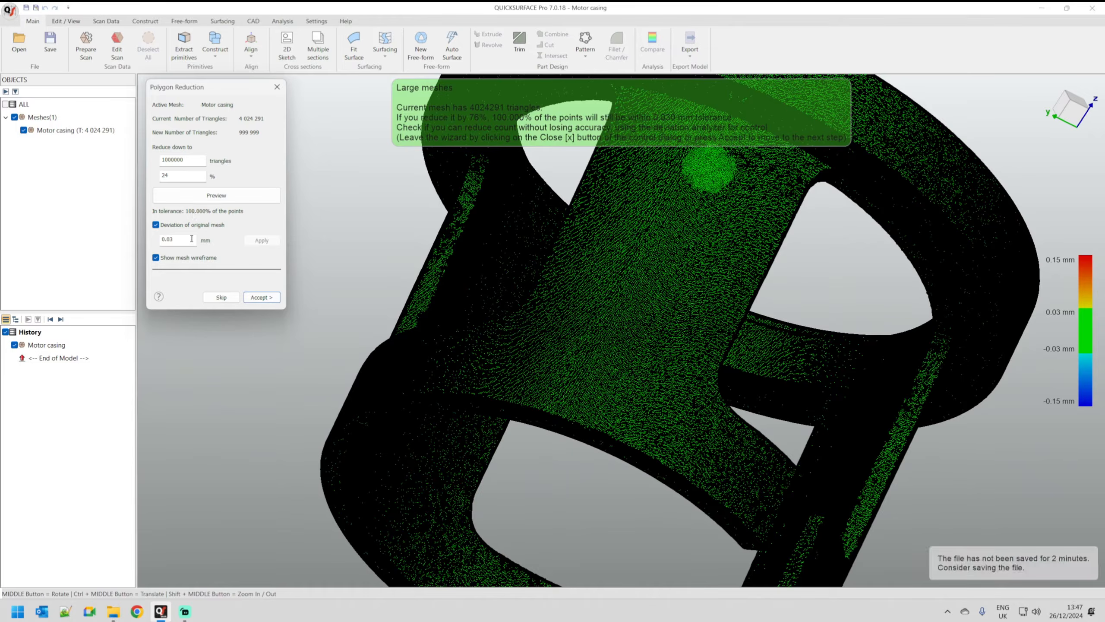
click(156, 258)
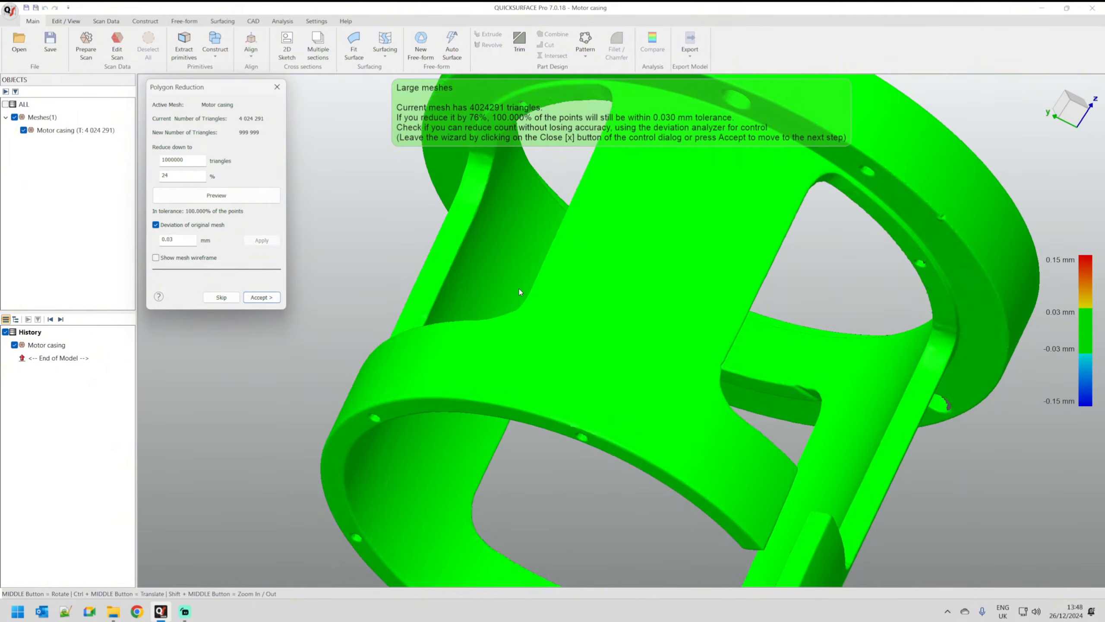
scroll(518, 289, down, 3)
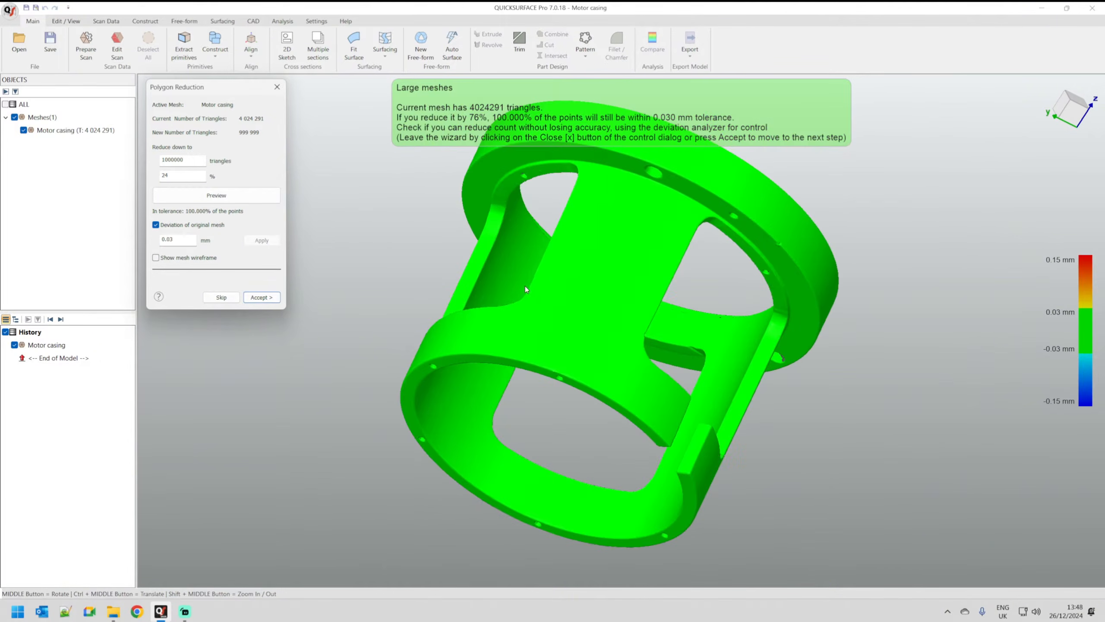
click(256, 298)
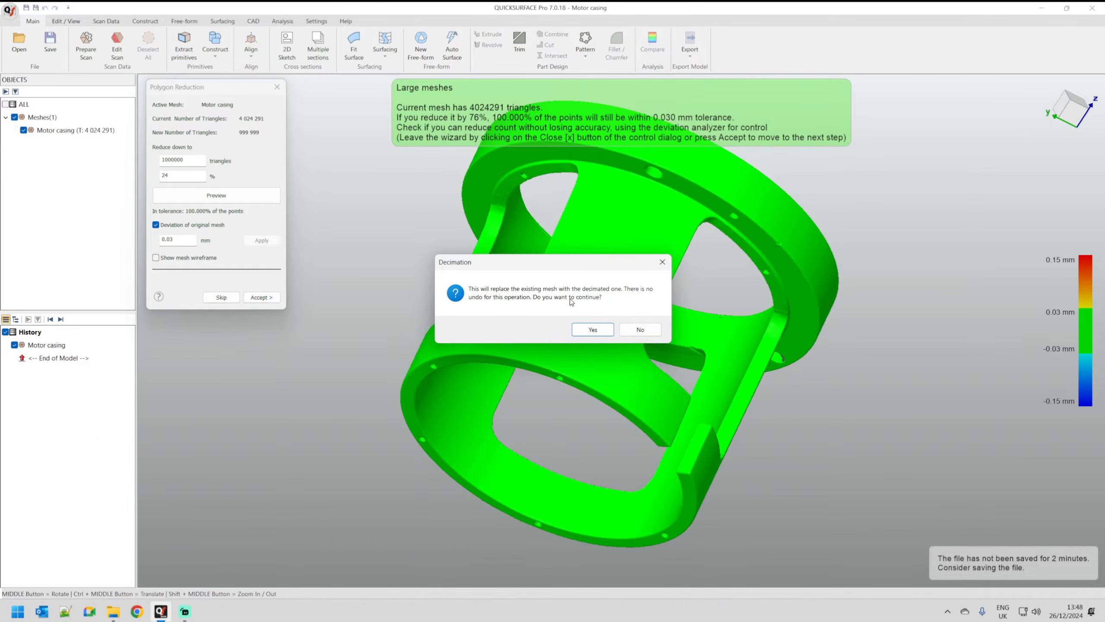
click(592, 330)
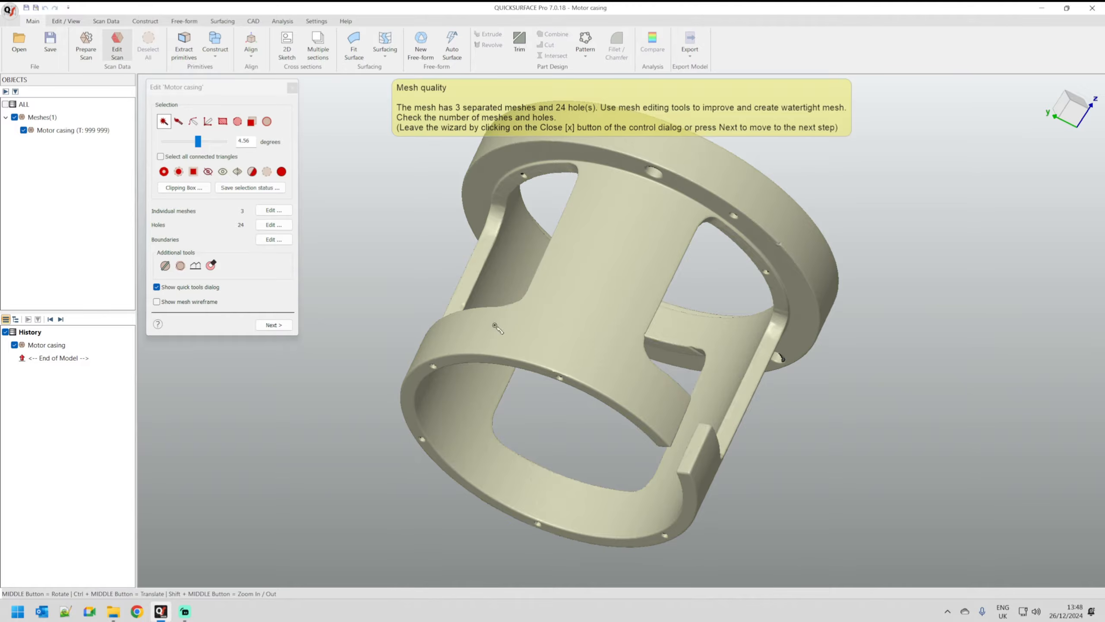
- Keep only the main casing sub-mesh, discarding the other individual meshes, and return to the scan editing settings
middle_drag(611, 397, 758, 272)
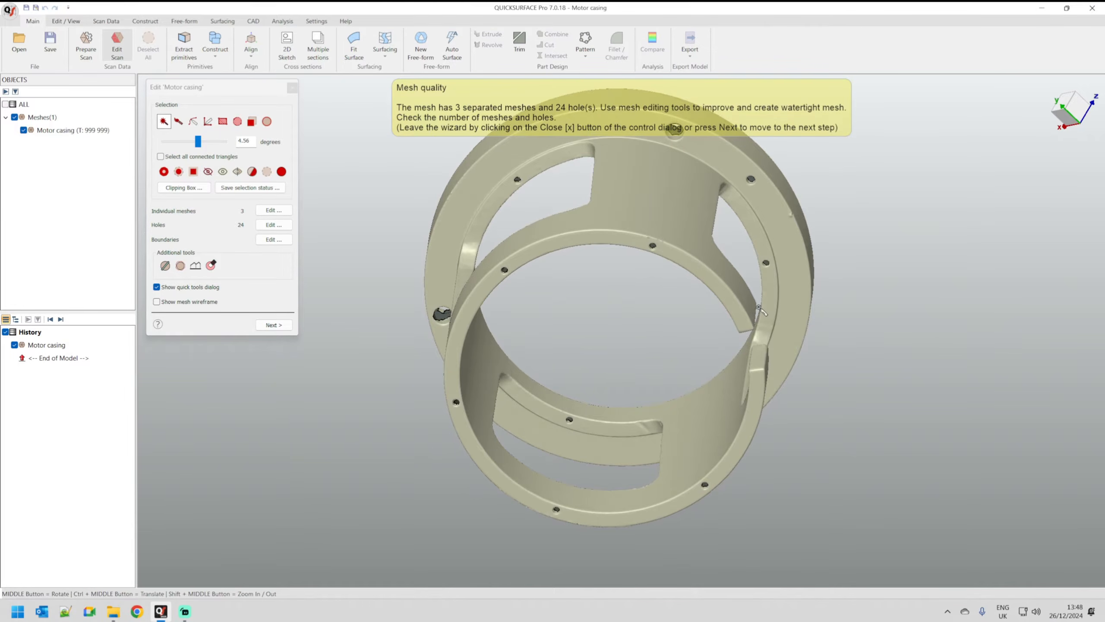
middle_drag(615, 323, 706, 396)
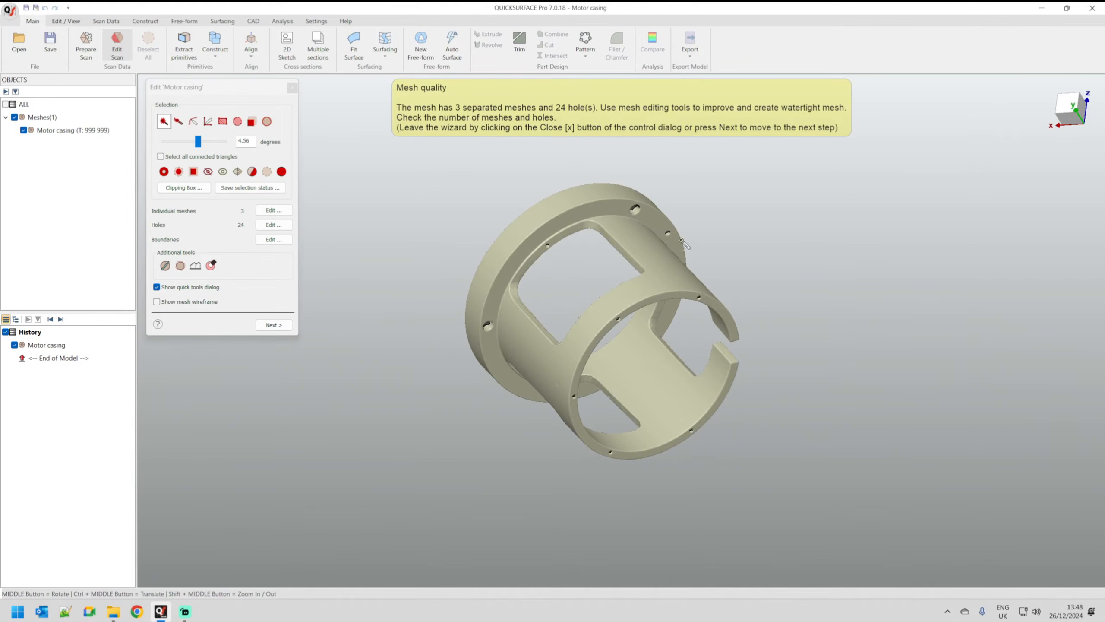
click(275, 211)
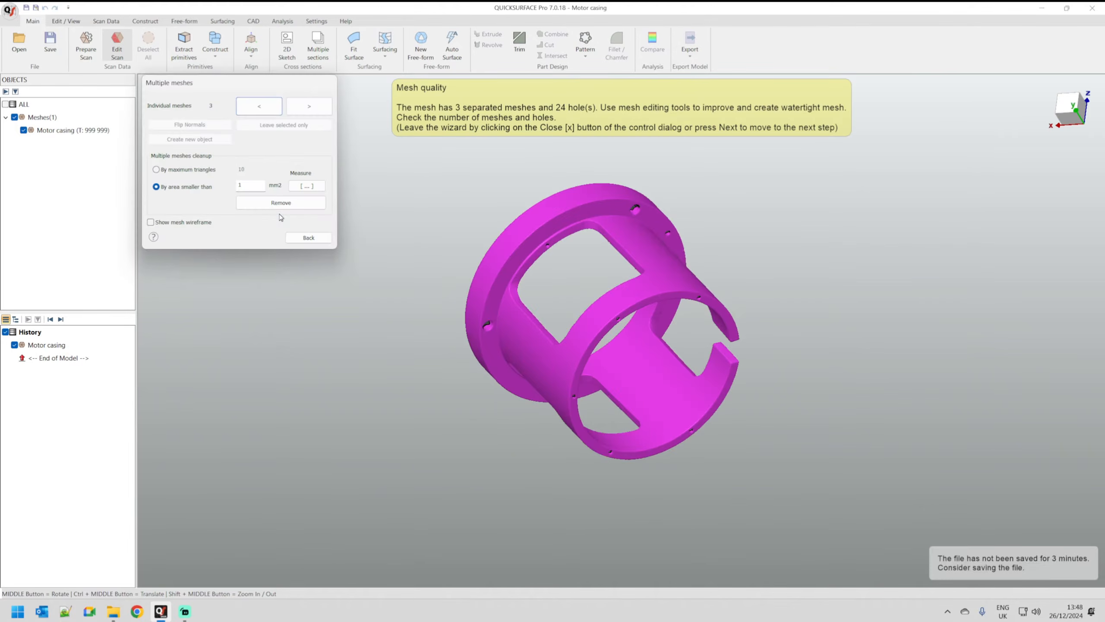
click(555, 213)
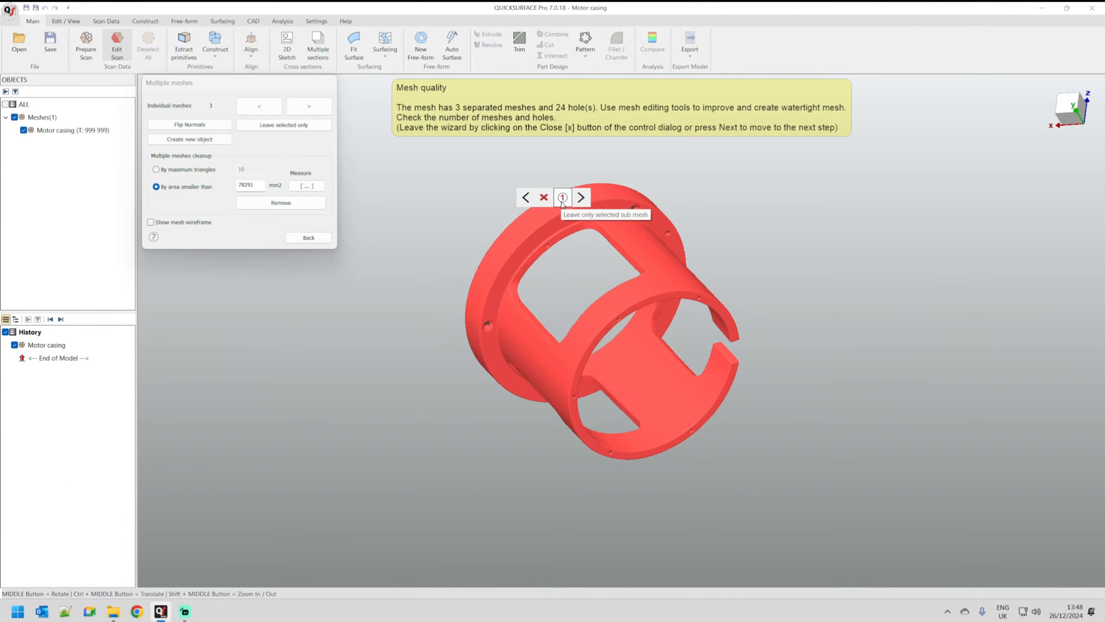
click(562, 203)
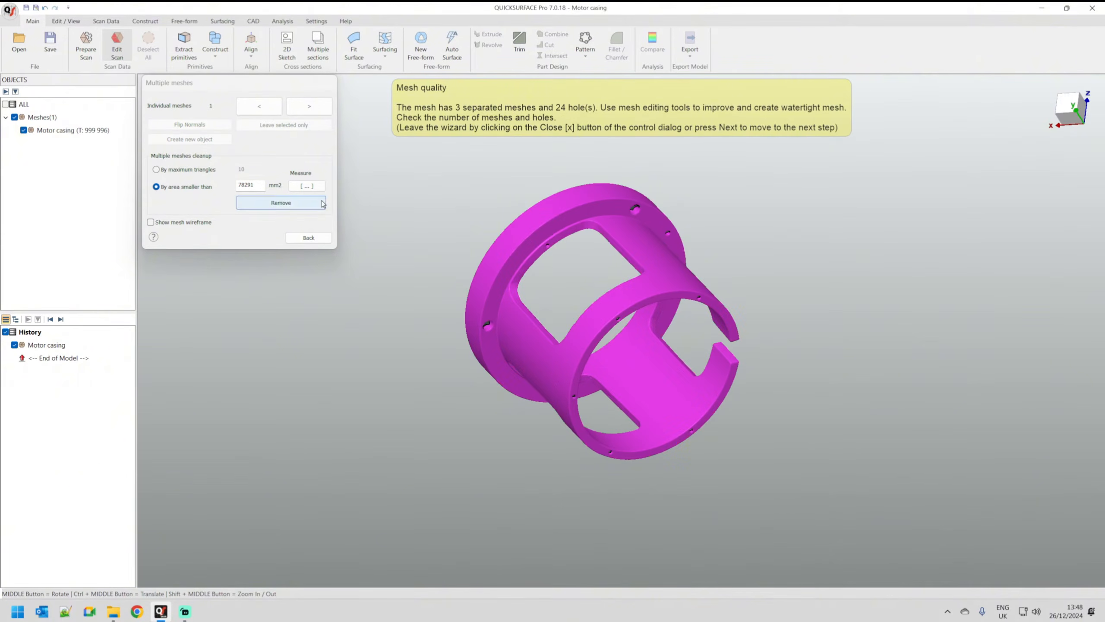
click(308, 237)
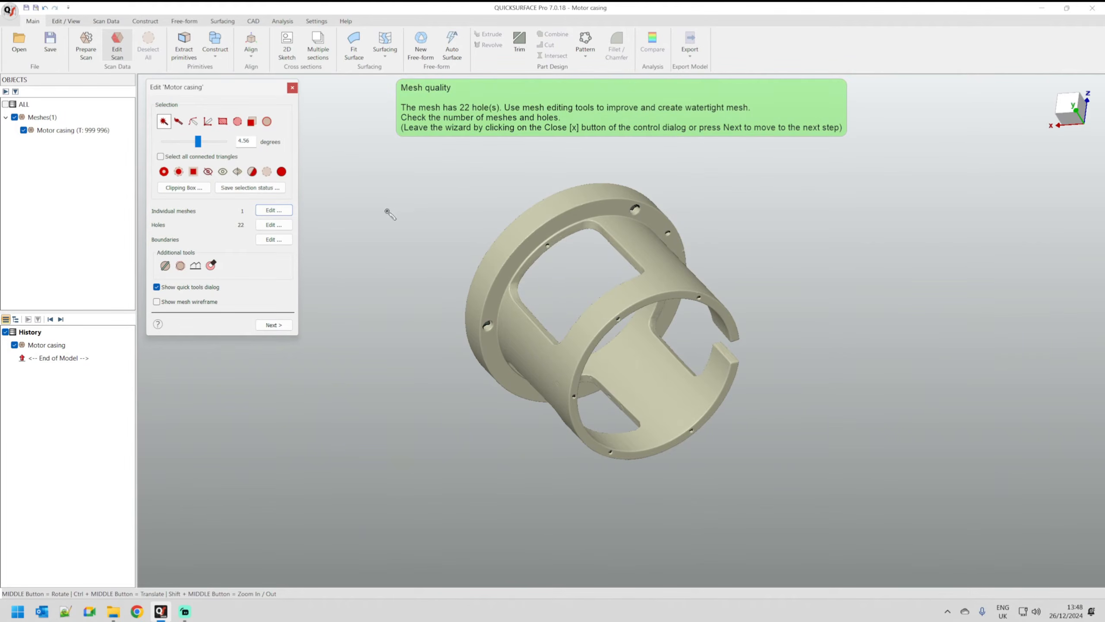
- Inspect the open holes around the casing flange and continue to the symmetry plane stage without filling them
scroll(641, 203, up, 3)
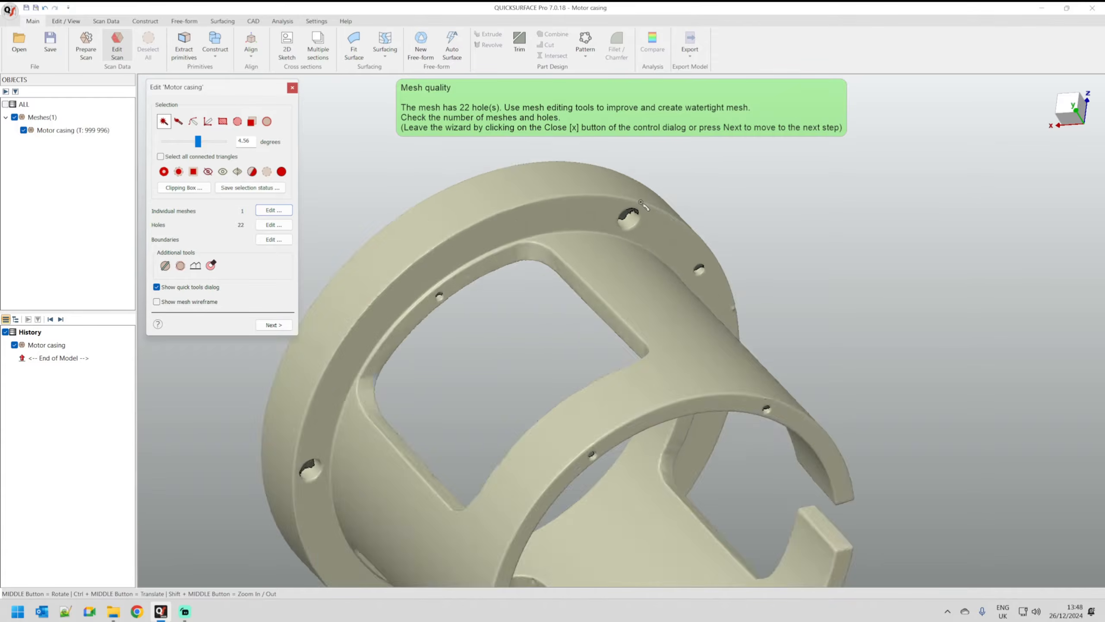
scroll(641, 203, up, 2)
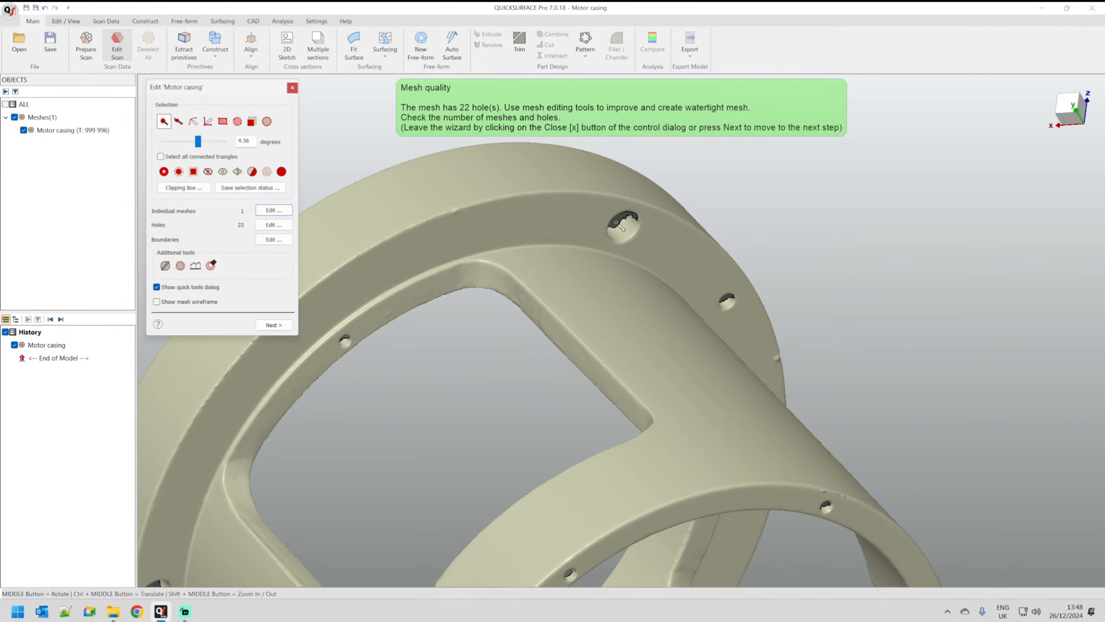
middle_drag(625, 230, 566, 196)
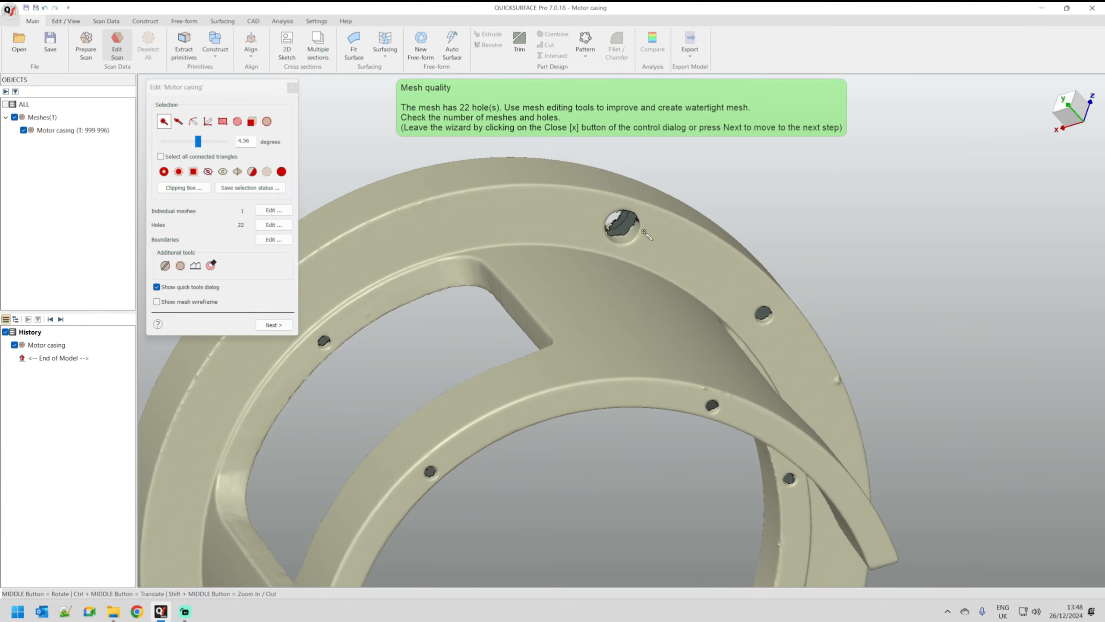
scroll(649, 248, down, 2)
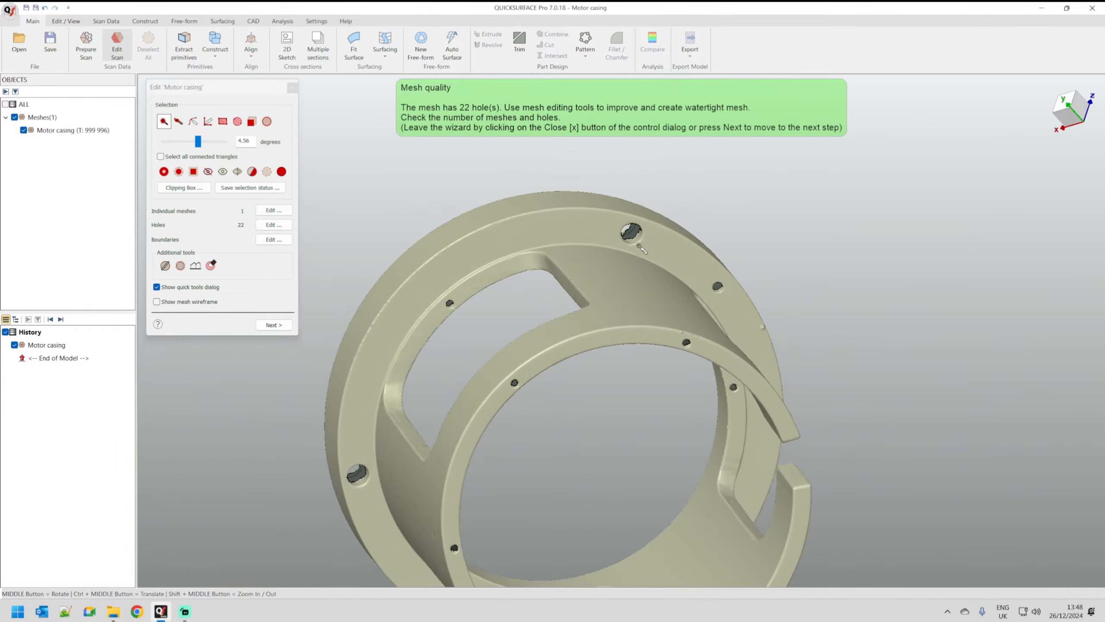
click(273, 325)
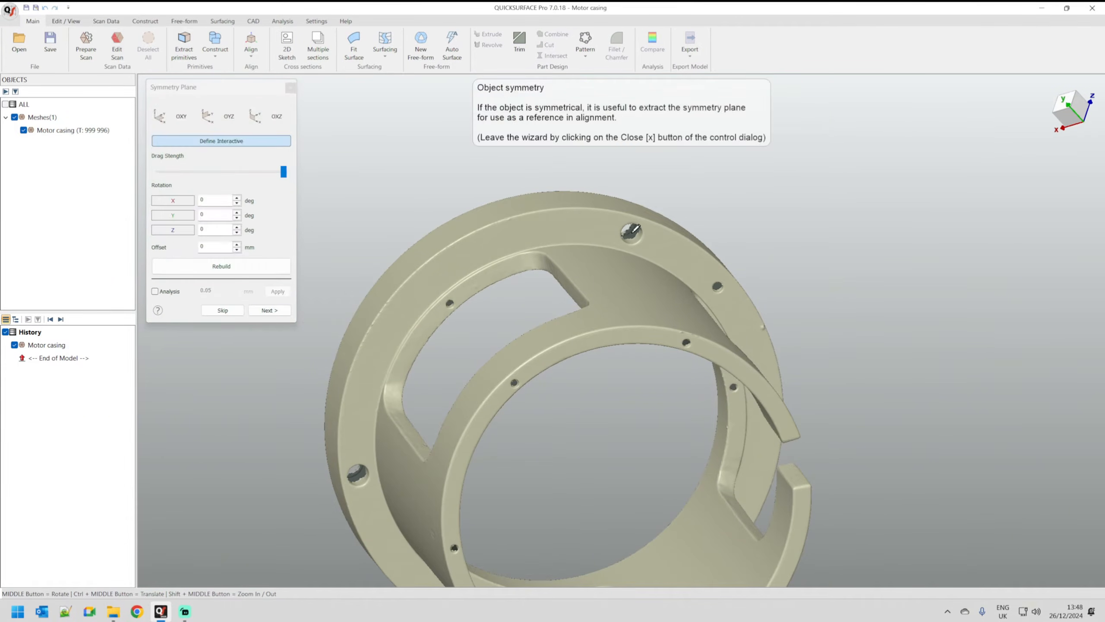
- Define a symmetry plane interactively across the casing, from a flange hole to the slit in the opposite wall, and rebuild it
scroll(637, 227, down, 2)
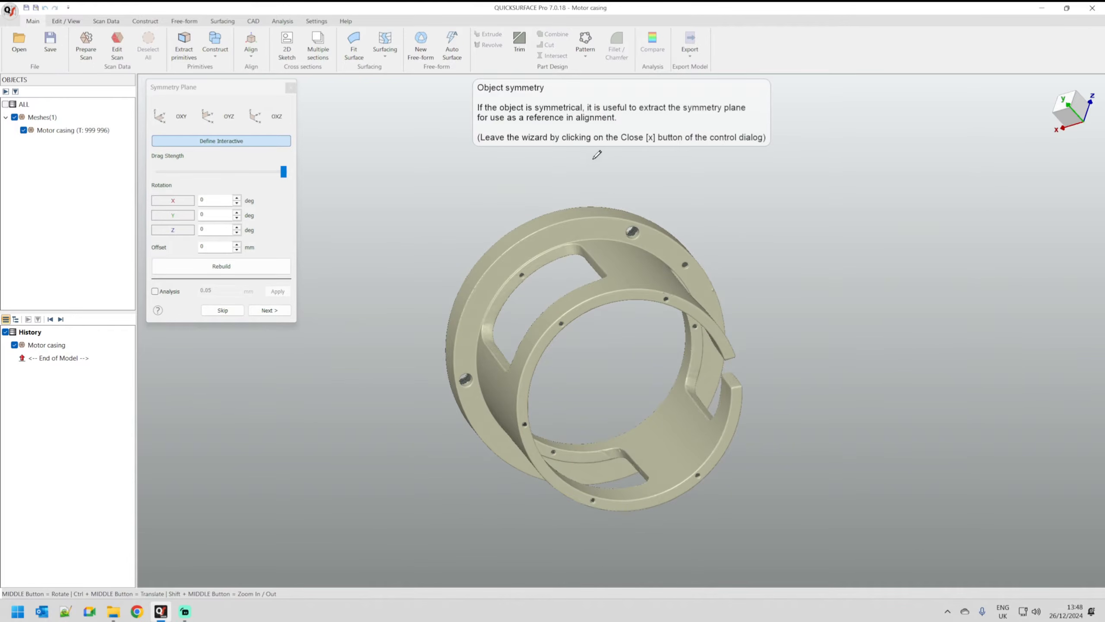
mouse_move(656, 382)
middle_down()
mouse_move(583, 320)
mouse_move(568, 288)
middle_up()
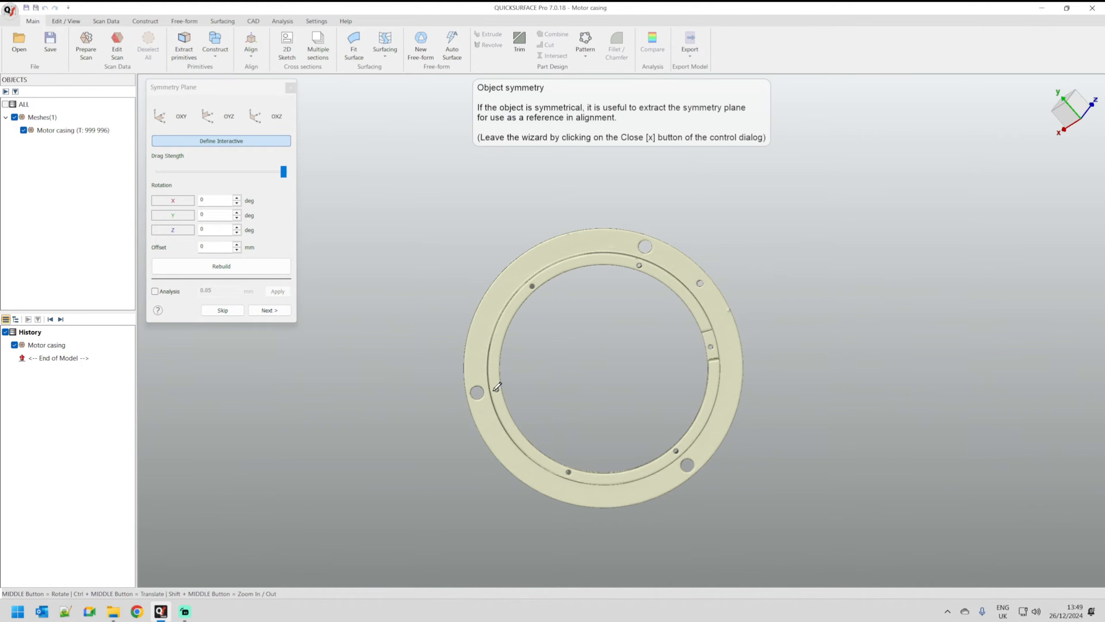
drag(496, 386, 758, 334)
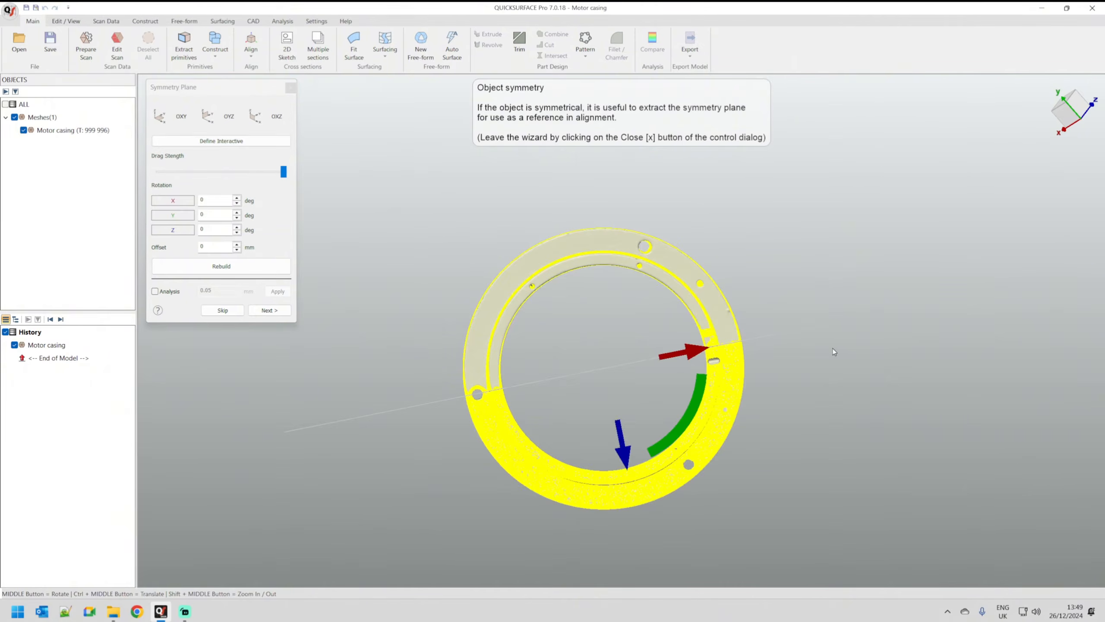
middle_drag(711, 299, 793, 285)
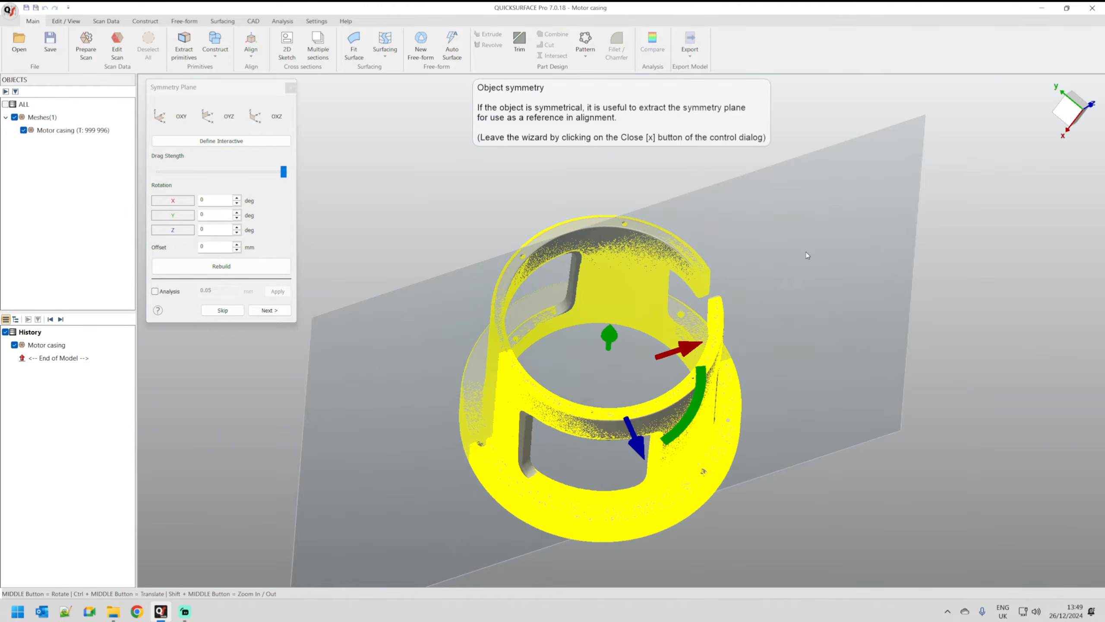
click(211, 267)
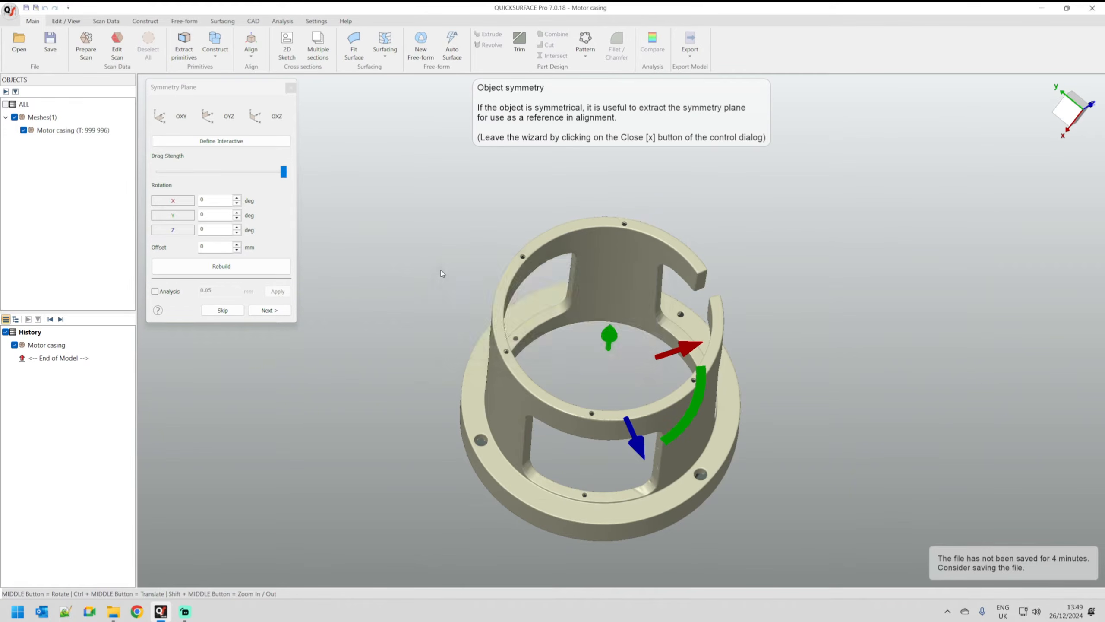
- Analyse the symmetry deviation at 0.05 mm tolerance around the casing and accept the symmetry plane
middle_drag(627, 261, 696, 388)
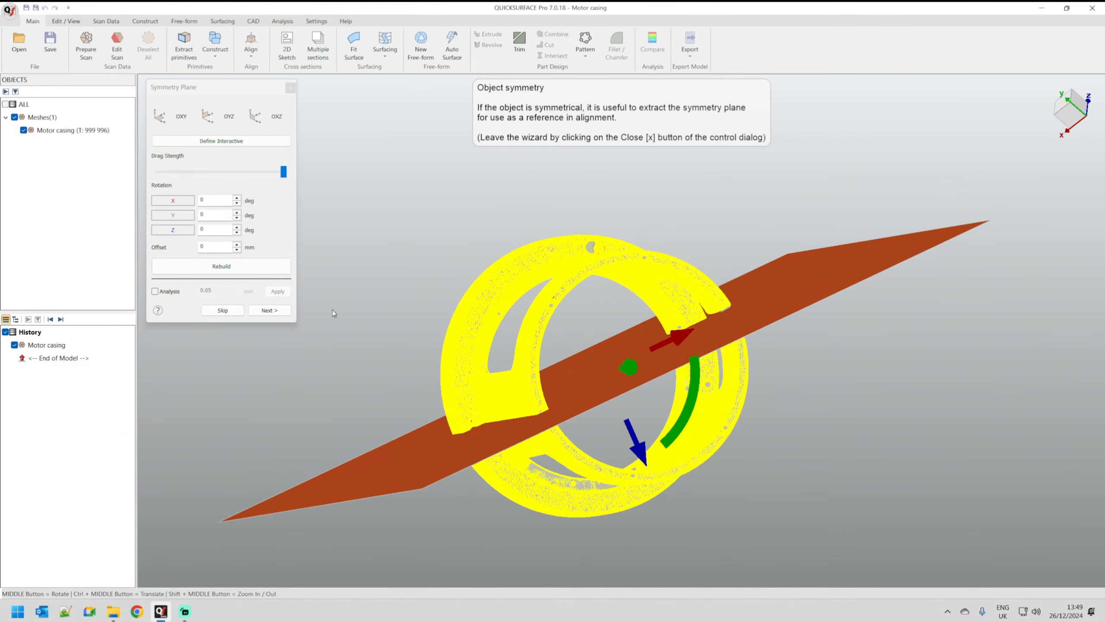
click(155, 292)
middle_drag(500, 349, 579, 318)
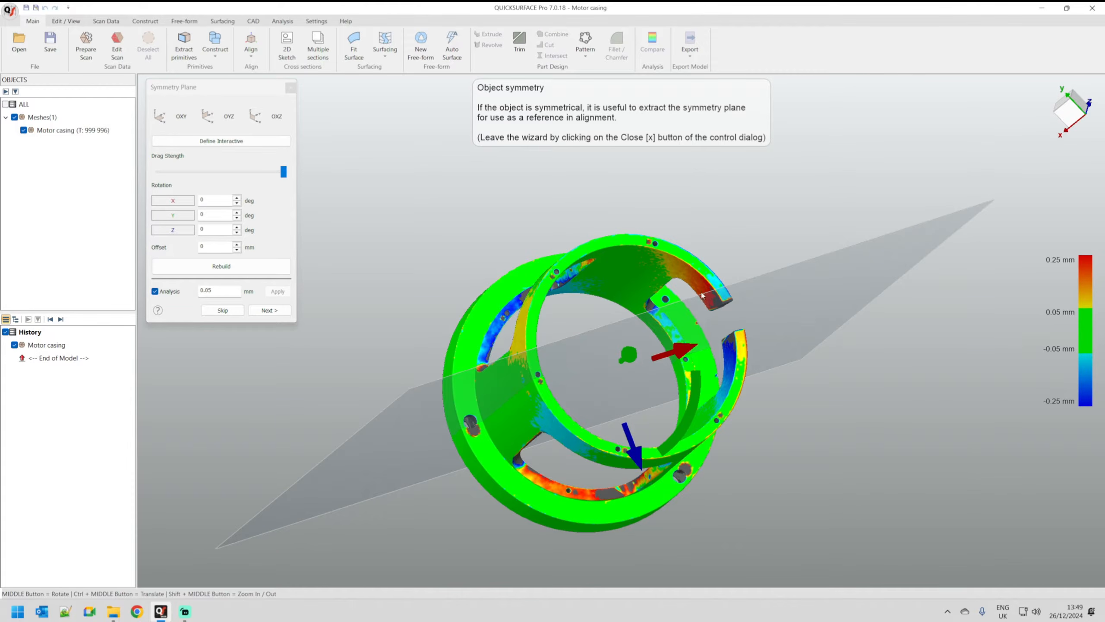
middle_drag(660, 405, 584, 277)
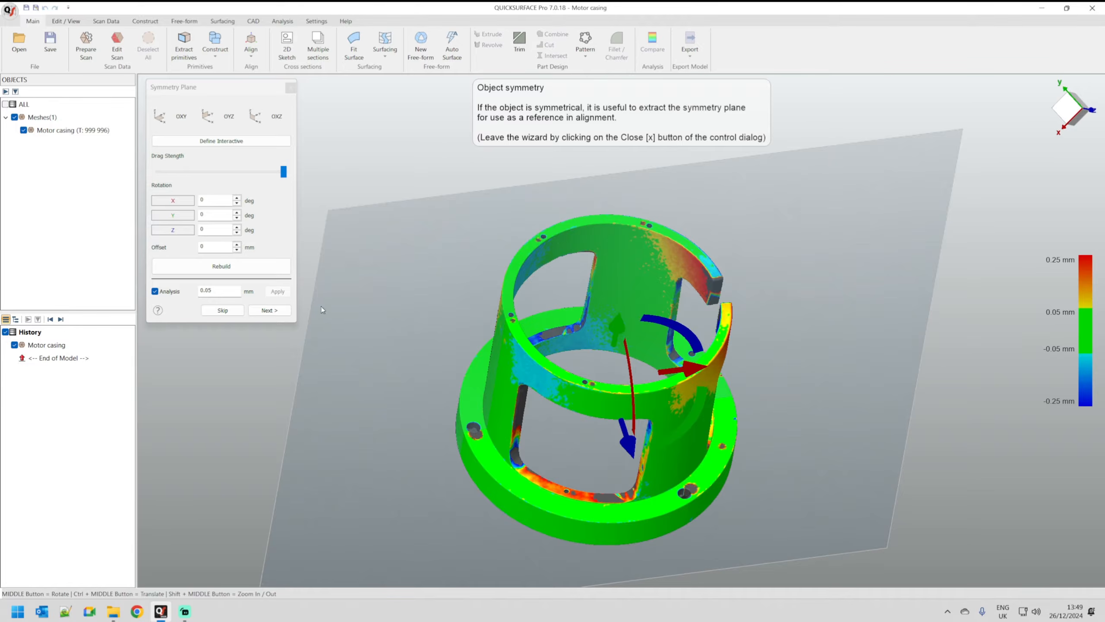
click(266, 311)
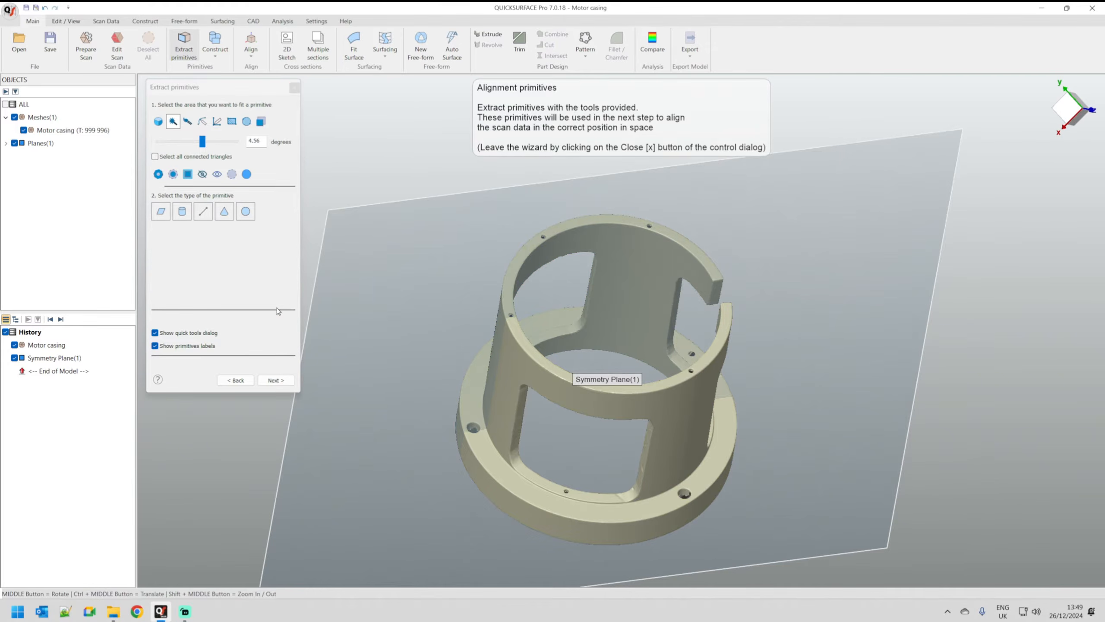
- Hide the symmetry plane and examine the casing from above, the side and below for suitable alignment surfaces
middle_drag(566, 287, 428, 250)
click(14, 358)
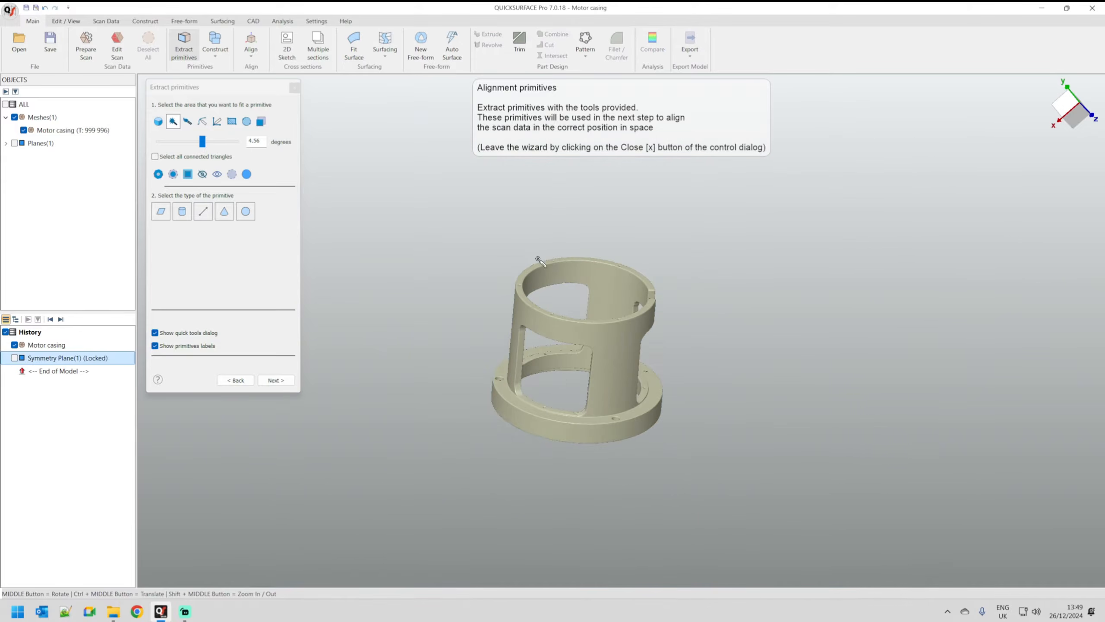
scroll(537, 262, down, 3)
scroll(547, 248, up, 2)
middle_drag(547, 249, 574, 475)
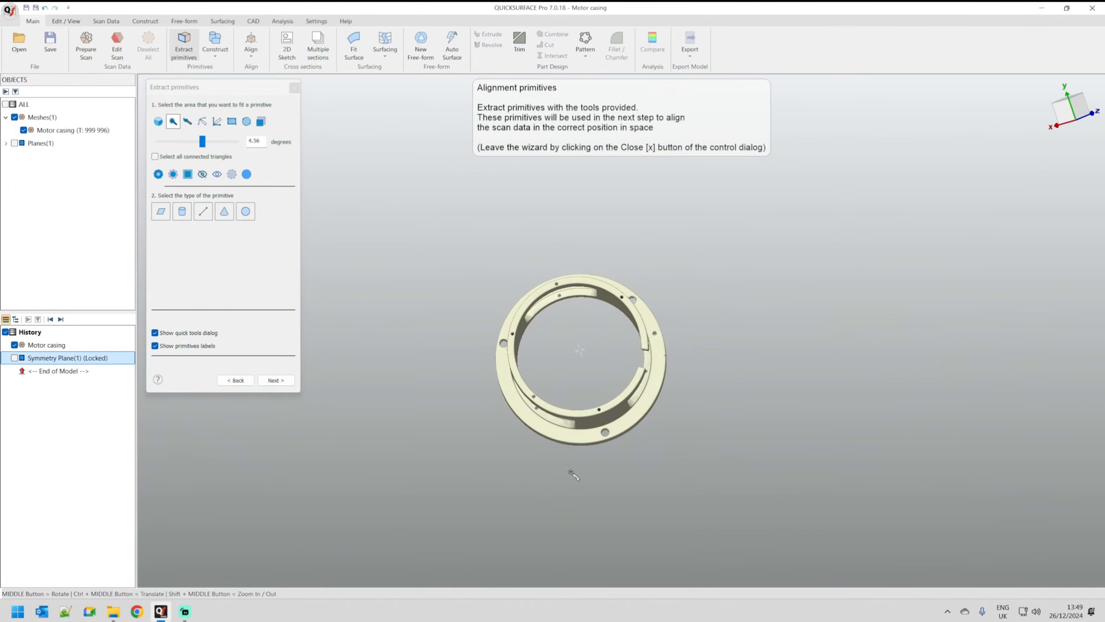
middle_drag(701, 402, 545, 316)
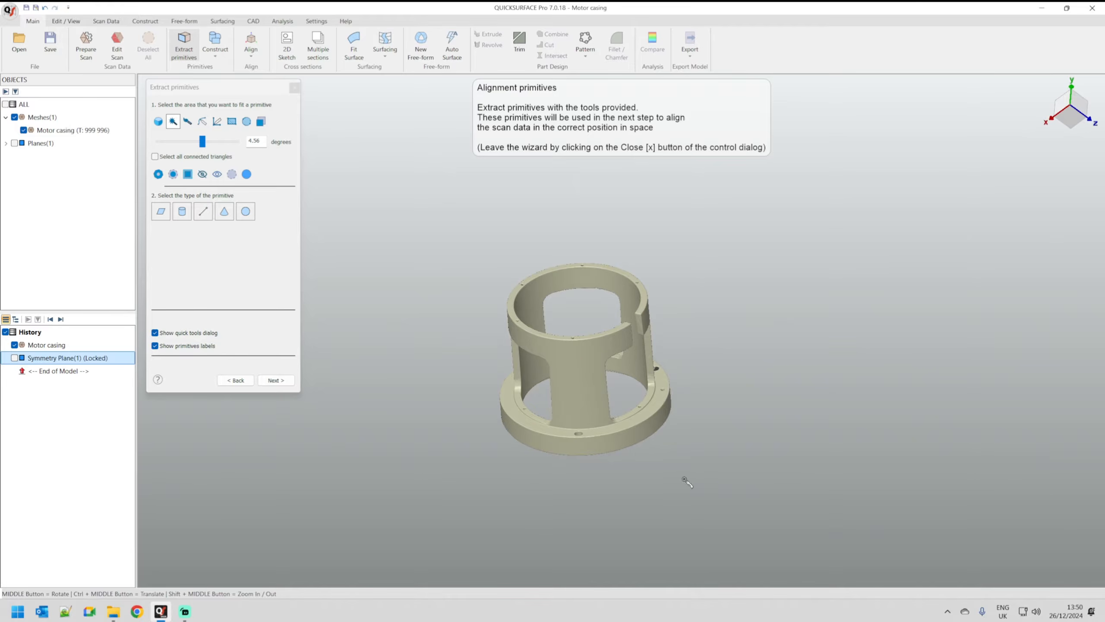
middle_drag(573, 459, 575, 170)
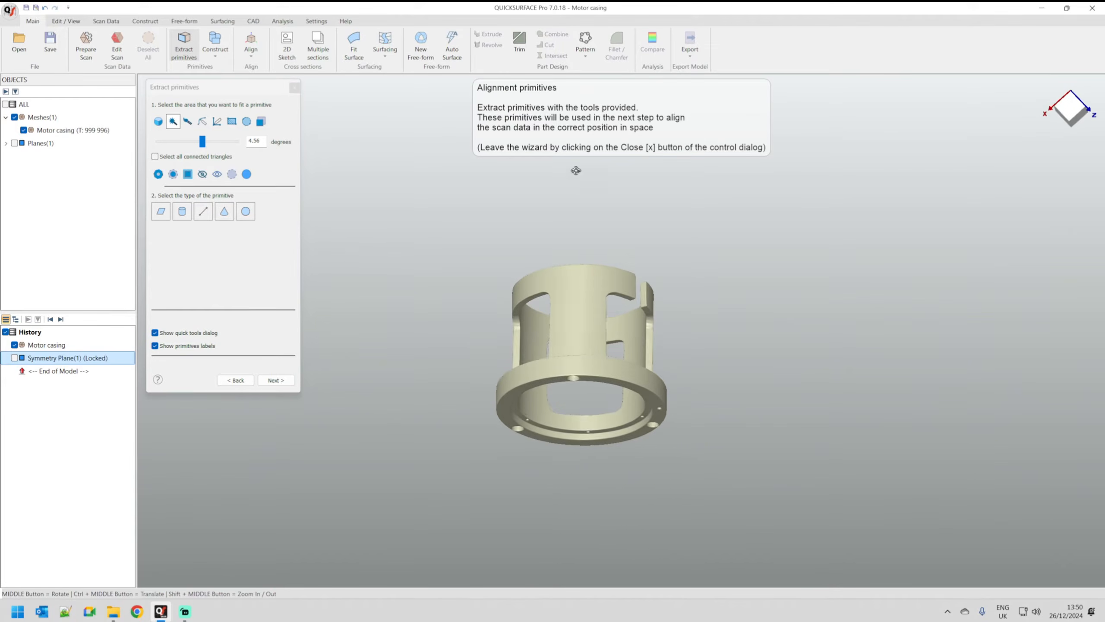
scroll(541, 407, up, 5)
middle_drag(577, 336, 541, 253)
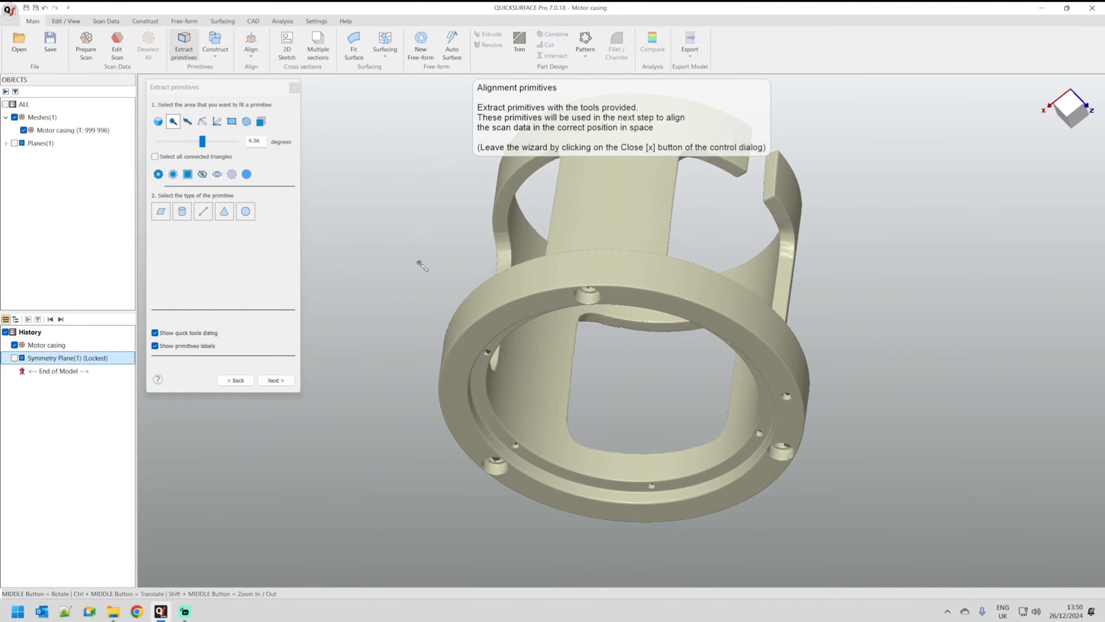
scroll(520, 342, down, 4)
scroll(516, 228, up, 3)
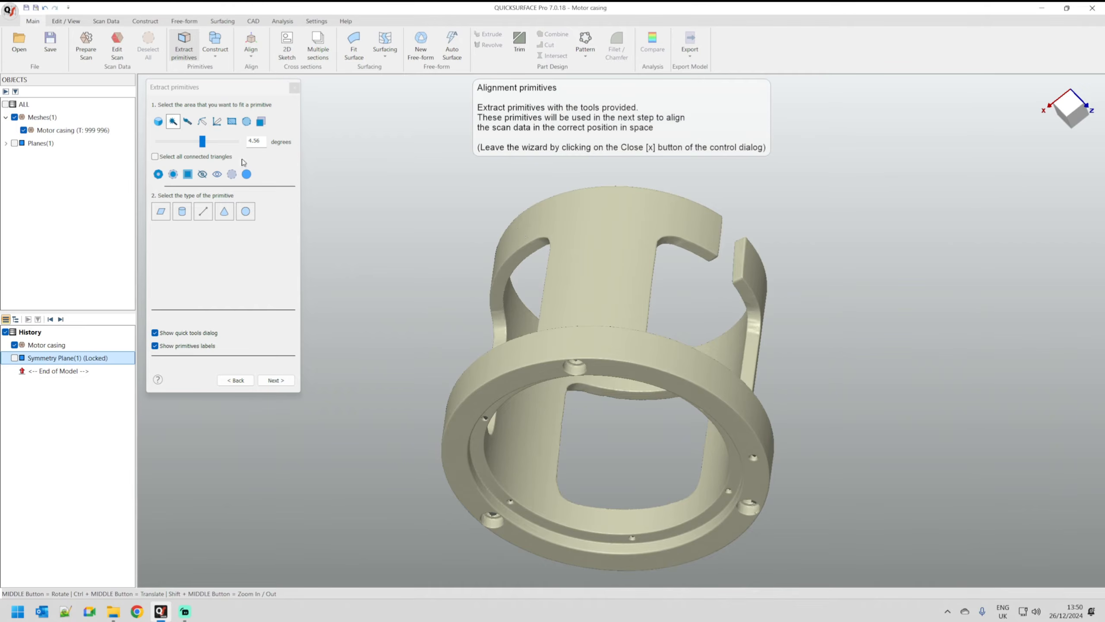
- Select the casing's outer cylindrical wall by automatic mesh segmentation, and lower the segmentation sensitivity slightly
click(159, 122)
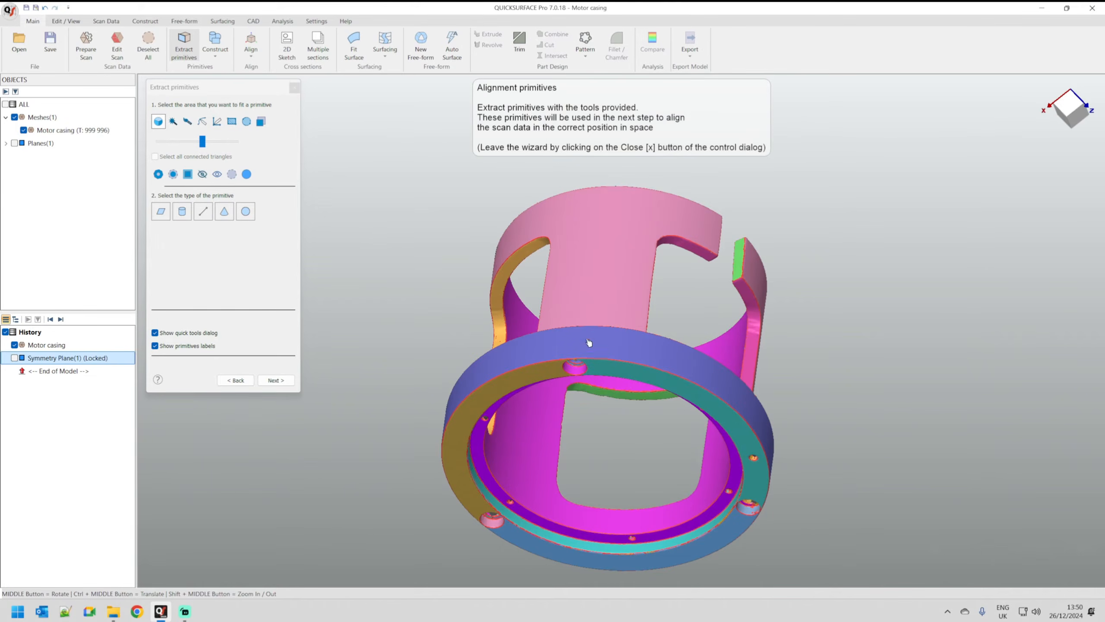
scroll(583, 349, up, 5)
scroll(609, 305, down, 5)
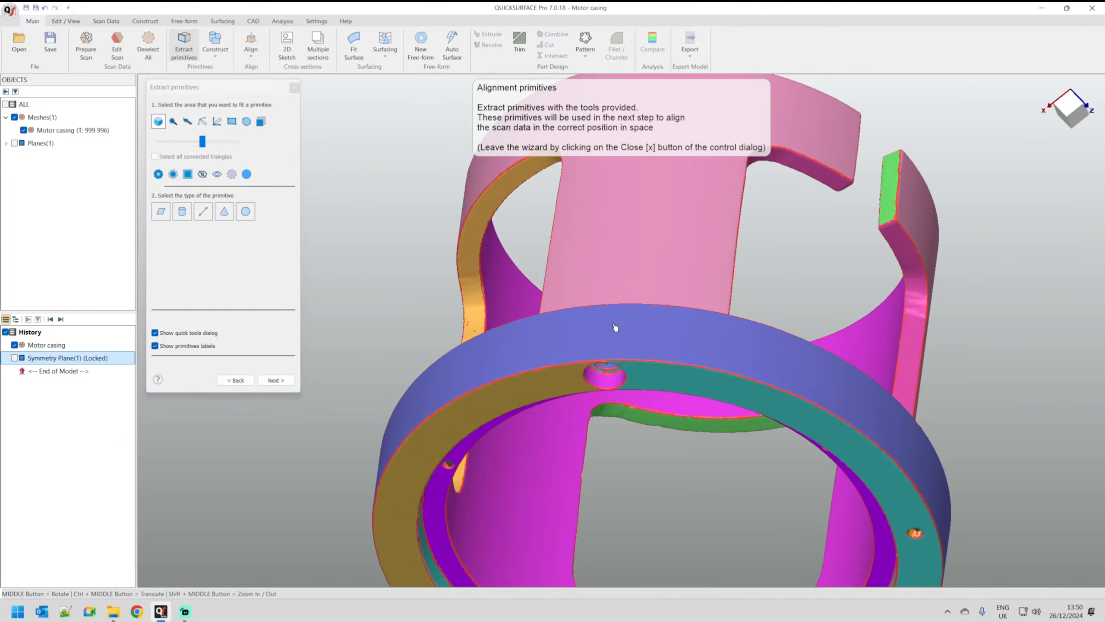
middle_drag(614, 323, 739, 513)
scroll(672, 426, down, 3)
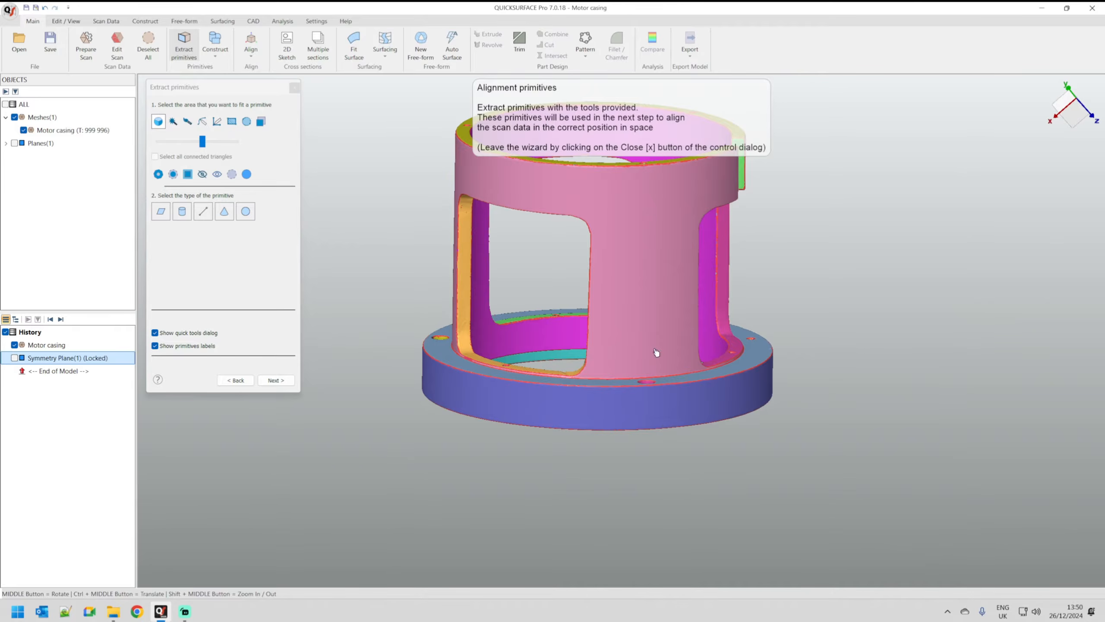
click(631, 210)
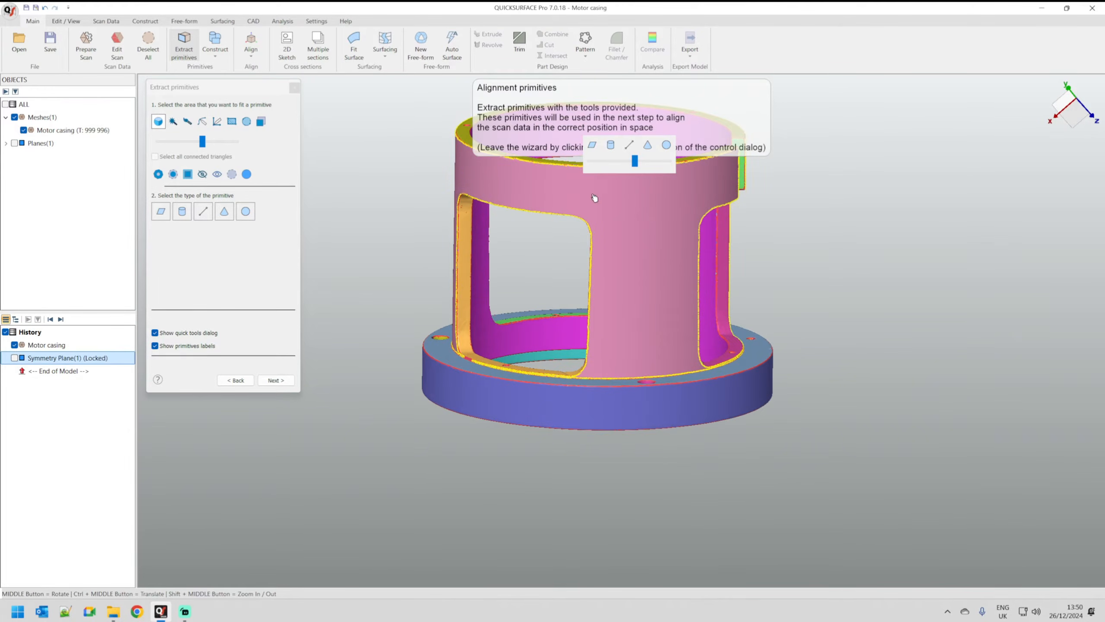
scroll(566, 305, up, 5)
scroll(640, 435, down, 3)
middle_drag(639, 435, 692, 540)
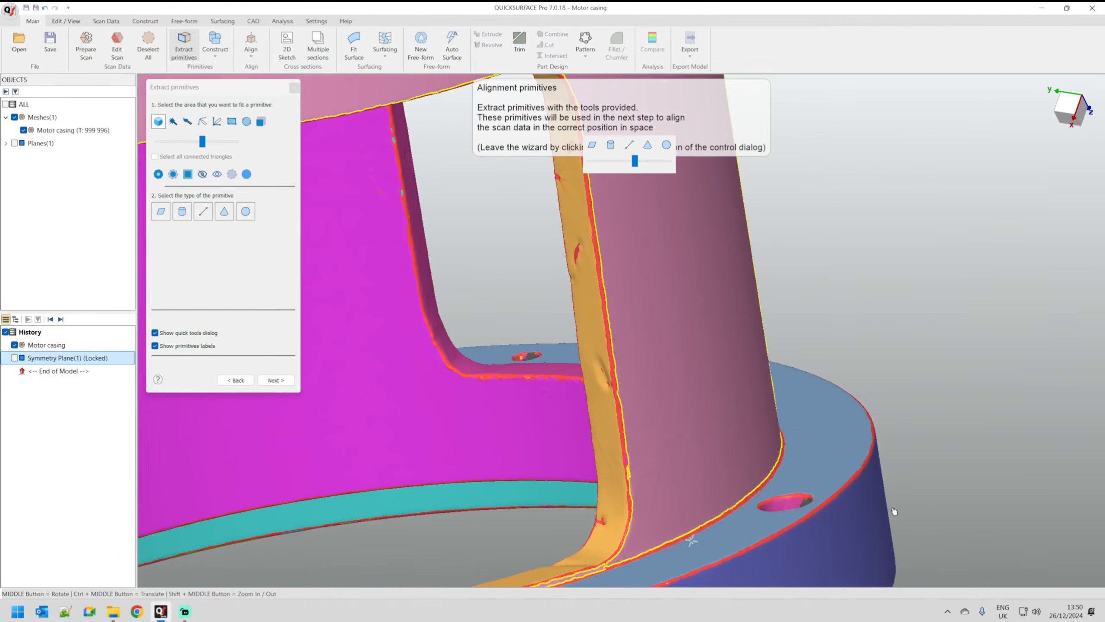
drag(635, 161, 620, 166)
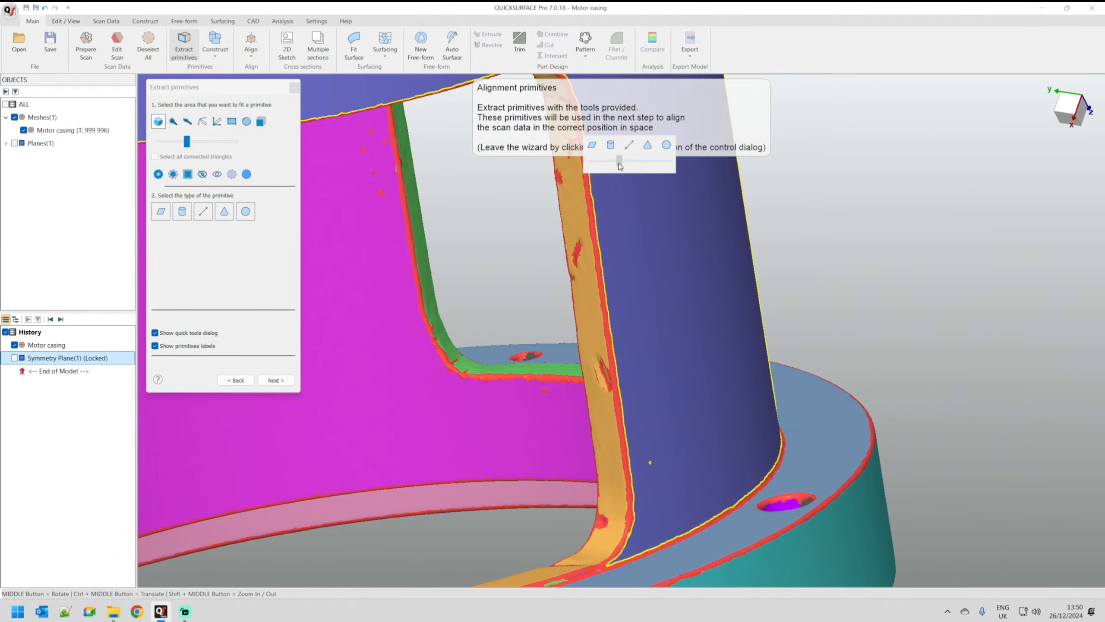
scroll(690, 462, down, 5)
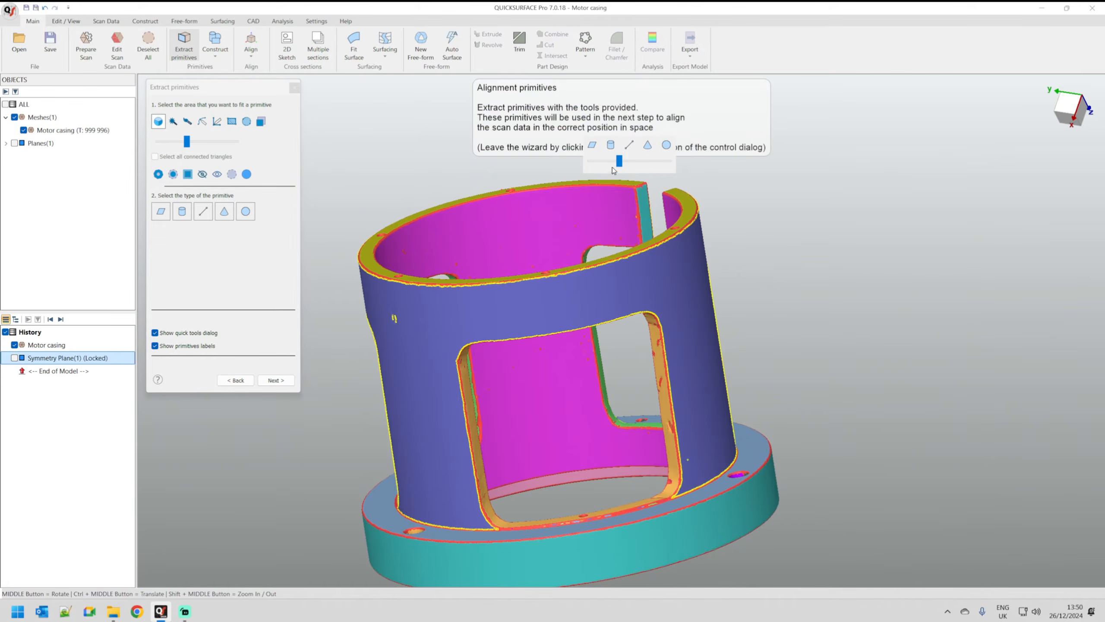
- Fit an unconstrained cylinder to the outer wall, analyse its deviation at 0.03 mm tolerance and create it
click(611, 146)
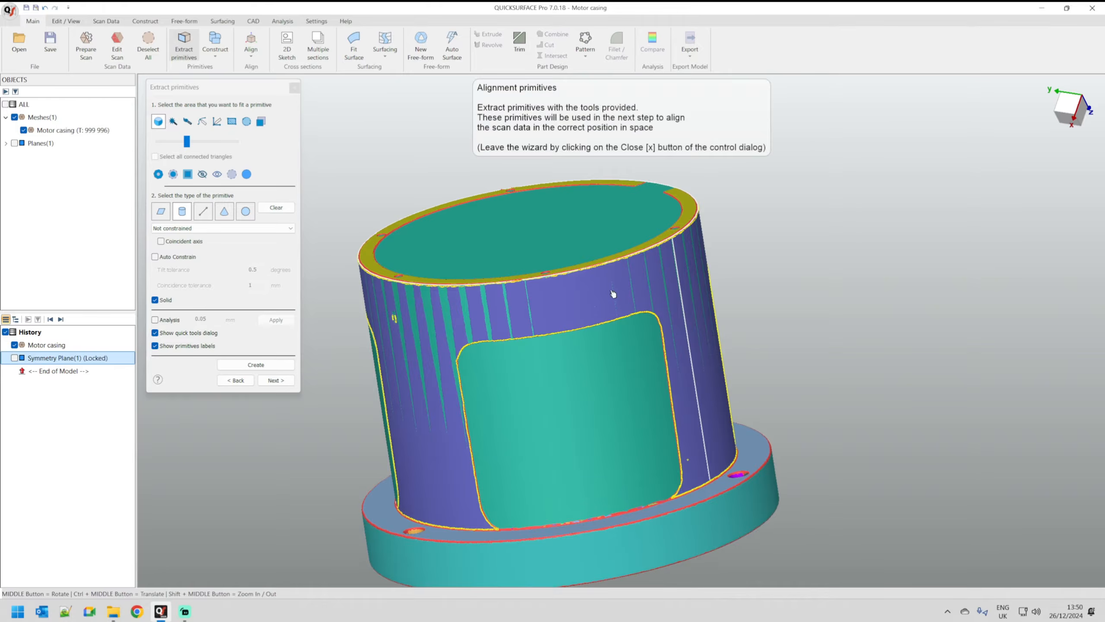
click(155, 319)
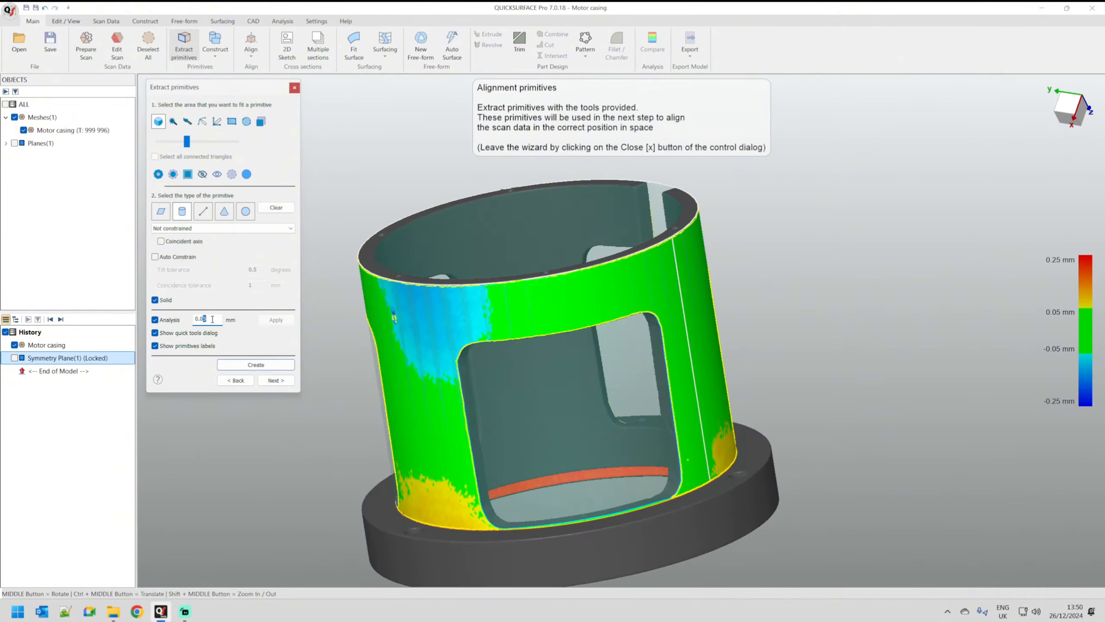
text(3)
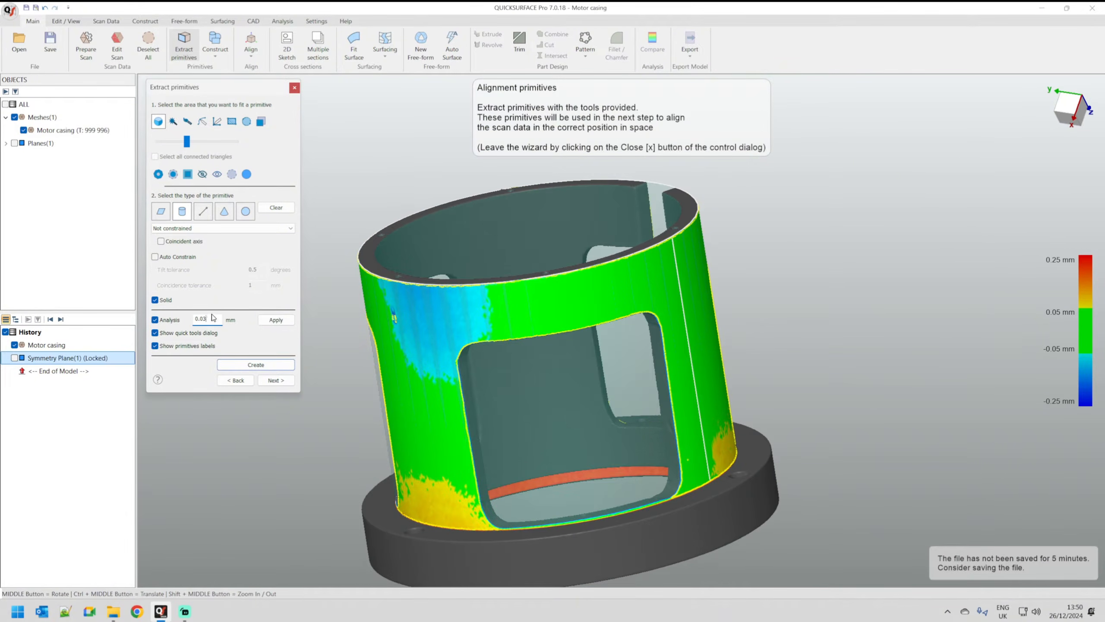
click(275, 319)
middle_drag(586, 382, 549, 279)
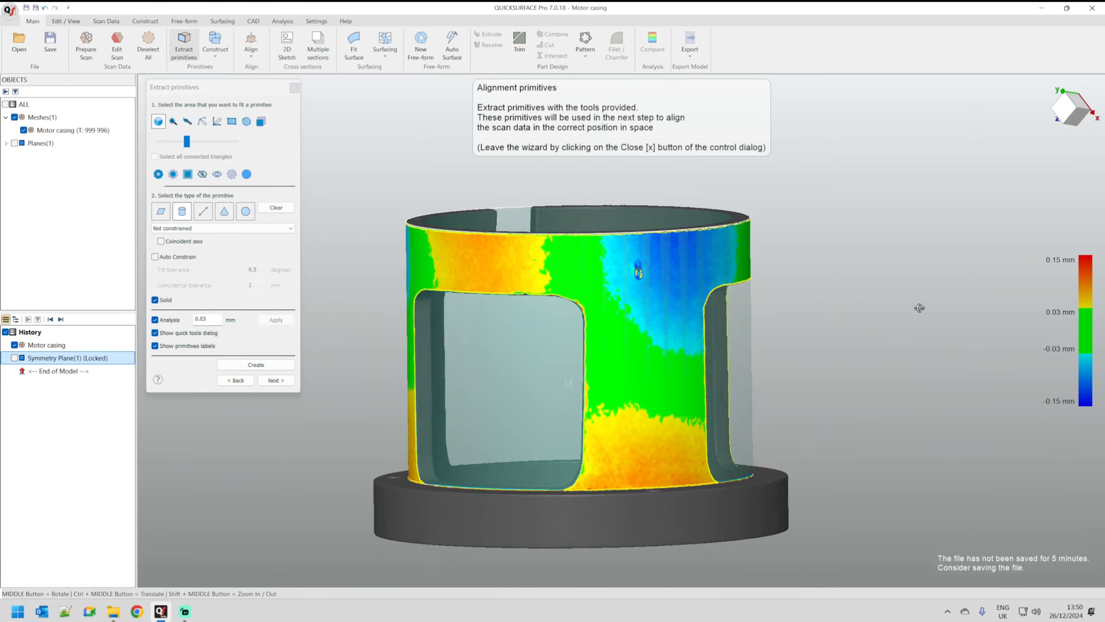
middle_drag(529, 397, 645, 293)
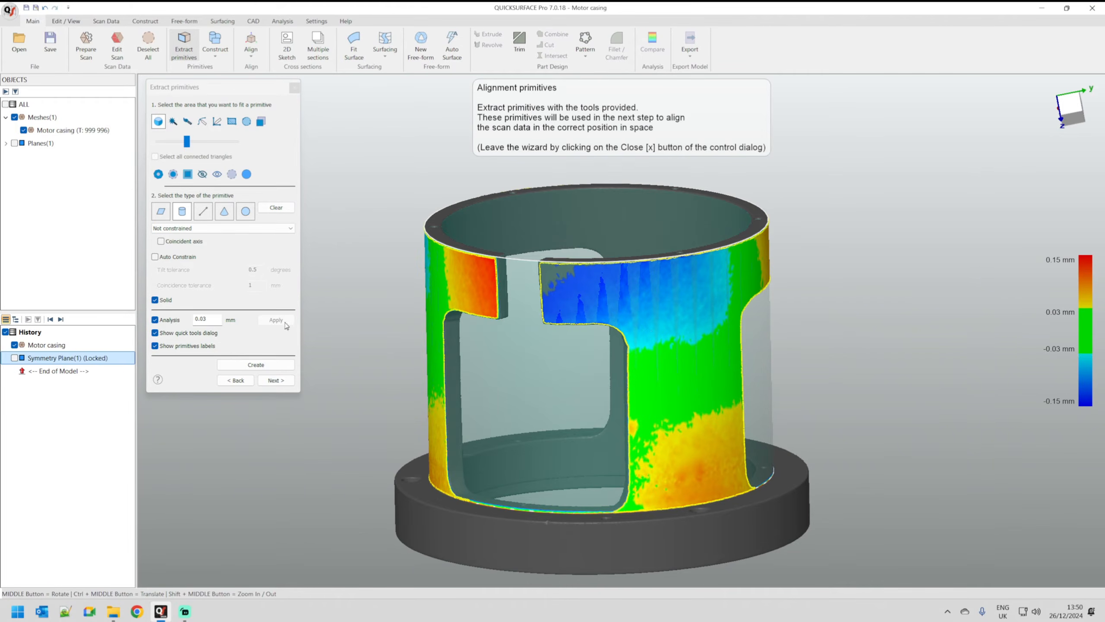
click(256, 365)
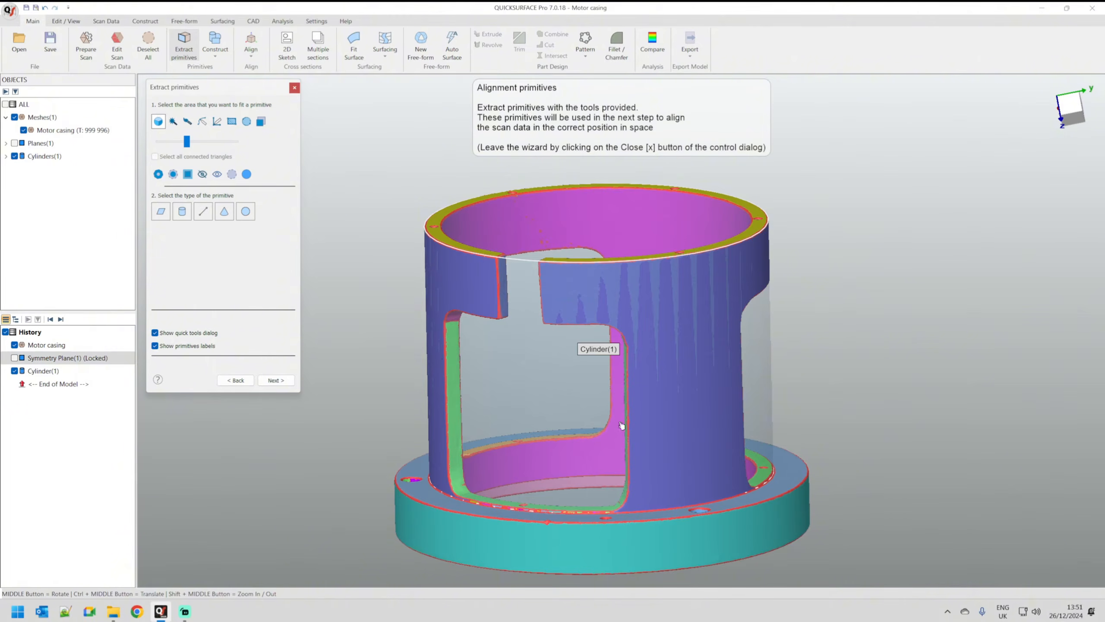
- Select the three segmented regions of the flange's outer end face and fit a plane to them
middle_drag(613, 523, 609, 267)
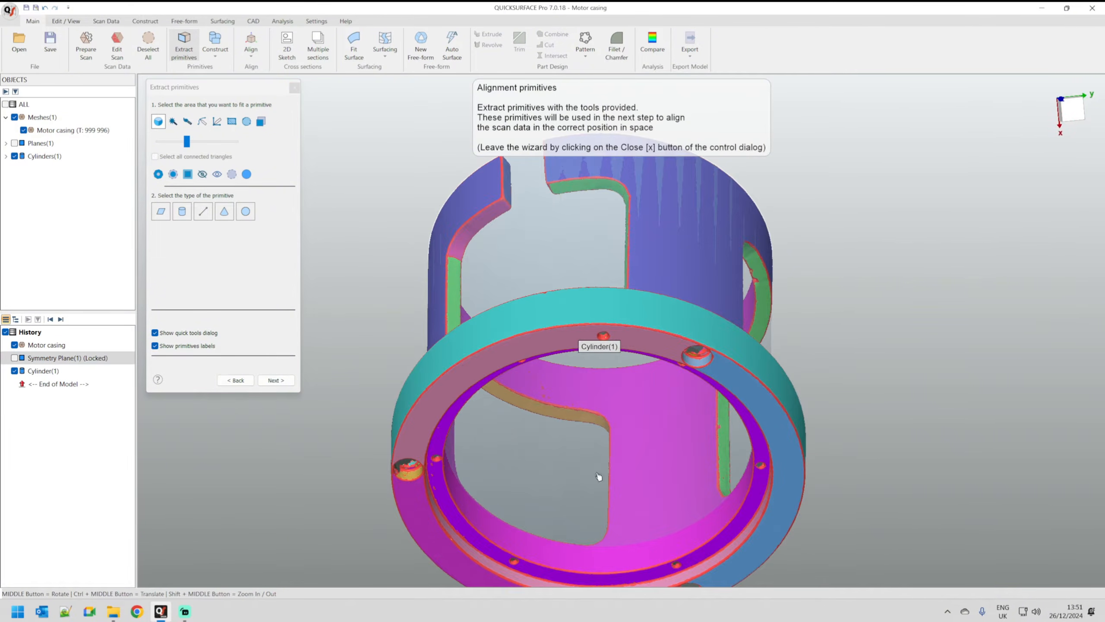
middle_drag(599, 476, 555, 289)
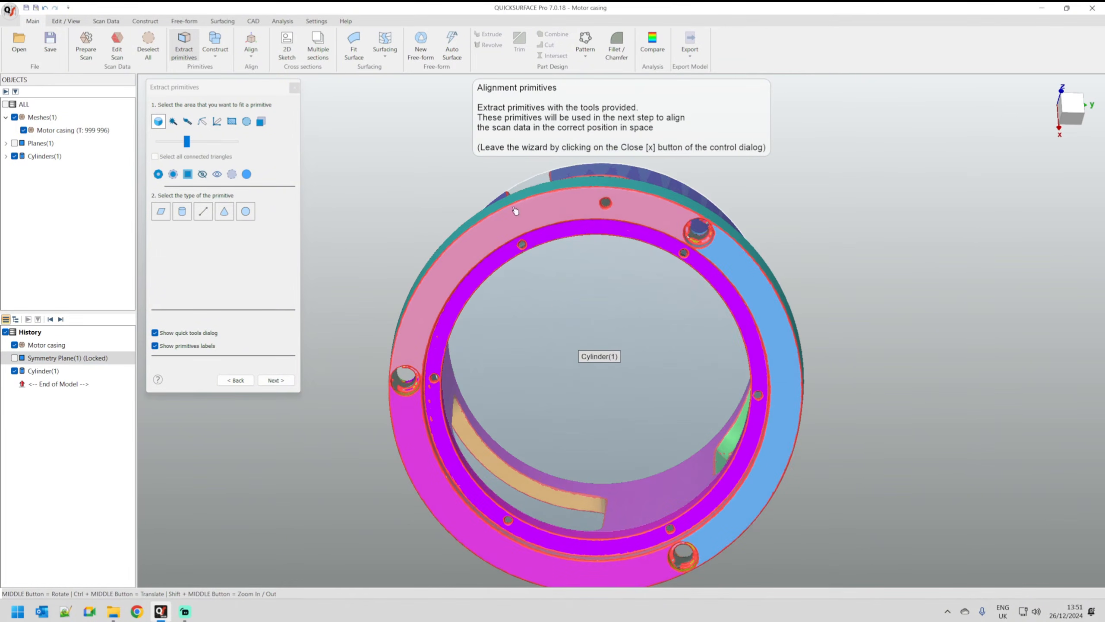
click(554, 216)
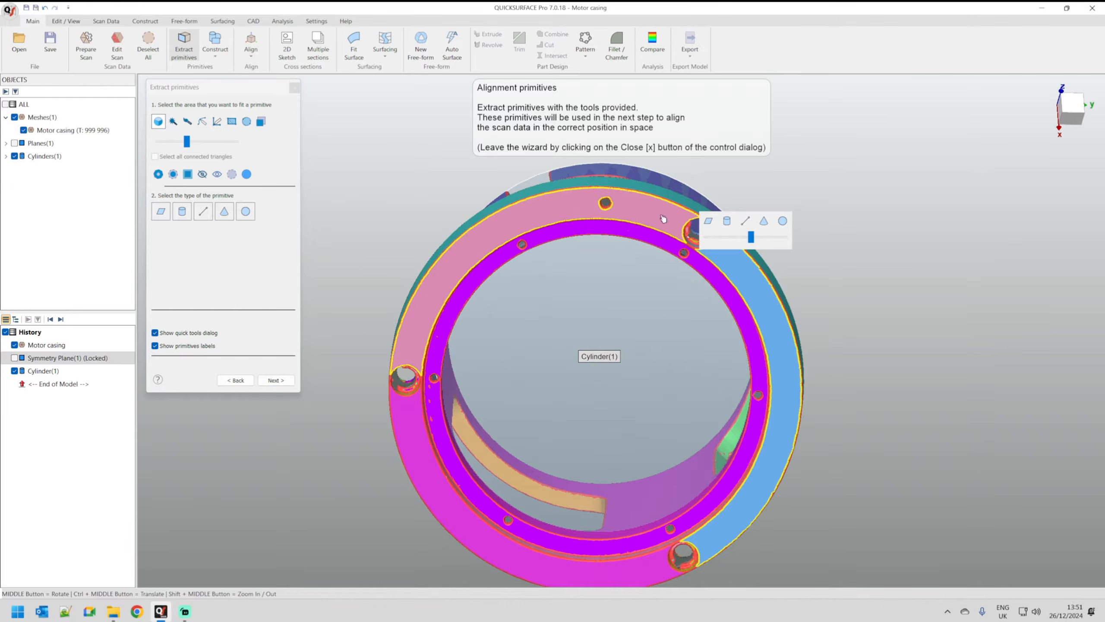
click(442, 518)
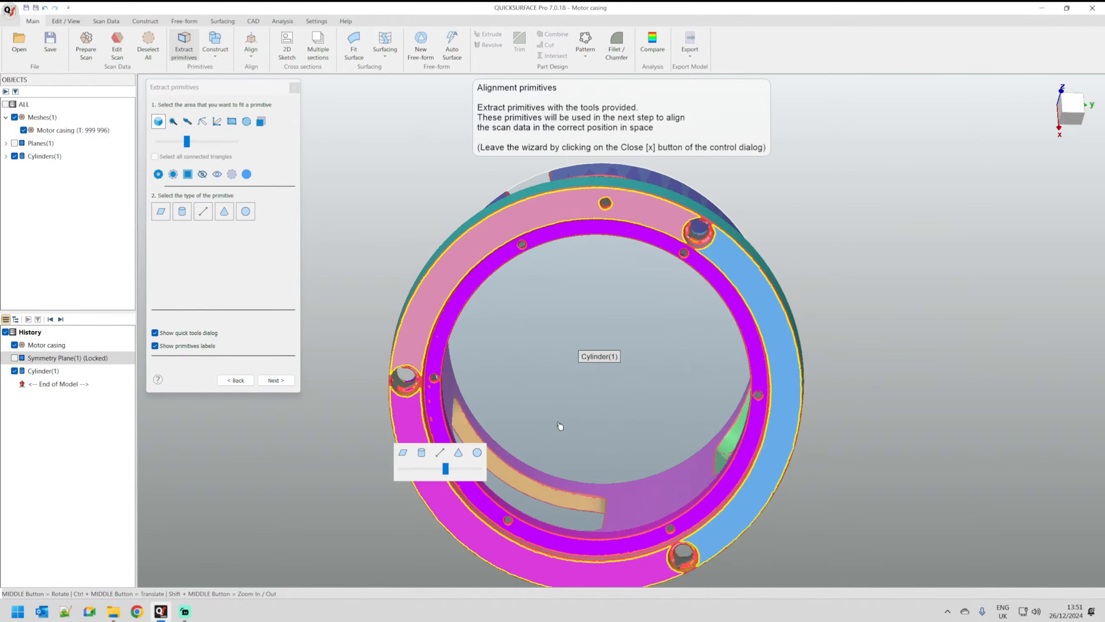
click(402, 456)
middle_drag(507, 446, 505, 310)
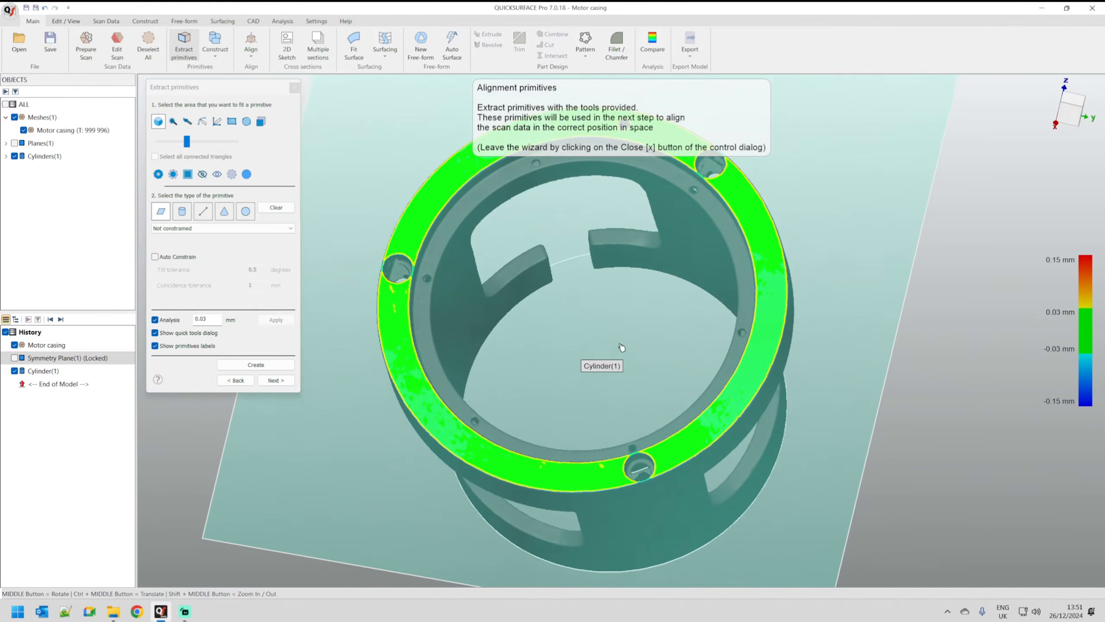
- Analyse the flange plane's deviation at 0.02 mm tolerance, add the plane to the scene and continue to the alignment stage
scroll(622, 347, down, 5)
scroll(484, 244, up, 4)
middle_drag(599, 381, 620, 287)
click(206, 319)
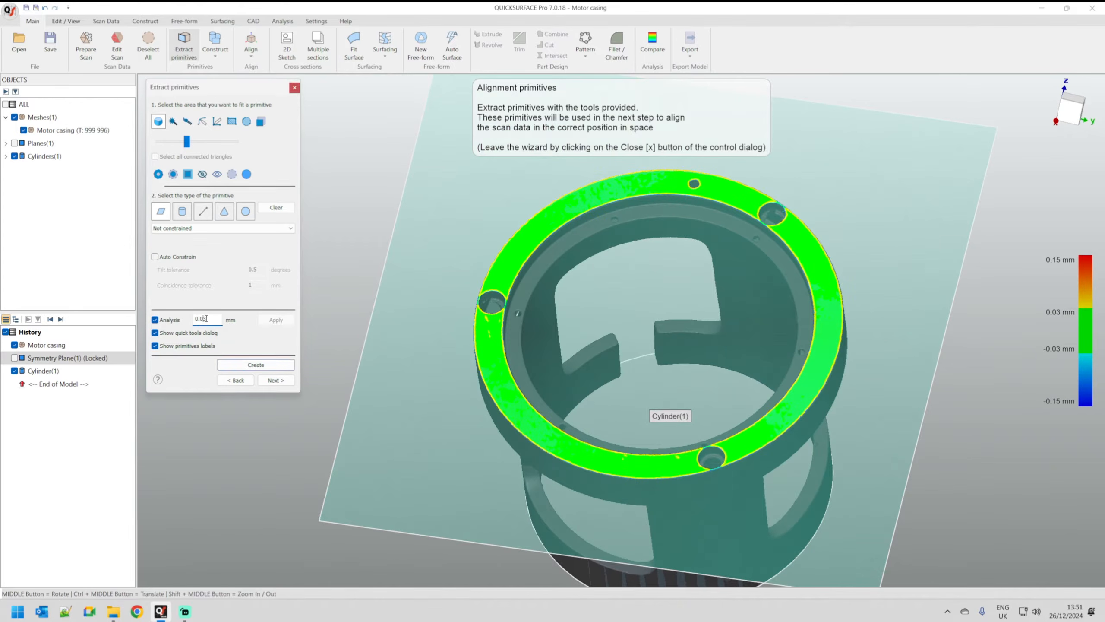
text(2)
click(276, 319)
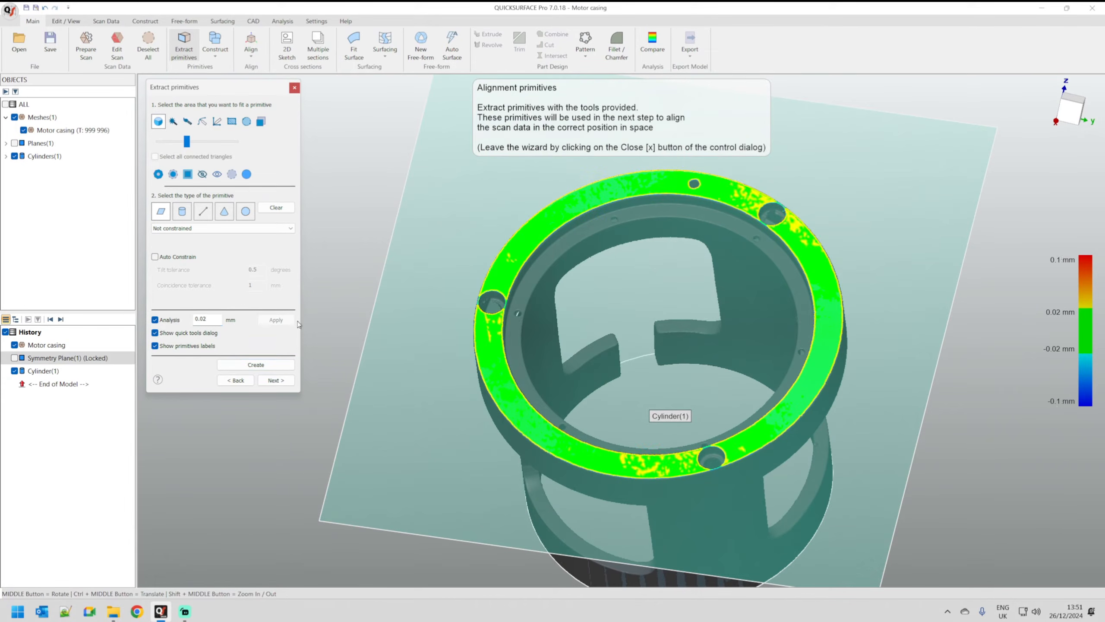
middle_drag(716, 246, 643, 255)
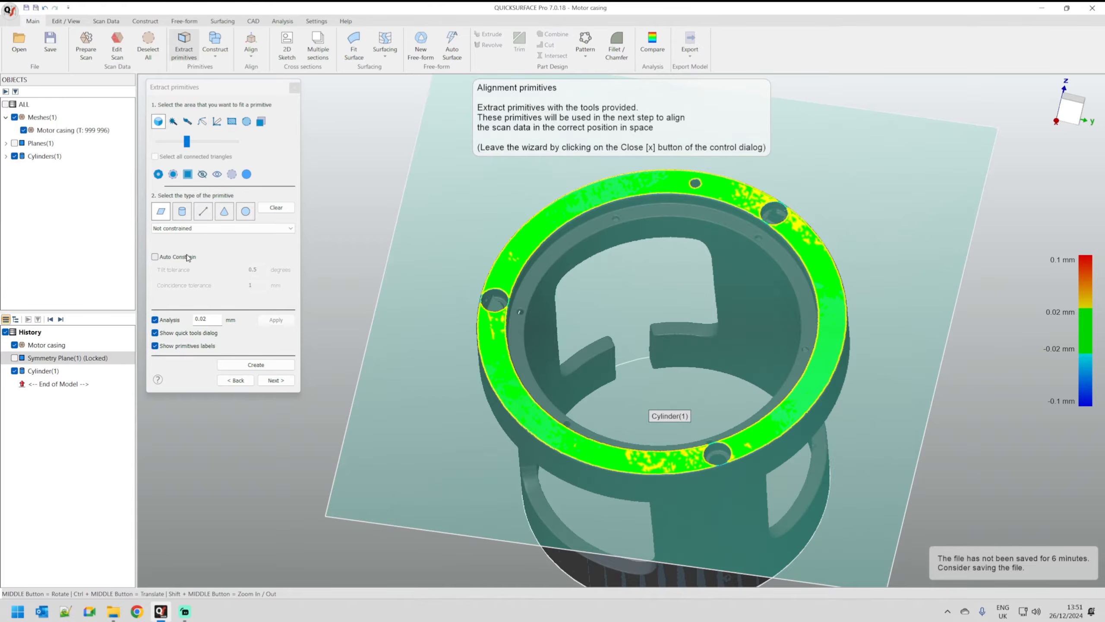
click(273, 381)
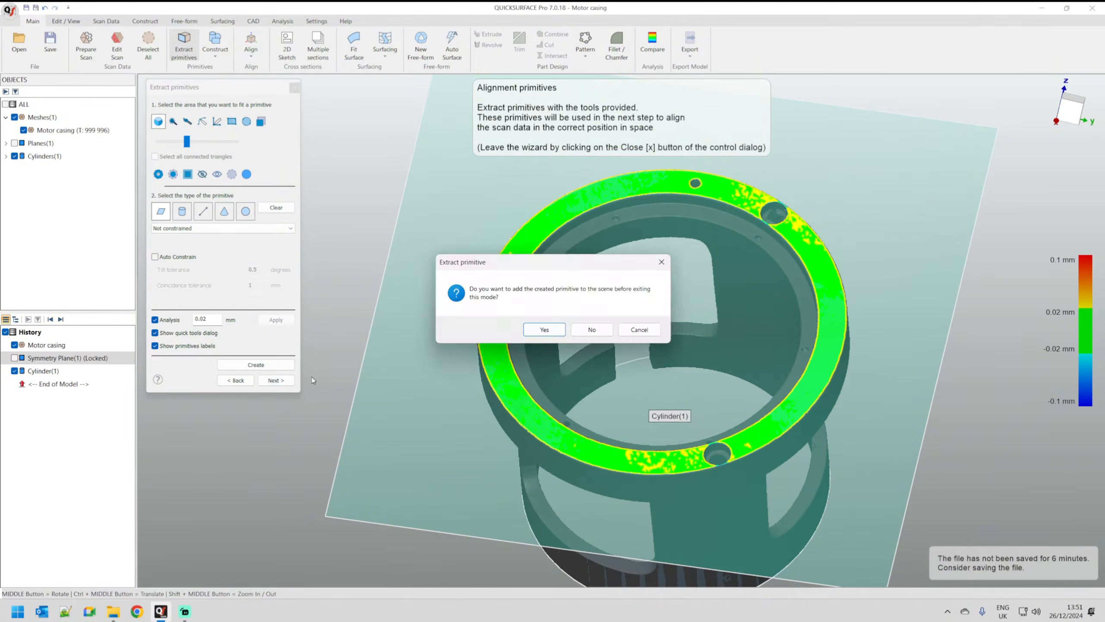
click(544, 330)
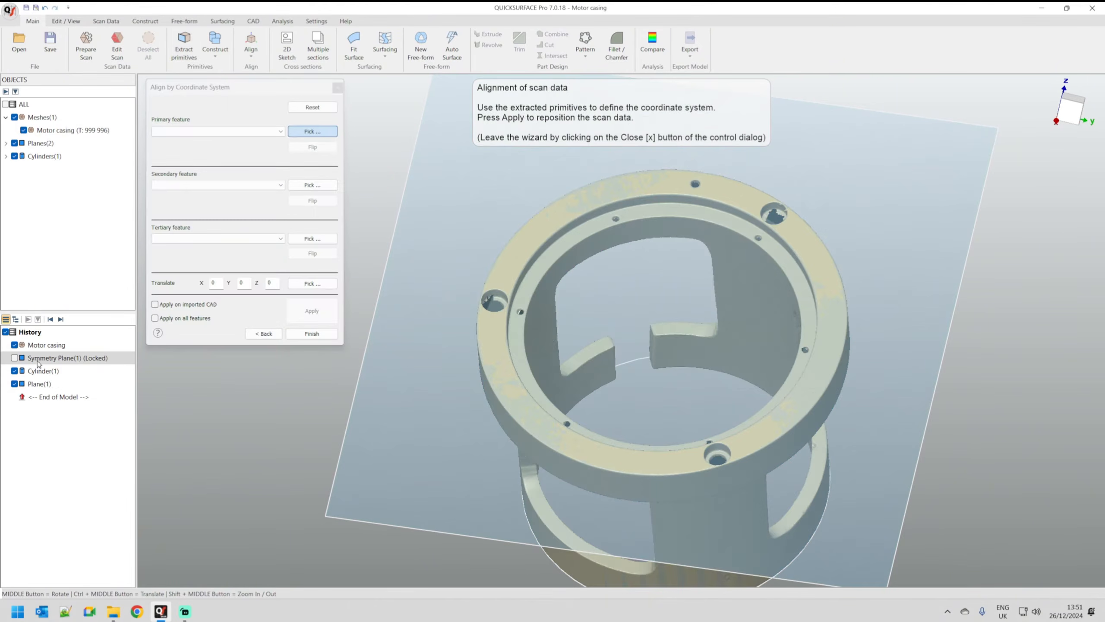
- Show the symmetry plane and set the cylinder as primary alignment feature on the Z axis, with its direction flipped
click(14, 358)
middle_drag(627, 322, 648, 215)
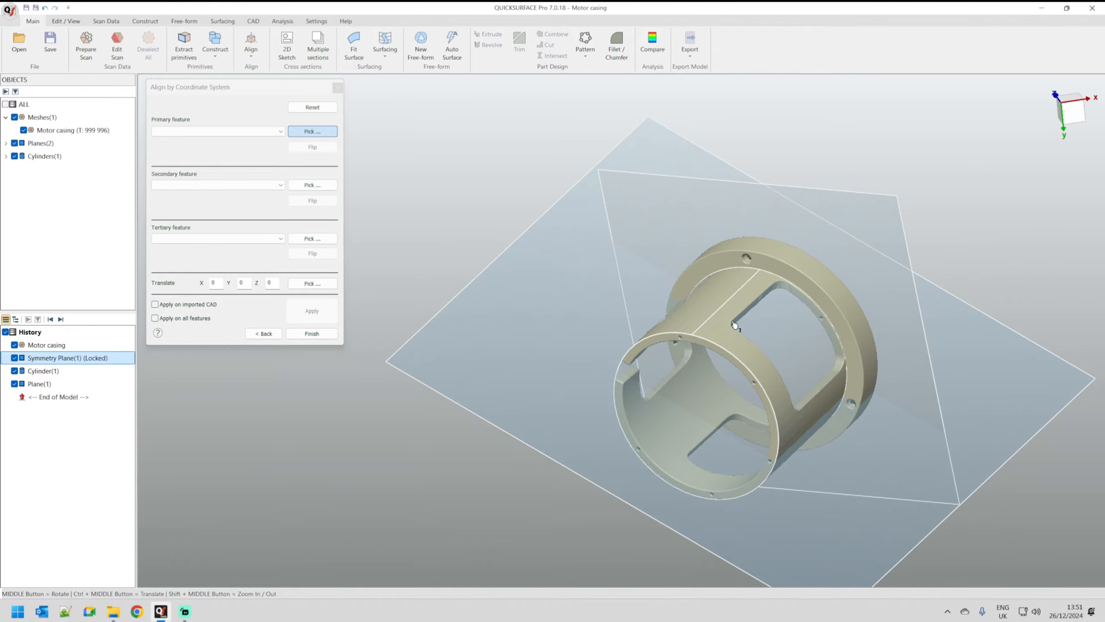
click(707, 335)
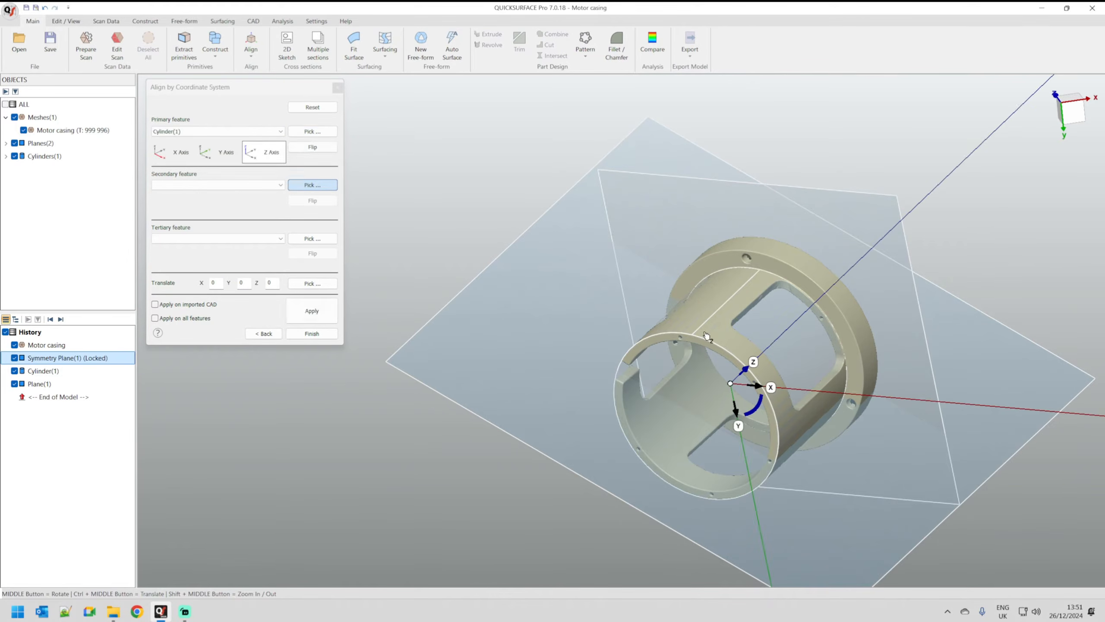
middle_drag(639, 428, 743, 304)
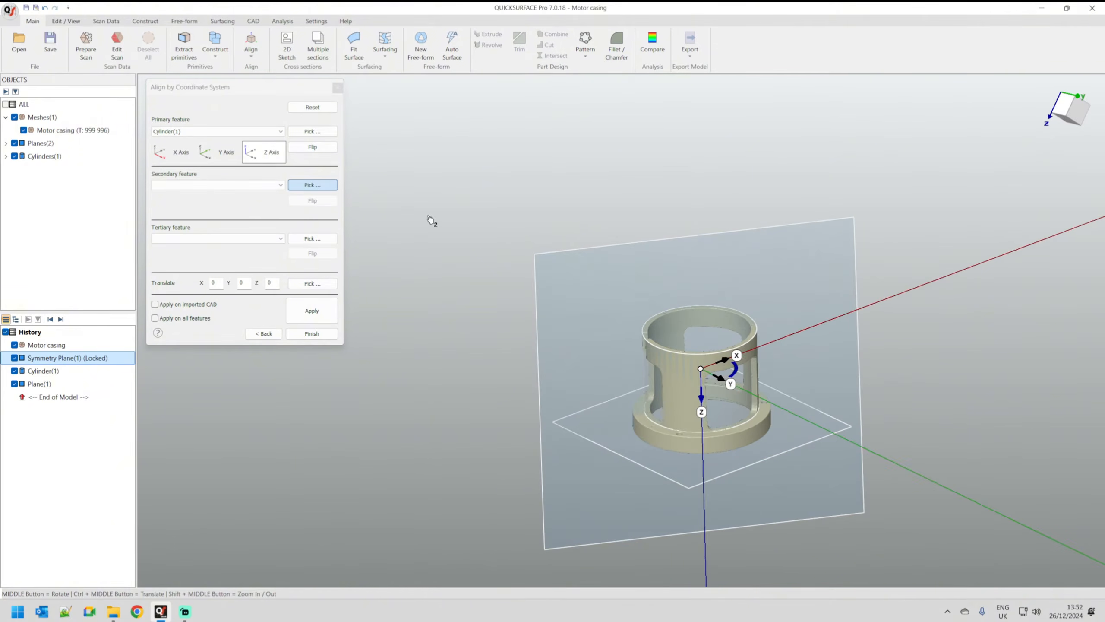
click(316, 150)
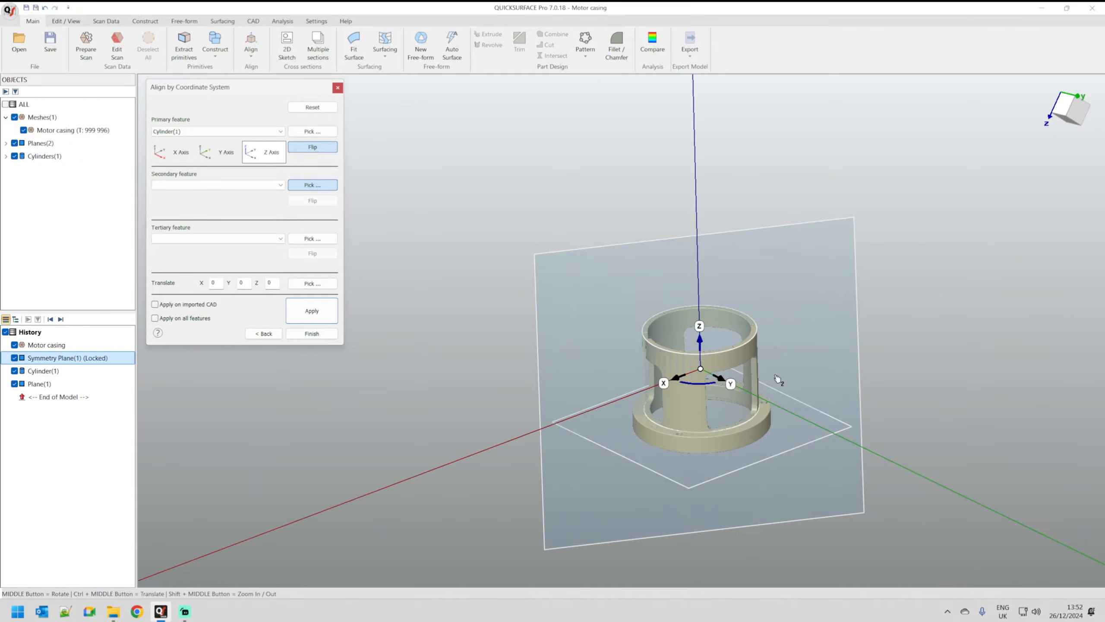
- Set the flange plane as secondary feature on OXY and the symmetry plane as tertiary feature on OXZ
click(691, 487)
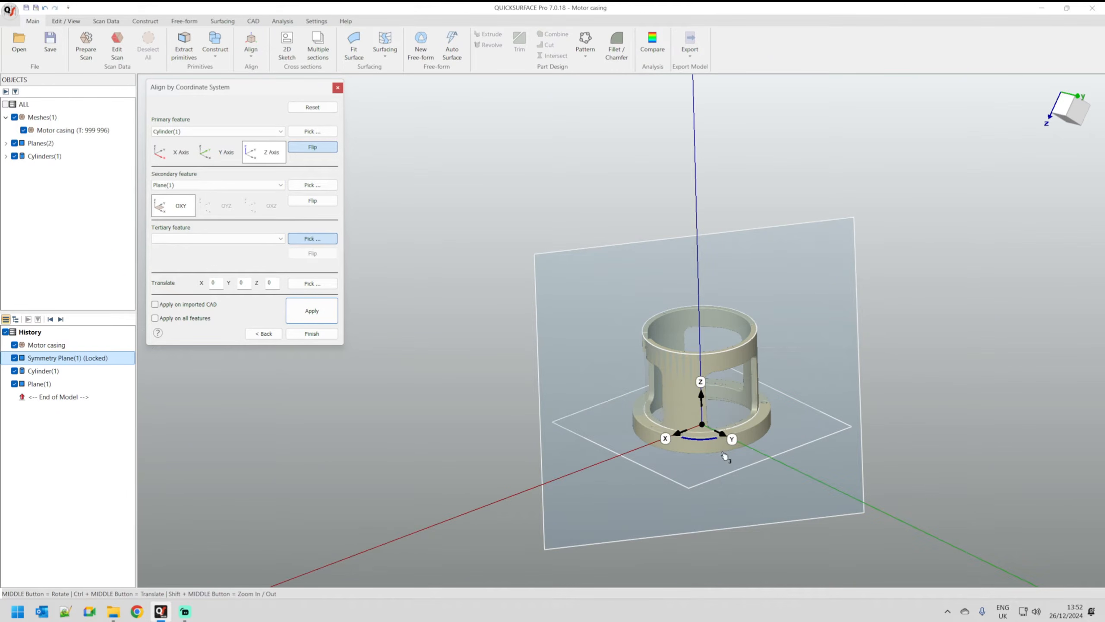
middle_drag(726, 457, 768, 445)
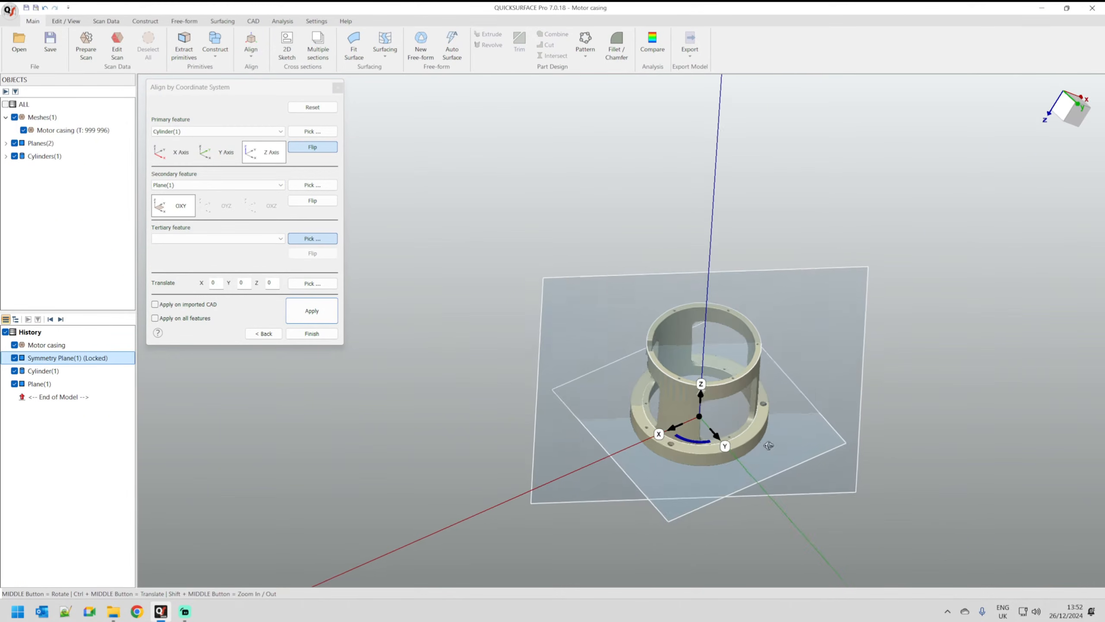
click(829, 341)
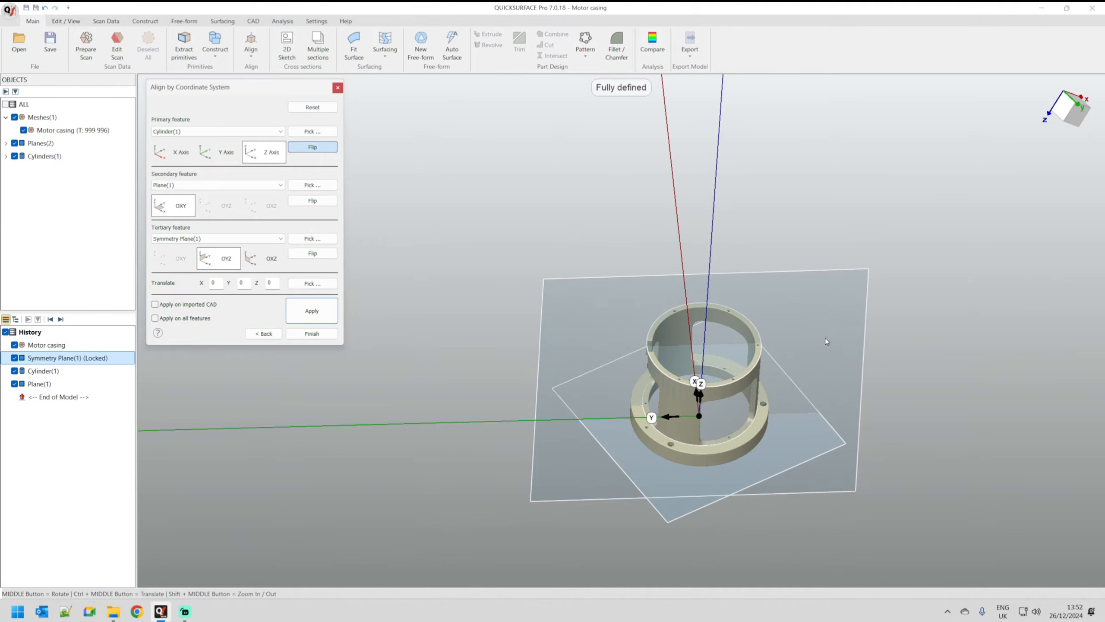
click(273, 260)
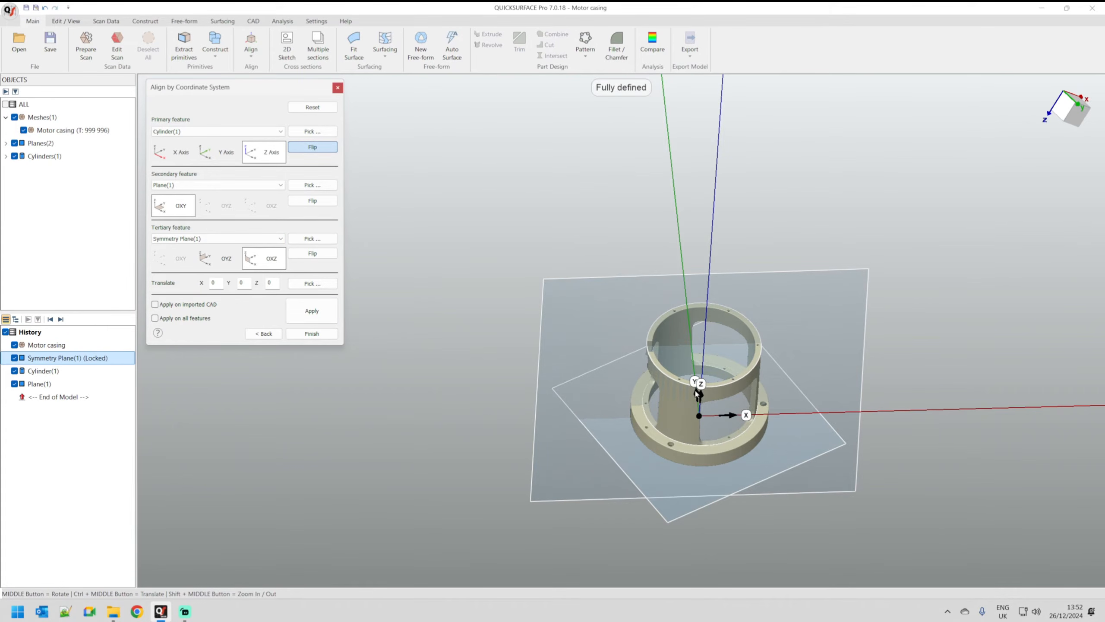
- Apply the coordinate system alignment, check the casing looking along the Z axis and finish the wizard
click(314, 314)
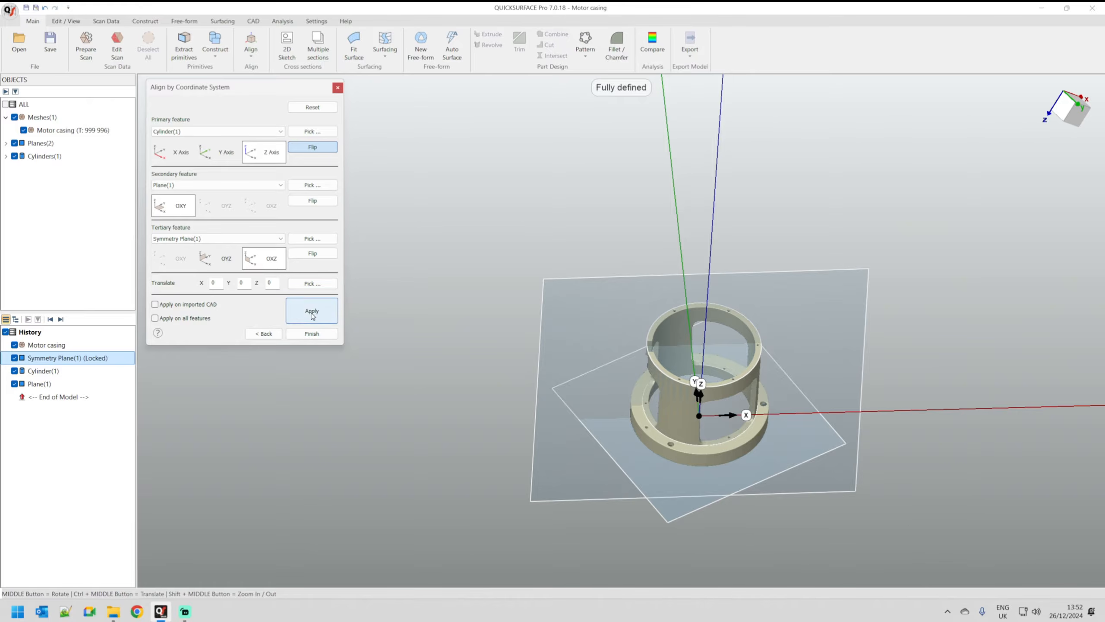
click(1067, 112)
click(1071, 93)
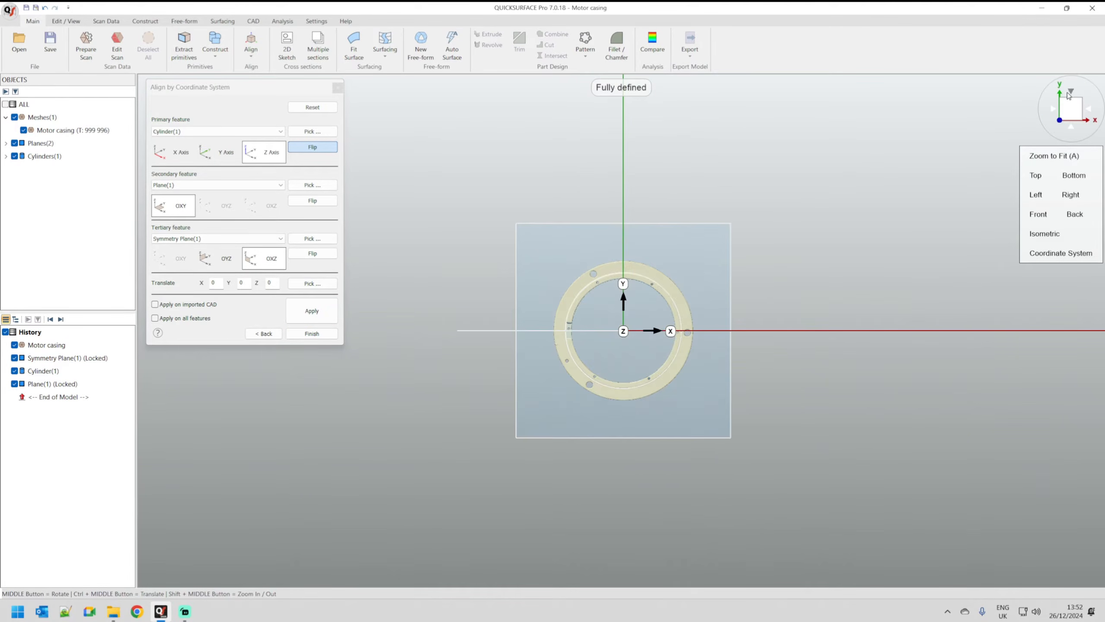
click(326, 336)
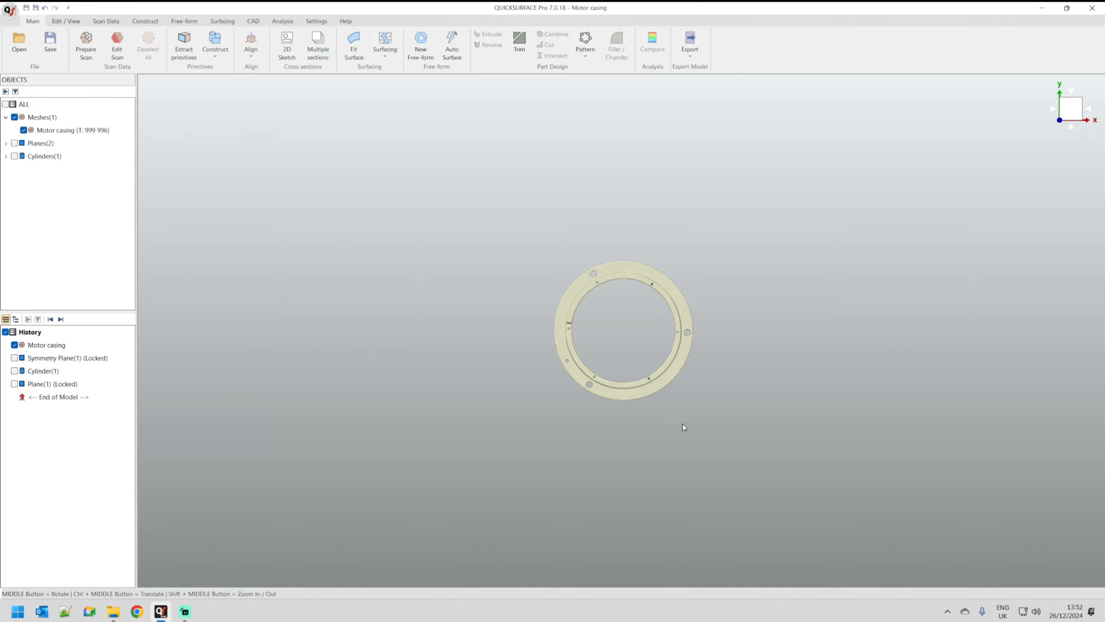
scroll(646, 348, up, 3)
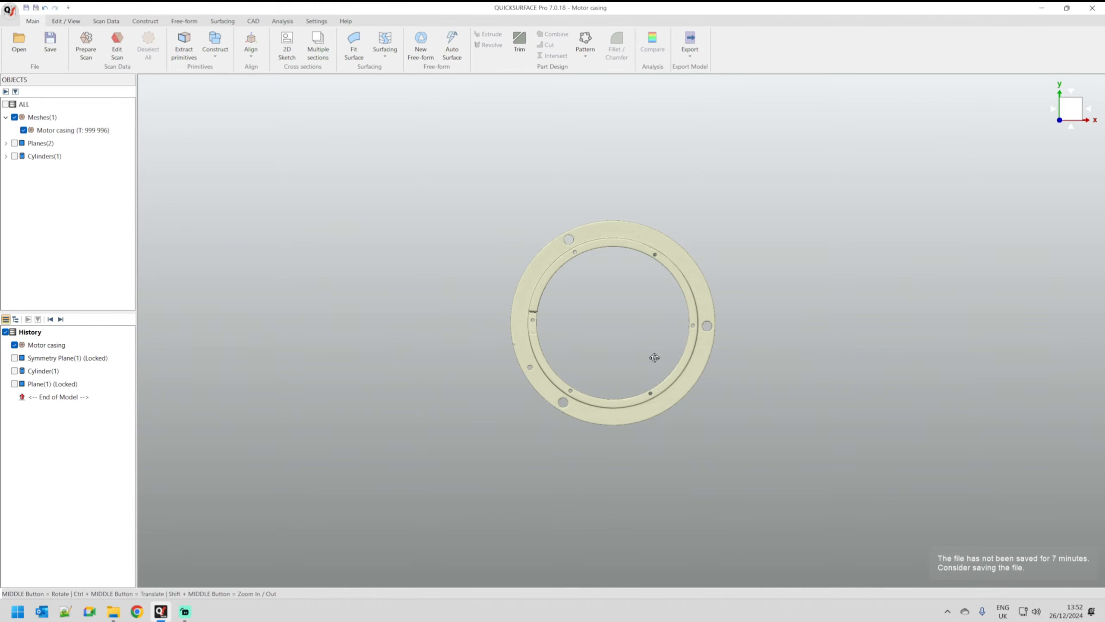
- Save the aligned project as Motor casing_a.qsf in the Motor Casing folder
middle_drag(653, 357, 659, 192)
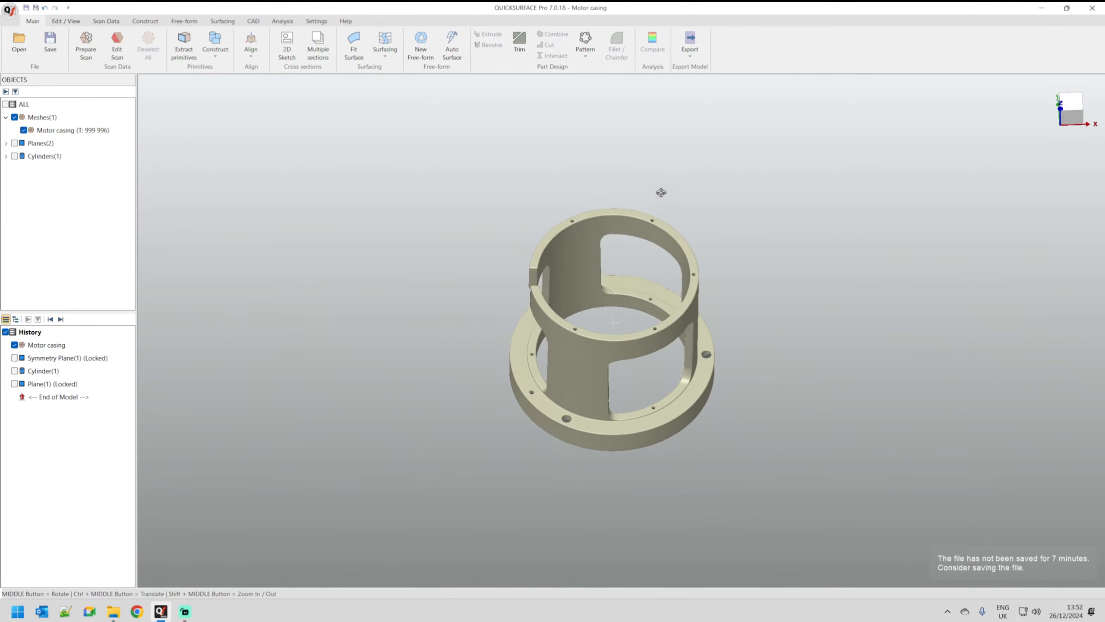
click(49, 48)
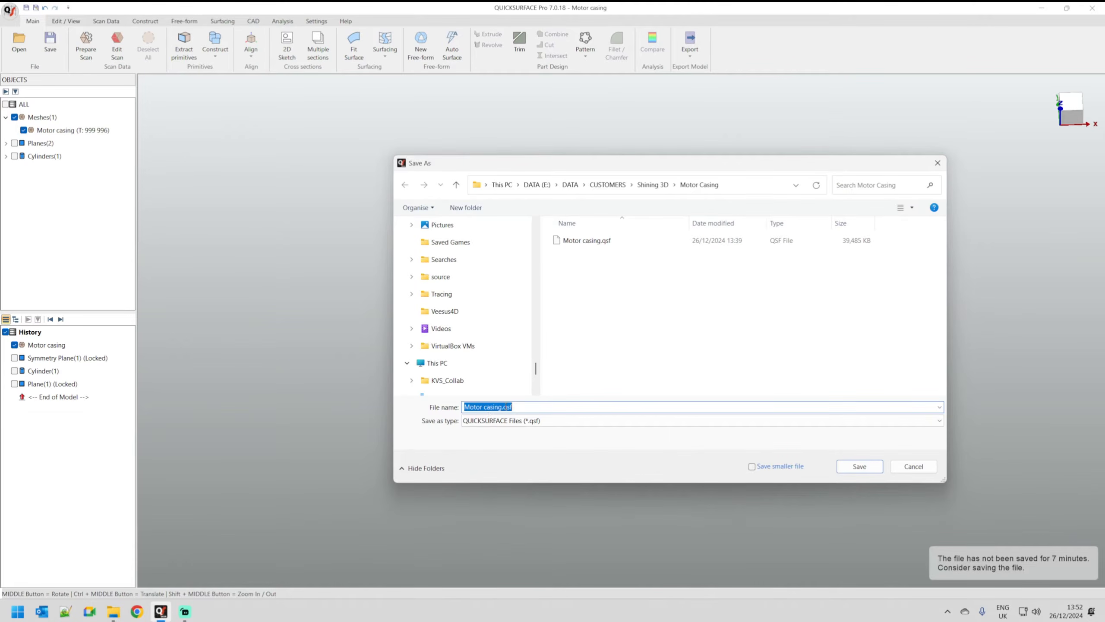
click(503, 407)
click(860, 466)
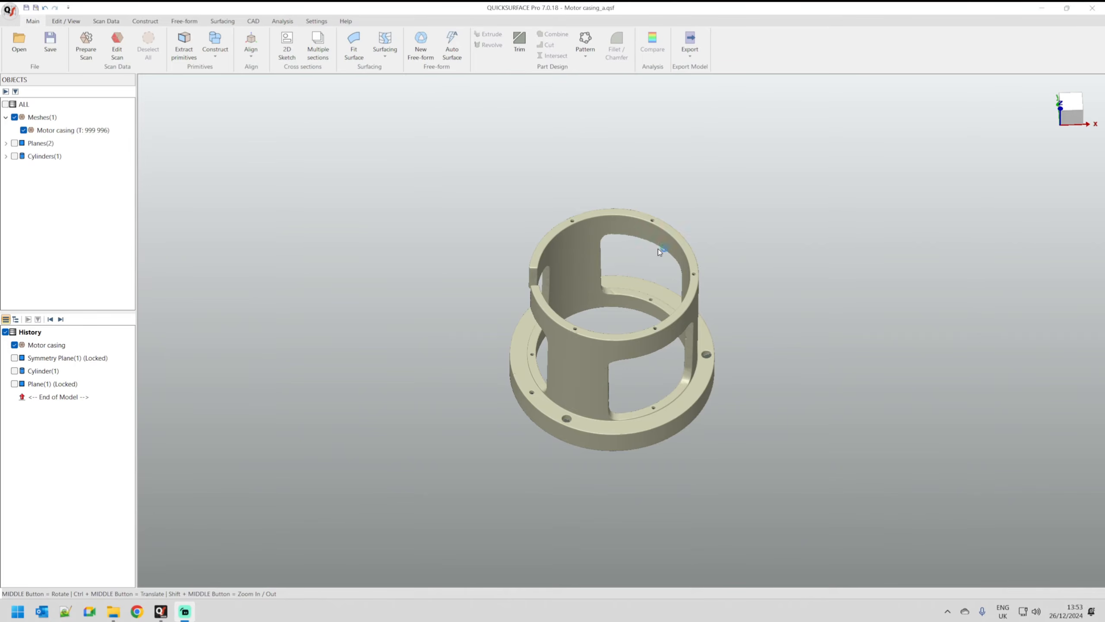
- Set up a 2D sketch for a revolved surface about the Z axis and rotate its slicing plane to about 345.4°, clear of the flange hole
middle_drag(644, 383, 595, 342)
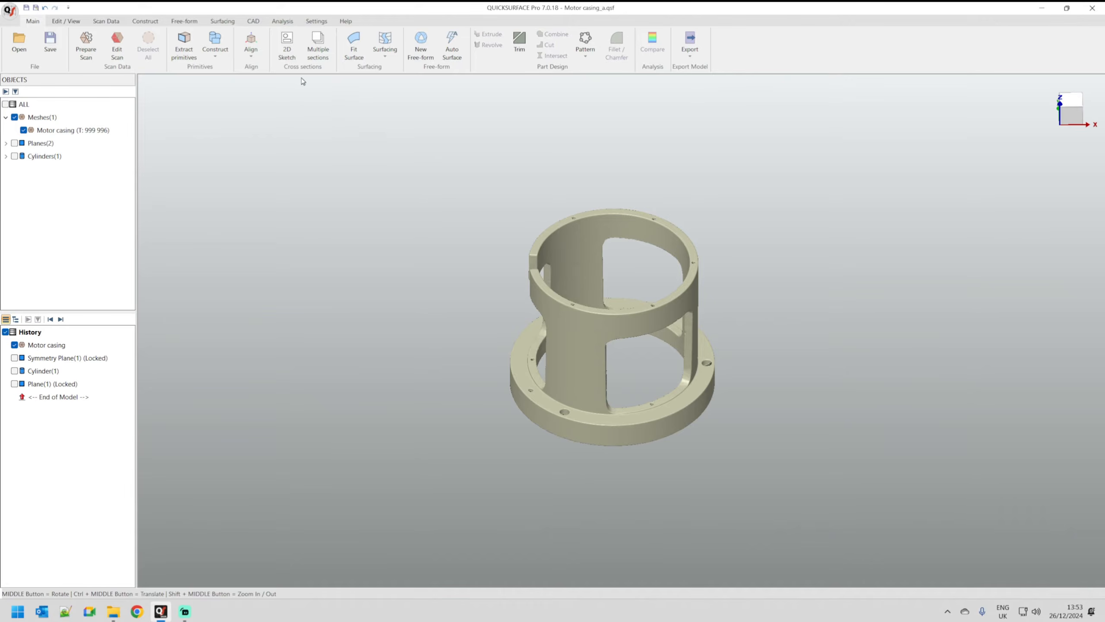
click(287, 52)
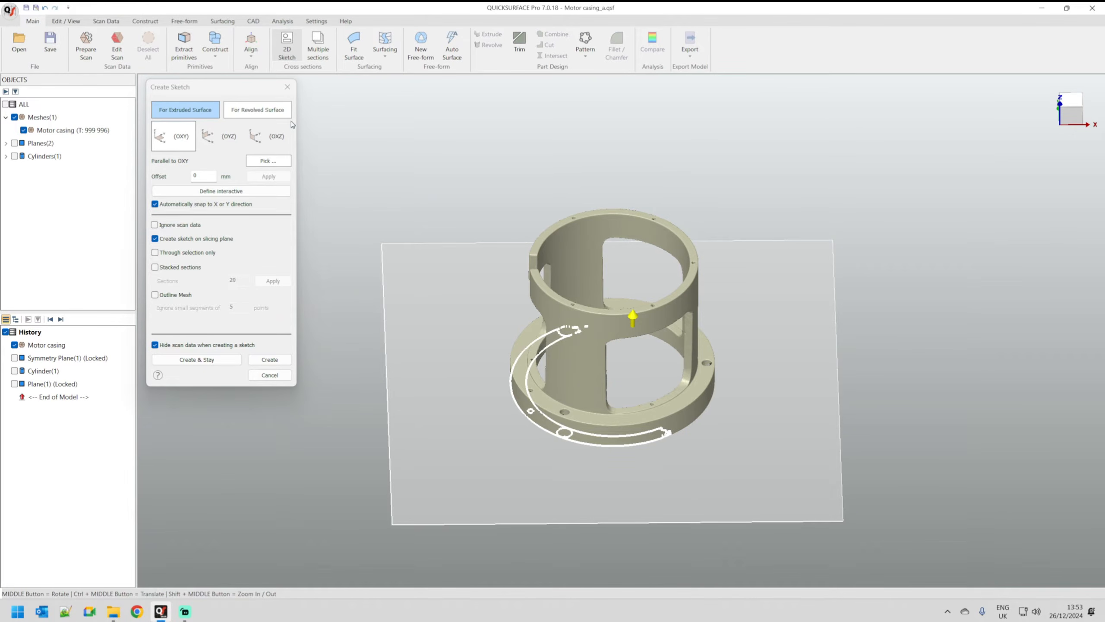
click(257, 109)
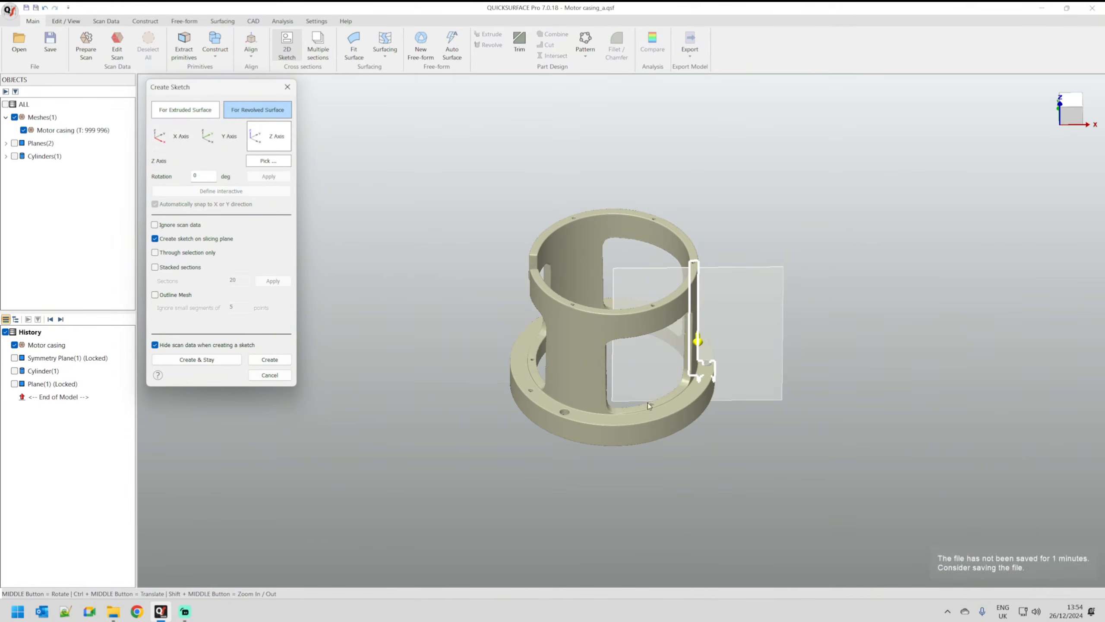
middle_drag(615, 356, 559, 467)
scroll(706, 313, up, 3)
mouse_move(700, 358)
mouse_down()
mouse_move(713, 348)
mouse_move(711, 361)
mouse_up()
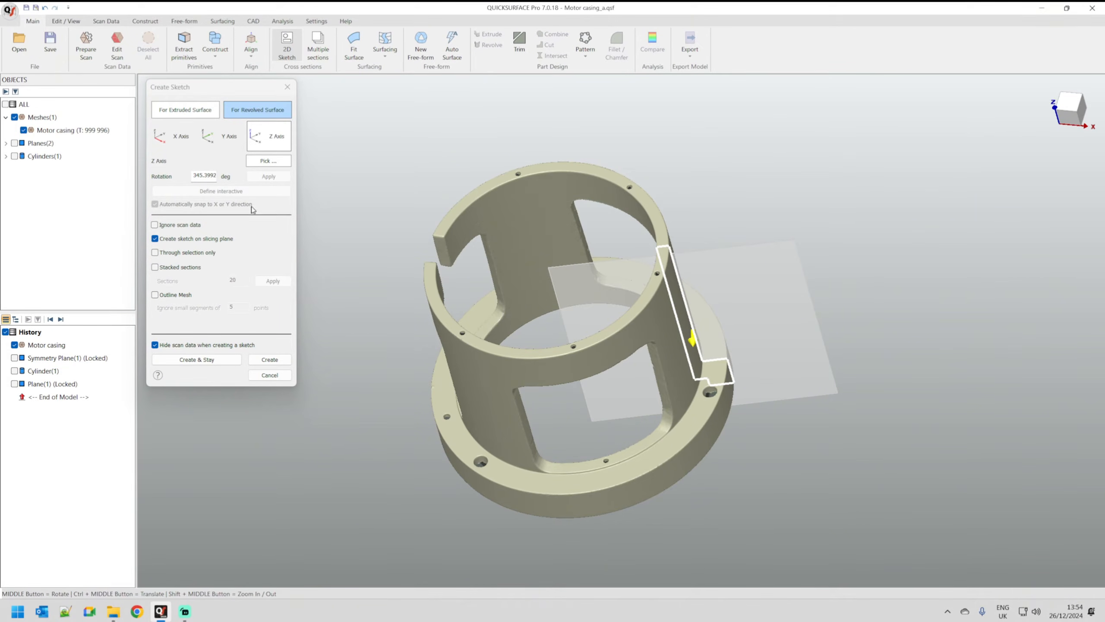
- Set the slicing plane's rotation to 345° and create the section sketch
click(205, 176)
double_click(205, 175)
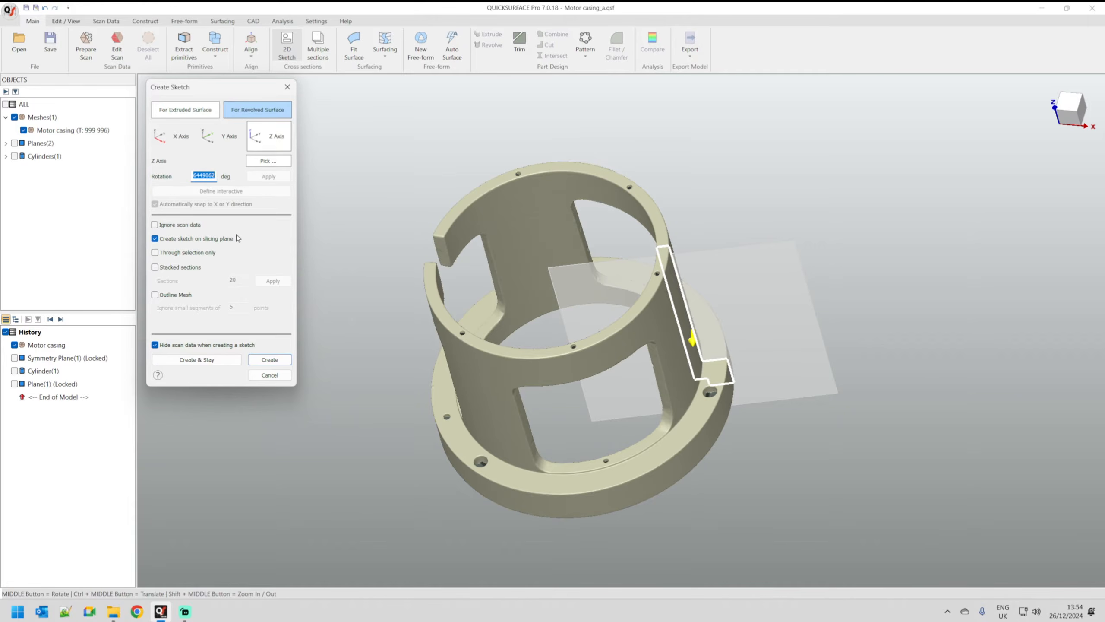
text(5)
key(ctrl+z)
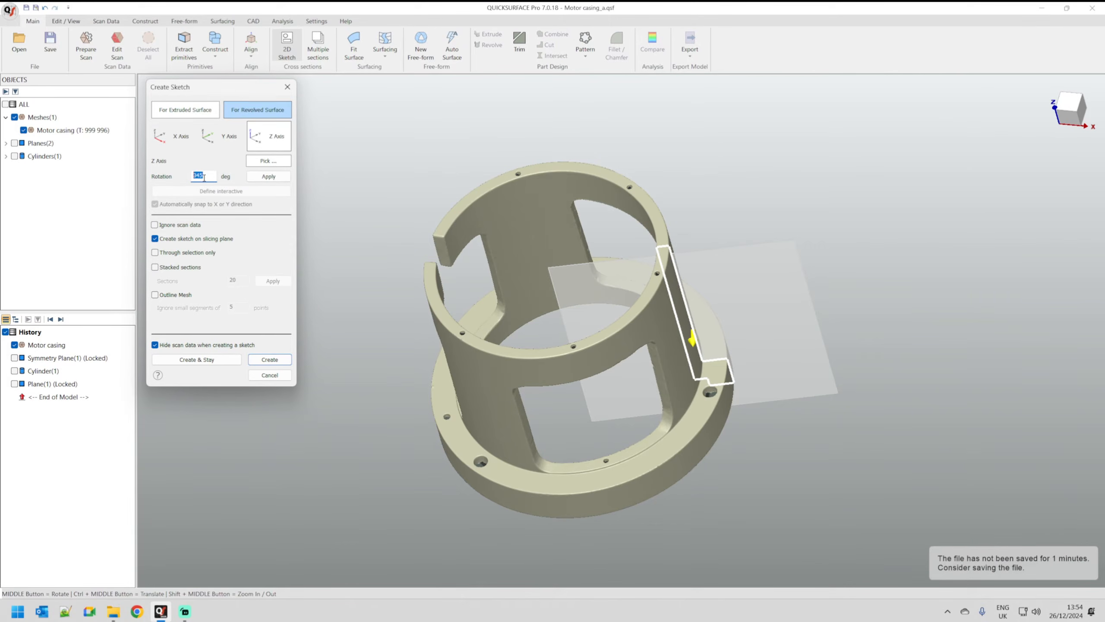
click(269, 175)
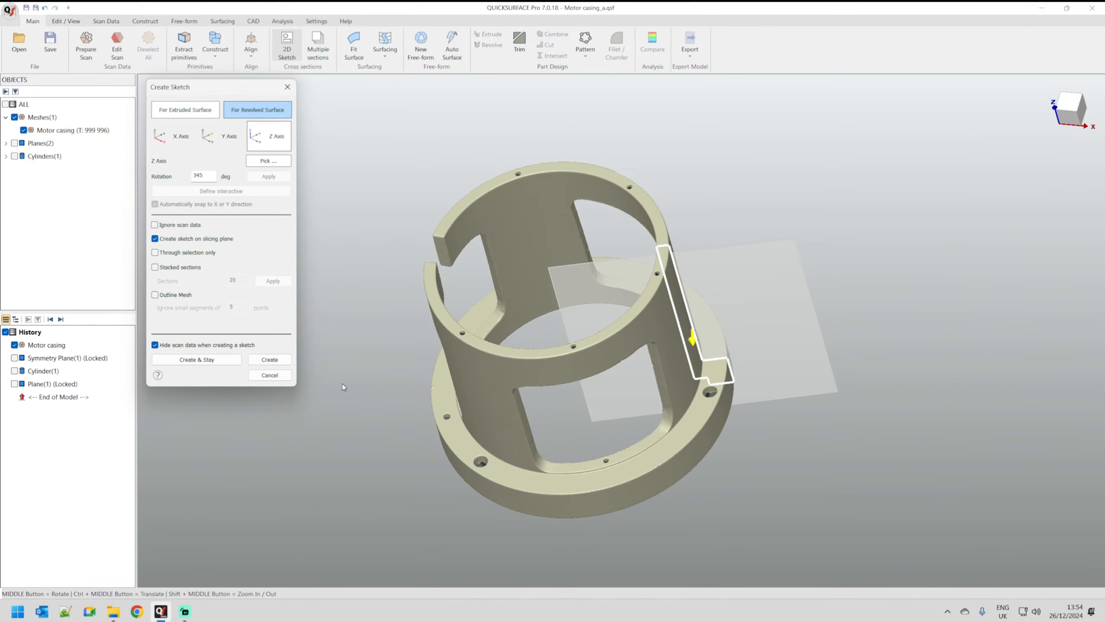
click(269, 360)
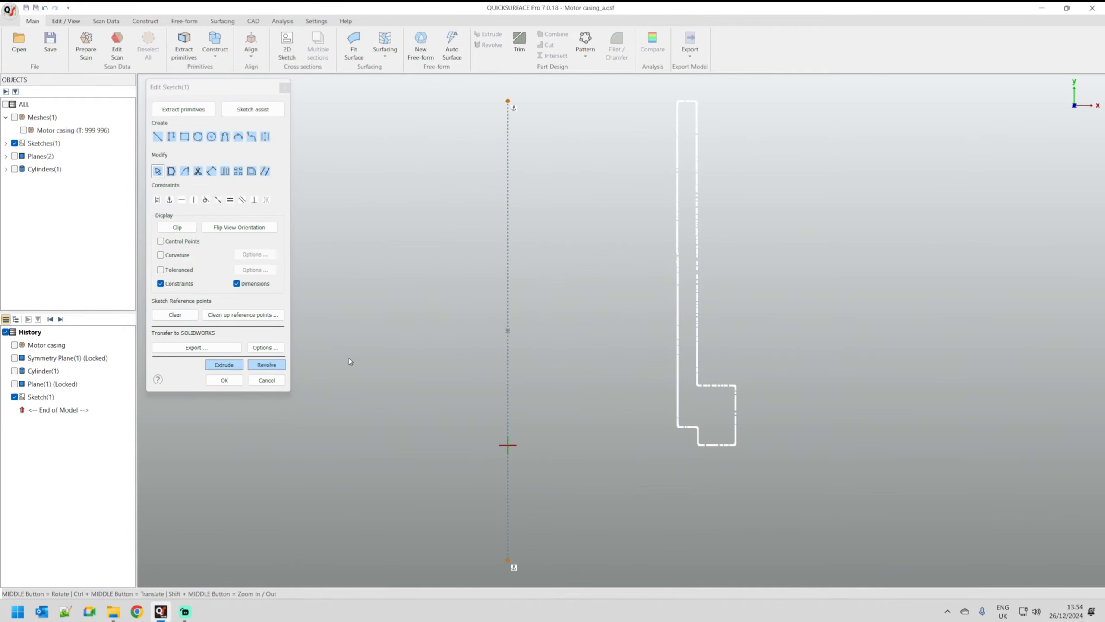
- Extract lines and arcs with fillets from the whole section using Sketch assist and check the fit at the profile's corners
mouse_move(635, 334)
ctrl+middle_down()
mouse_move(631, 380)
mouse_move(643, 409)
mouse_move(650, 397)
ctrl+middle_up()
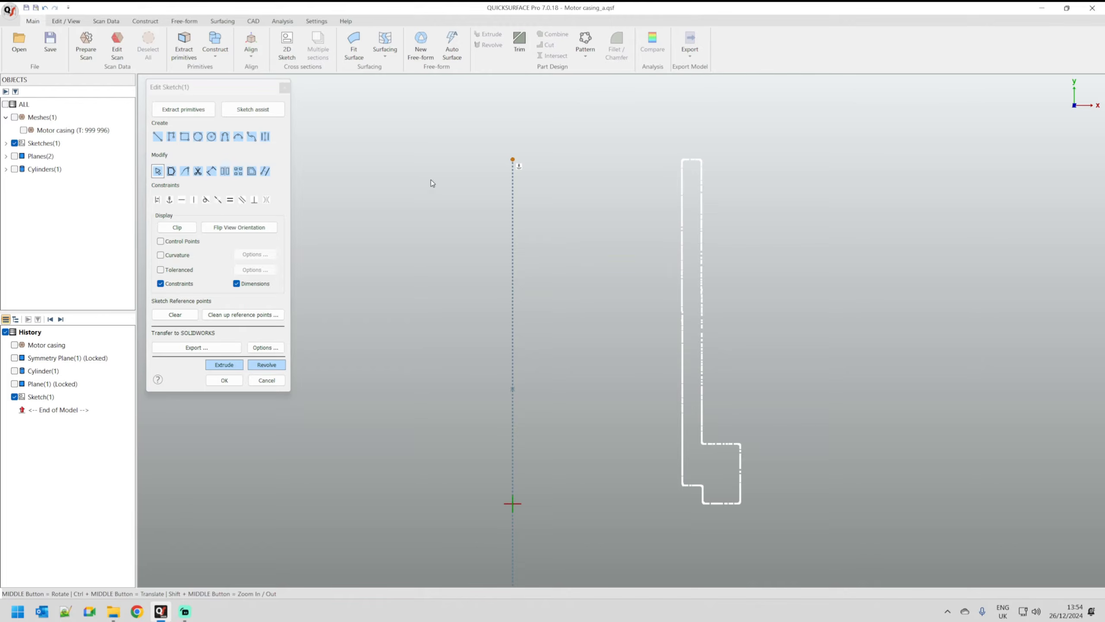
click(245, 109)
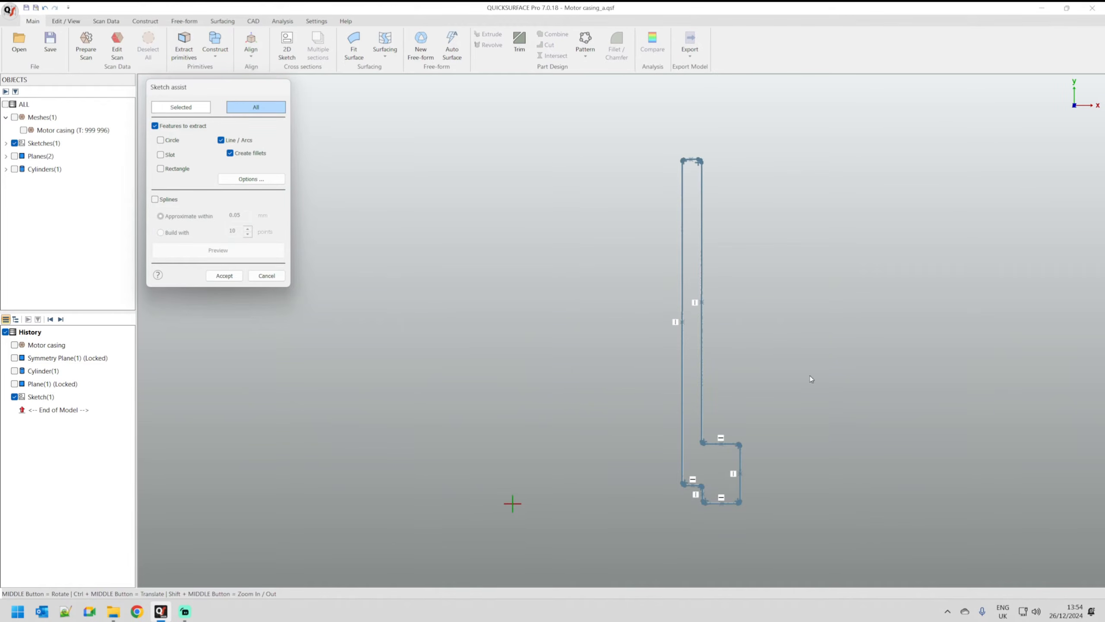
scroll(705, 174, up, 5)
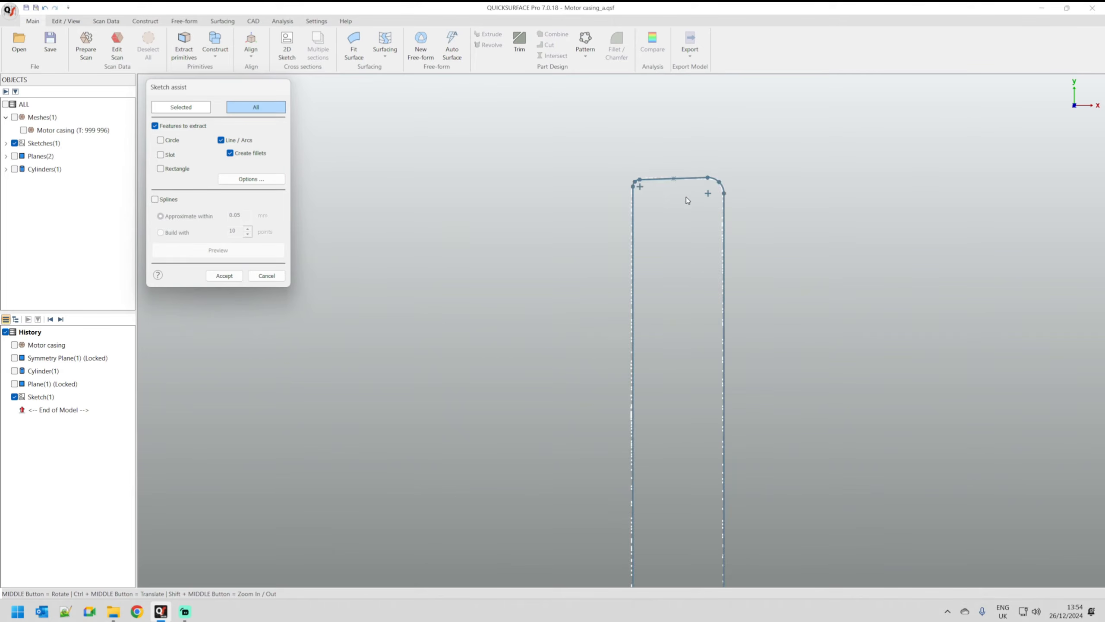
scroll(536, 179, down, 5)
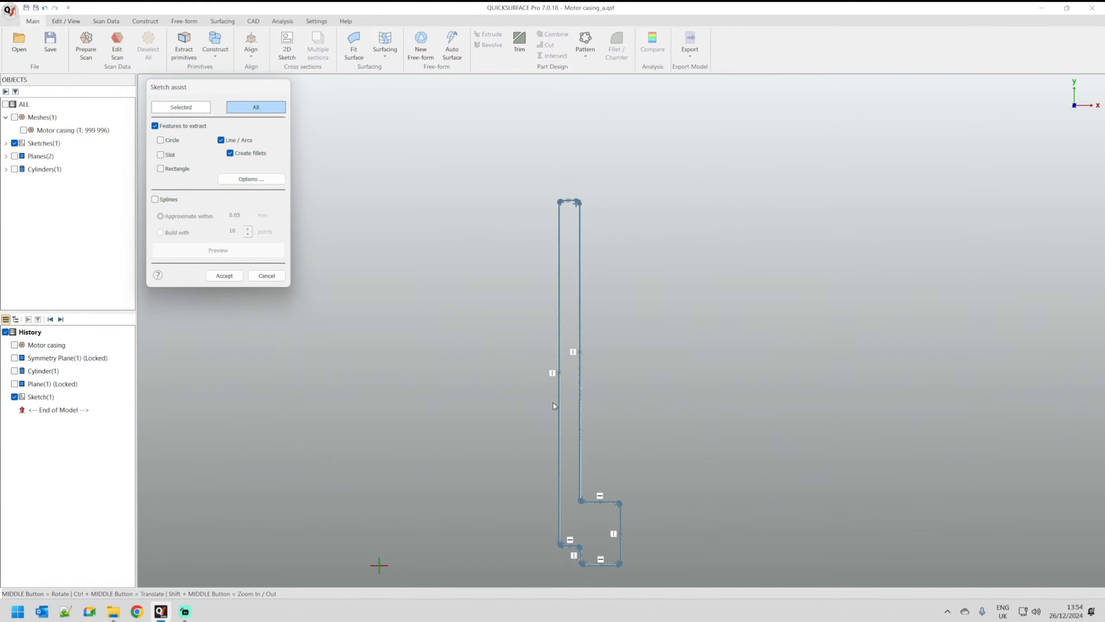
scroll(592, 561, up, 4)
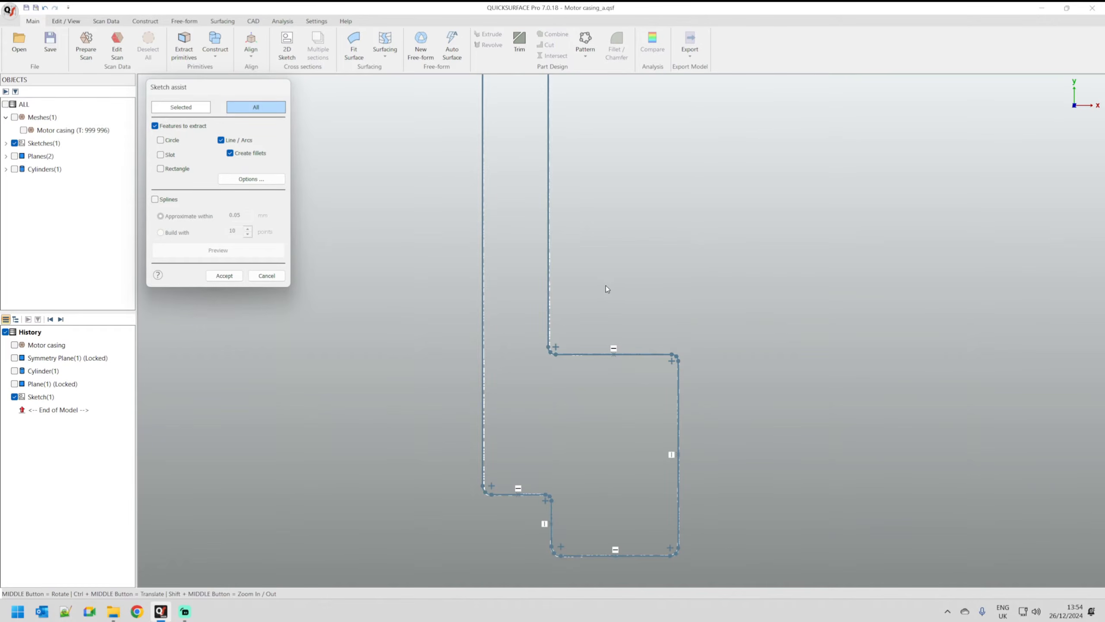
mouse_move(634, 295)
ctrl+middle_down()
mouse_move(703, 360)
mouse_move(722, 357)
ctrl+middle_up()
scroll(721, 355, down, 4)
ctrl+middle_drag(723, 280, 697, 370)
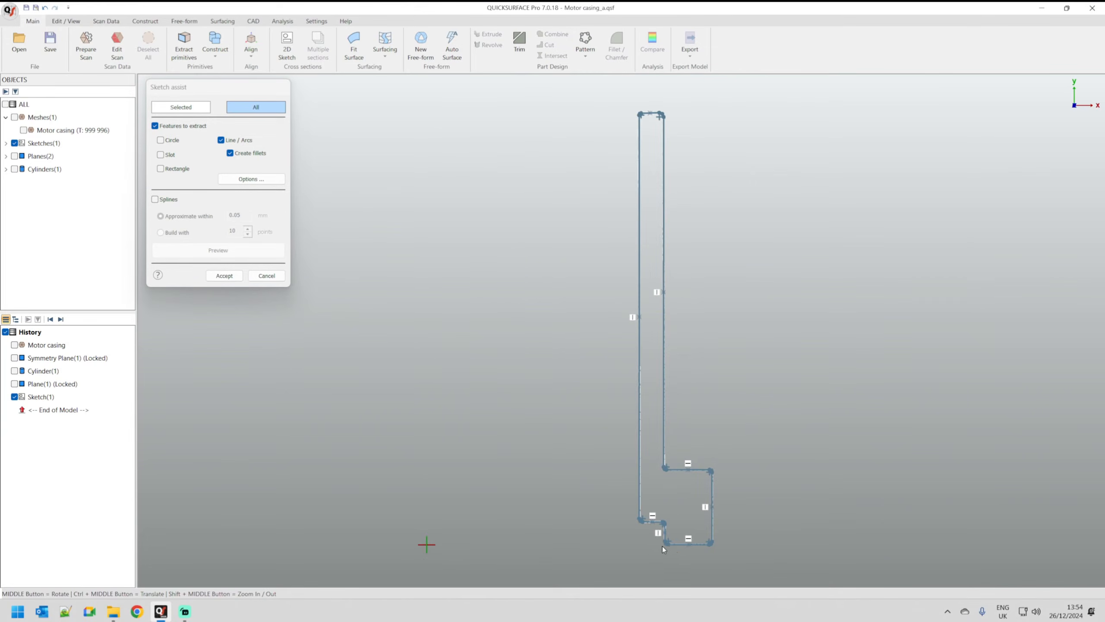
scroll(662, 546, up, 3)
scroll(652, 435, down, 2)
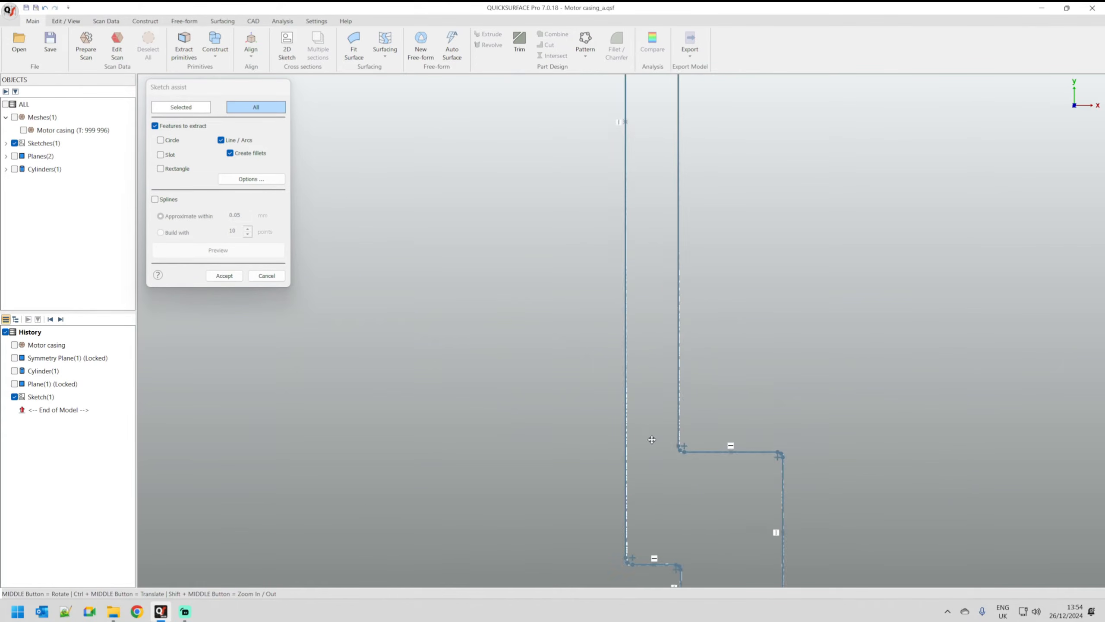
- Turn off fillet creation in Sketch assist and accept the sharp-cornered profile
click(231, 154)
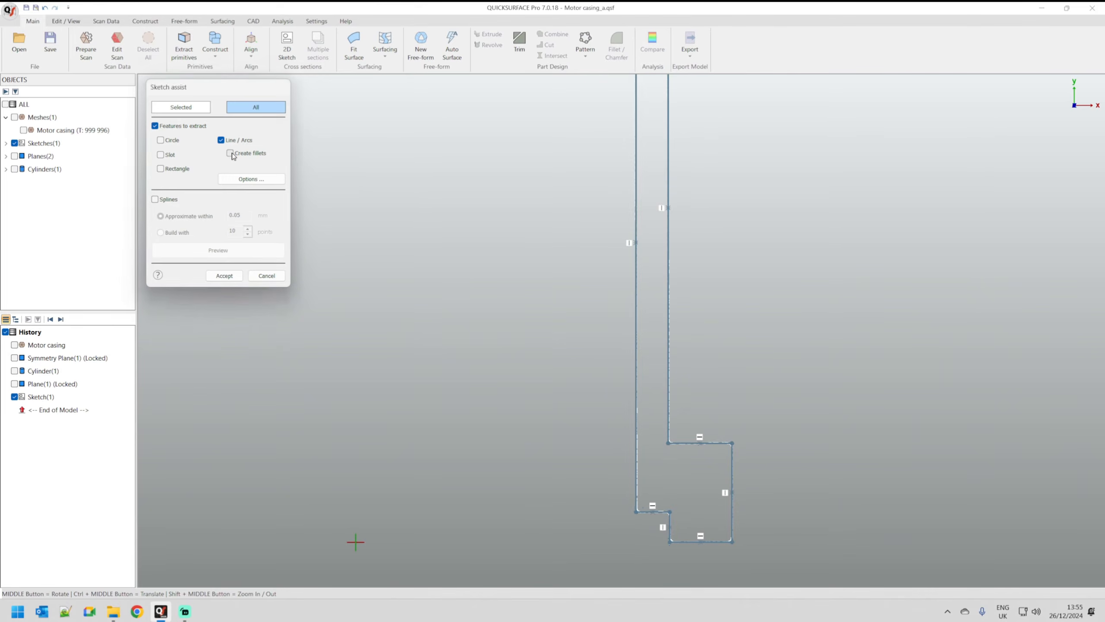
ctrl+middle_drag(619, 339, 630, 480)
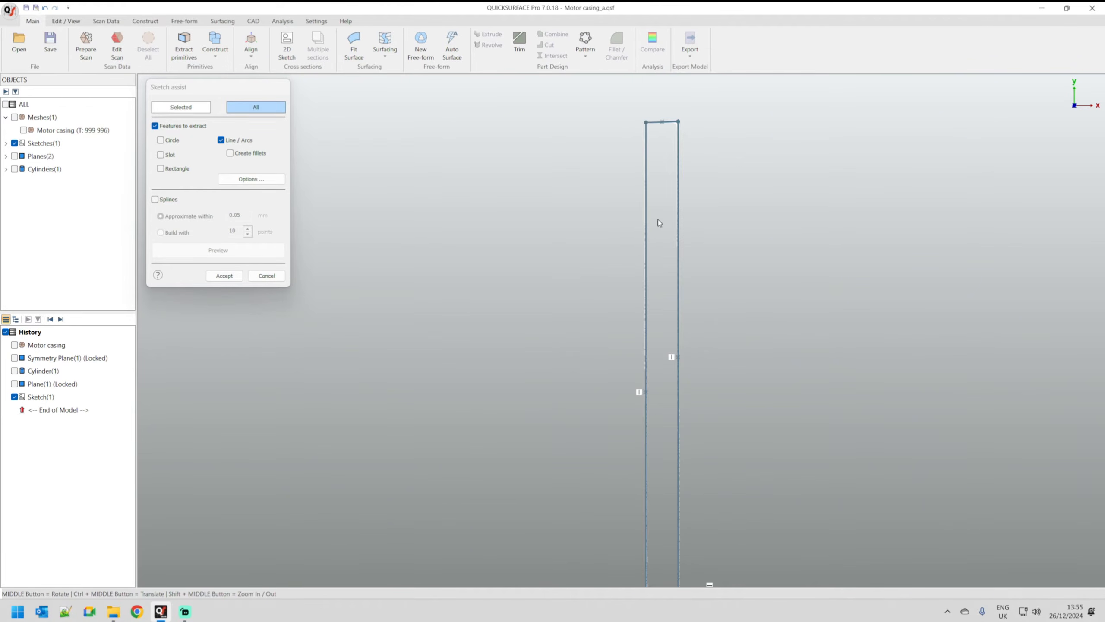
scroll(555, 192, down, 2)
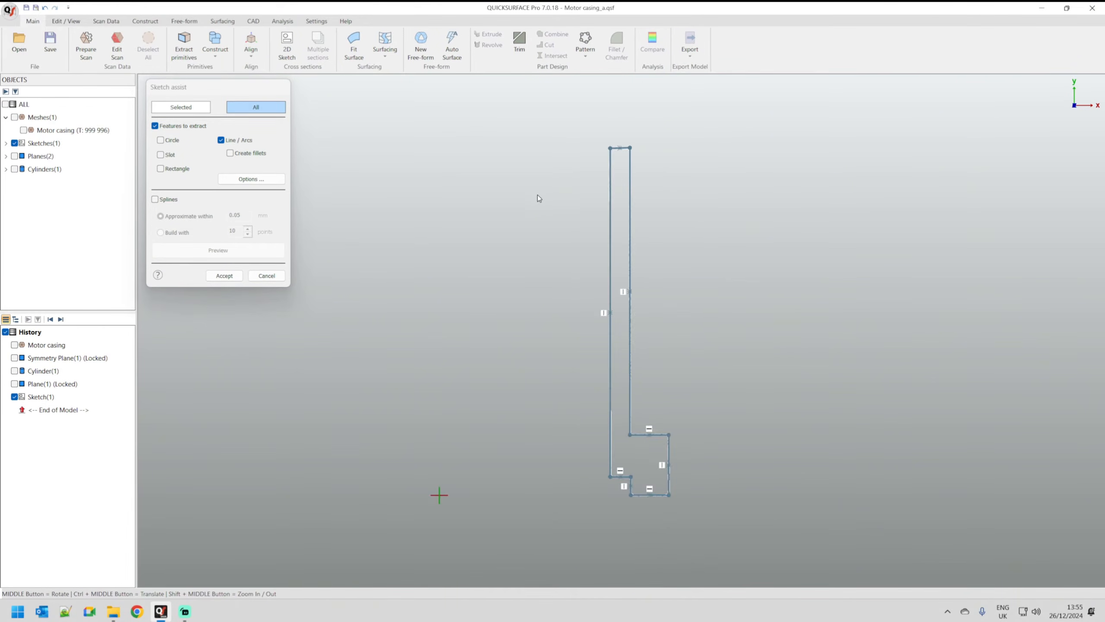
click(224, 275)
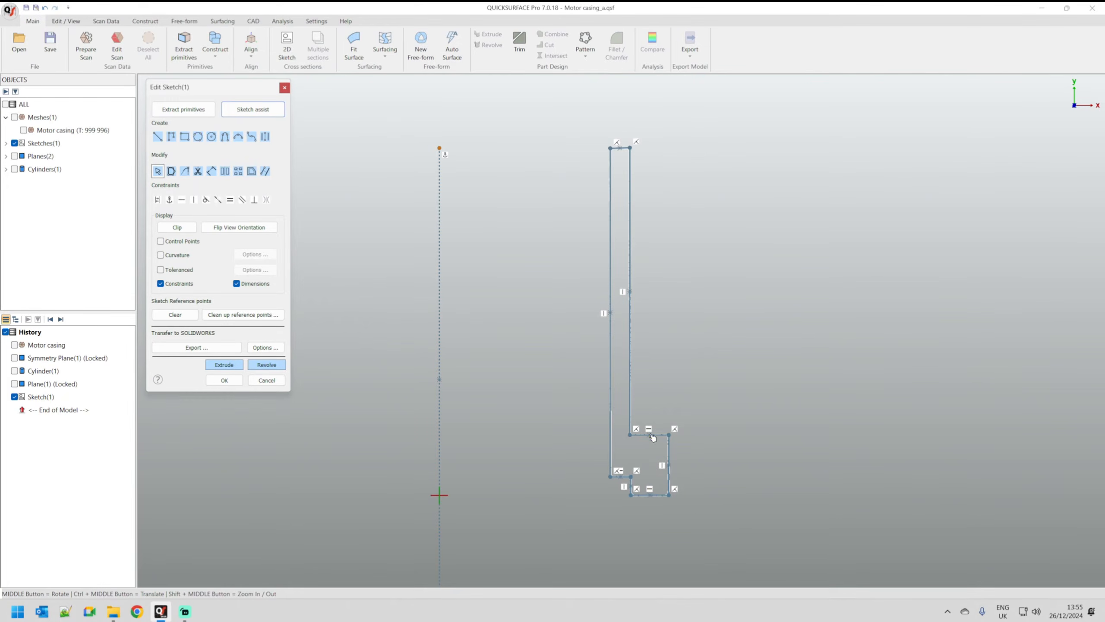
- Constrain the profile's short top line to horizontal and move it onto the scanned section's top edge
scroll(620, 176, up, 5)
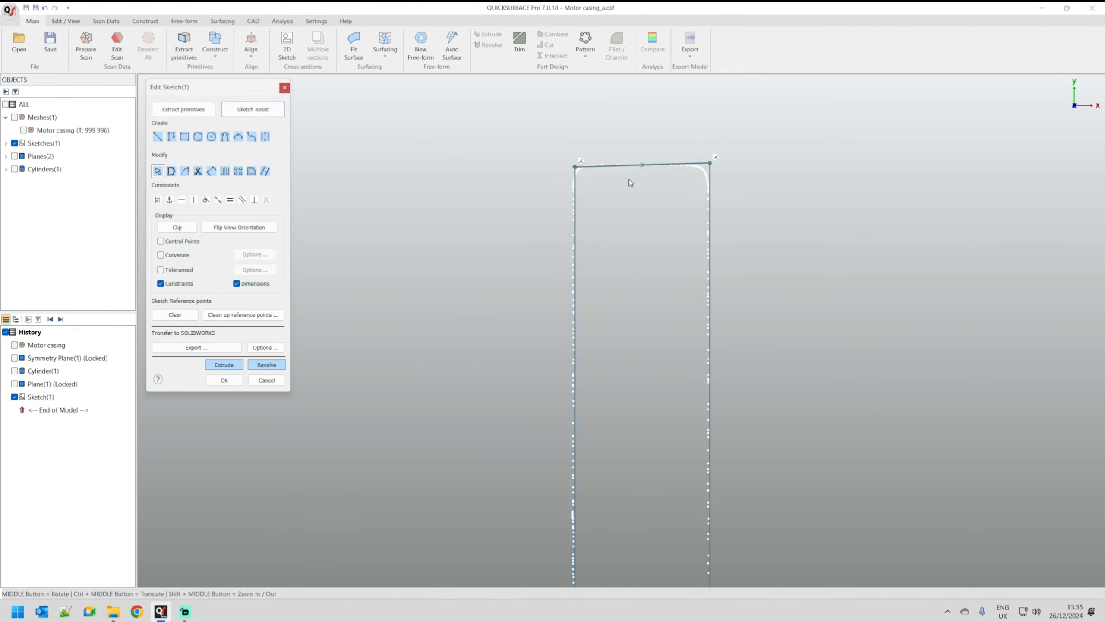
click(650, 168)
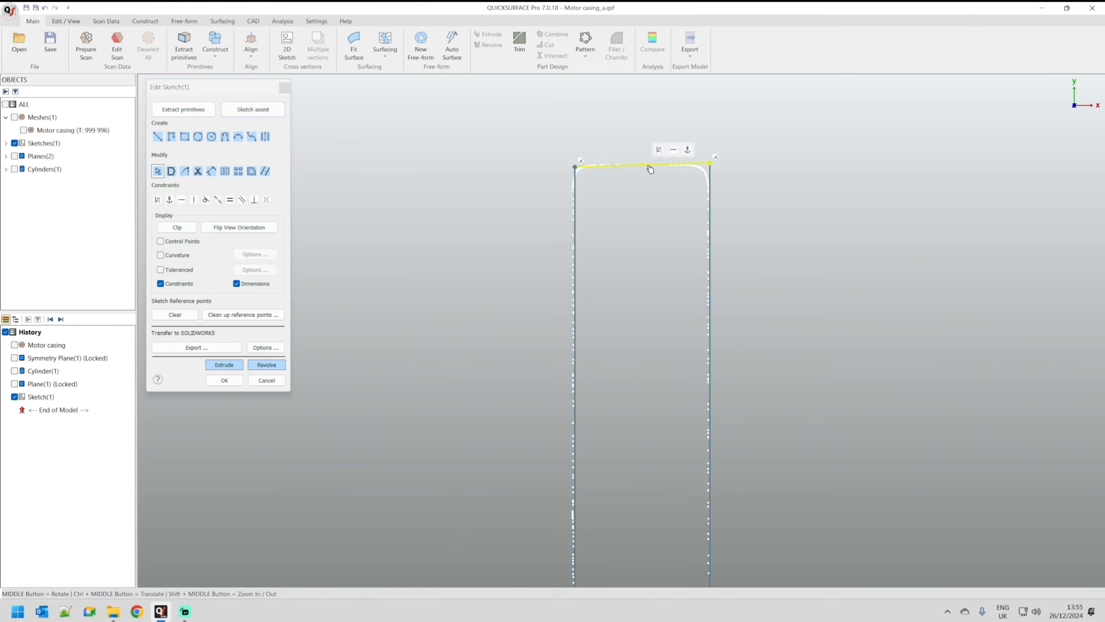
click(674, 153)
drag(656, 164, 661, 159)
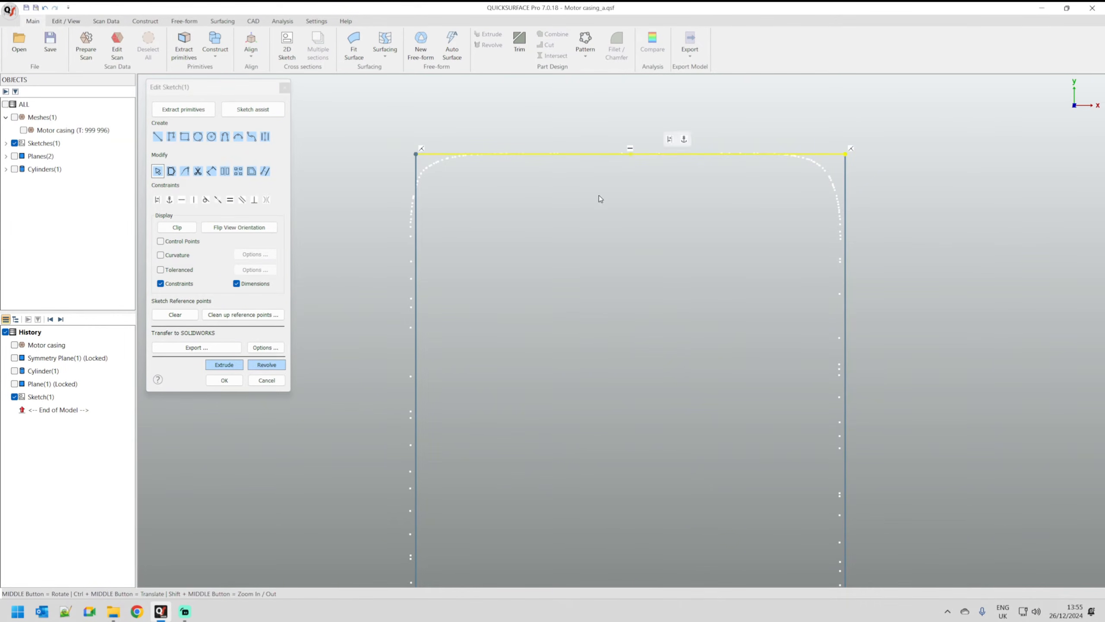
click(618, 188)
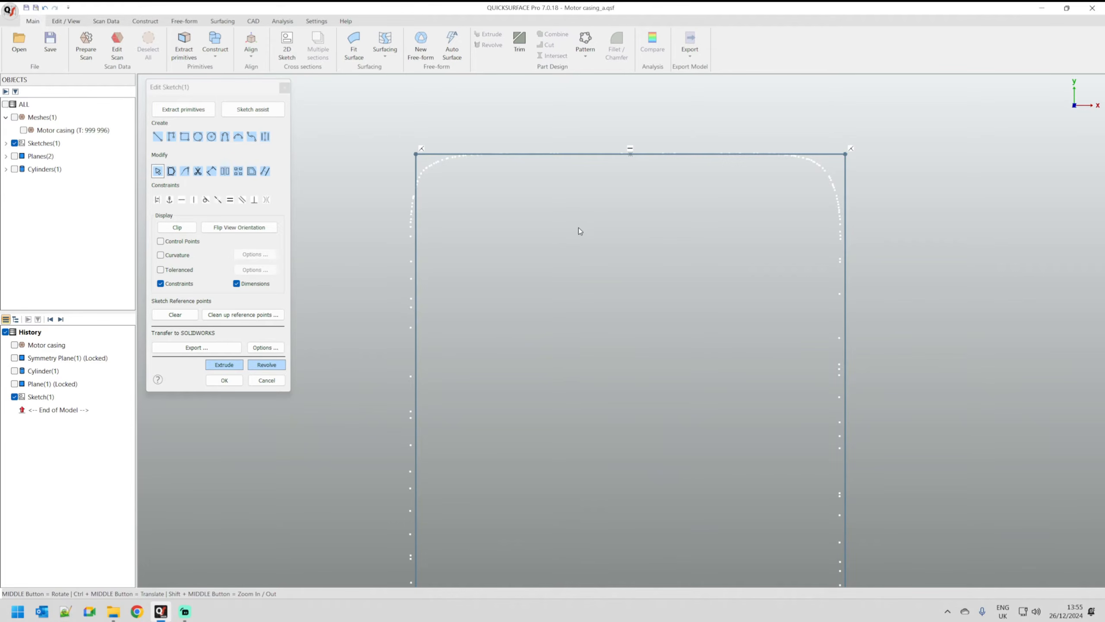
scroll(566, 202, down, 3)
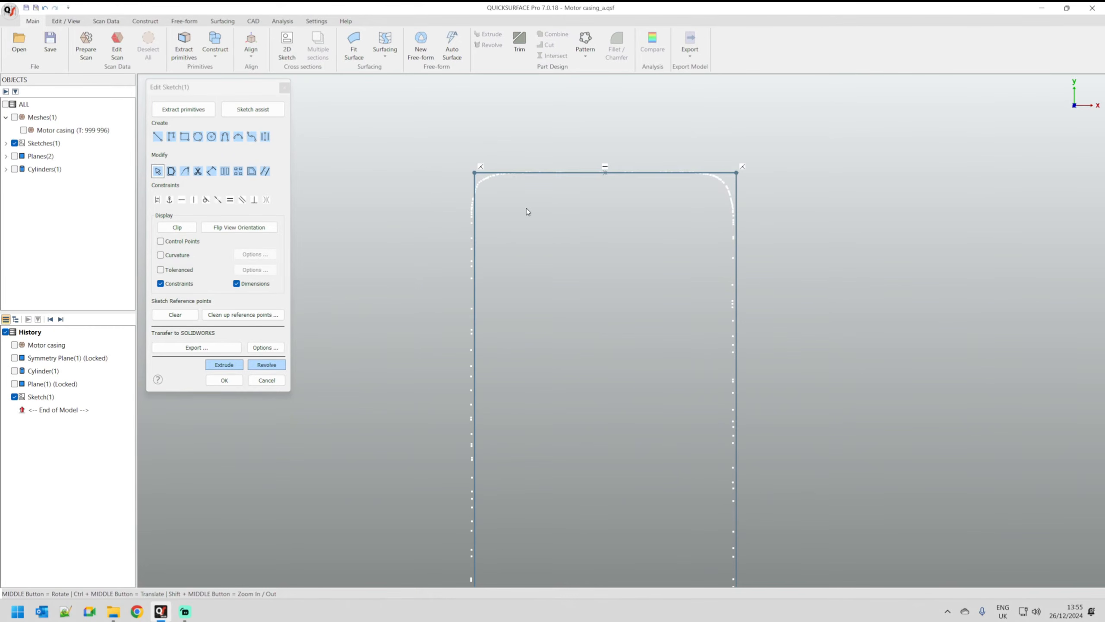
- Fillet both top corners of the wall profile to follow the scan, the inner one with a radius of about 0.67 mm
mouse_move(524, 200)
mouse_down()
mouse_move(450, 177)
mouse_move(506, 143)
mouse_up()
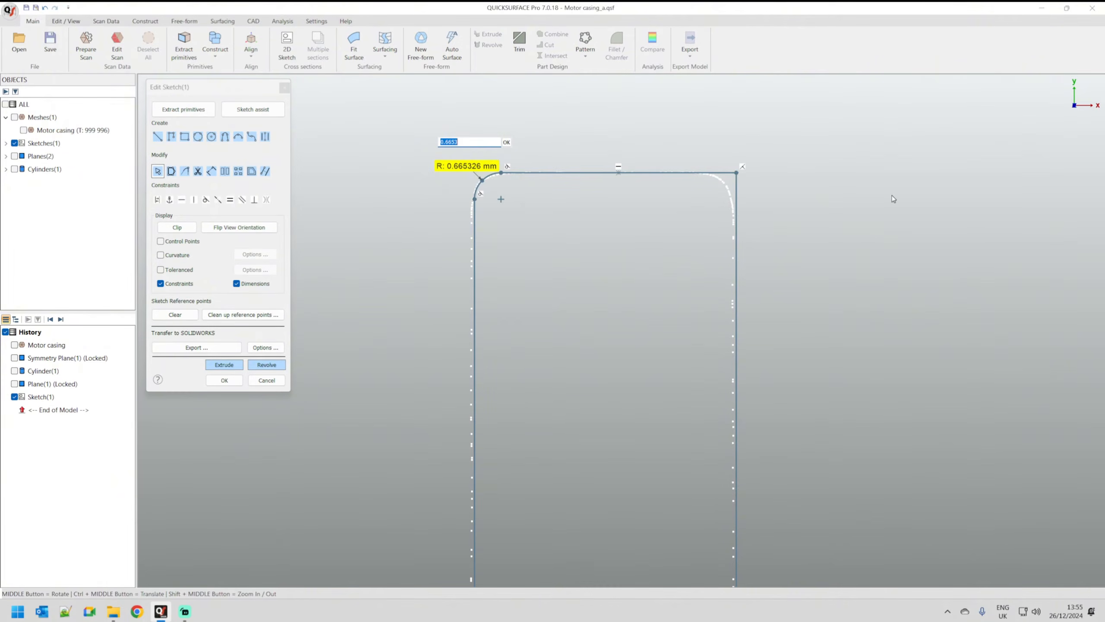
mouse_move(829, 176)
mouse_down()
mouse_move(724, 147)
mouse_move(731, 235)
mouse_up()
click(638, 252)
scroll(652, 218, down, 4)
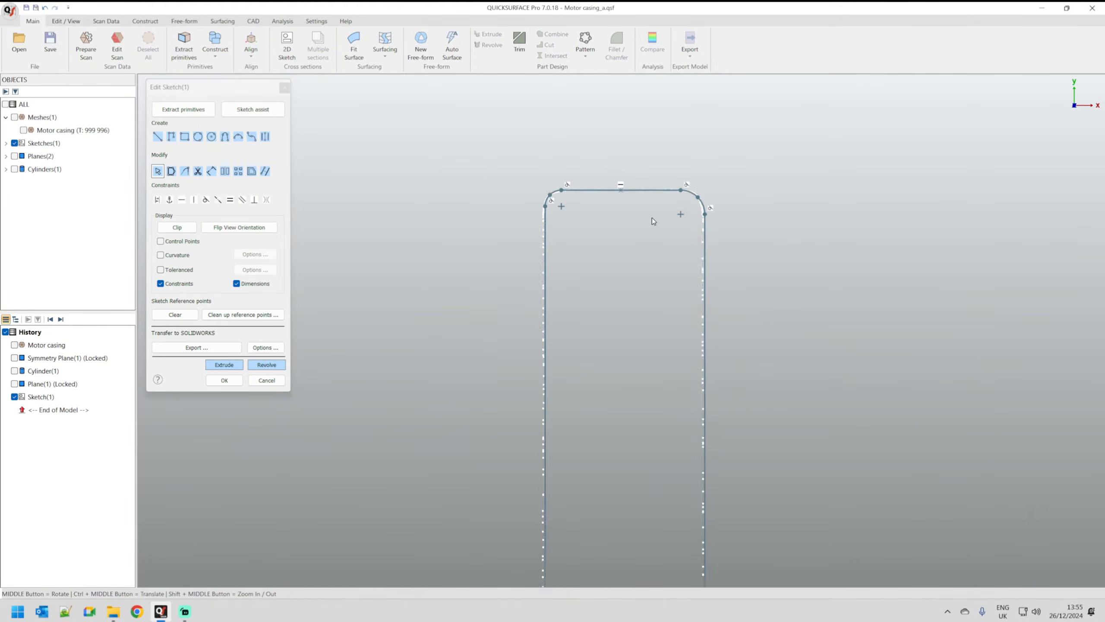
- Fillet the two corners of the short horizontal line at the flange step, about 0.56 mm at the step and 0.9 mm at the inner wall
ctrl+middle_drag(732, 408, 695, 164)
scroll(663, 198, down, 2)
scroll(664, 199, down, 4)
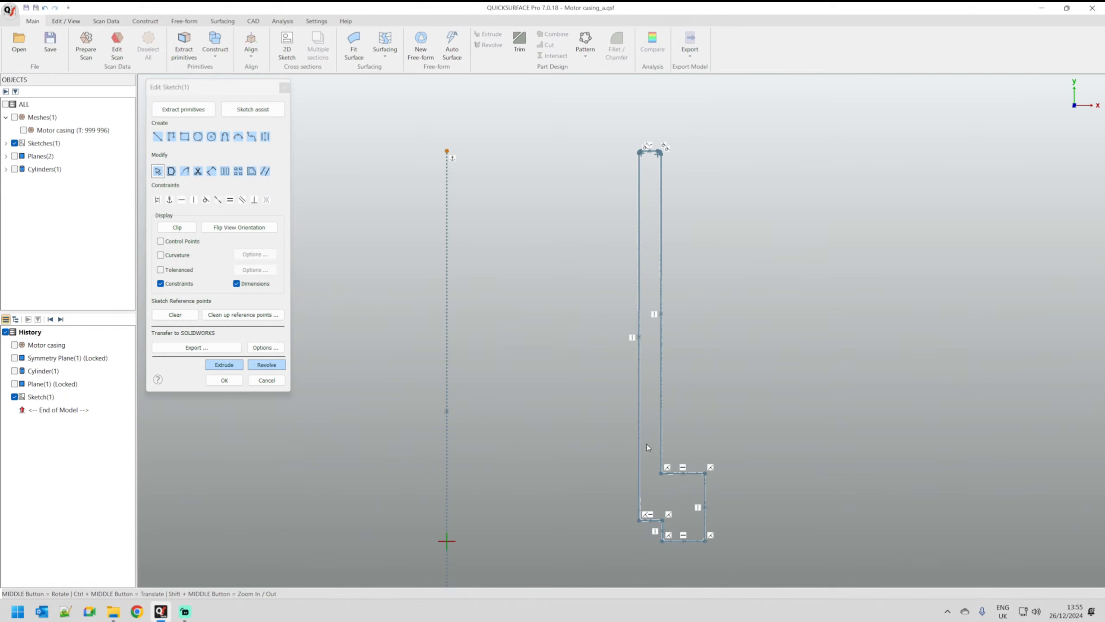
scroll(664, 499, up, 5)
ctrl+middle_drag(681, 535, 709, 309)
scroll(684, 376, up, 5)
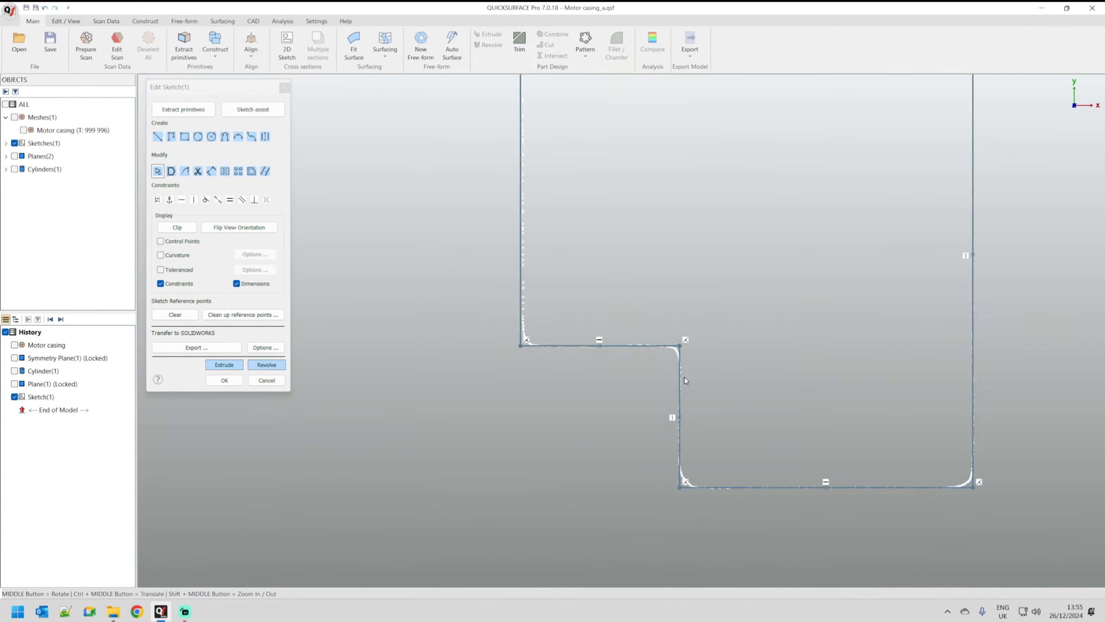
mouse_move(663, 298)
mouse_down()
mouse_move(653, 300)
mouse_move(686, 395)
mouse_up()
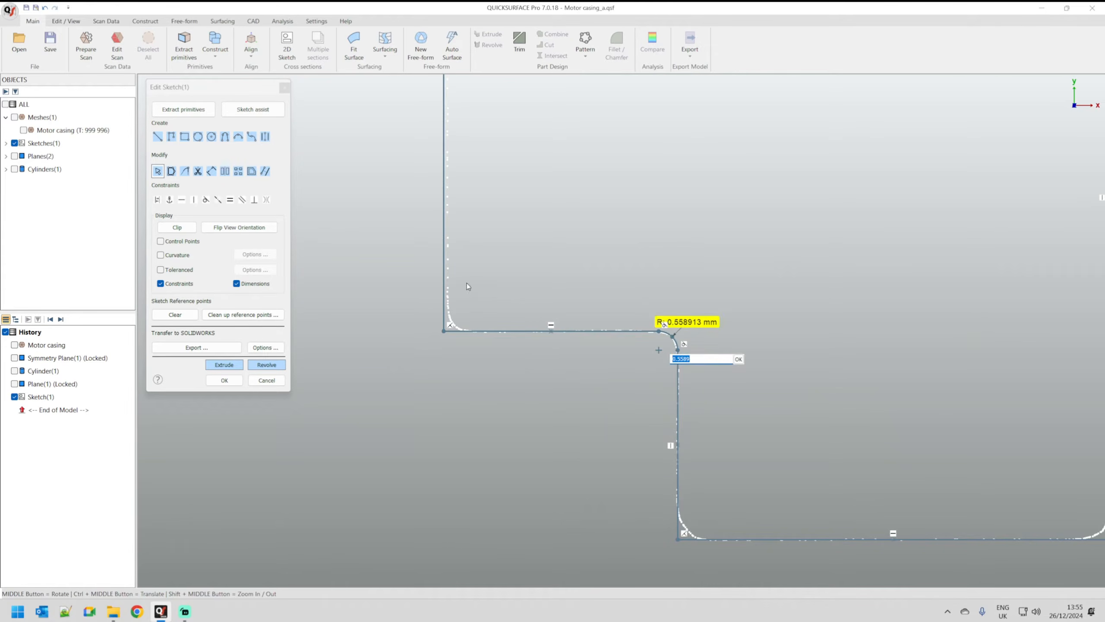
drag(467, 286, 467, 362)
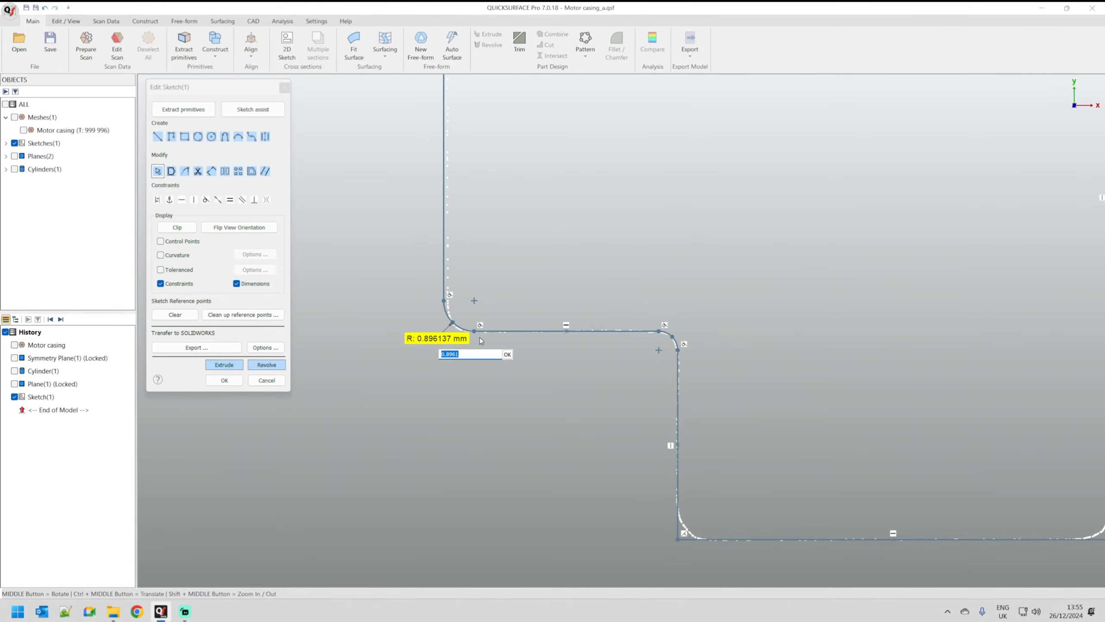
click(524, 284)
- Fillet the flange's two bottom corners to match the scan, about 0.94 mm on the inner side and 0.79 mm on the outer side
drag(668, 505, 733, 545)
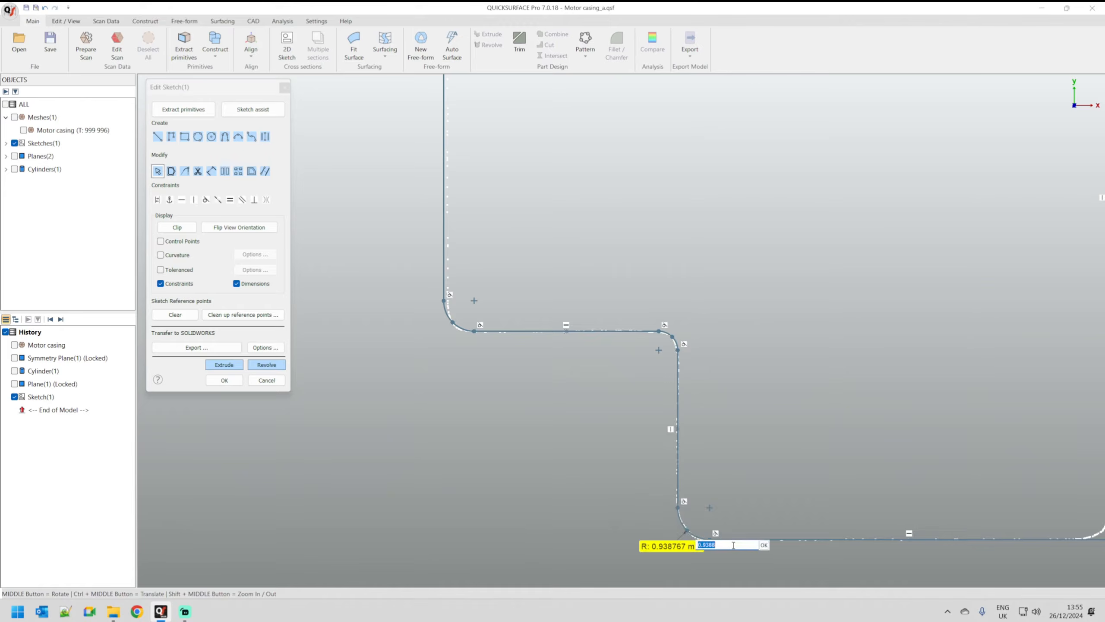
ctrl+middle_drag(859, 424, 588, 320)
mouse_move(794, 394)
mouse_down()
mouse_move(906, 405)
mouse_move(835, 464)
mouse_up()
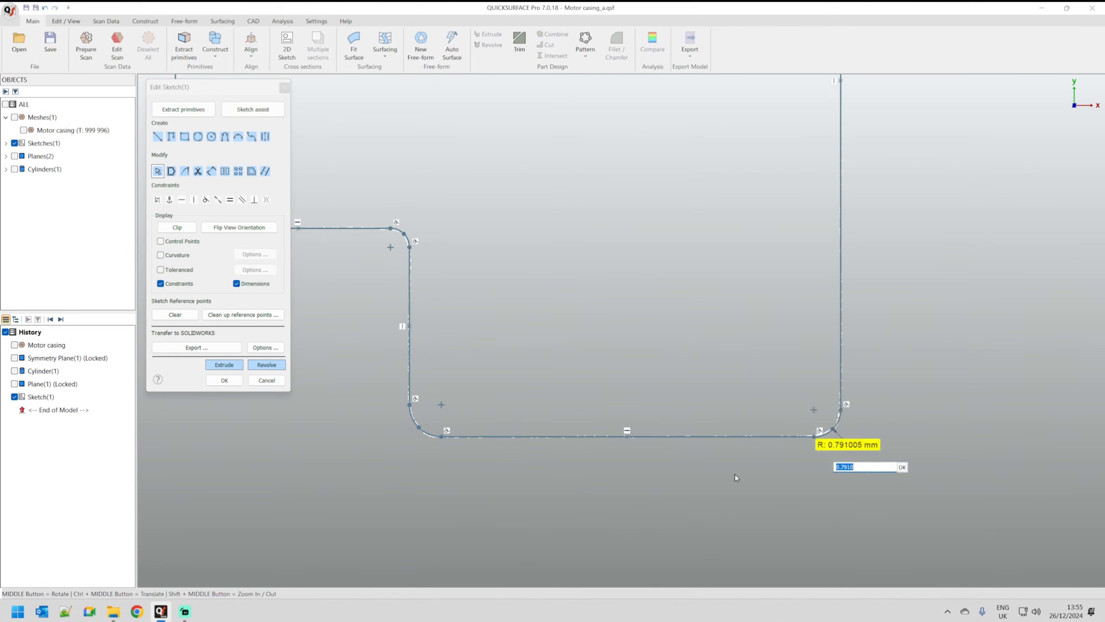
- Fillet the flange's outer top corner and the corner where its top meets the outer wall, the latter with a radius of about 0.75 mm
scroll(697, 407, down, 6)
scroll(721, 277, up, 5)
drag(783, 239, 758, 282)
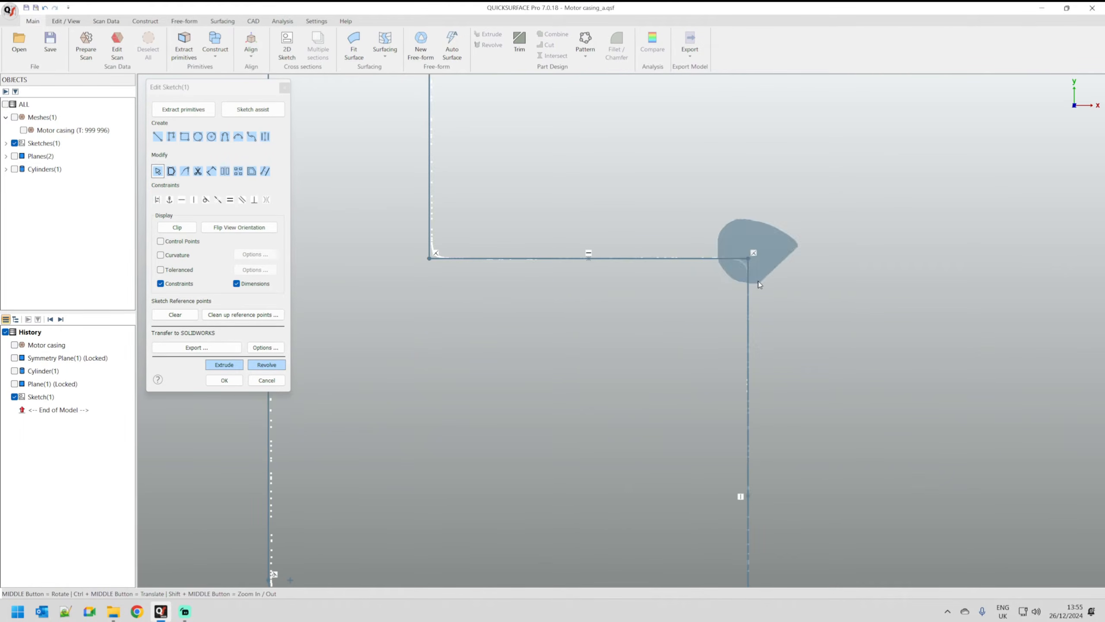
drag(461, 226, 446, 276)
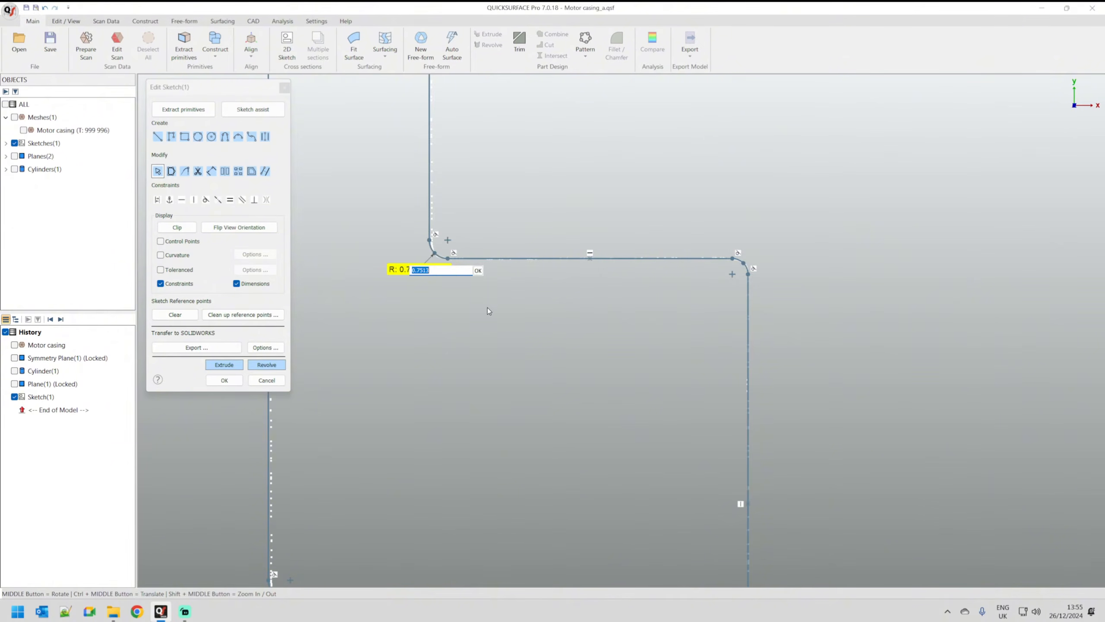
scroll(578, 358, down, 5)
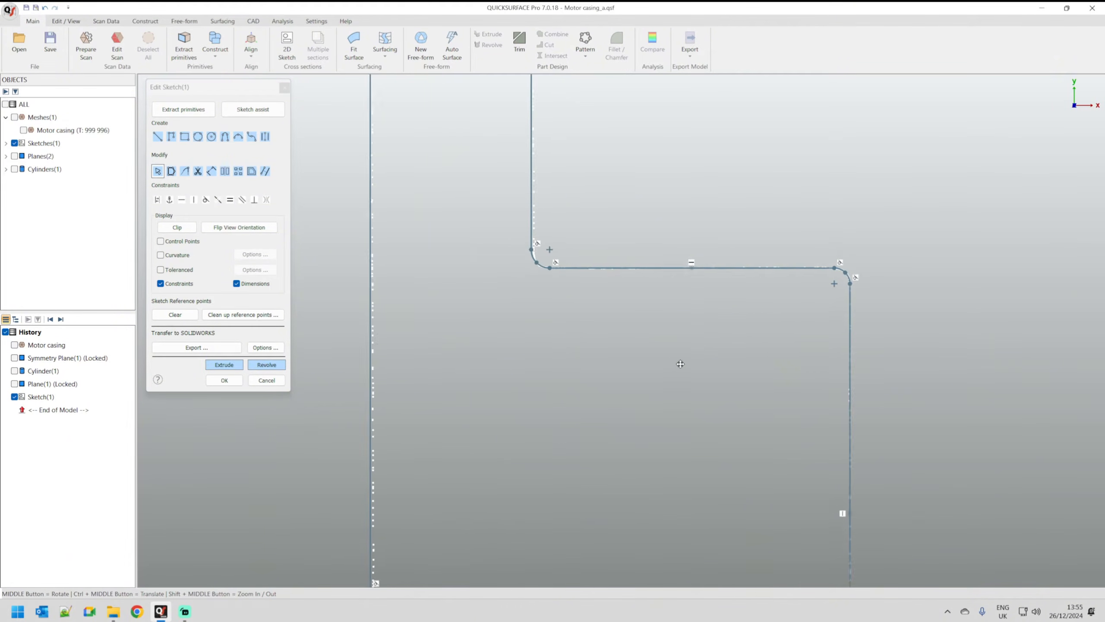
scroll(579, 358, down, 3)
ctrl+middle_drag(620, 216, 692, 322)
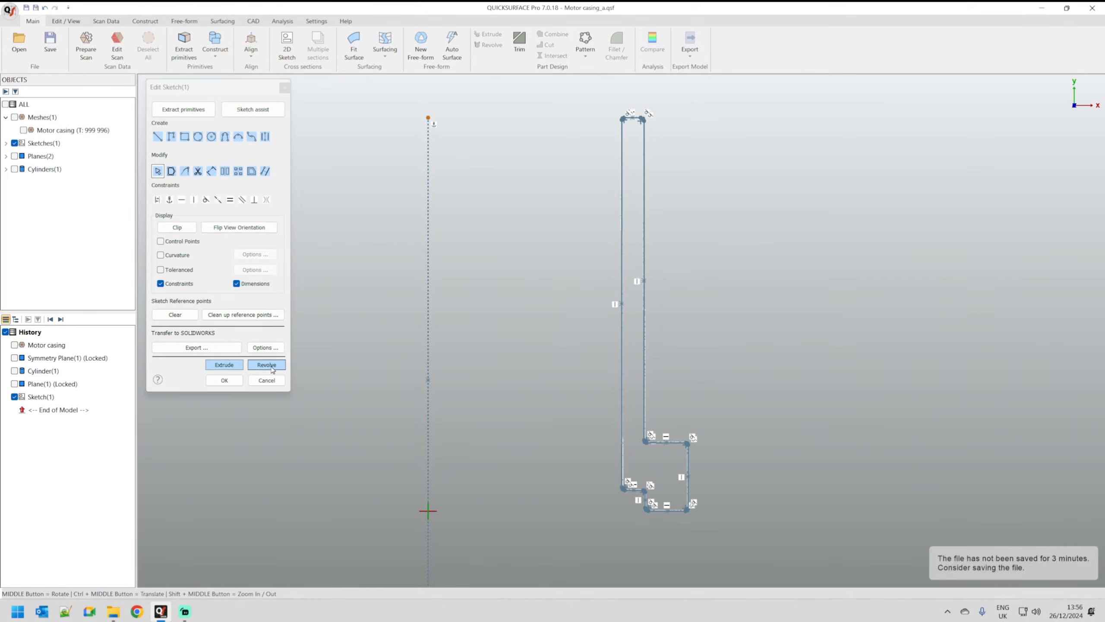
- Revolve the profile fully about the sketch line as a new solid, with the casing scan and the sketch hidden
click(272, 368)
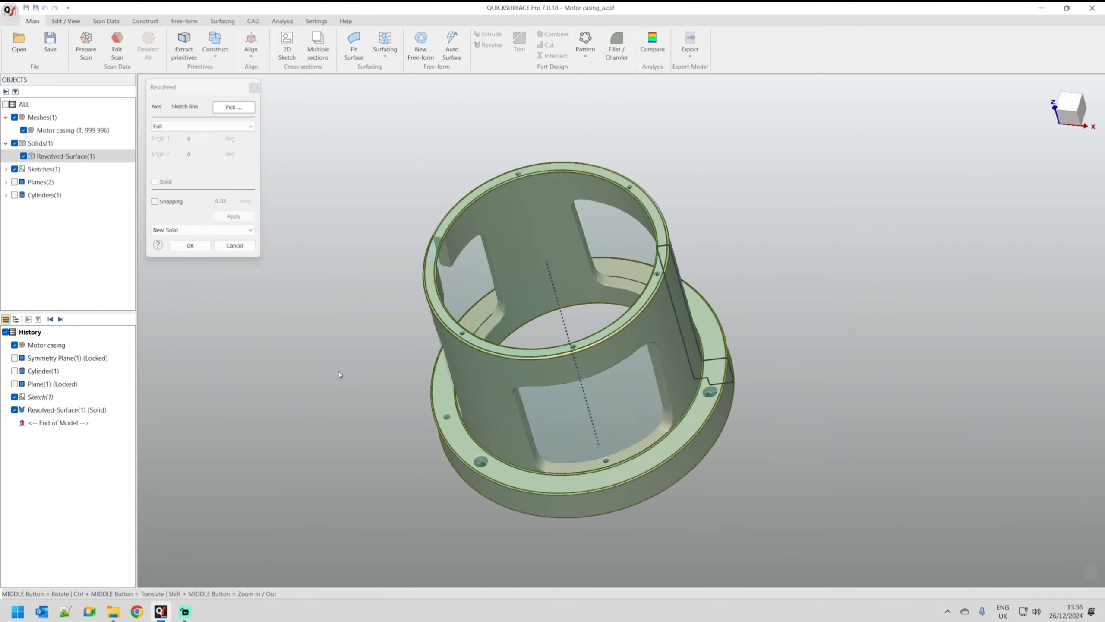
click(24, 130)
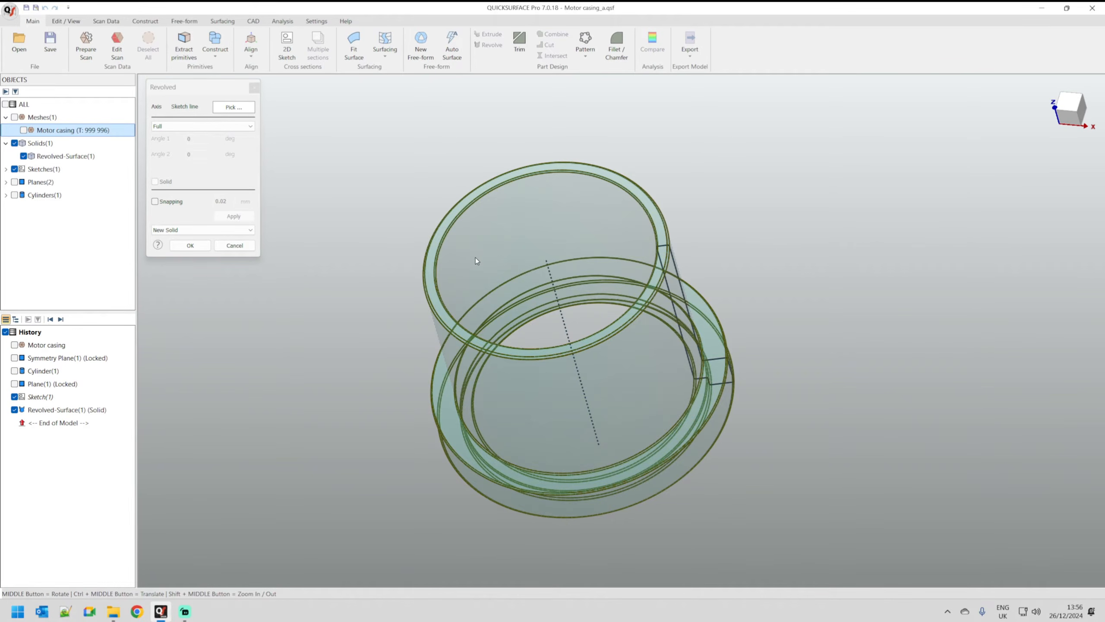
middle_drag(476, 260, 516, 179)
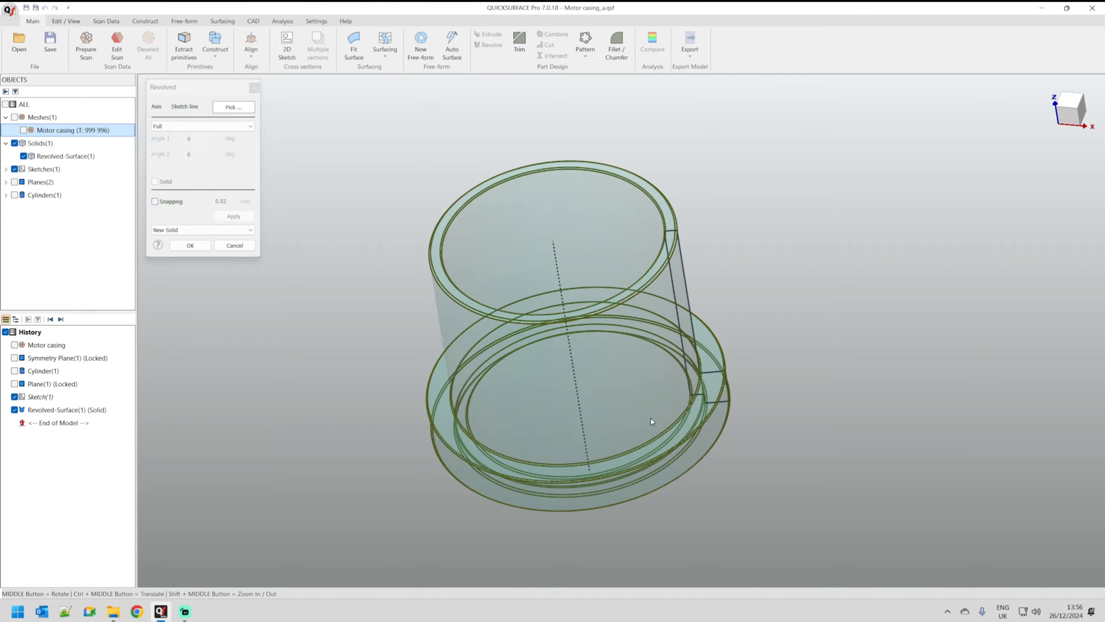
click(190, 245)
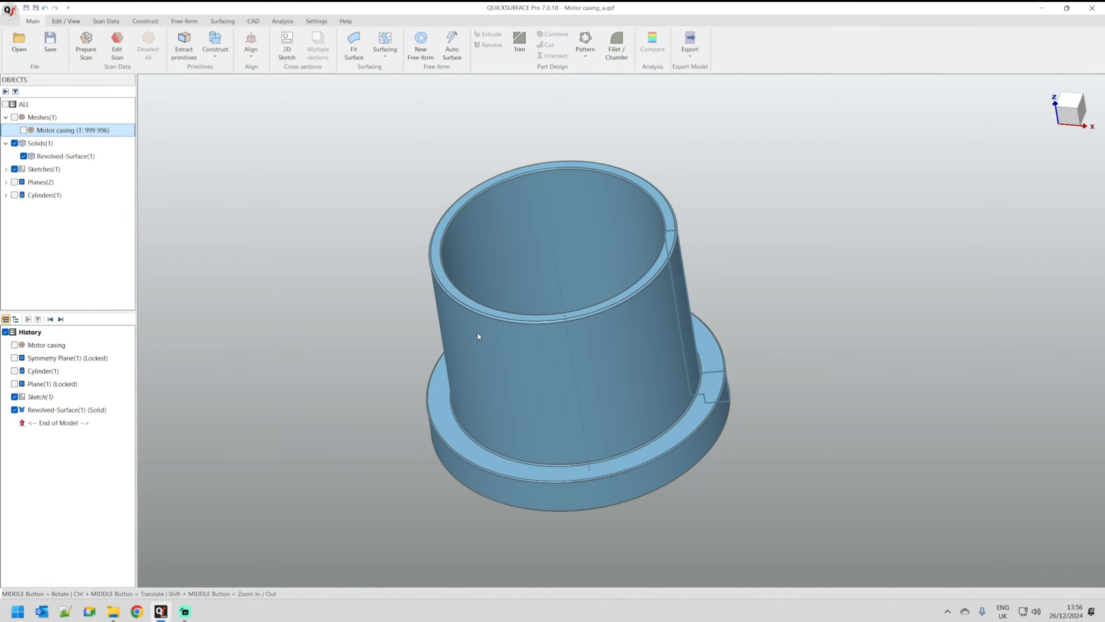
click(14, 397)
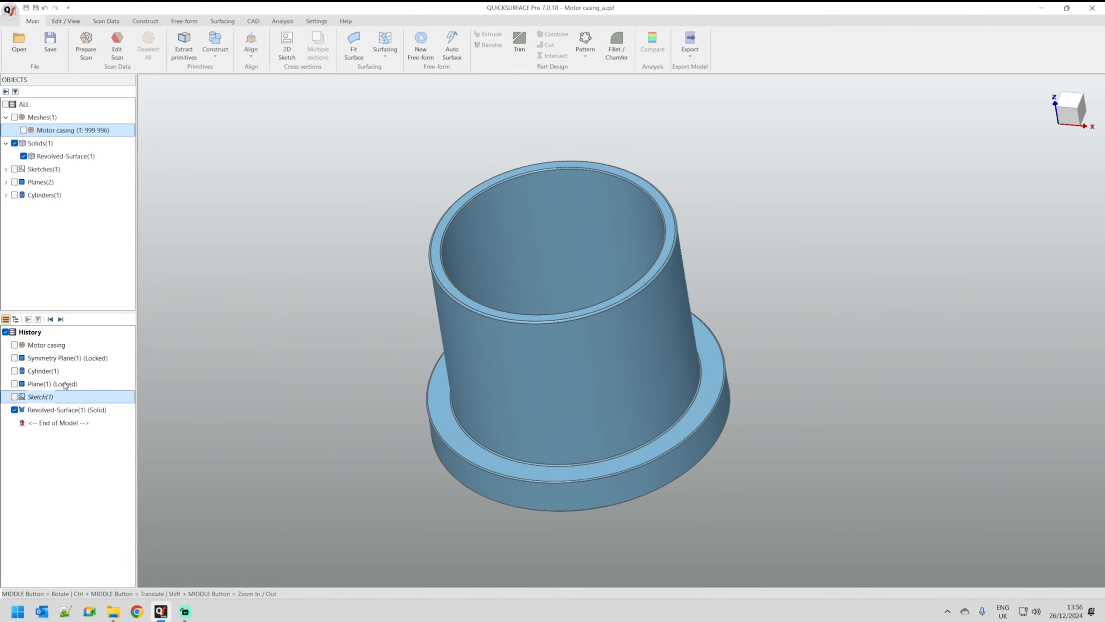
mouse_move(626, 261)
middle_down()
mouse_move(638, 244)
mouse_move(641, 316)
mouse_move(660, 163)
mouse_move(645, 216)
middle_up()
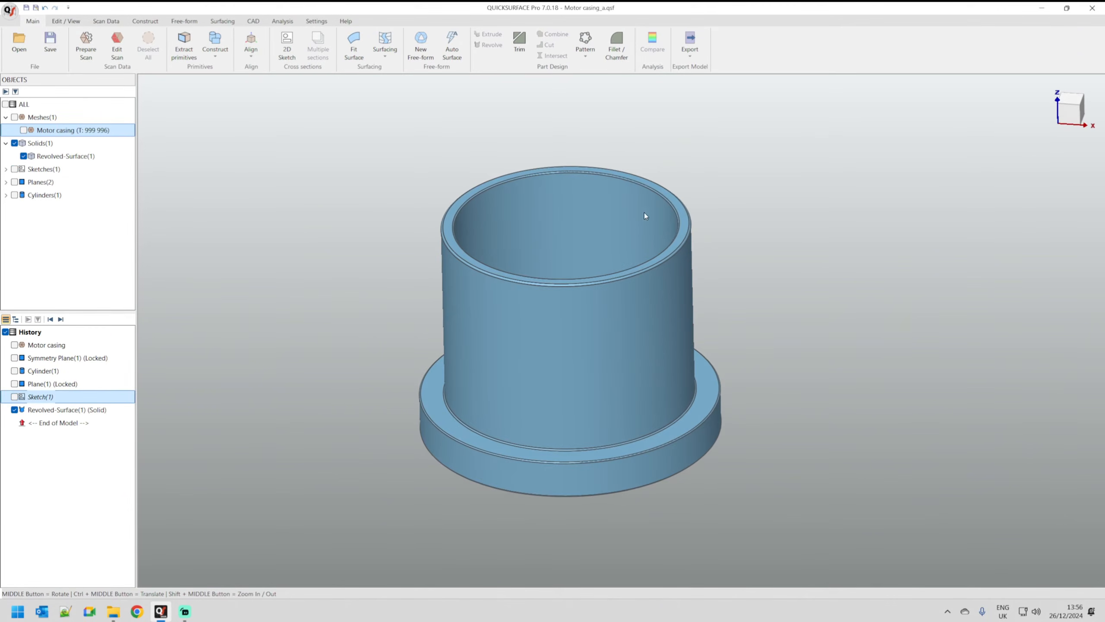
- Show the Motor casing scan and examine its wall windows and upper slot with the revolved solid temporarily hidden
click(23, 130)
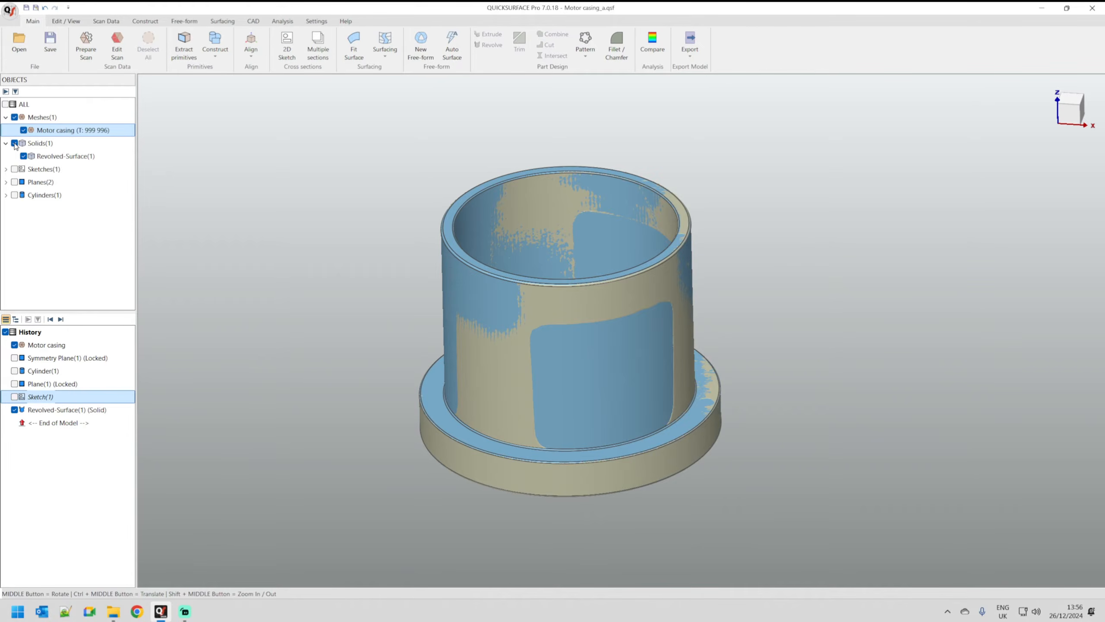
click(14, 143)
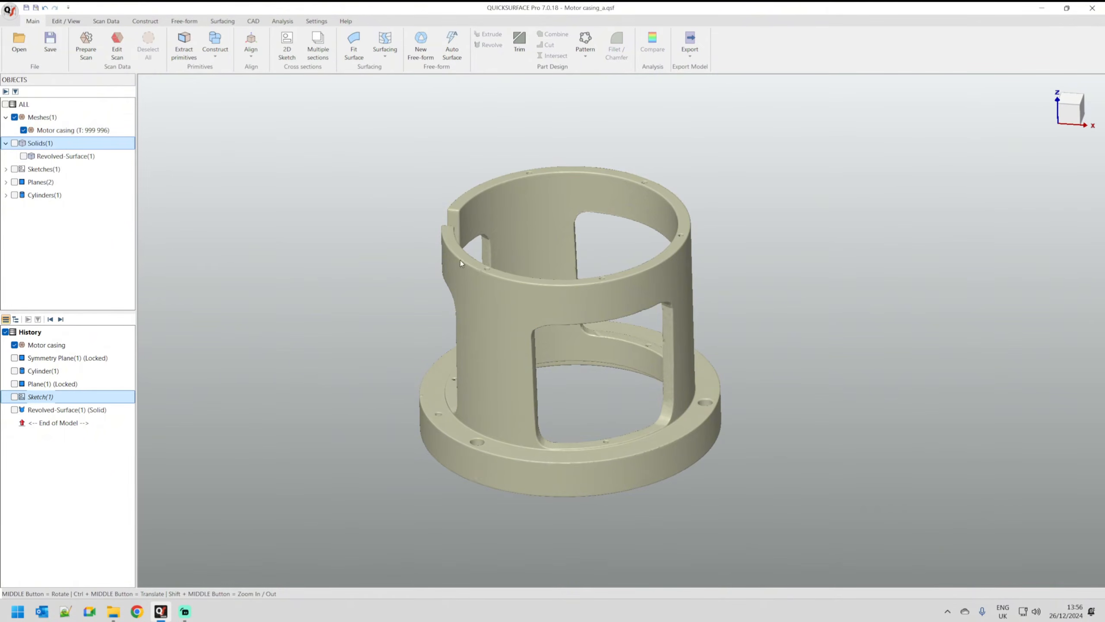
middle_drag(519, 391, 672, 478)
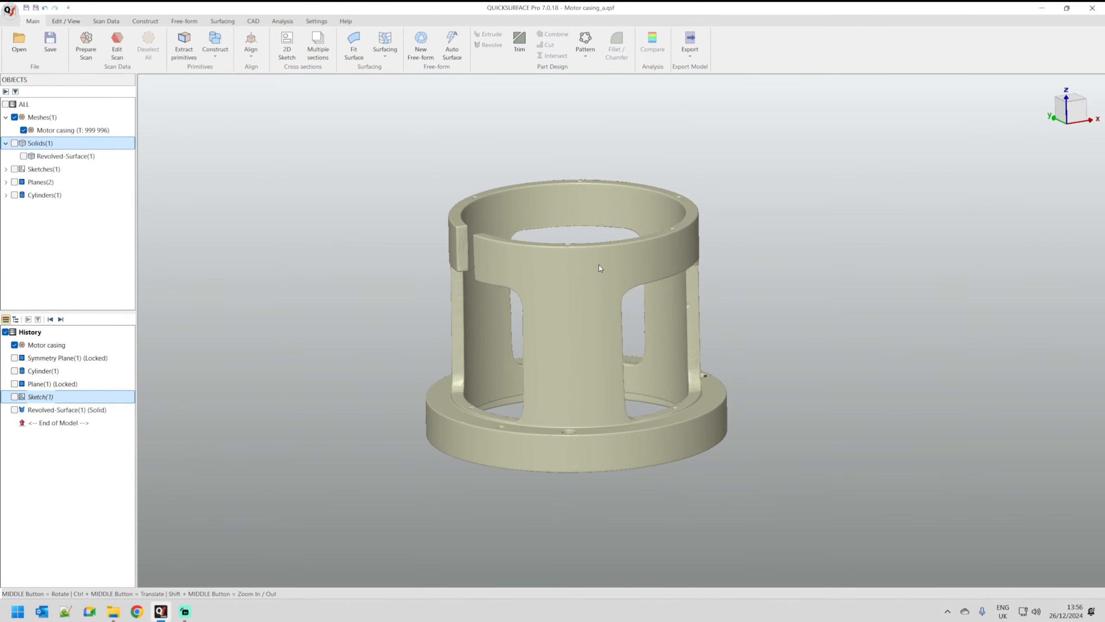
middle_drag(599, 266, 643, 318)
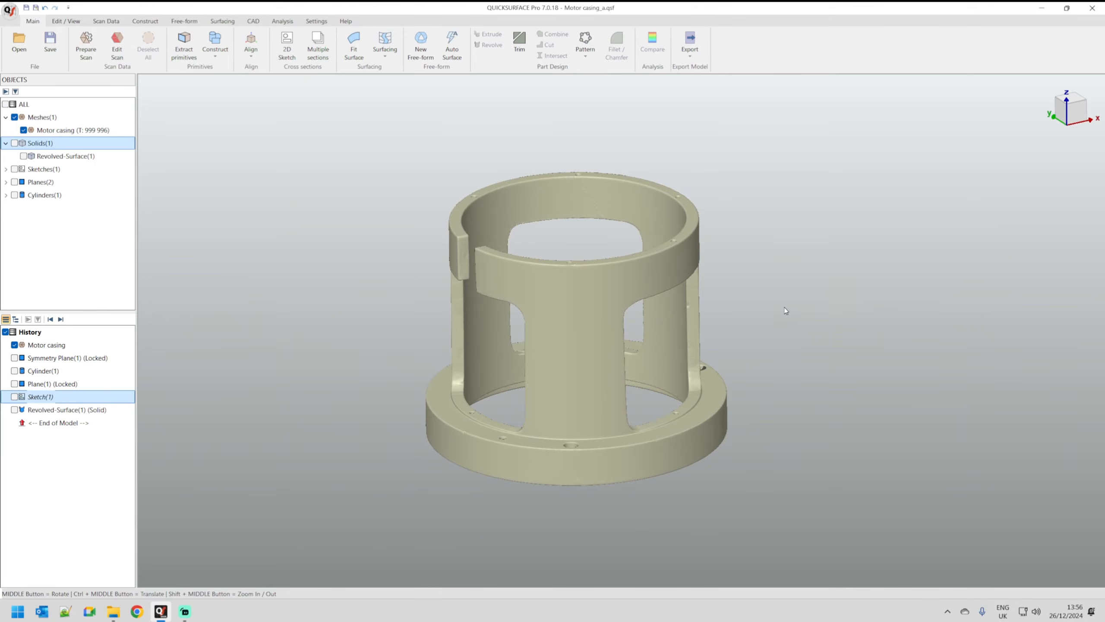
mouse_move(787, 308)
middle_down()
mouse_move(753, 287)
mouse_move(781, 307)
middle_up()
scroll(597, 297, down, 3)
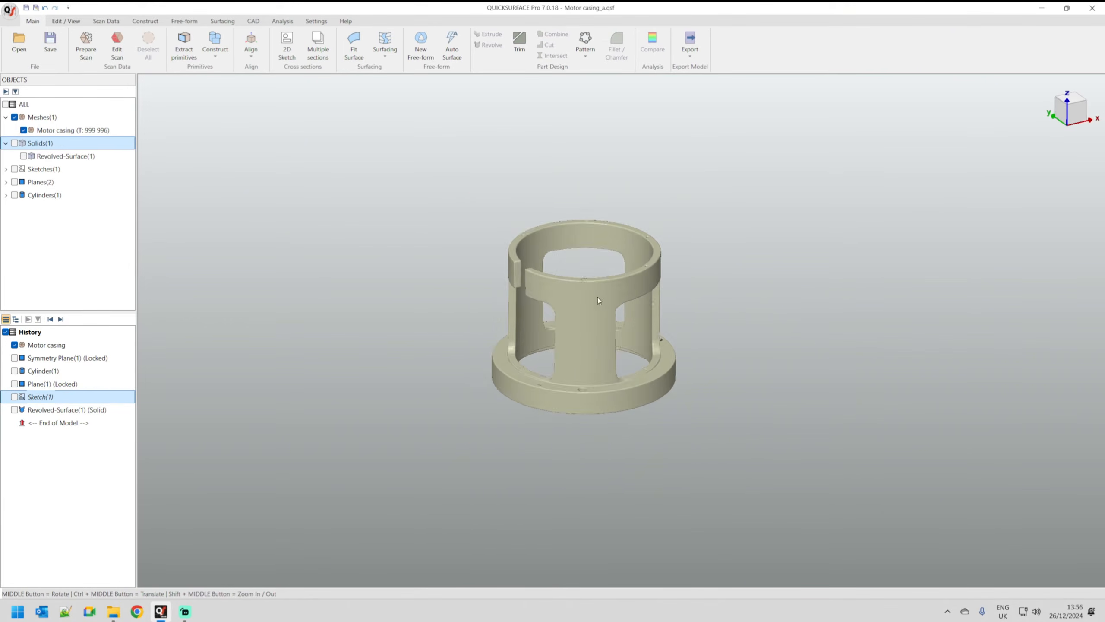
scroll(712, 359, up, 3)
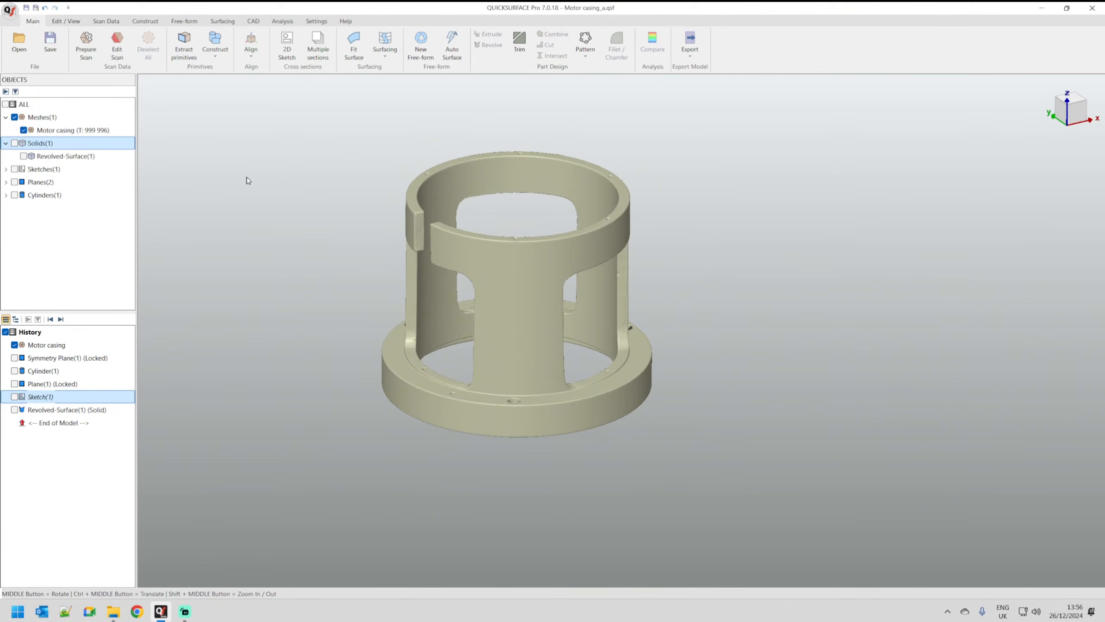
click(15, 143)
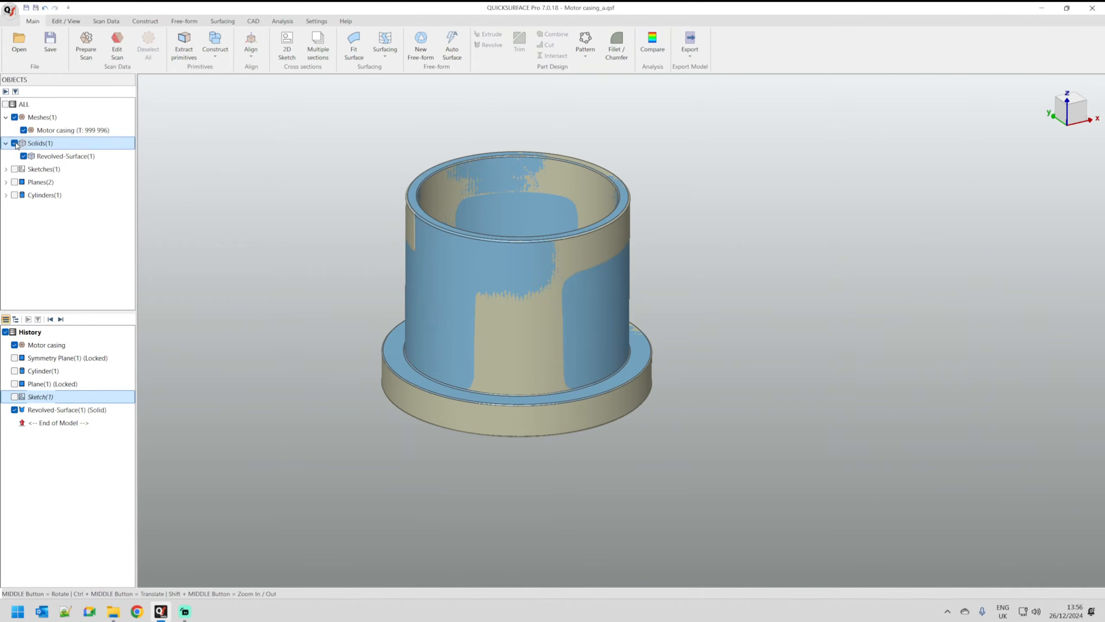
- Hide the revolved solid and unroll the Motor casing scan around the cylinder of its outer wall
click(115, 23)
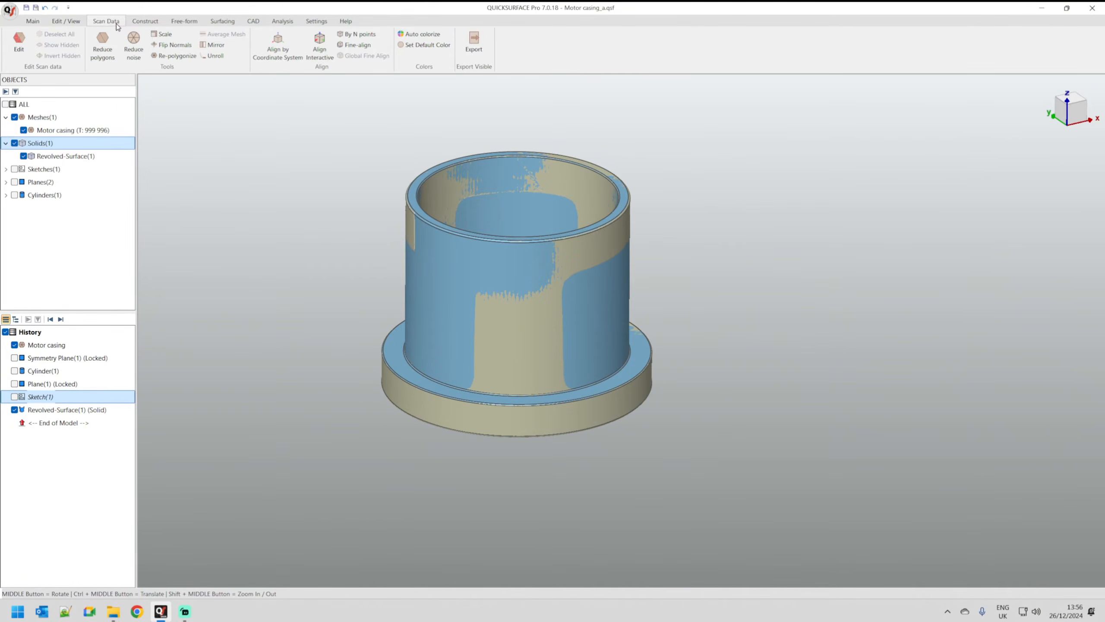
click(214, 56)
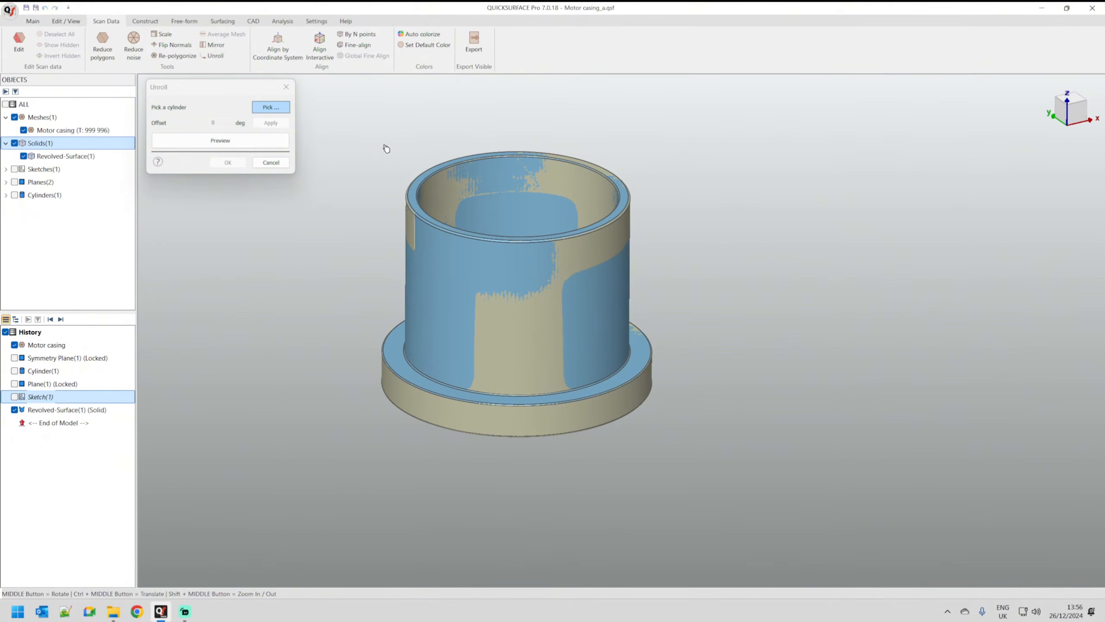
click(495, 268)
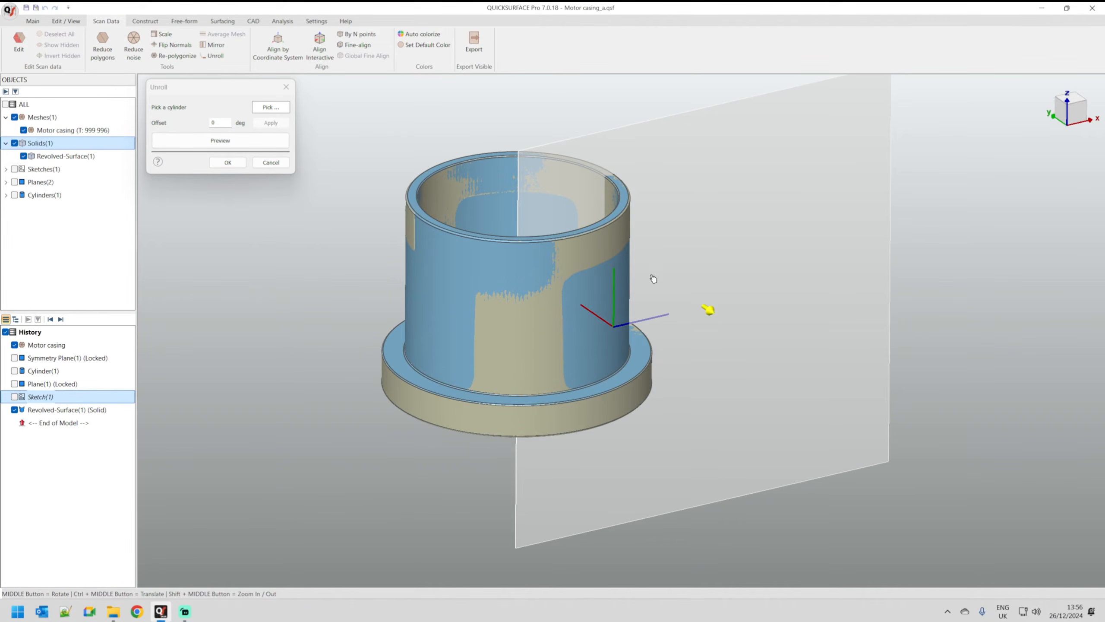
middle_drag(689, 451, 353, 442)
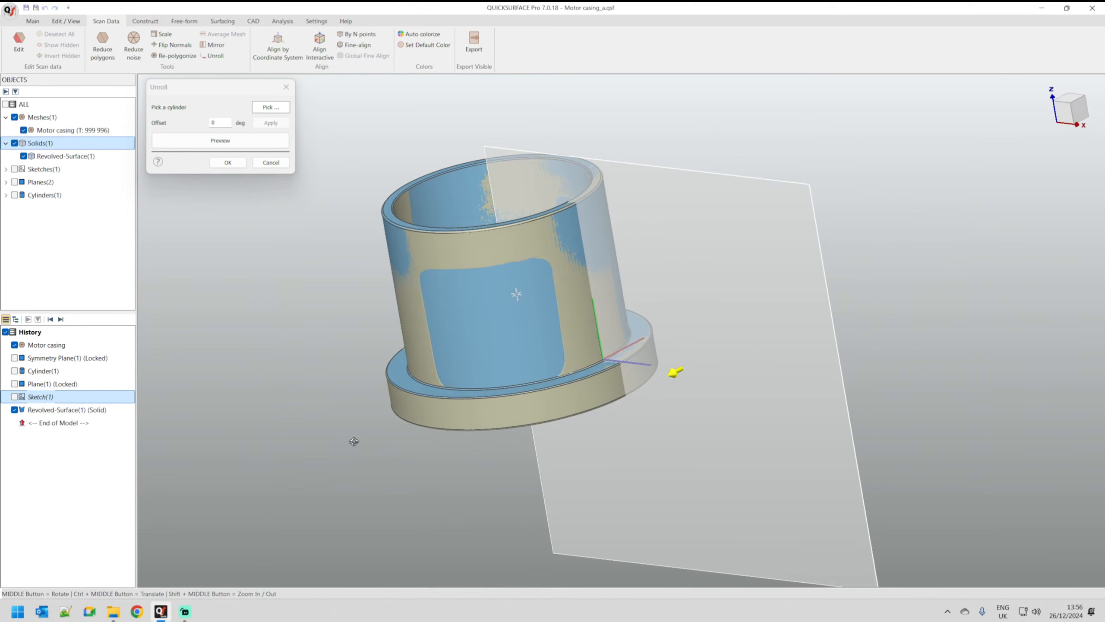
click(15, 143)
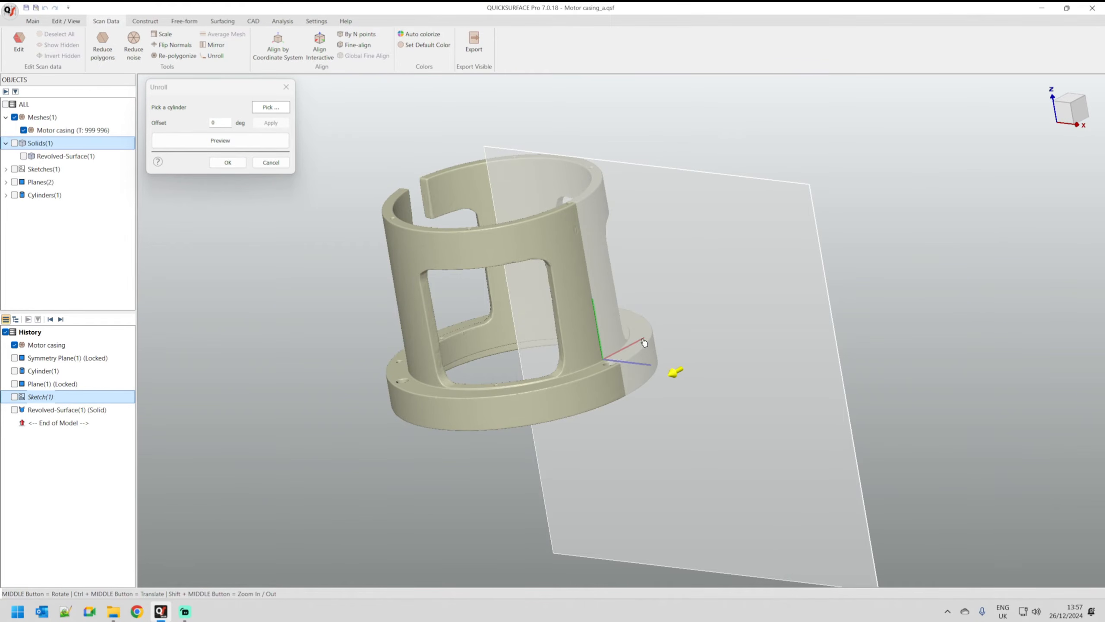
middle_drag(549, 244, 515, 289)
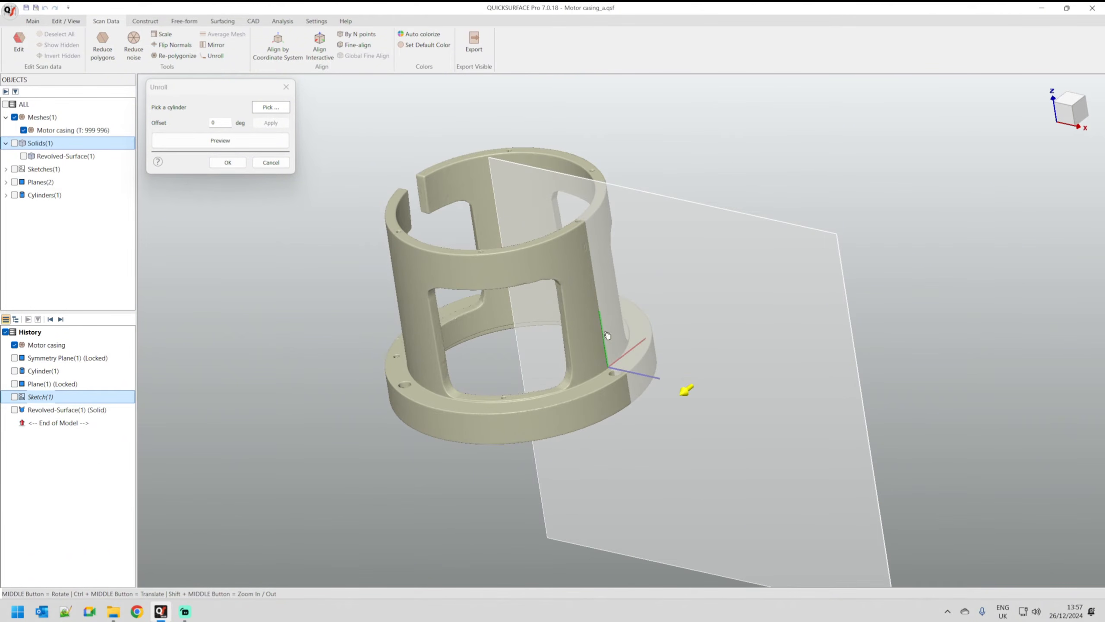
click(220, 141)
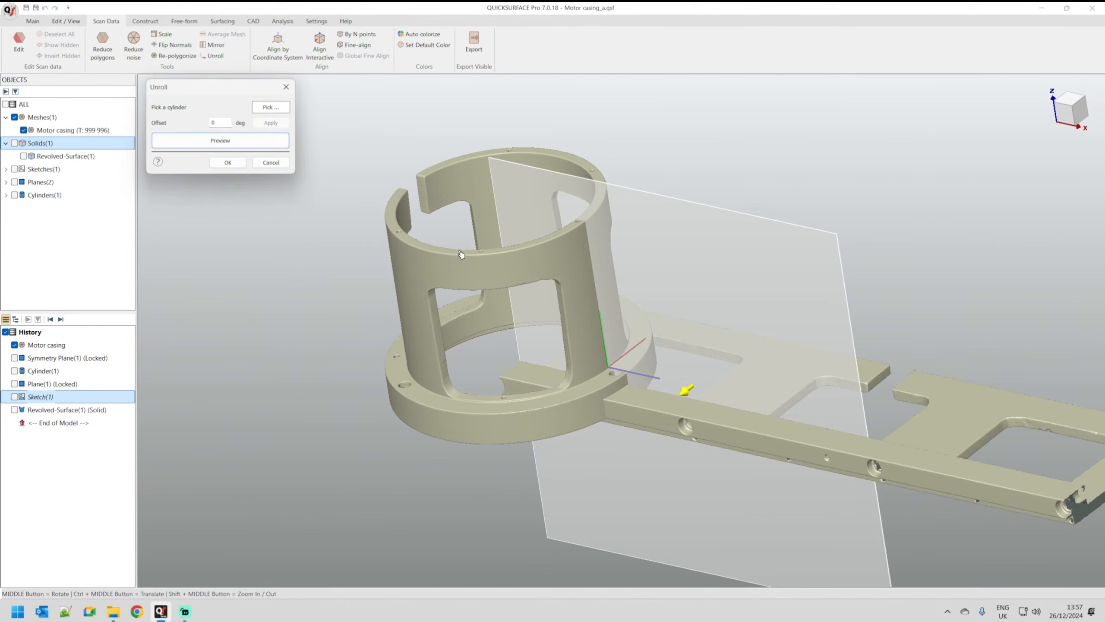
middle_drag(462, 255, 484, 326)
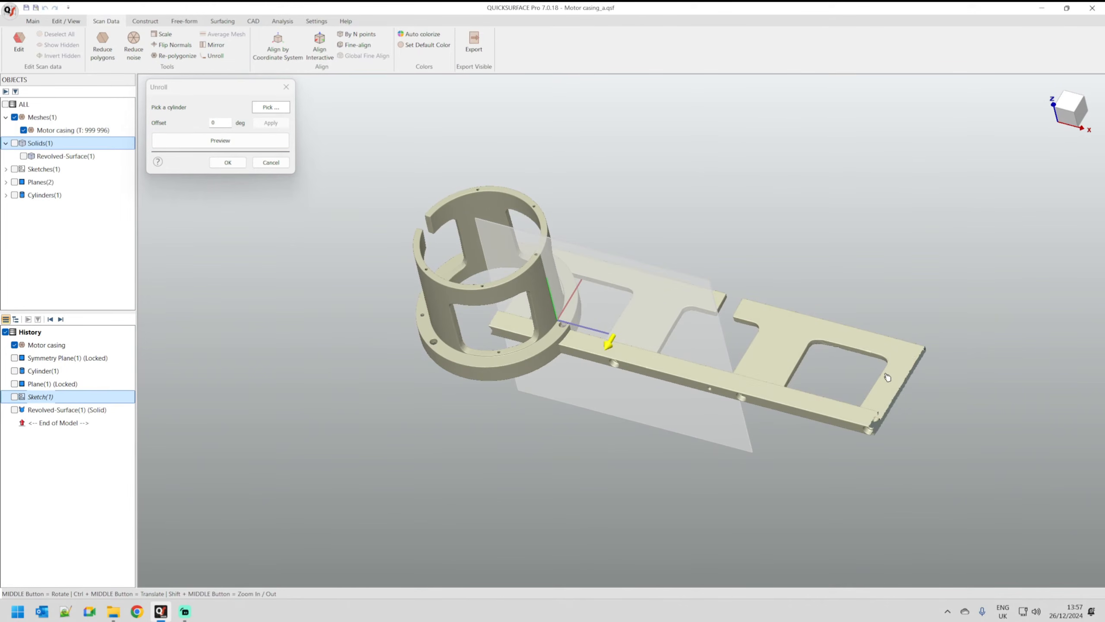
click(228, 162)
middle_drag(306, 266, 358, 376)
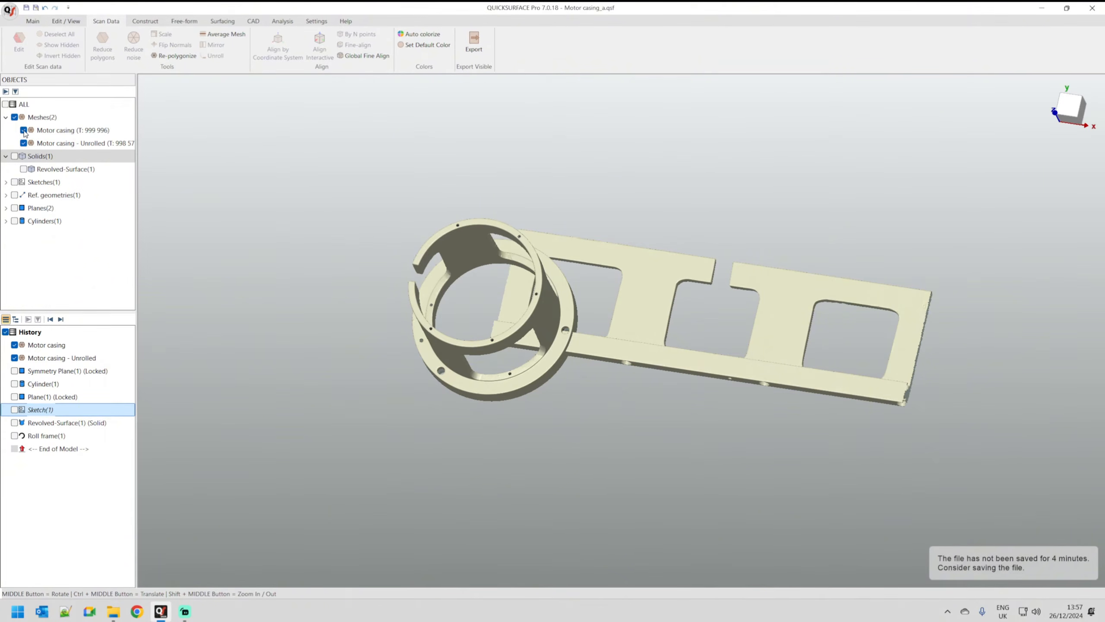
- Hide the original Motor casing scan and inspect the window cutouts and edges of the unrolled mesh
click(24, 130)
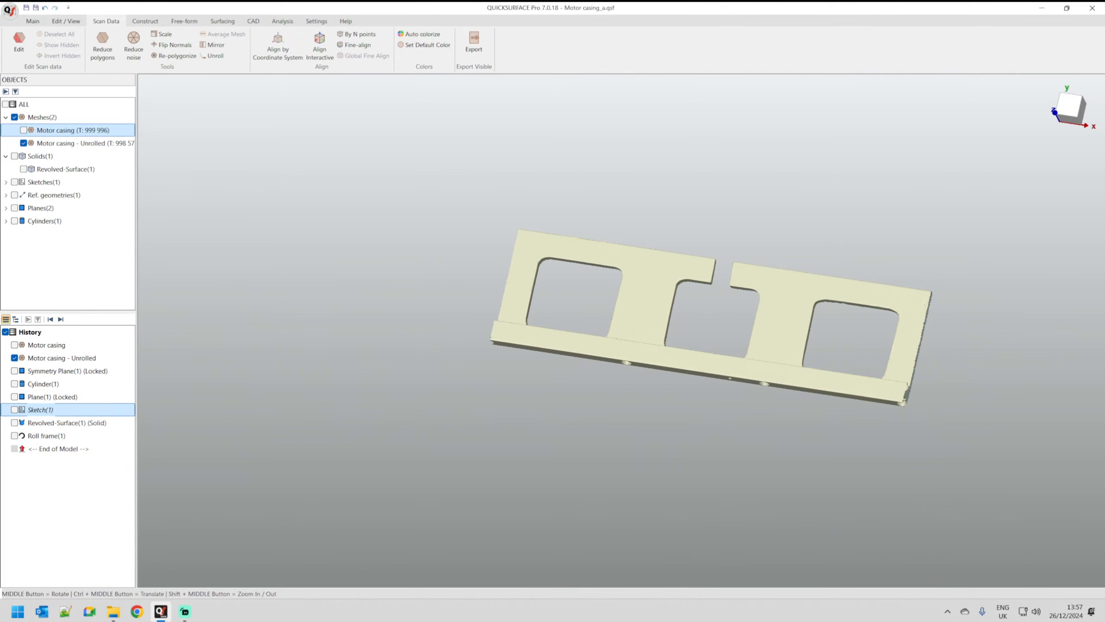
click(1067, 112)
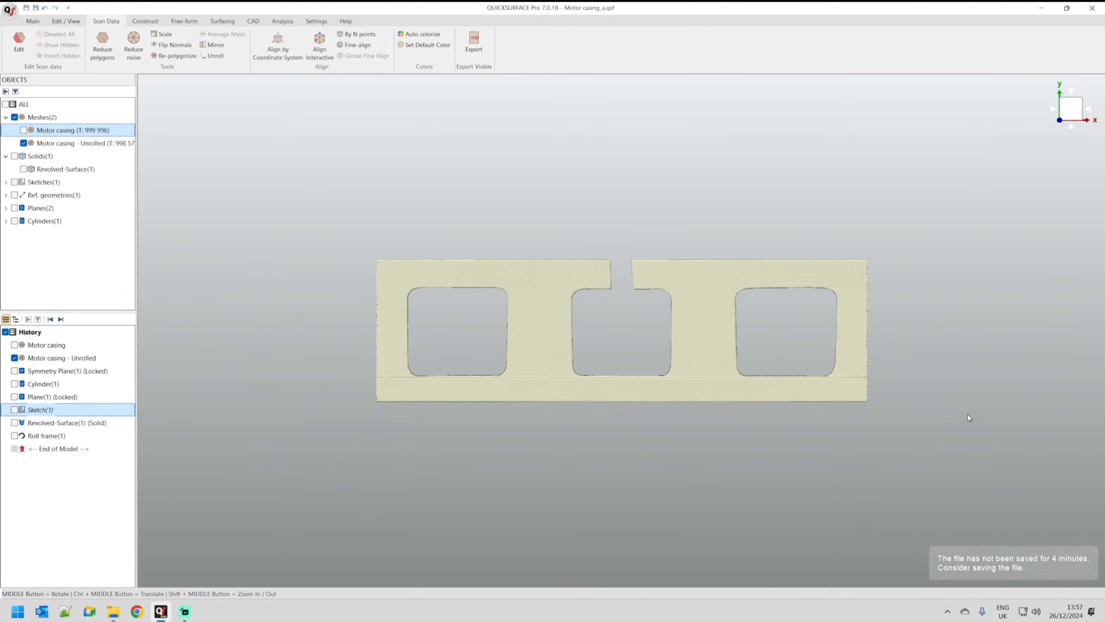
scroll(842, 327, up, 5)
middle_drag(717, 372, 631, 235)
middle_drag(733, 248, 792, 303)
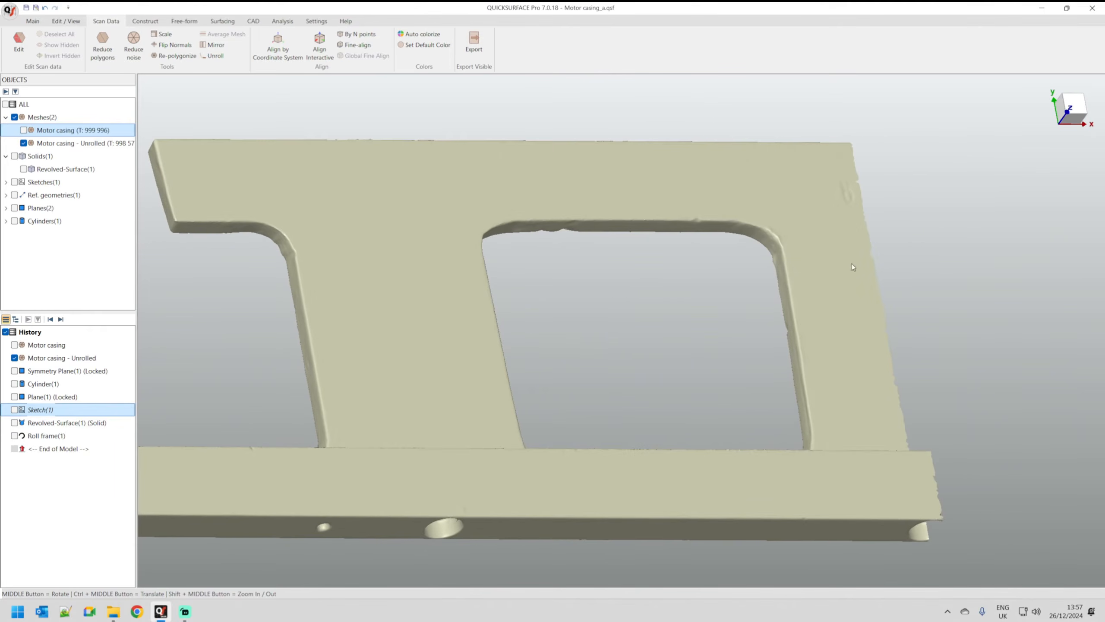
click(1071, 107)
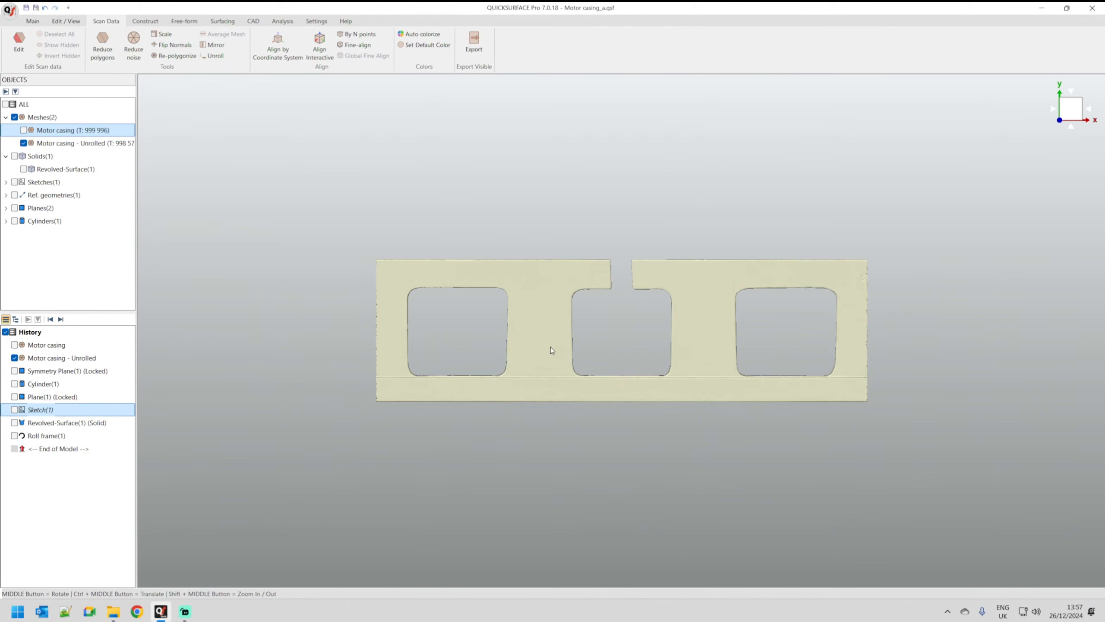
middle_drag(483, 506, 294, 215)
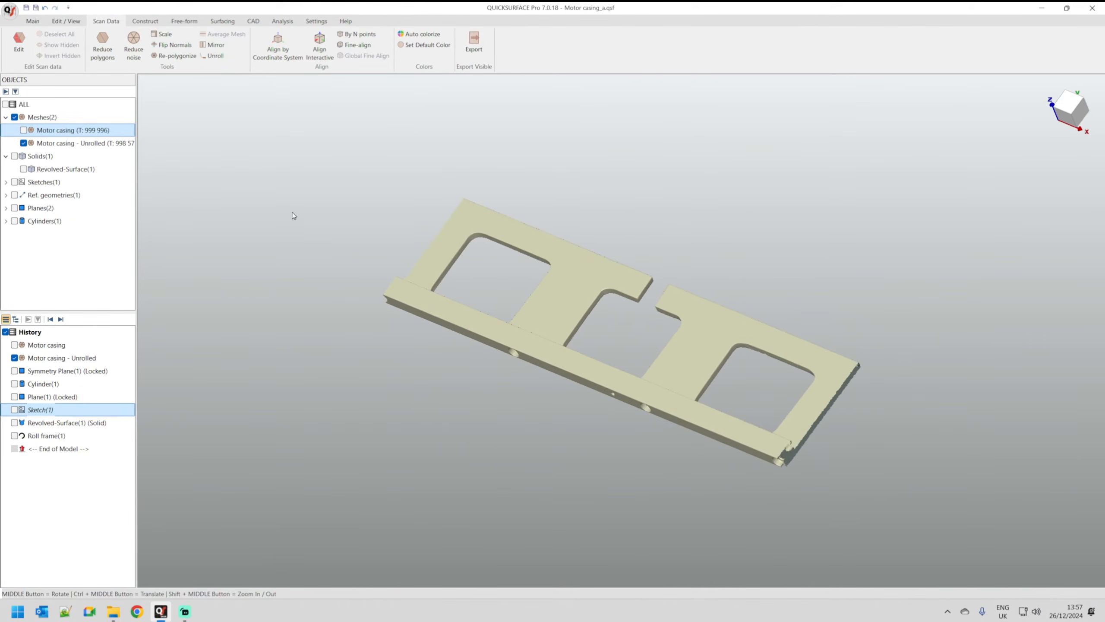
- Start a 2D sketch parallel to OXY and shift its slicing plane through the unrolled mesh to an offset of about -1.79 mm
click(35, 22)
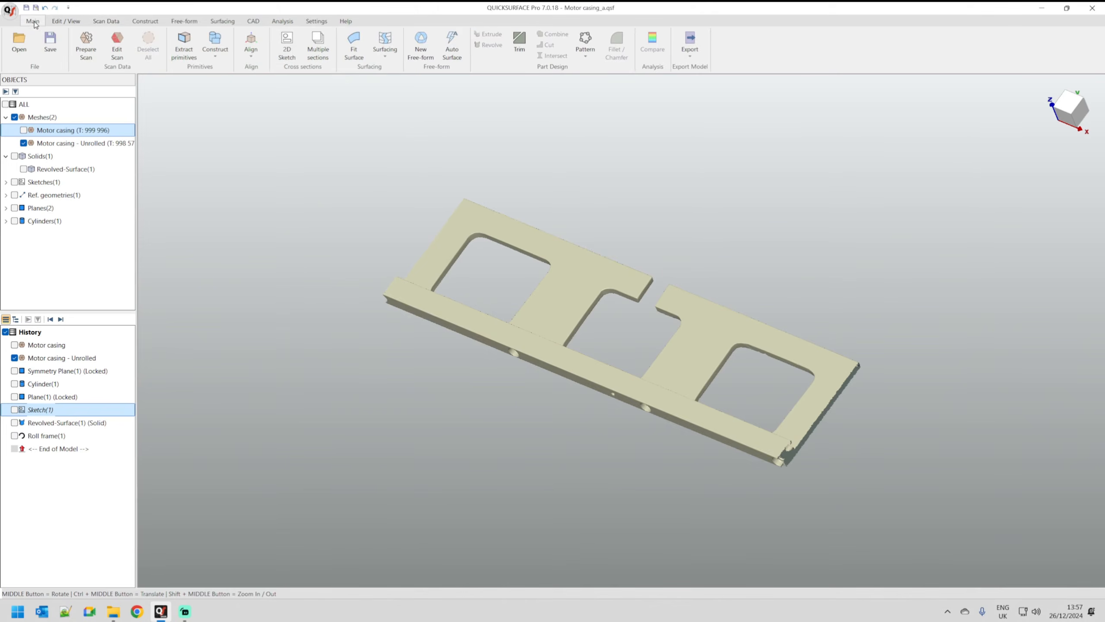
click(287, 50)
scroll(485, 268, up, 5)
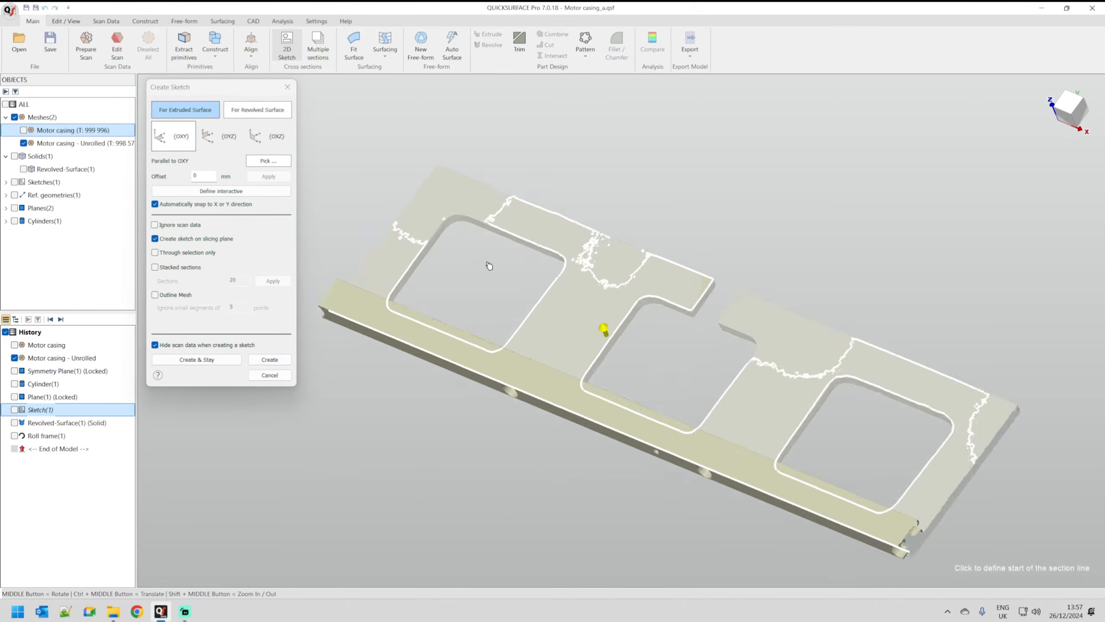
drag(488, 243, 491, 248)
drag(555, 303, 557, 299)
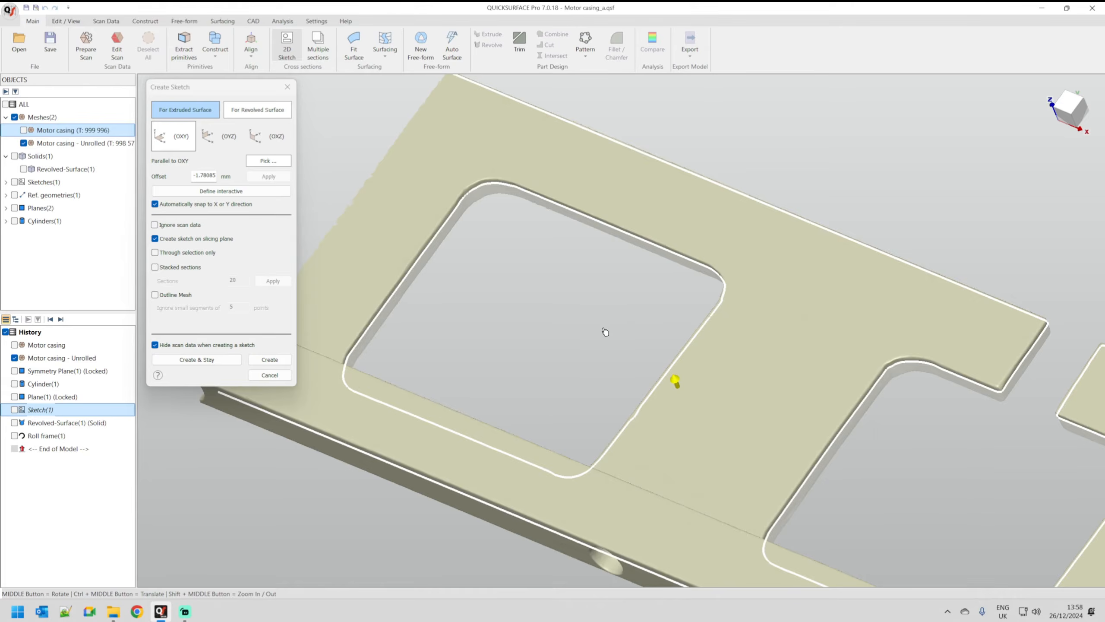
- Reposition the slicing plane to an offset of about -1.01 mm through the window walls and create the sketch there
scroll(626, 340, up, 3)
middle_drag(652, 349, 776, 285)
drag(657, 300, 659, 307)
middle_drag(672, 353, 757, 275)
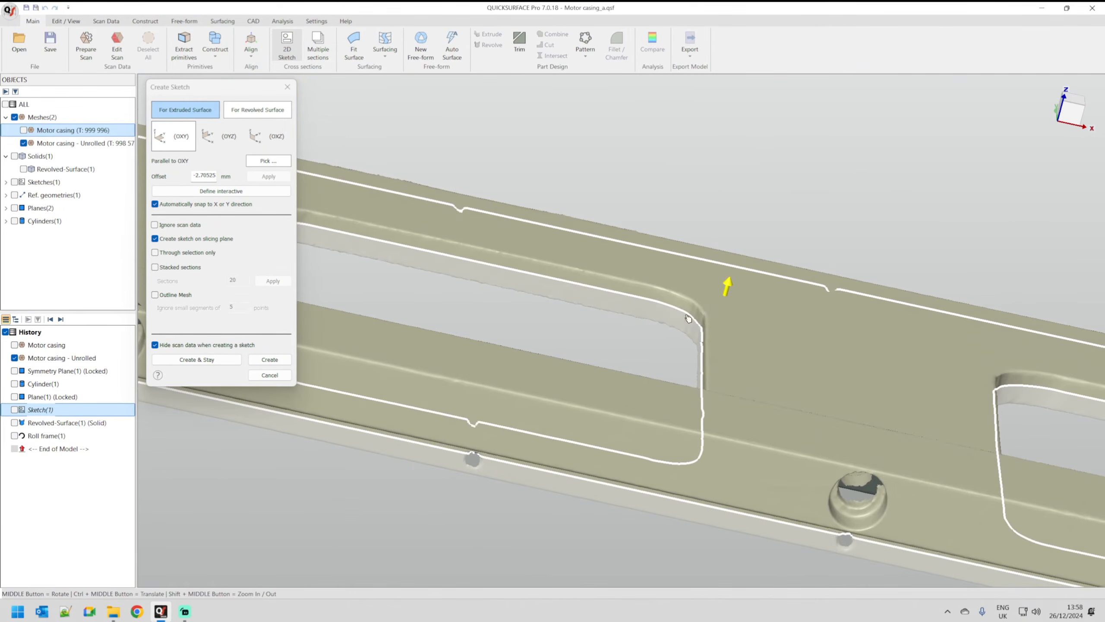
drag(670, 327, 673, 319)
scroll(629, 267, down, 7)
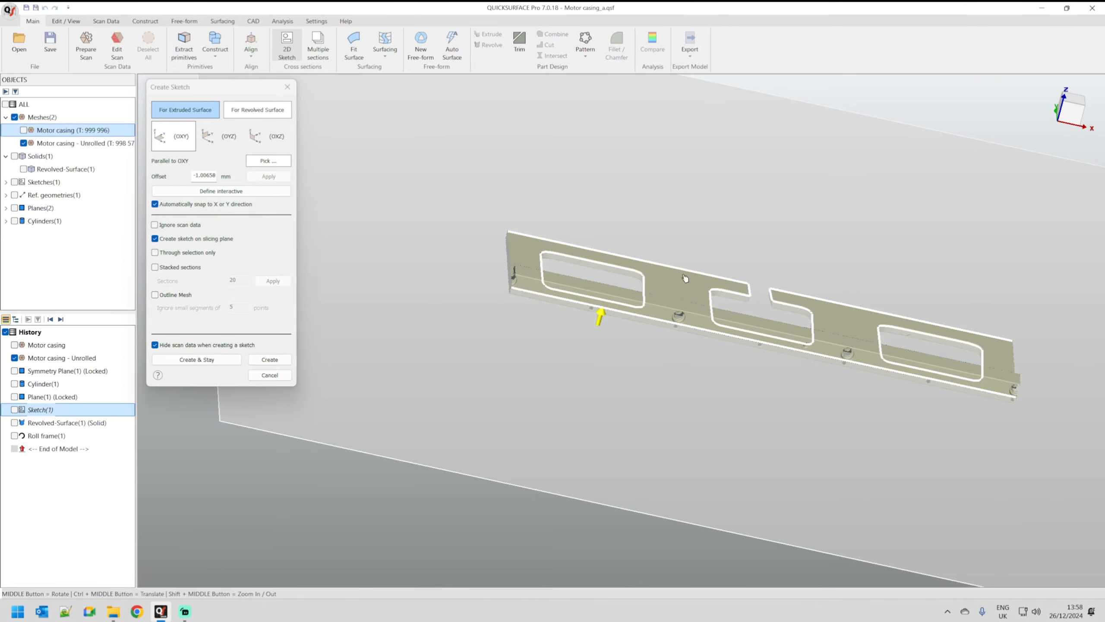
middle_drag(682, 276, 598, 349)
scroll(741, 314, up, 4)
scroll(741, 314, down, 2)
scroll(618, 301, down, 4)
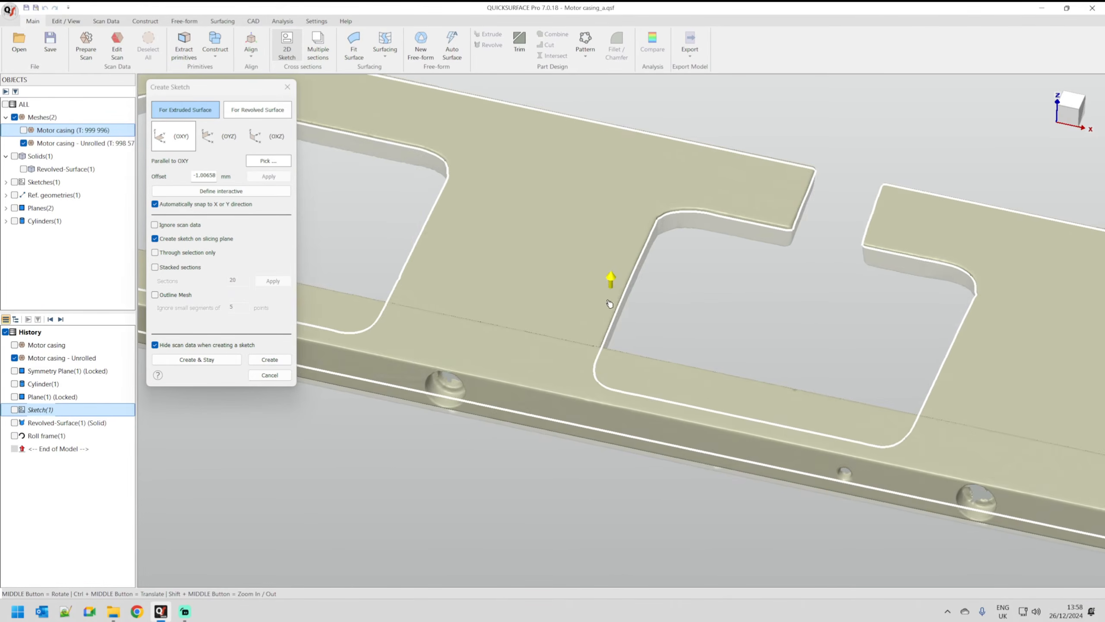
click(270, 359)
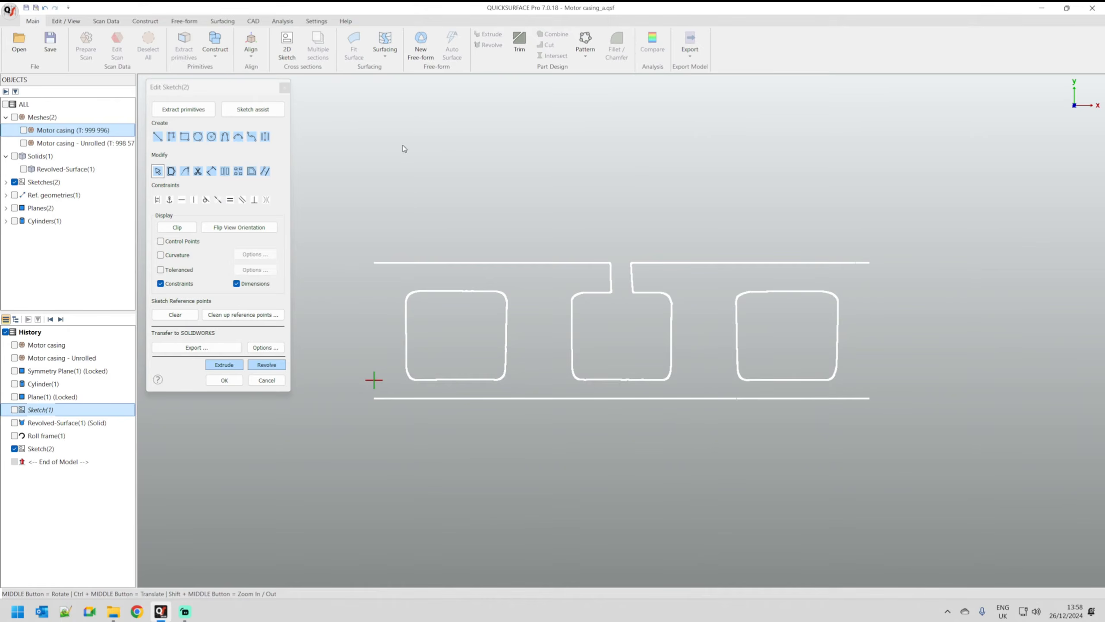
- Extract lines, arcs and fillets from all section curves with Sketch assist
click(253, 110)
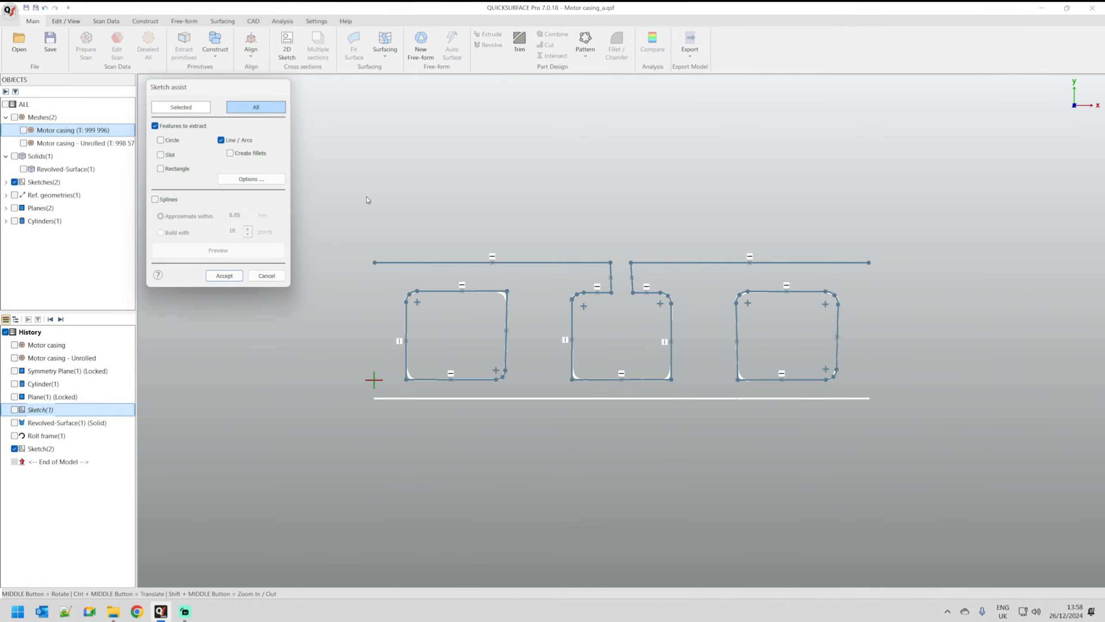
click(230, 153)
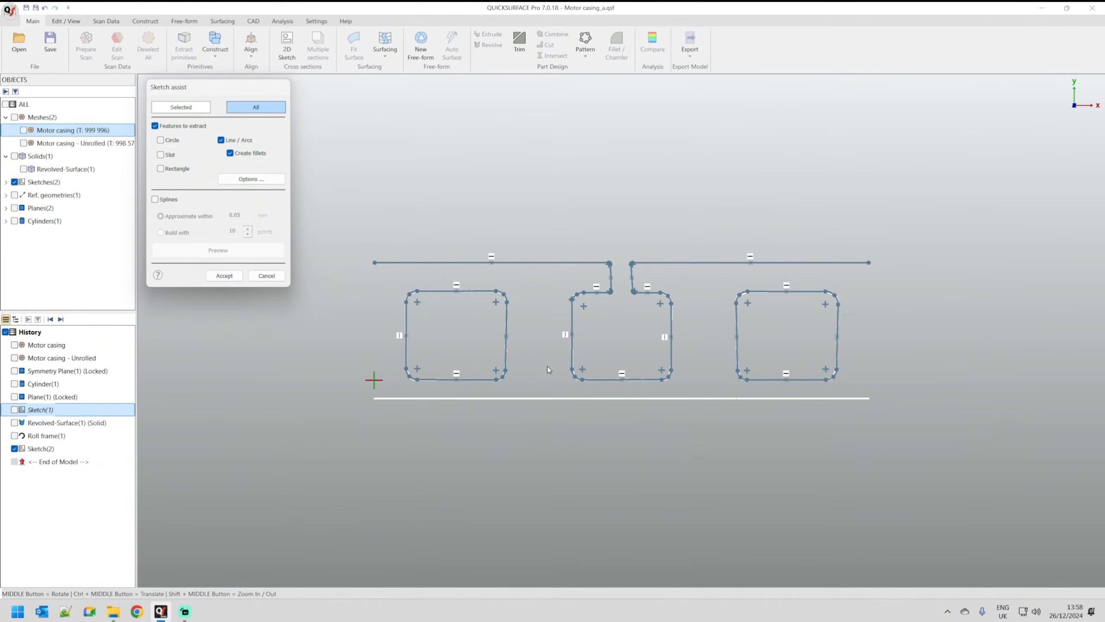
click(224, 275)
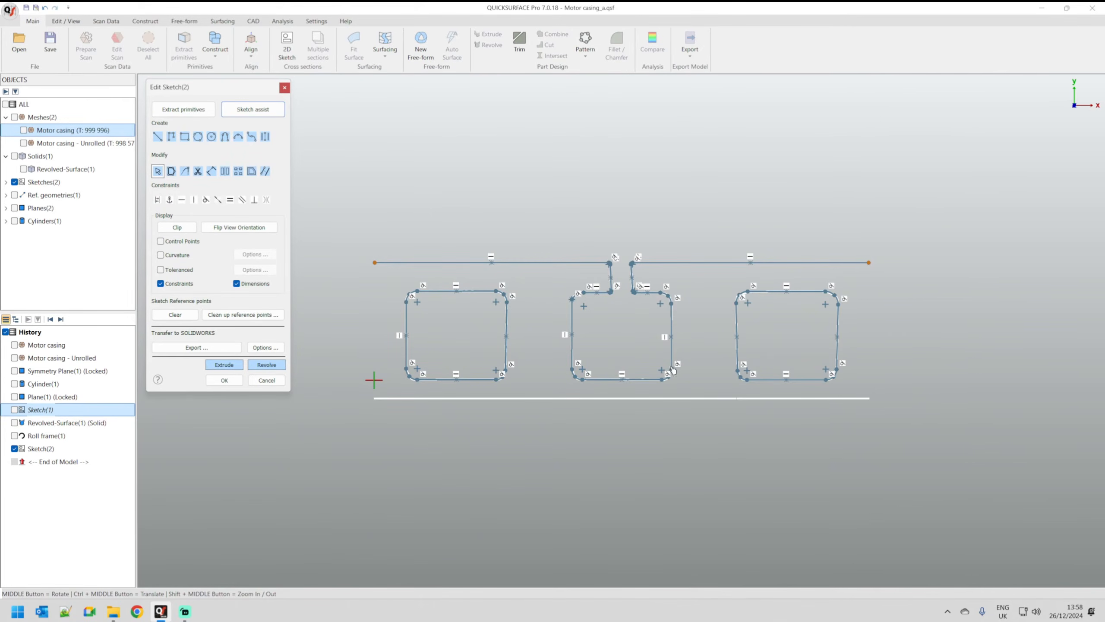
- Show the unrolled mesh and delete the two long upper edge lines from the sketch
click(24, 143)
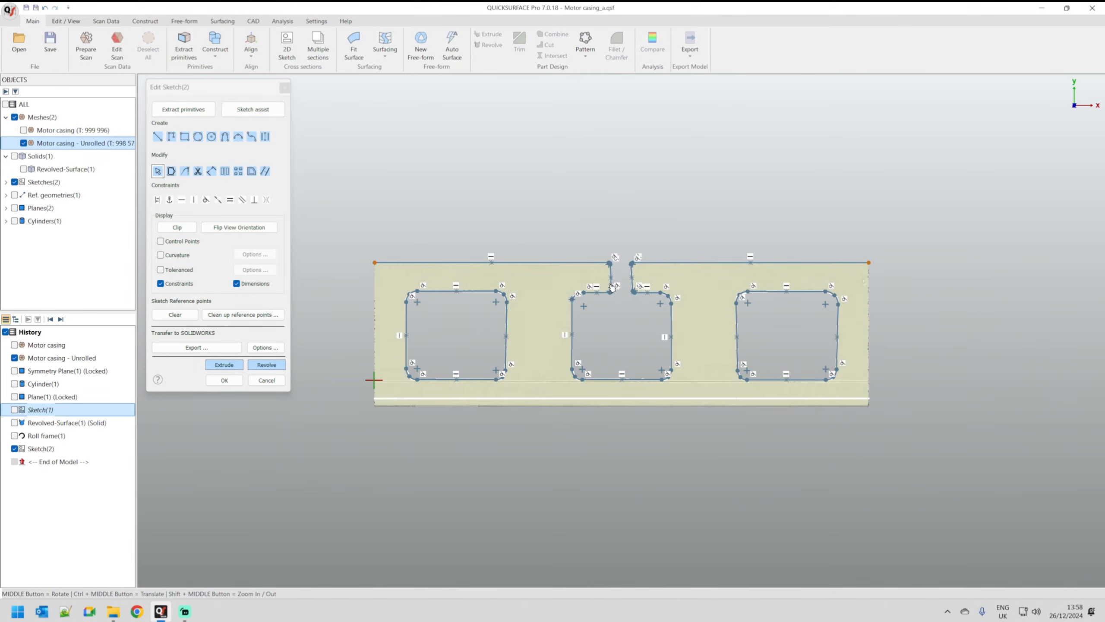
mouse_move(390, 247)
mouse_down()
mouse_move(548, 267)
mouse_move(542, 257)
mouse_up()
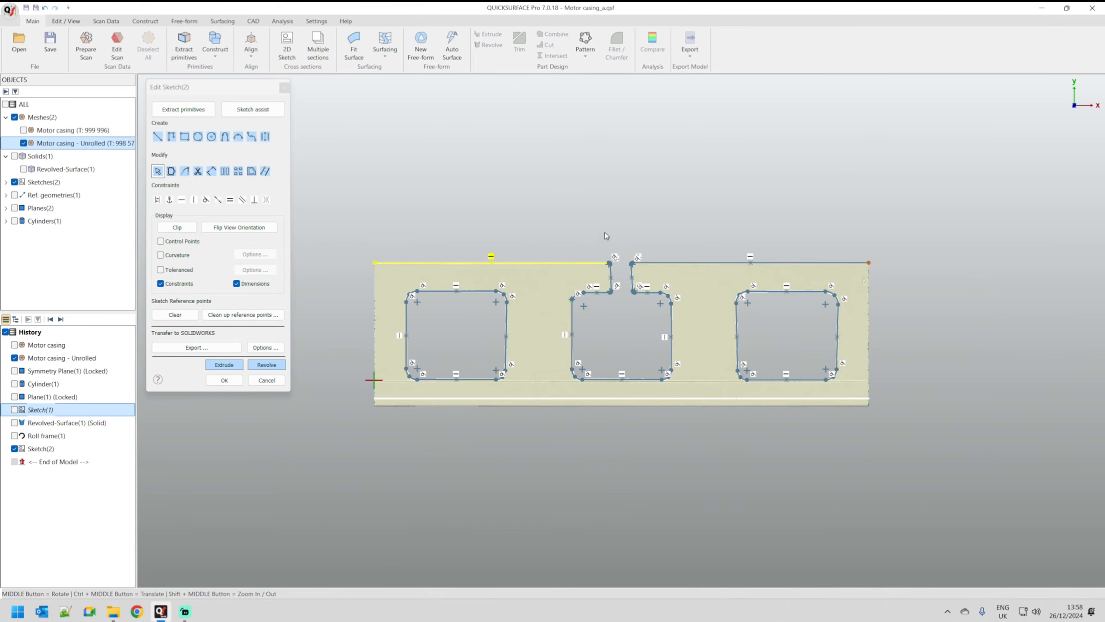
drag(716, 214, 944, 281)
scroll(616, 268, up, 5)
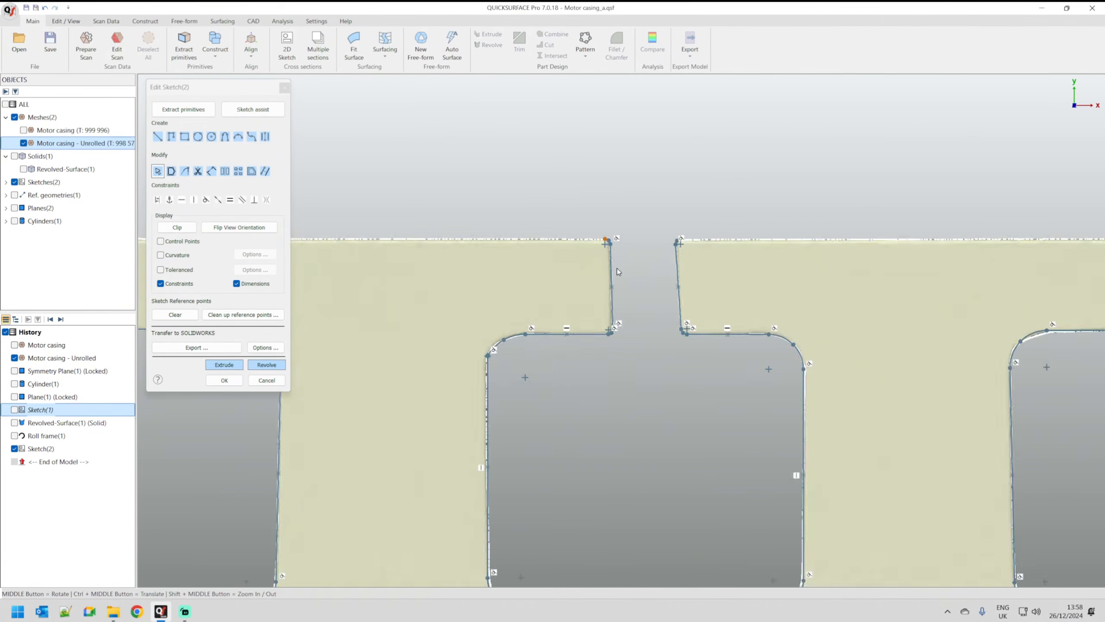
- Delete the two small fillets at the upper corners of the middle window's slot
scroll(616, 268, up, 3)
drag(614, 169, 584, 220)
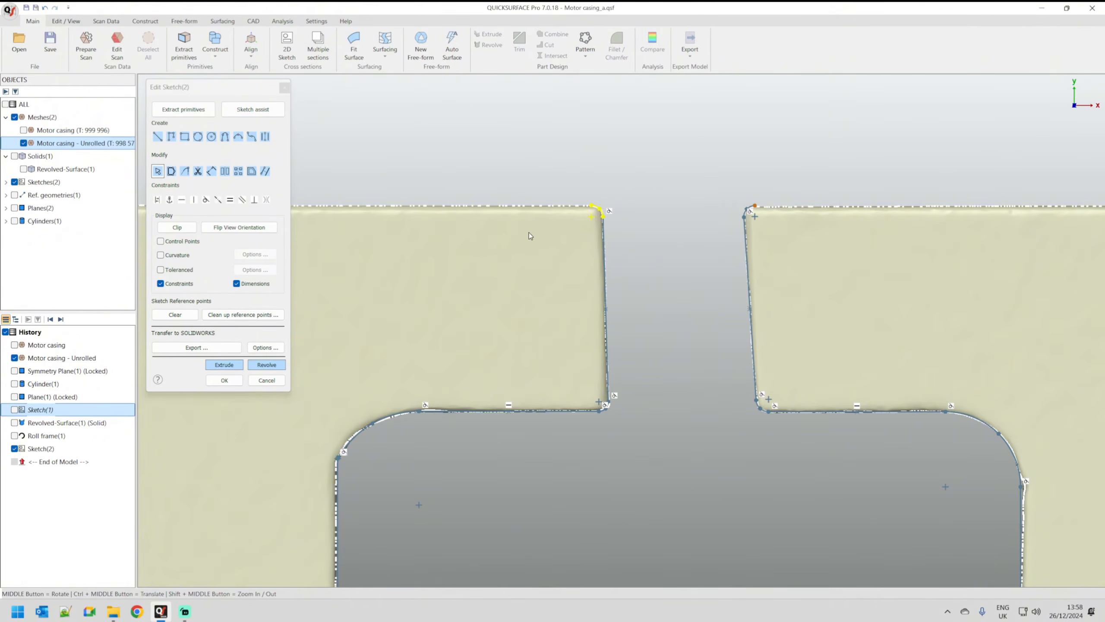
drag(700, 176, 803, 220)
key(Delete)
- Extend both slot side lines above the mesh's top edge and join their upper ends with a line
drag(603, 217, 600, 114)
drag(744, 220, 737, 111)
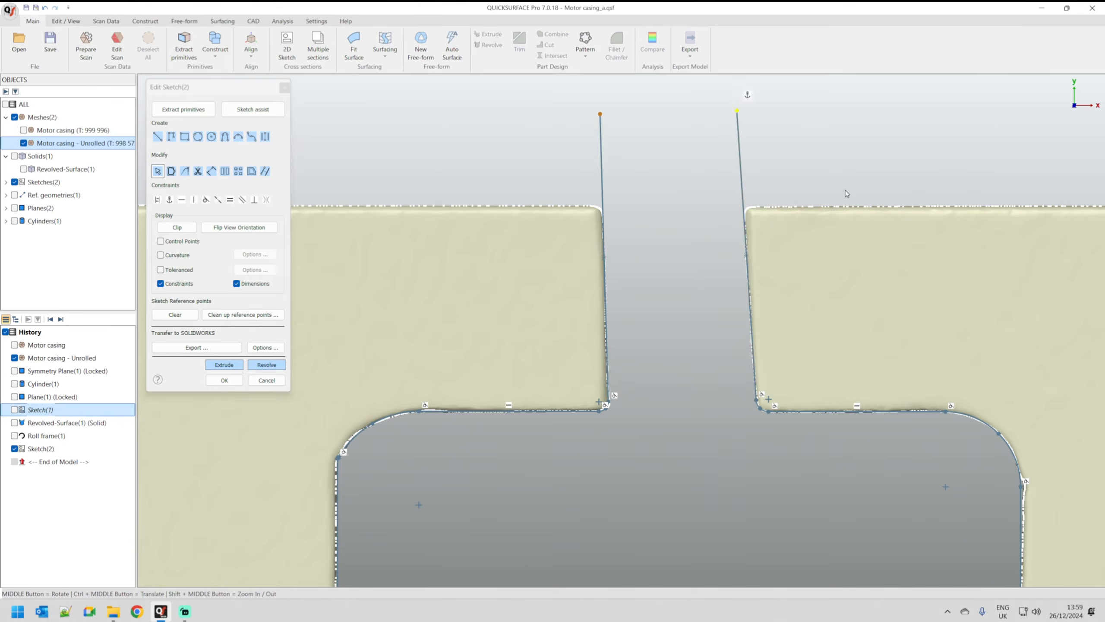
ctrl+middle_drag(654, 317, 601, 341)
scroll(586, 320, down, 2)
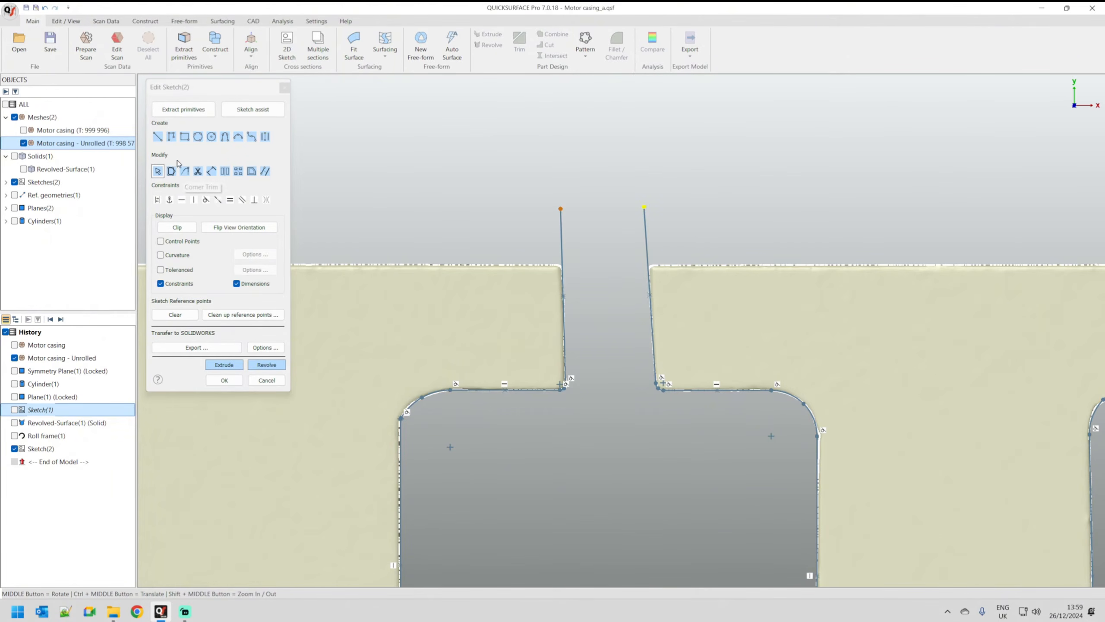
click(157, 137)
click(560, 209)
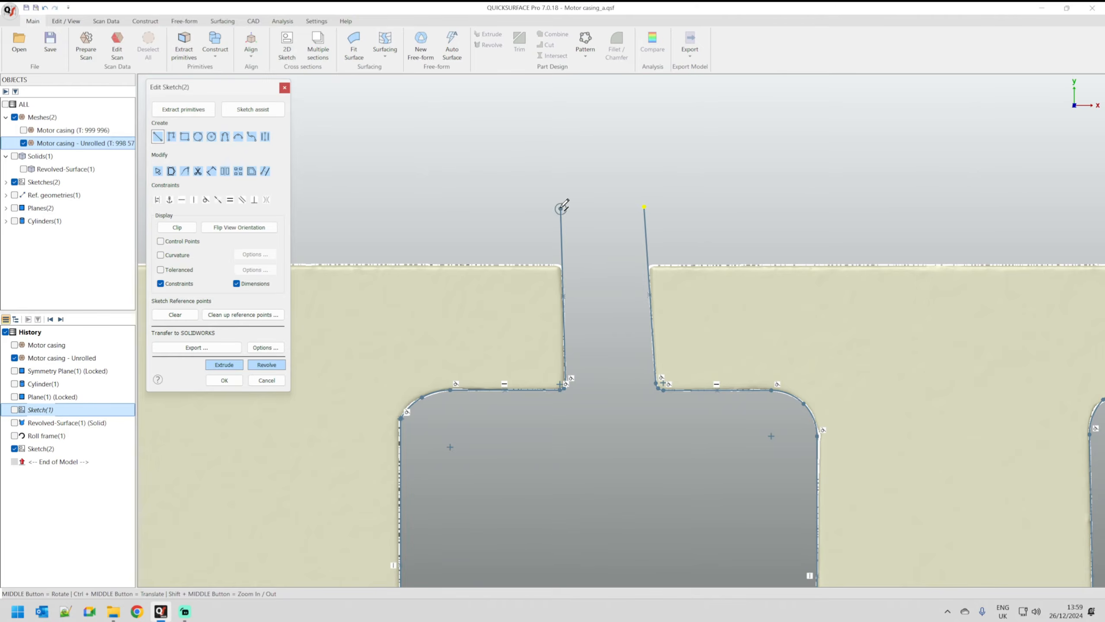
click(645, 206)
- Hide the unrolled mesh and delete the large arc at the middle window's upper-left corner
scroll(579, 396, up, 5)
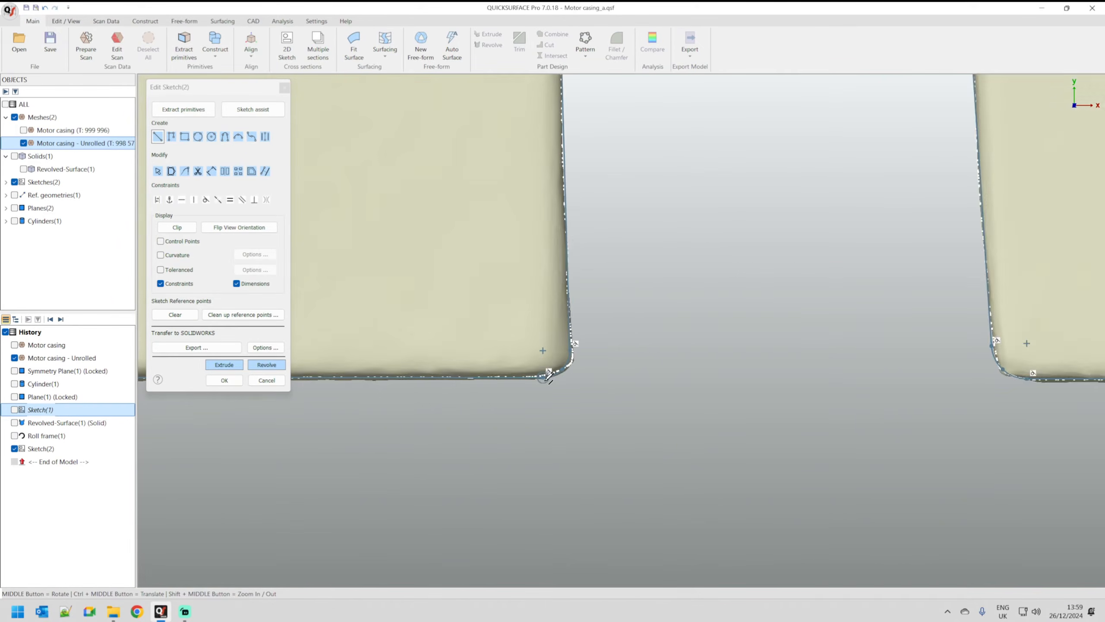
click(23, 142)
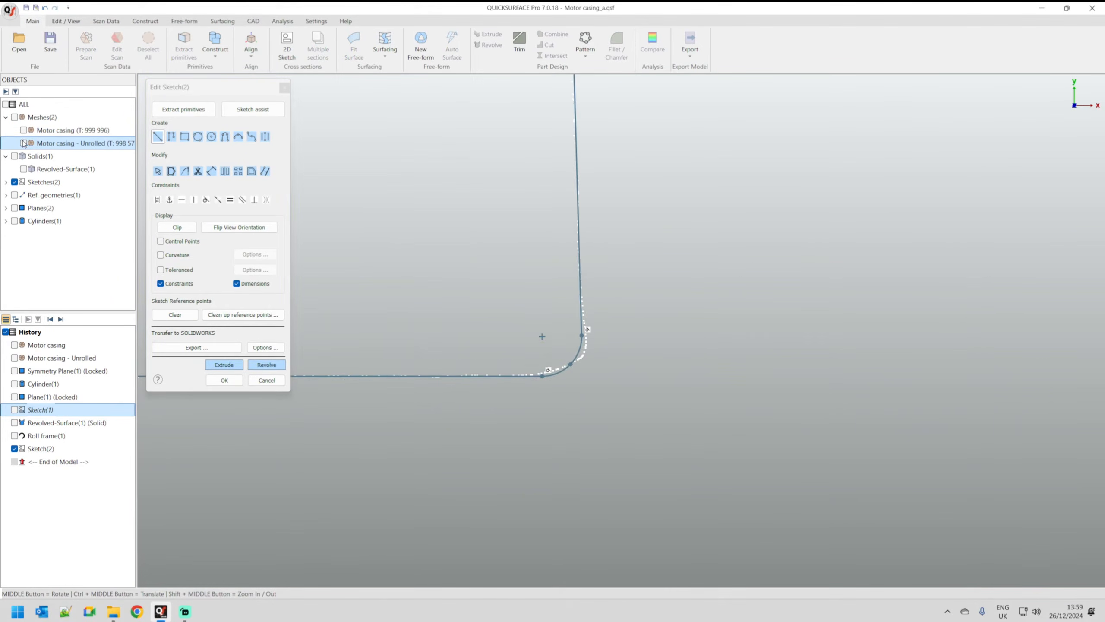
scroll(594, 342, down, 2)
scroll(628, 341, down, 3)
scroll(476, 387, up, 8)
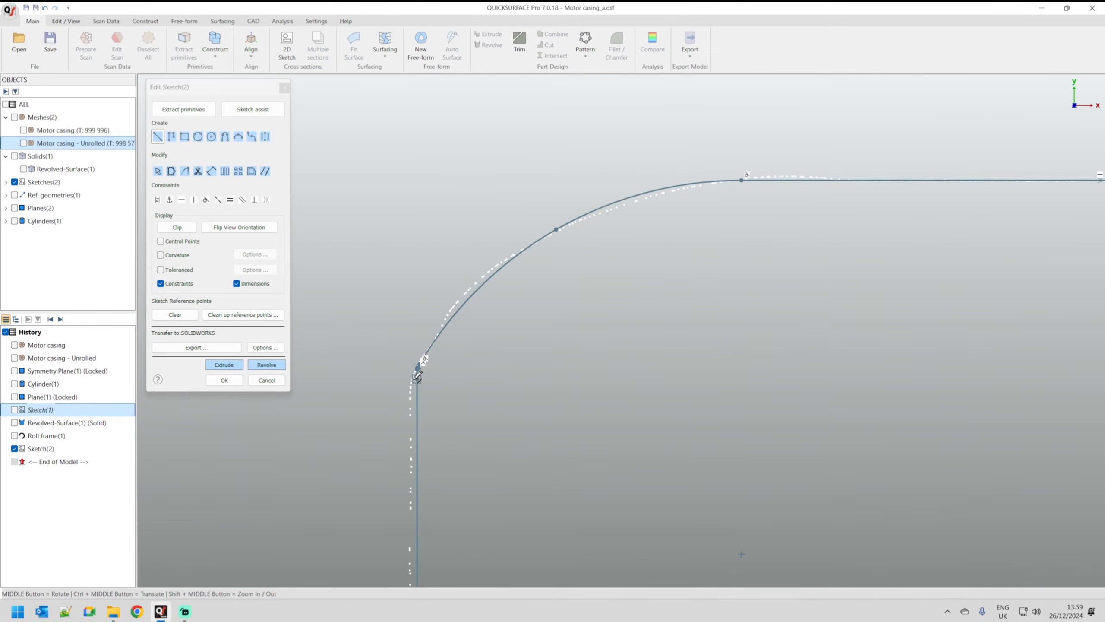
scroll(435, 370, down, 3)
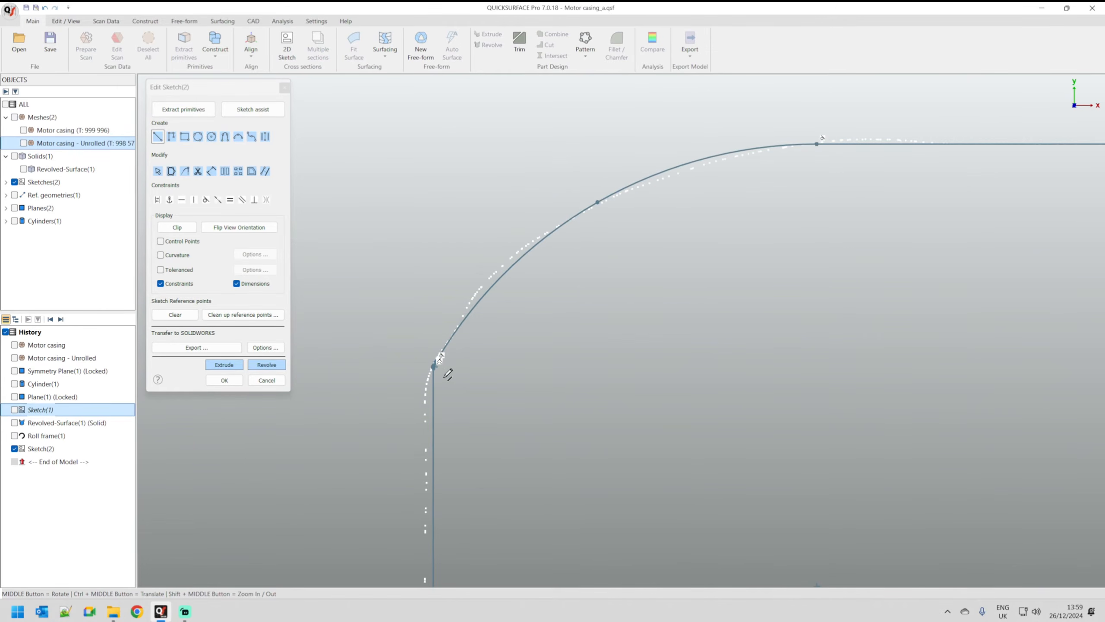
right_click(395, 208)
click(419, 279)
key(Delete)
- Delete the small leftover arcs at the middle window's upper-left corner
scroll(434, 364, up, 5)
drag(508, 370, 422, 340)
key(Delete)
scroll(441, 381, up, 4)
drag(438, 378, 383, 363)
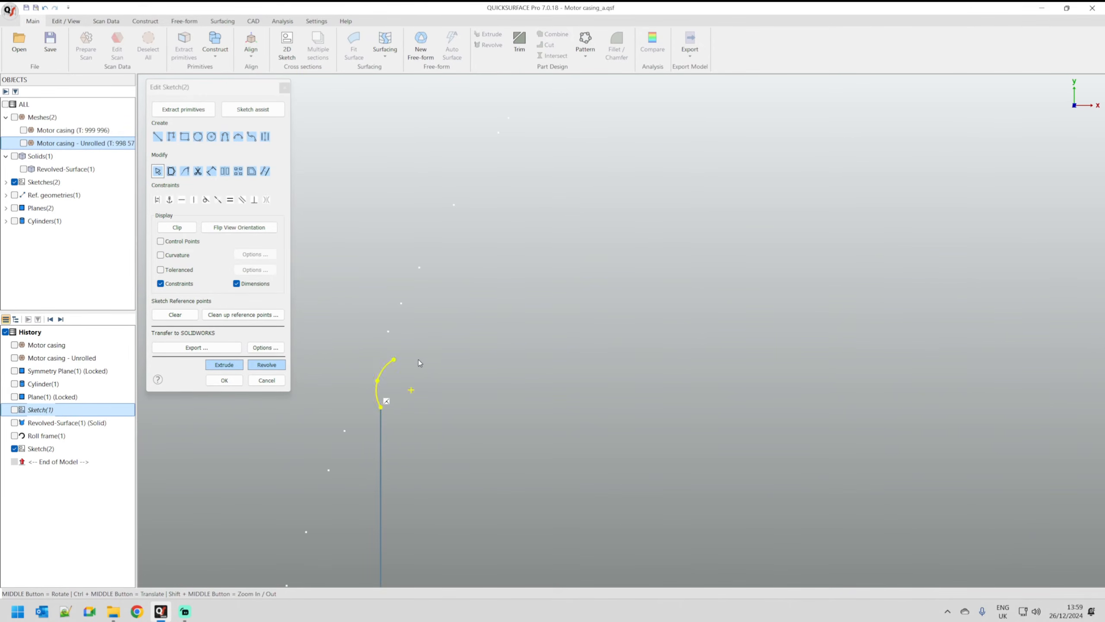
key(Delete)
- Fillet the middle window's upper-left corner between its side and top lines with a radius of about 8.31 mm
scroll(450, 333, down, 5)
scroll(450, 332, down, 4)
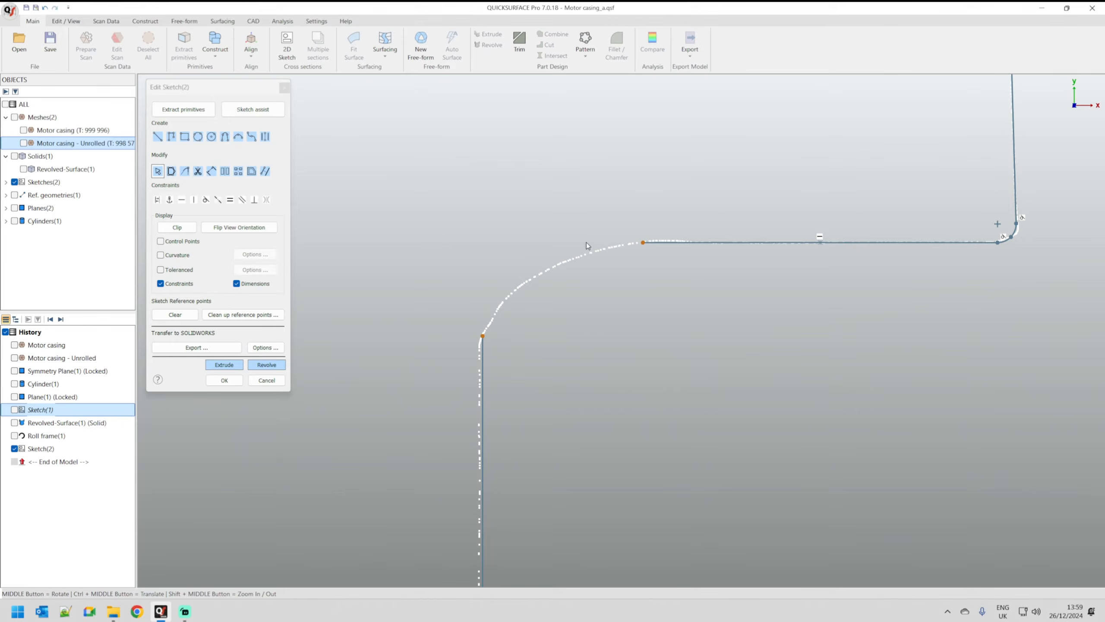
mouse_move(670, 196)
mouse_down()
mouse_move(561, 364)
mouse_move(452, 348)
mouse_move(457, 387)
mouse_up()
mouse_move(584, 330)
mouse_down()
mouse_move(488, 211)
mouse_move(507, 241)
mouse_up()
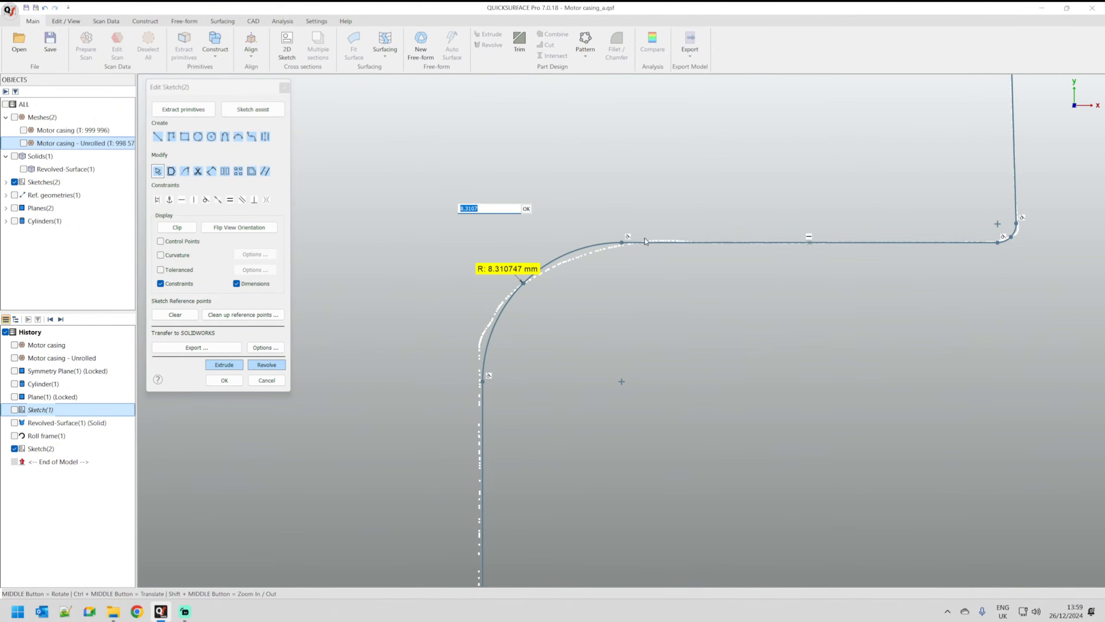
scroll(628, 188, down, 3)
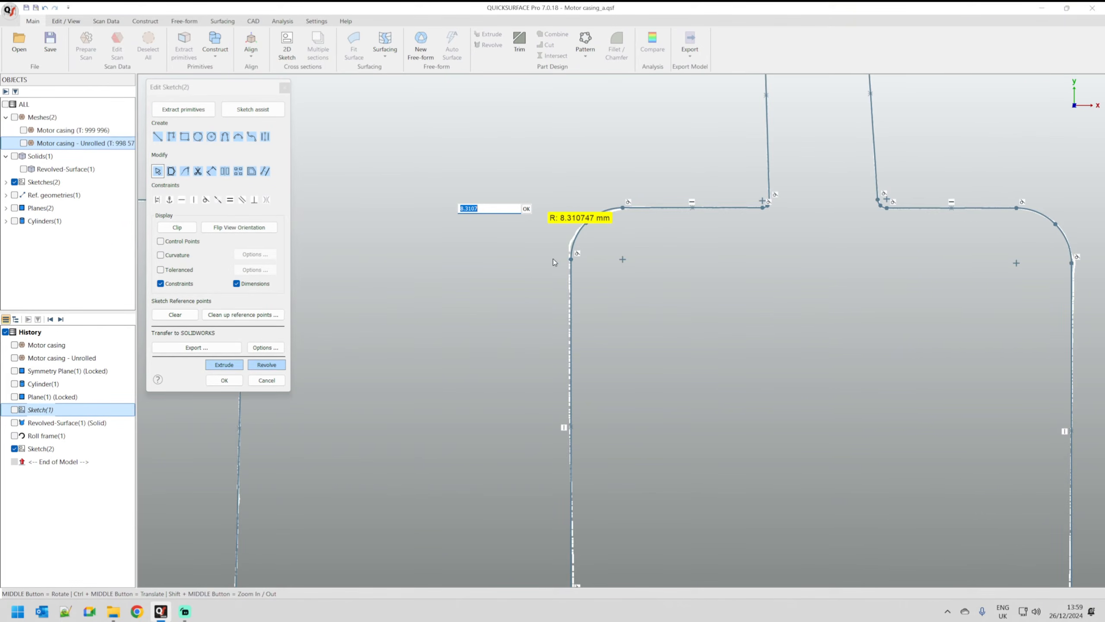
scroll(579, 213, up, 4)
click(583, 198)
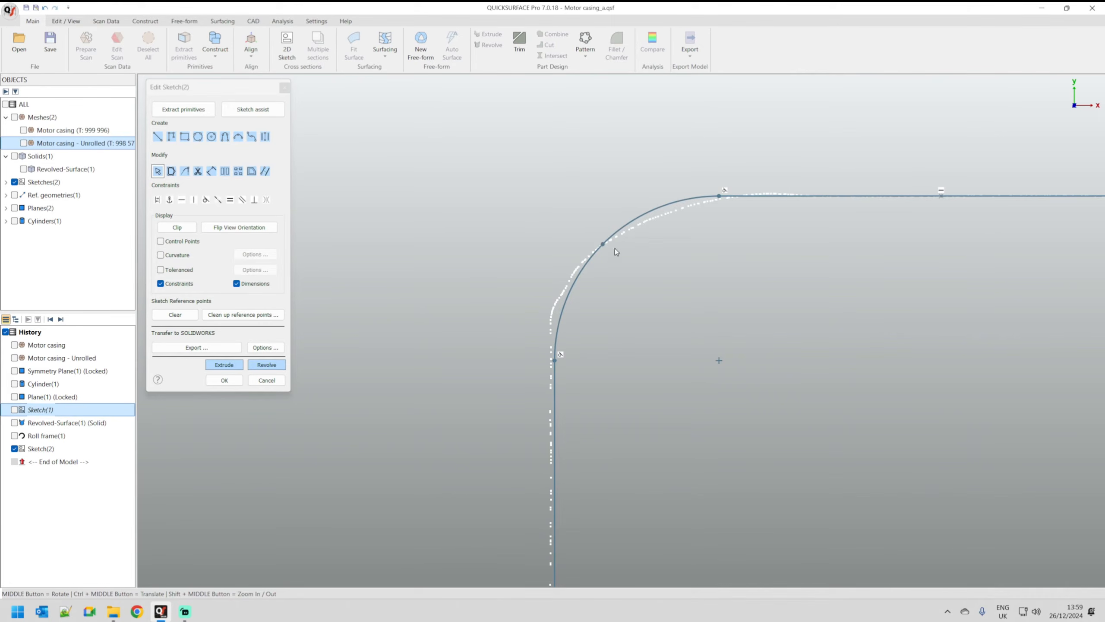
- Check the window and slot outlines against the section points and finish the sketch
scroll(618, 240, down, 5)
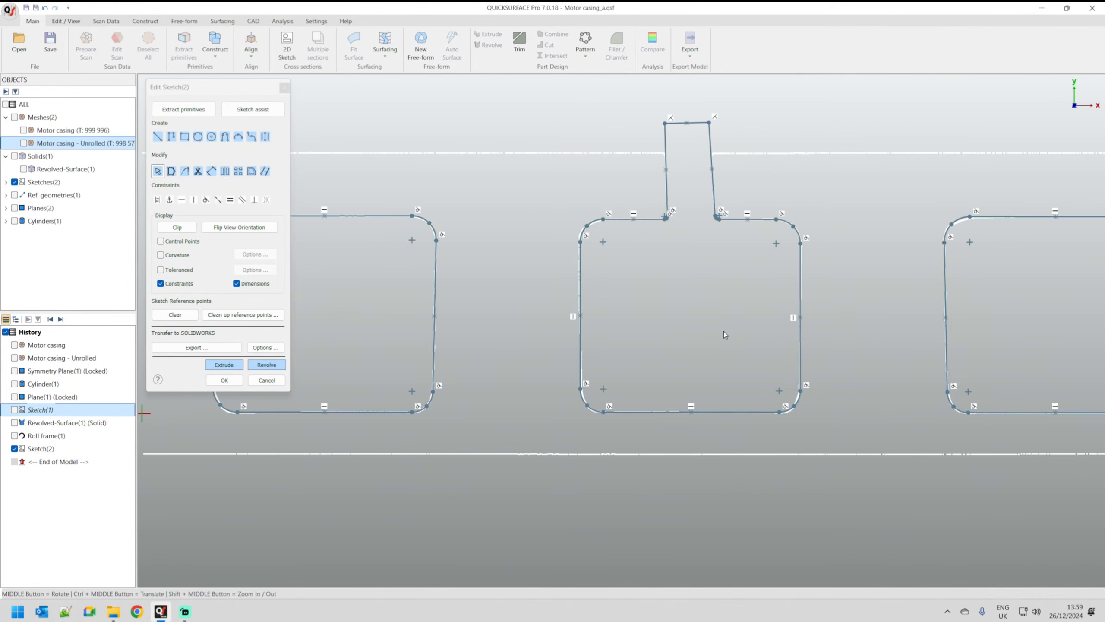
mouse_move(724, 331)
ctrl+middle_down()
mouse_move(562, 319)
mouse_move(808, 303)
ctrl+middle_up()
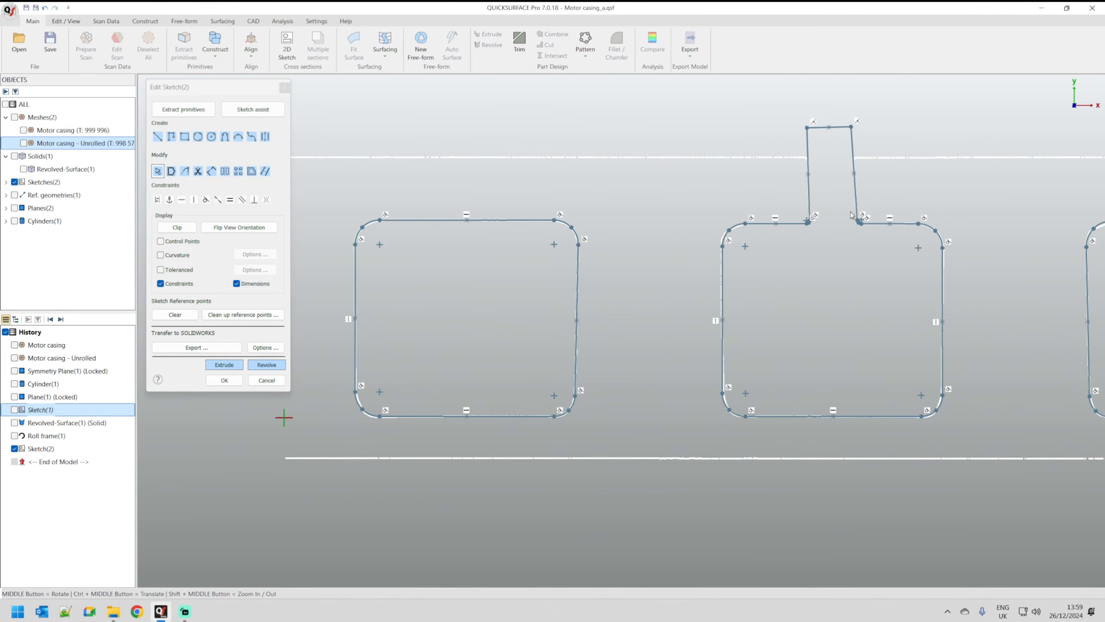
scroll(850, 215, up, 5)
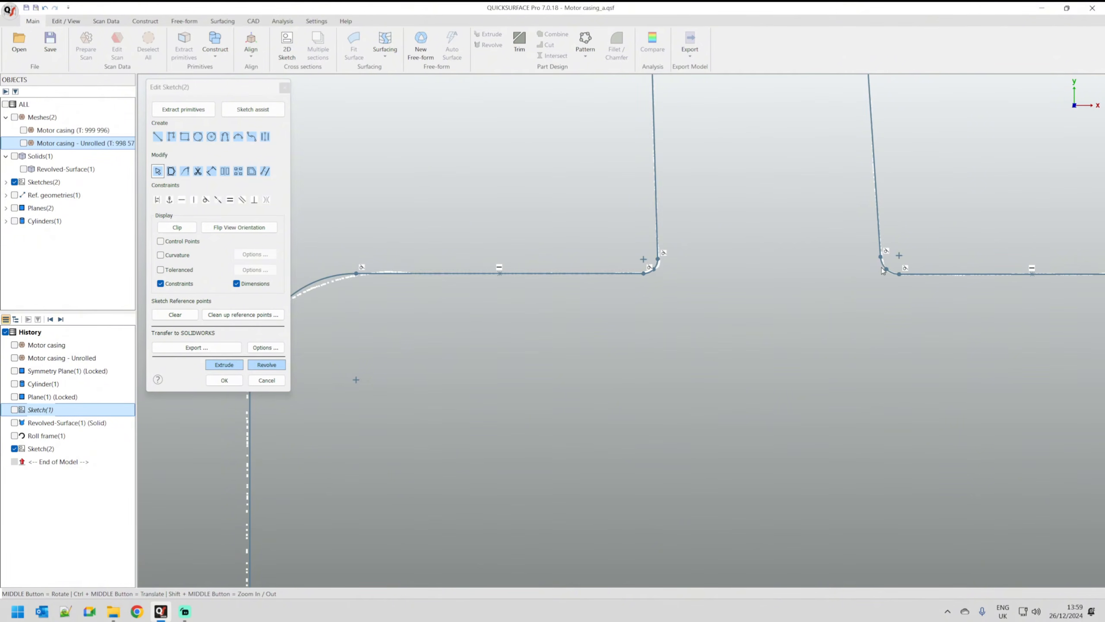
scroll(609, 290, down, 6)
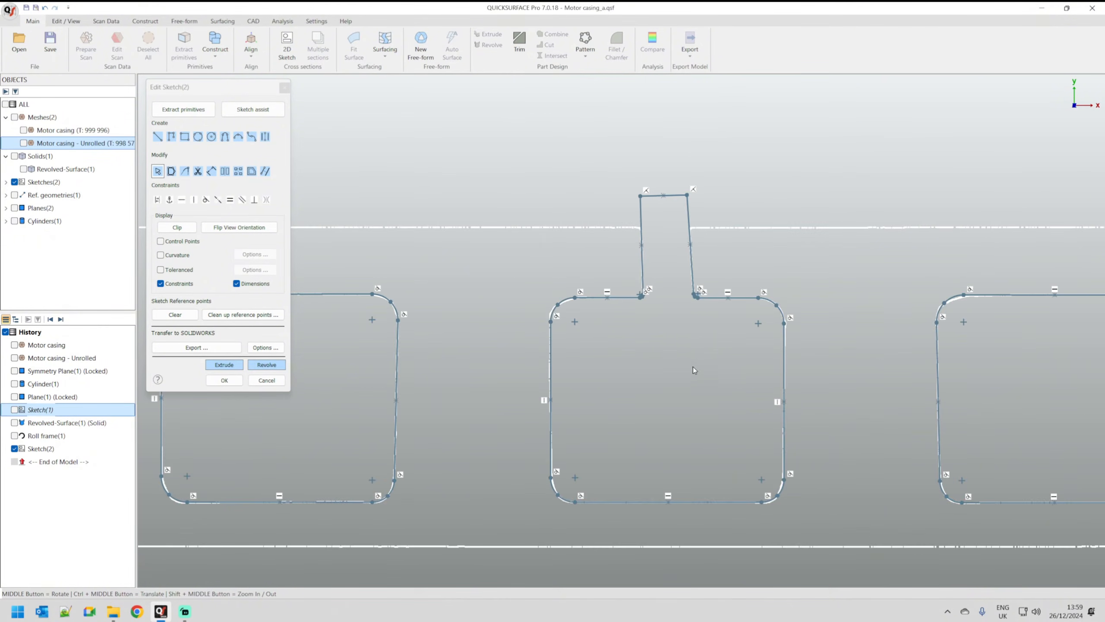
scroll(680, 322, up, 2)
scroll(679, 321, down, 2)
ctrl+middle_drag(554, 352, 649, 340)
click(225, 380)
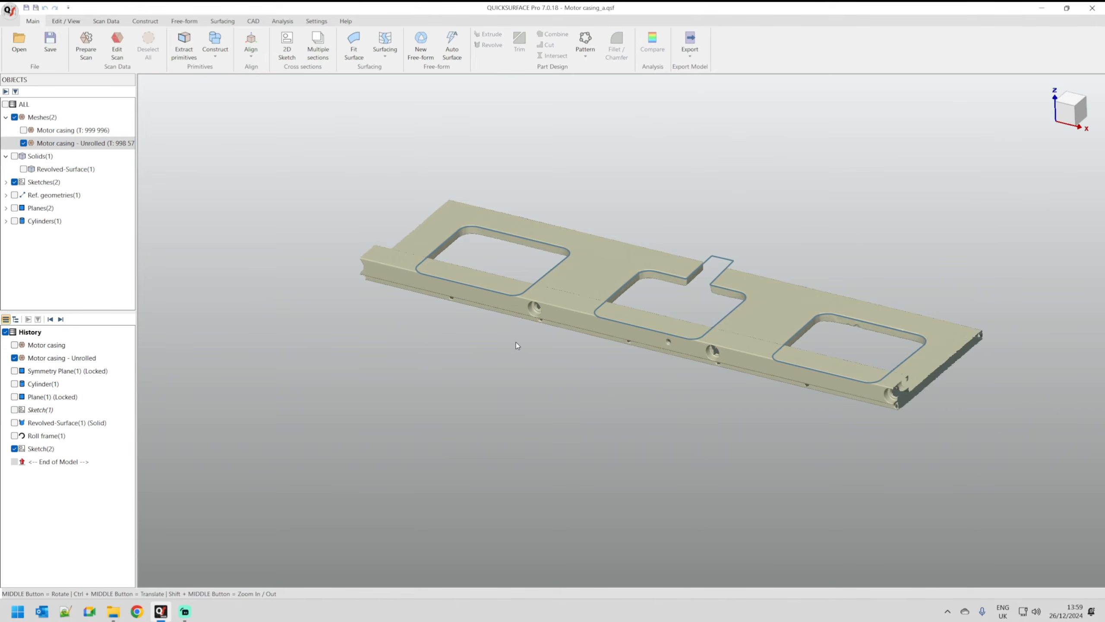
- Create a second sketch parallel to OXY through the unrolled mesh at an offset of about -5.67 mm
scroll(463, 238, up, 2)
click(286, 44)
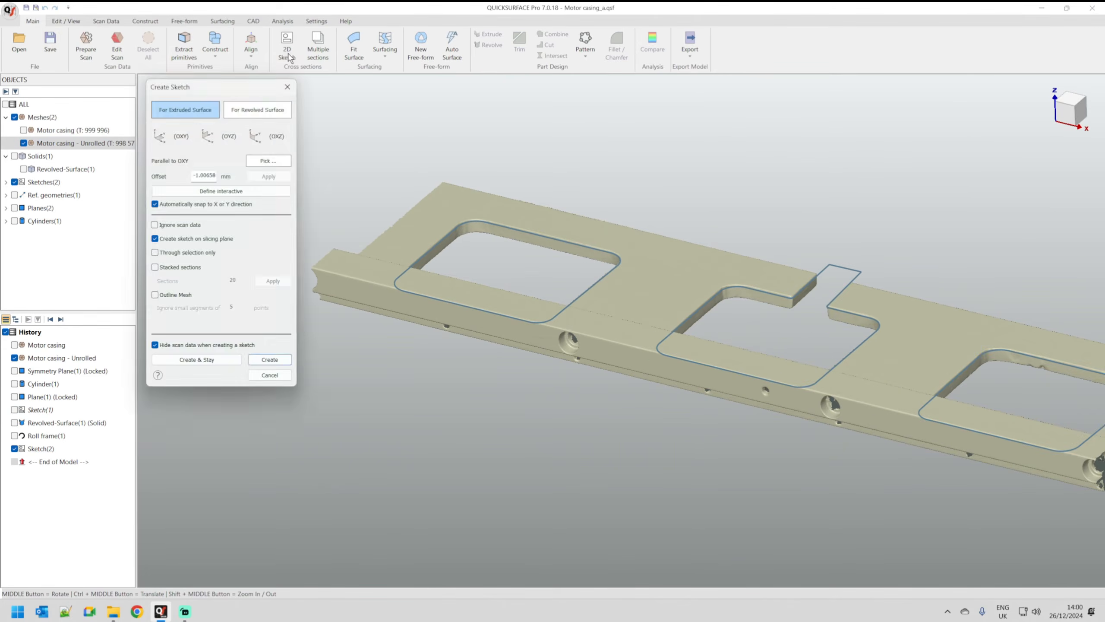
scroll(477, 237, up, 5)
drag(427, 199, 436, 236)
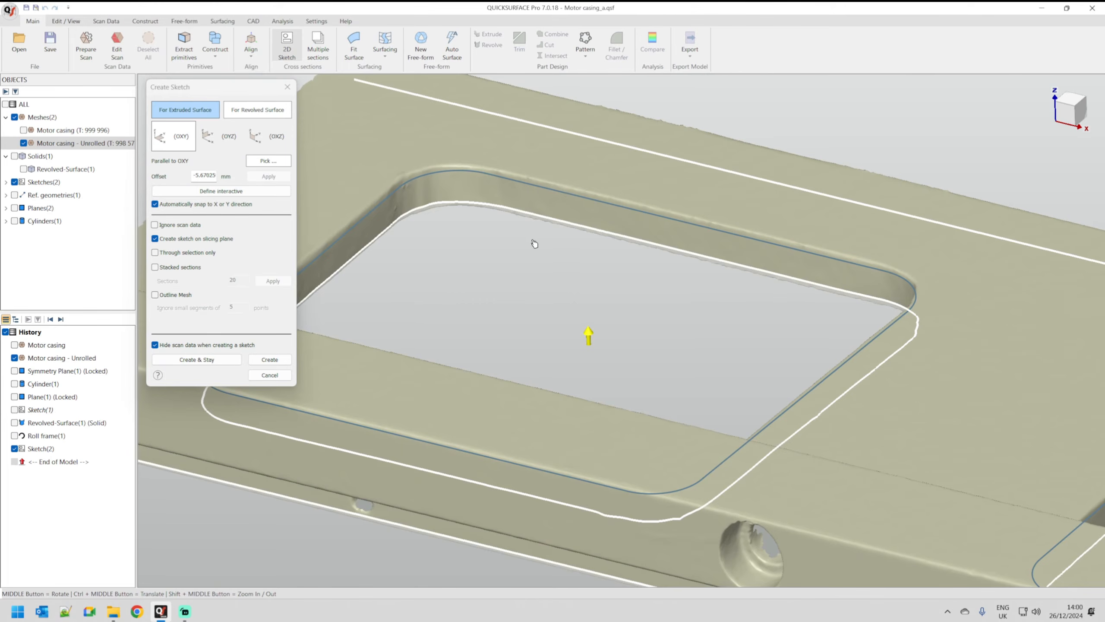
click(276, 360)
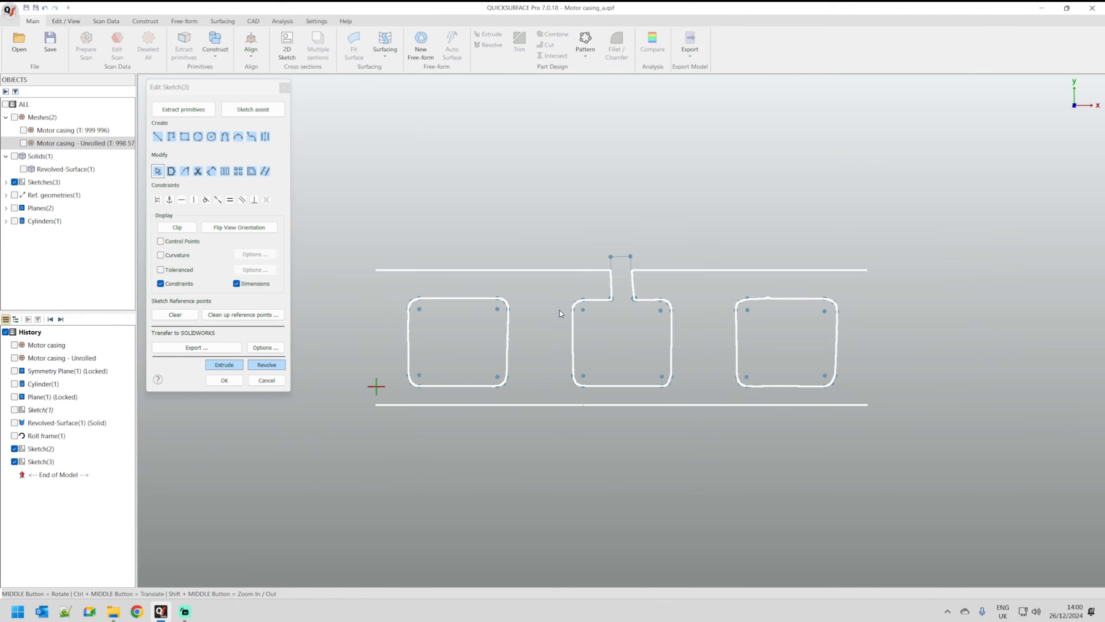
- Project the three window outlines of the first unrolled sketch into the current sketch as edge chains and finish the sketch
click(266, 172)
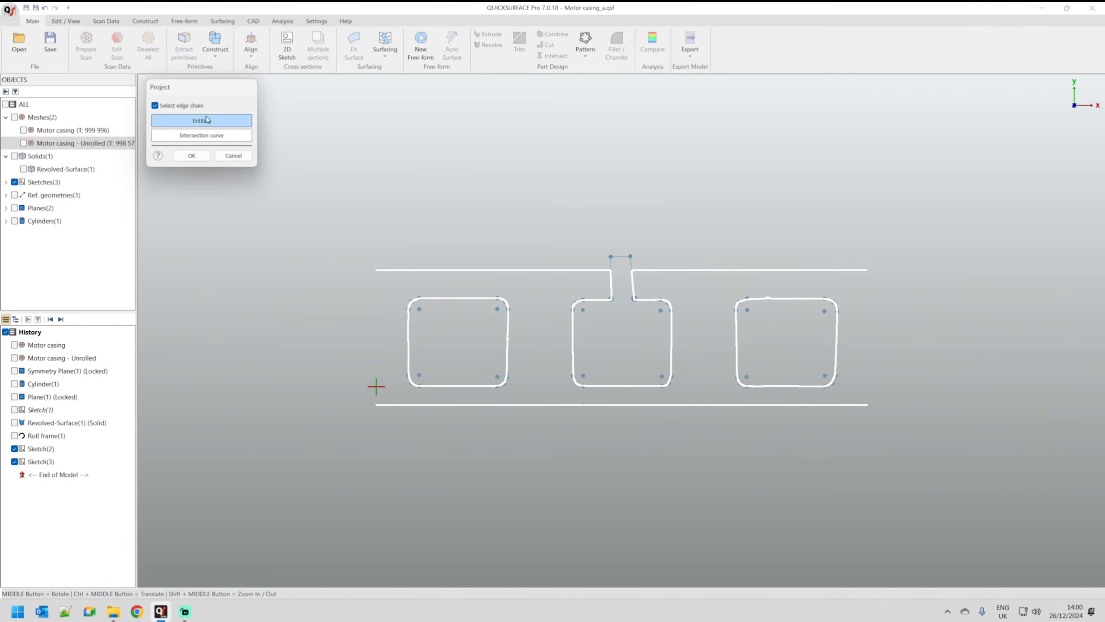
click(450, 299)
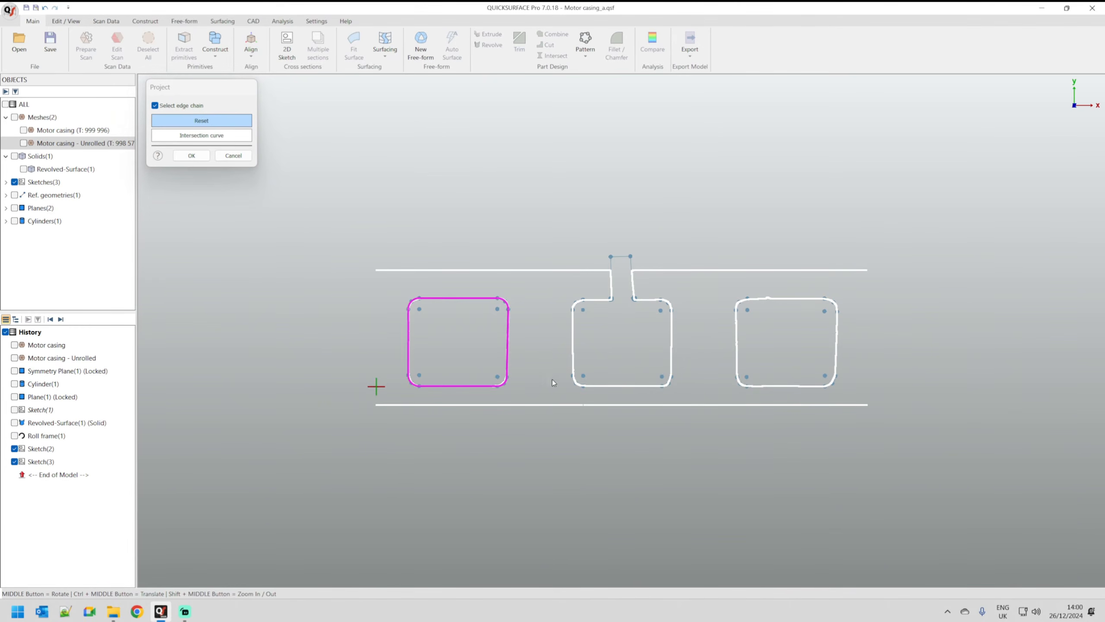
click(590, 302)
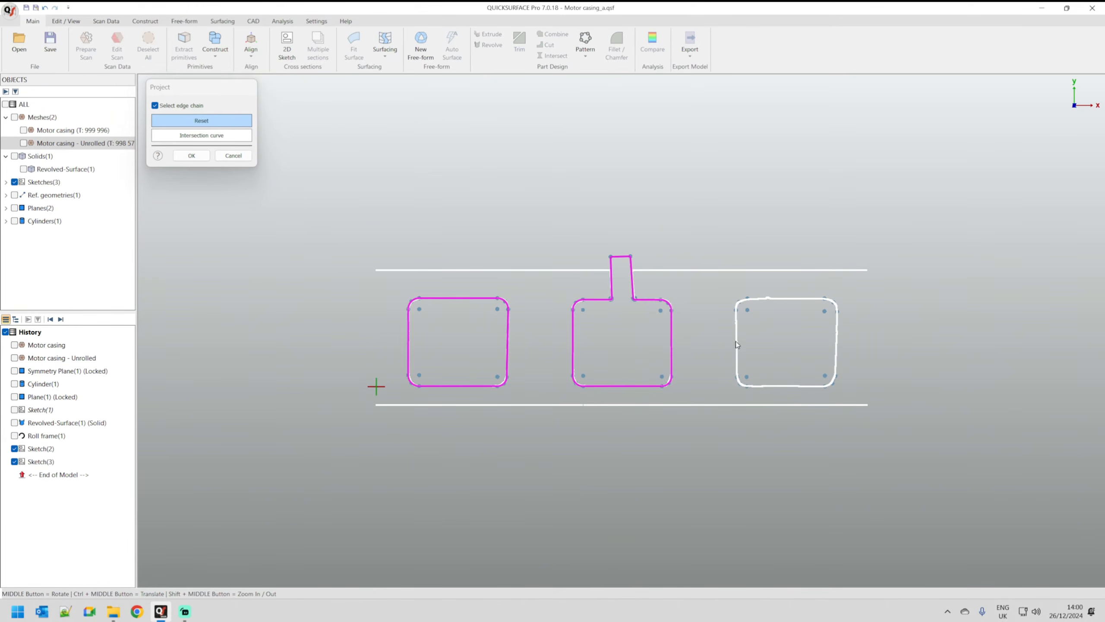
click(783, 300)
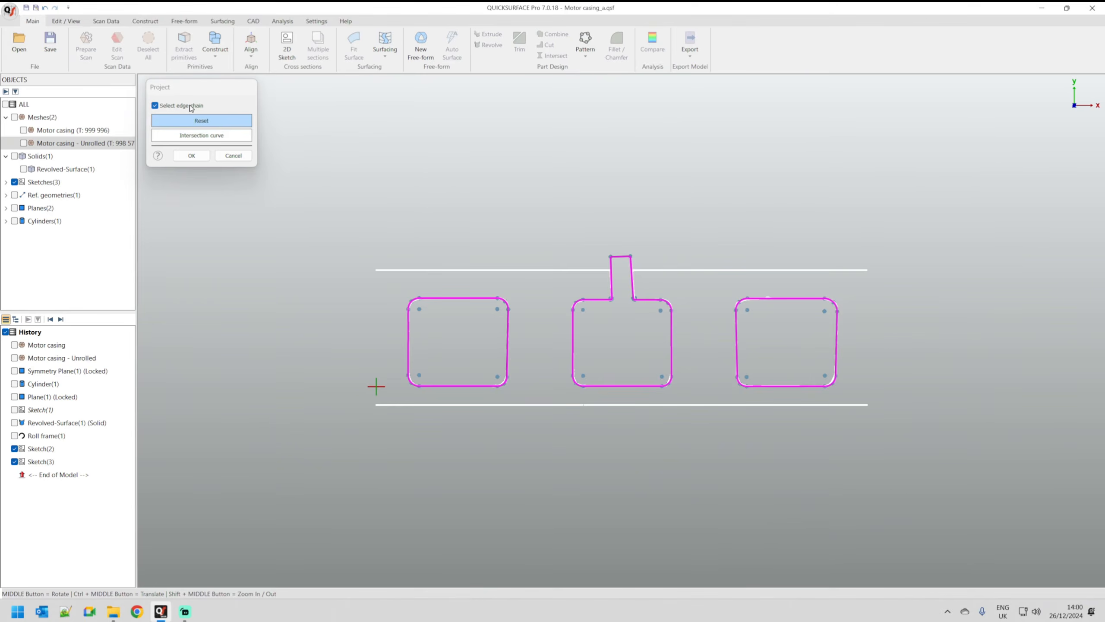
click(191, 156)
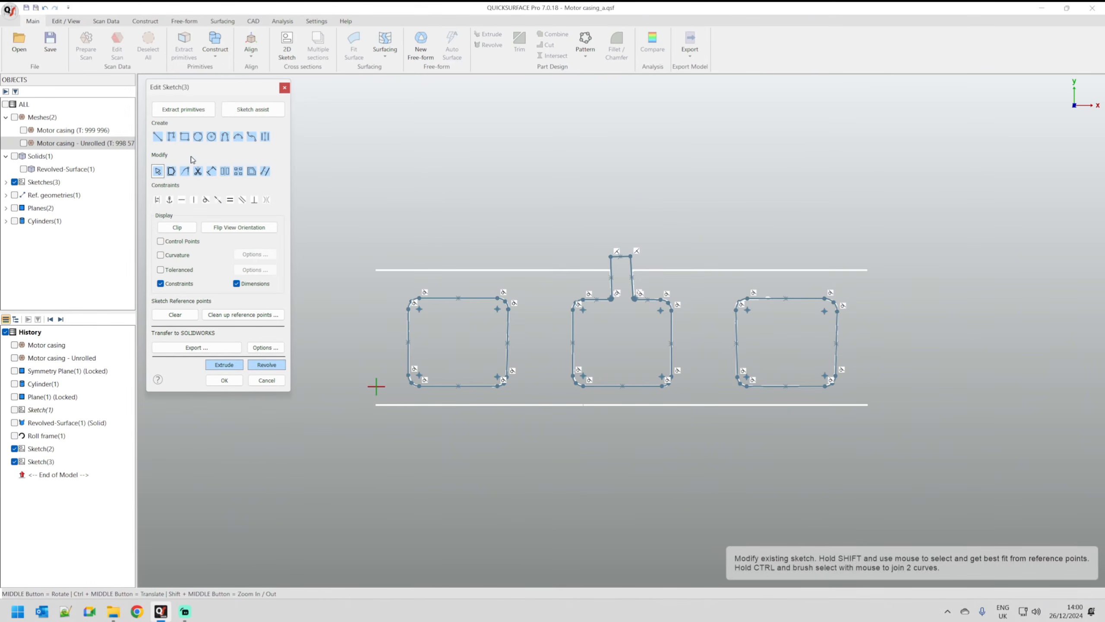
click(225, 379)
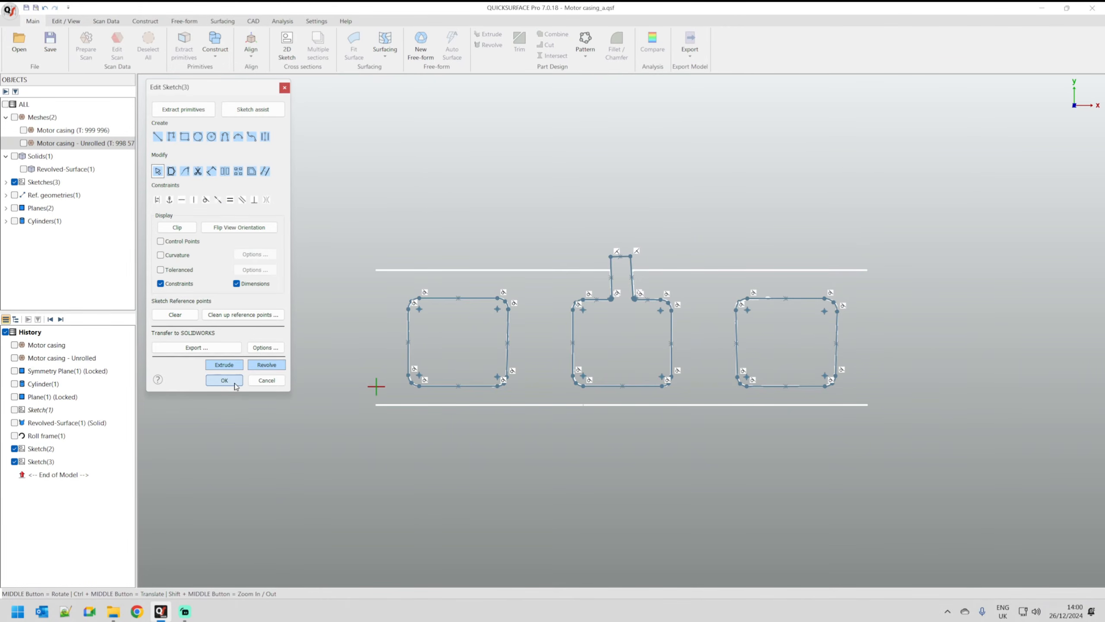
- Hide the unrolled mesh and show the original Motor casing mesh, briefly displaying the roll frame to check its location
scroll(517, 283, down, 5)
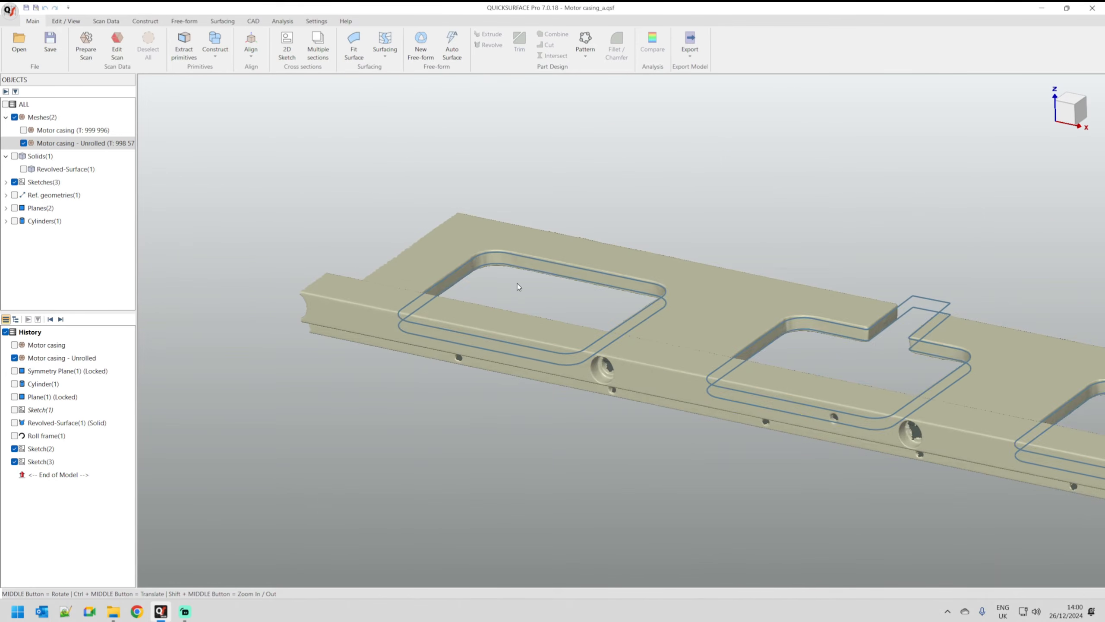
scroll(506, 300, down, 3)
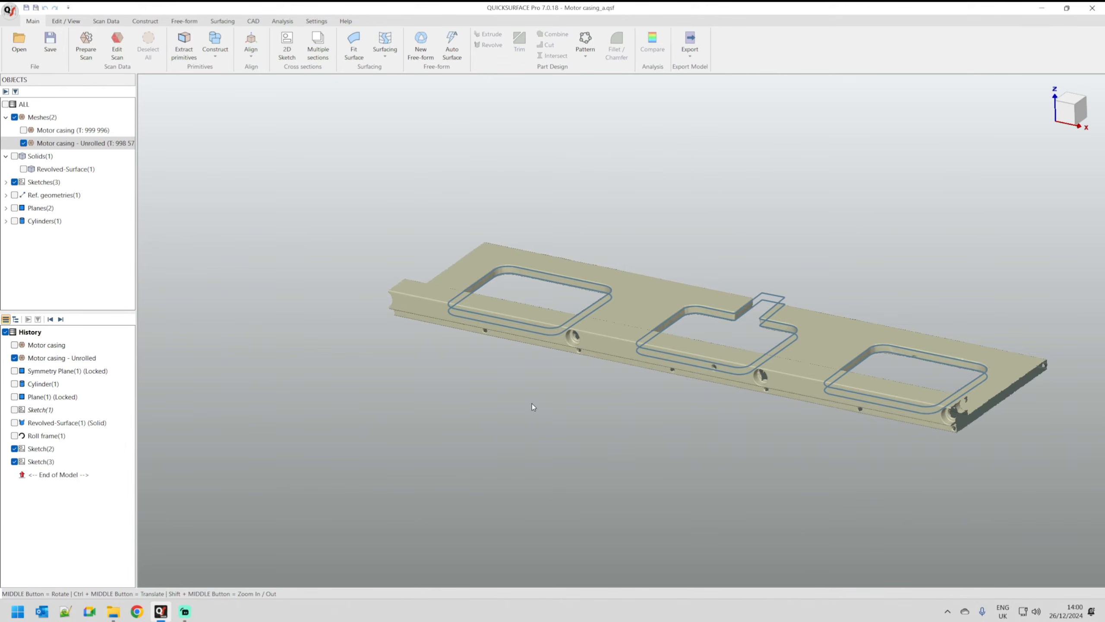
scroll(535, 410, down, 2)
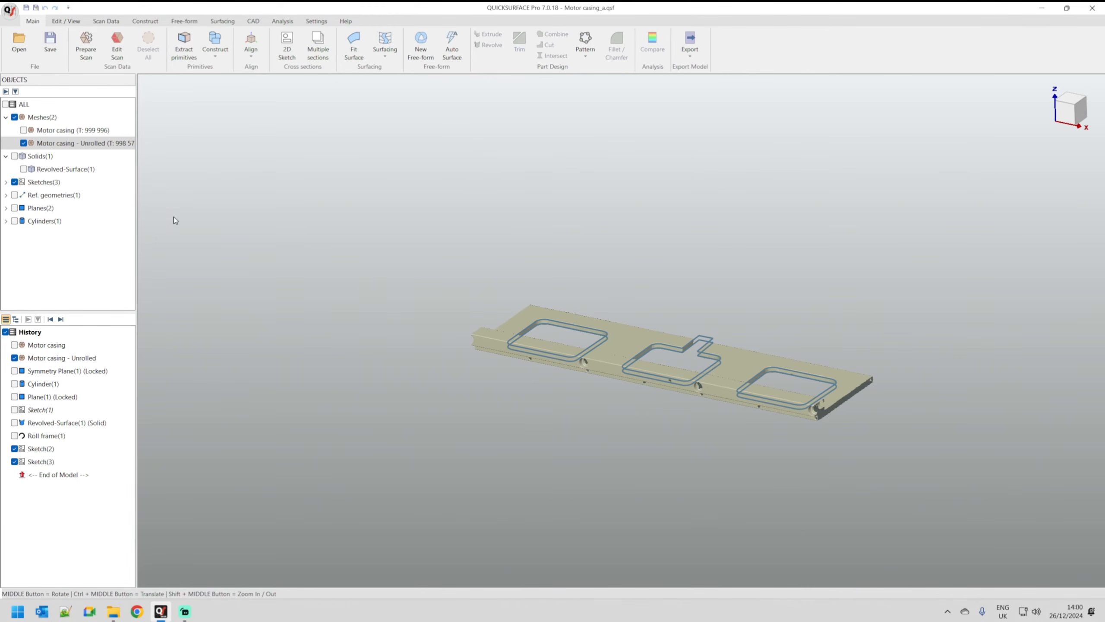
click(23, 143)
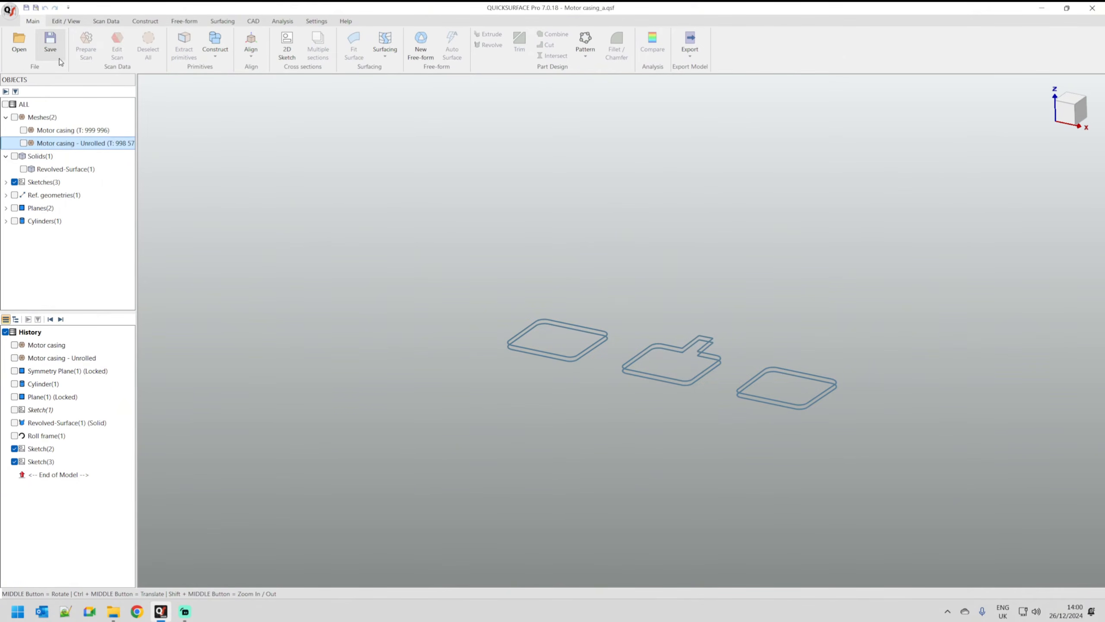
click(15, 345)
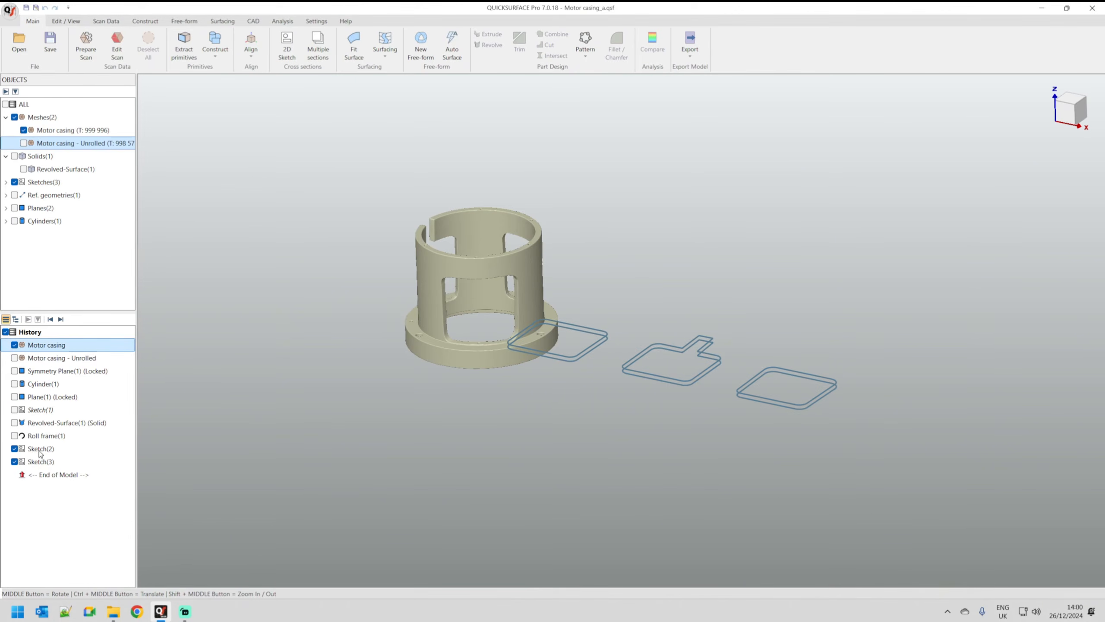
click(15, 435)
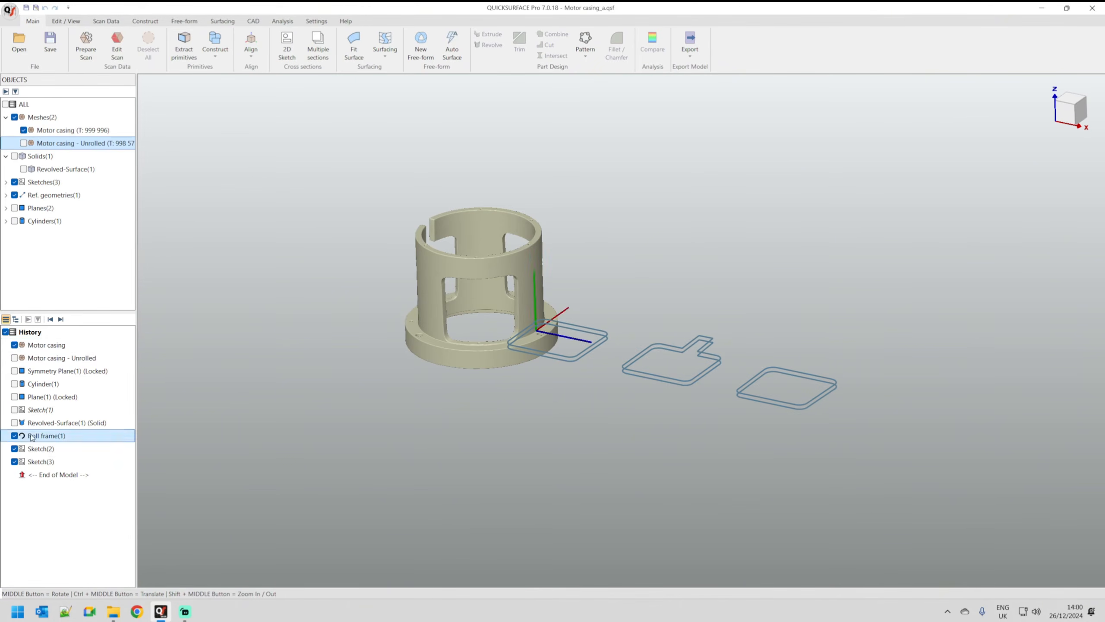
click(14, 435)
- Roll Sketch(2) around the casing with Roll 2D Sketch
click(34, 451)
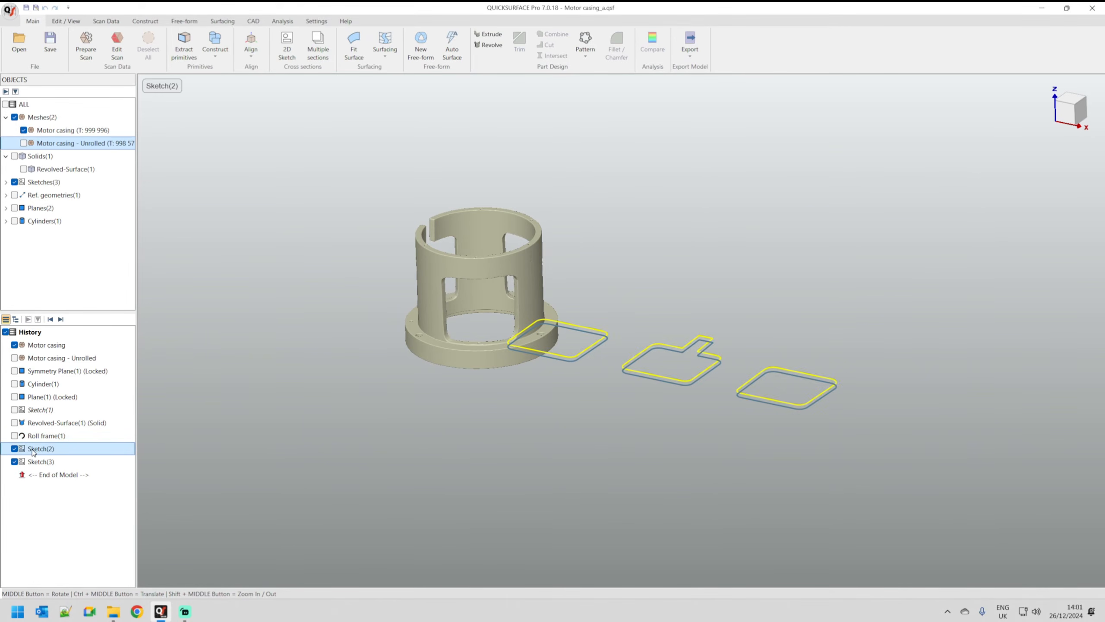
right_click(34, 452)
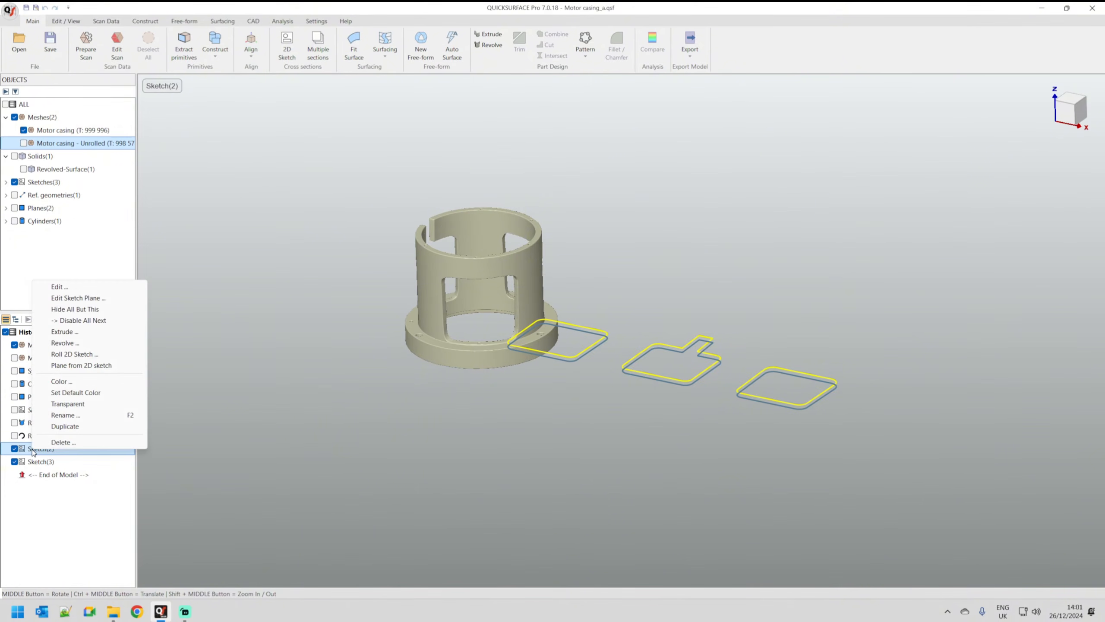
click(68, 354)
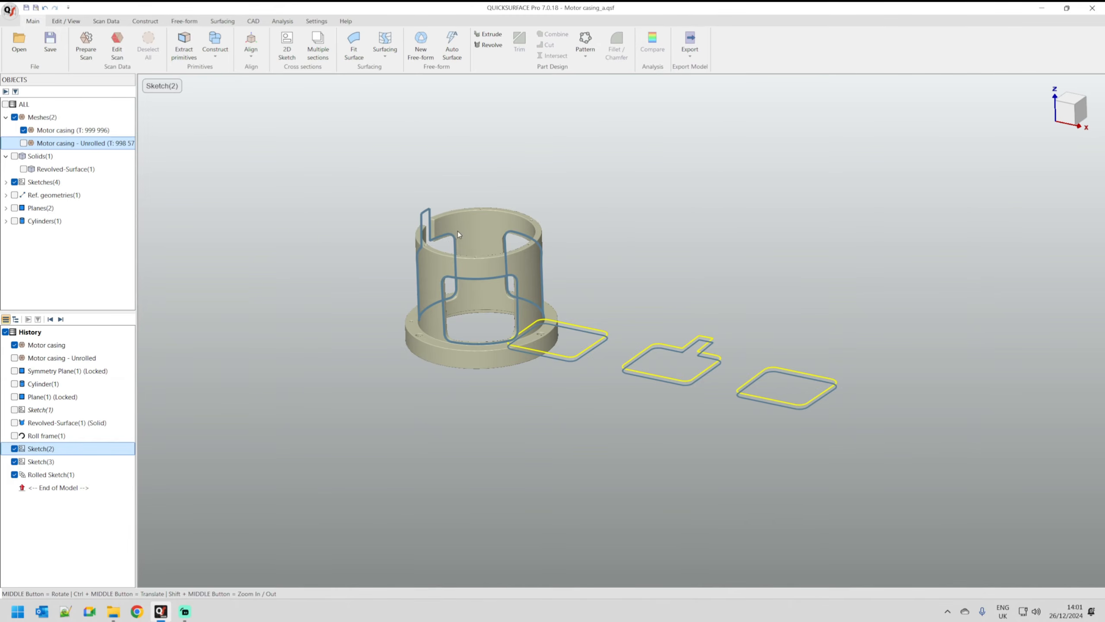
mouse_move(442, 445)
middle_down()
mouse_move(564, 446)
mouse_move(513, 496)
mouse_move(469, 477)
middle_up()
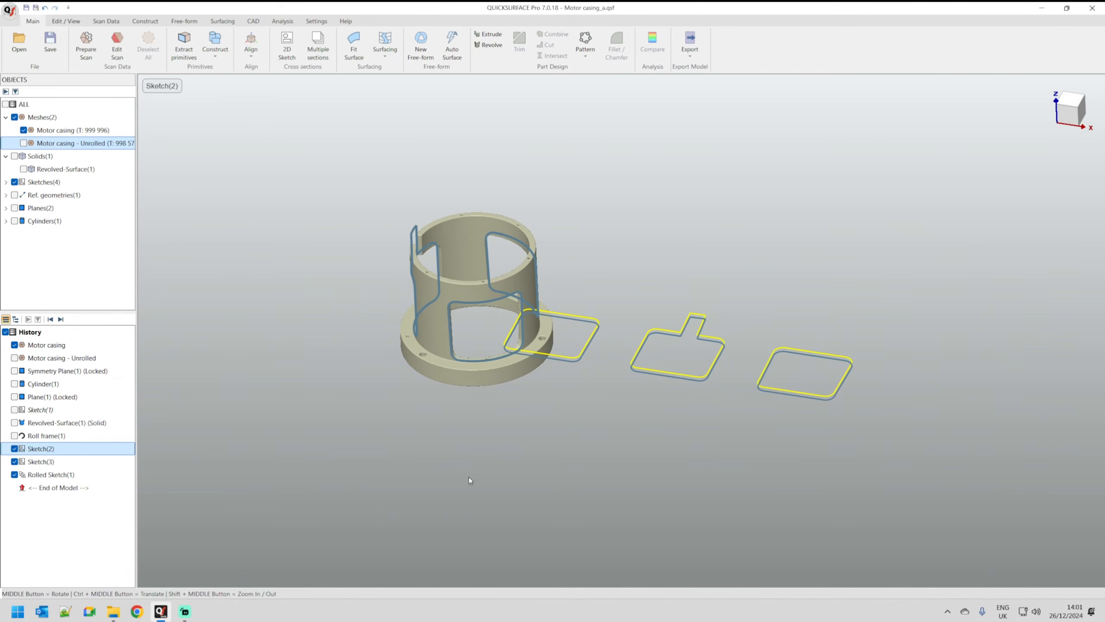
- Roll Sketch(3) around the casing with Roll 2D Sketch and hide both flat sketches, Sketch(2) and Sketch(3)
click(40, 463)
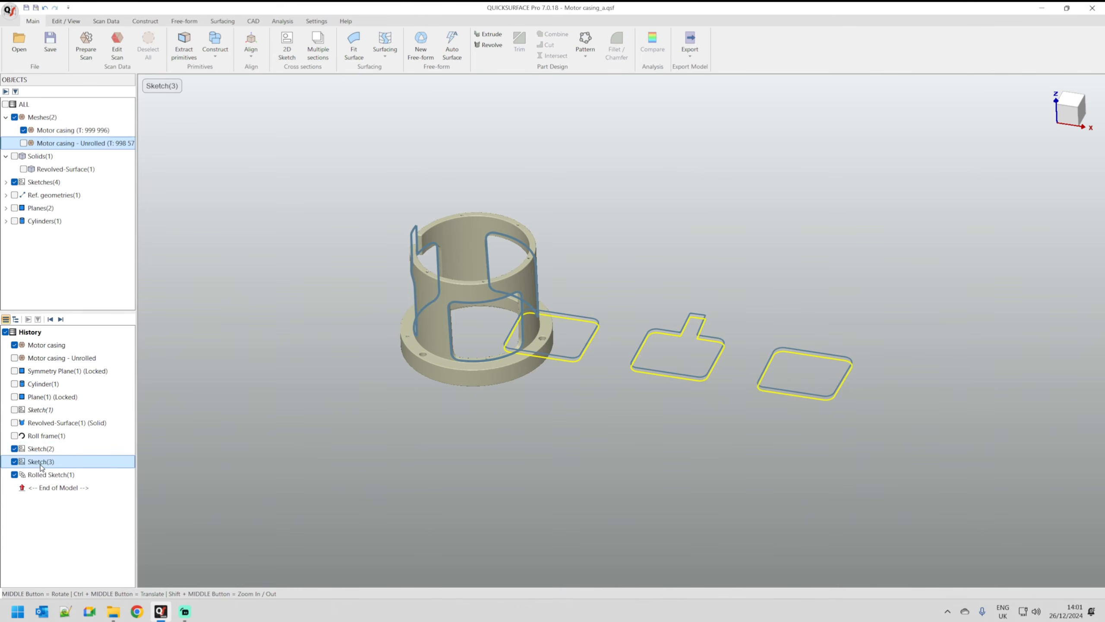
right_click(45, 466)
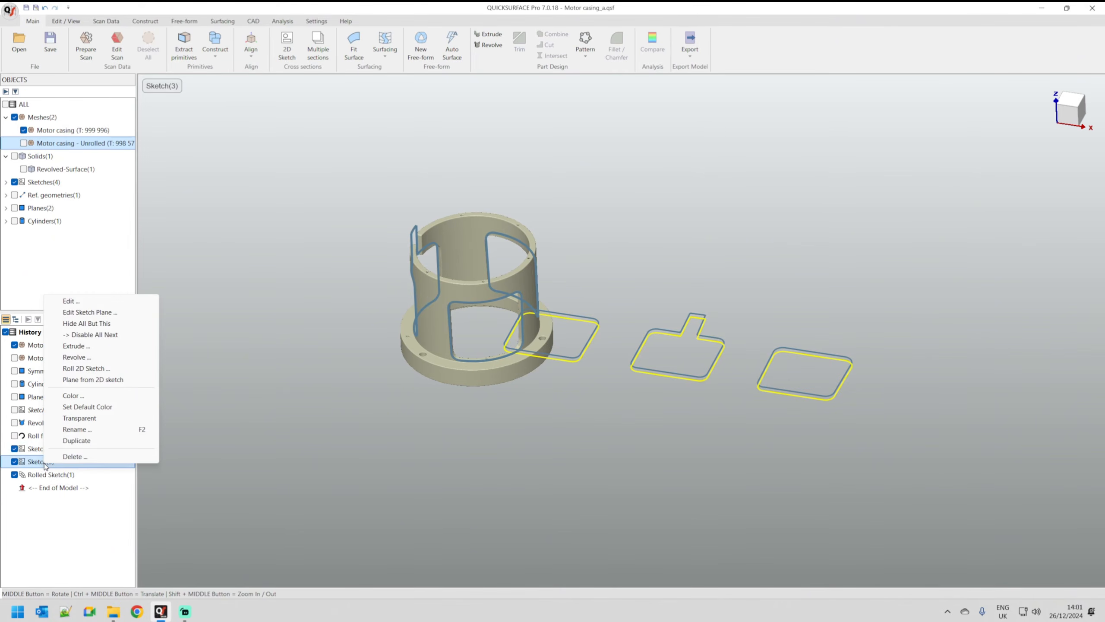
click(86, 368)
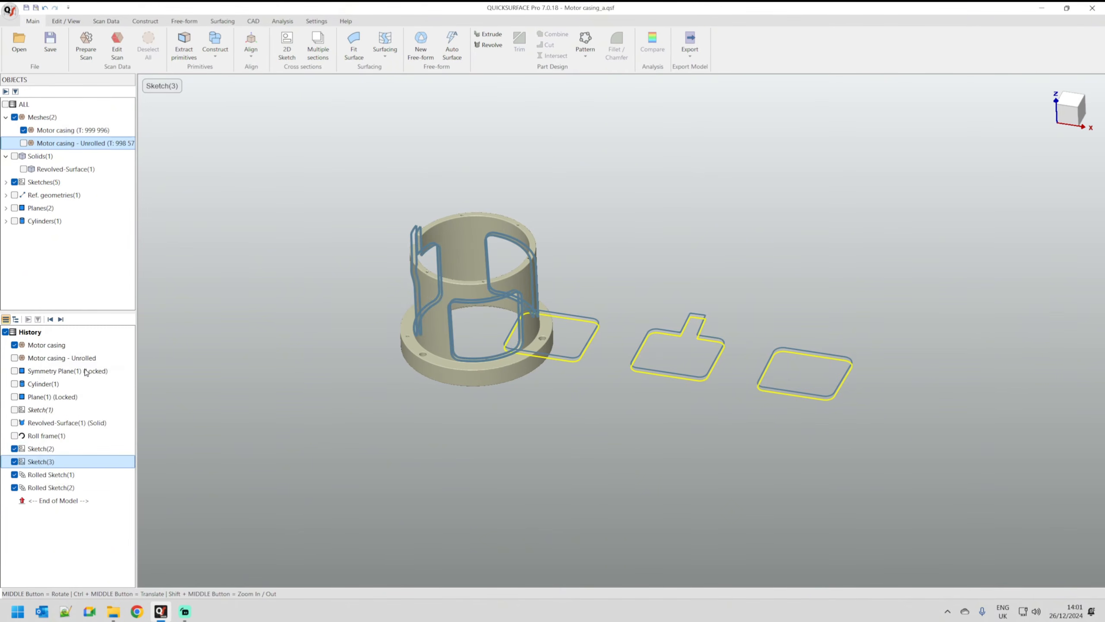
click(14, 461)
click(14, 448)
- Compare the rolled outlines with the casing windows from several sides, and hide the Motor casing mesh
scroll(367, 287, up, 3)
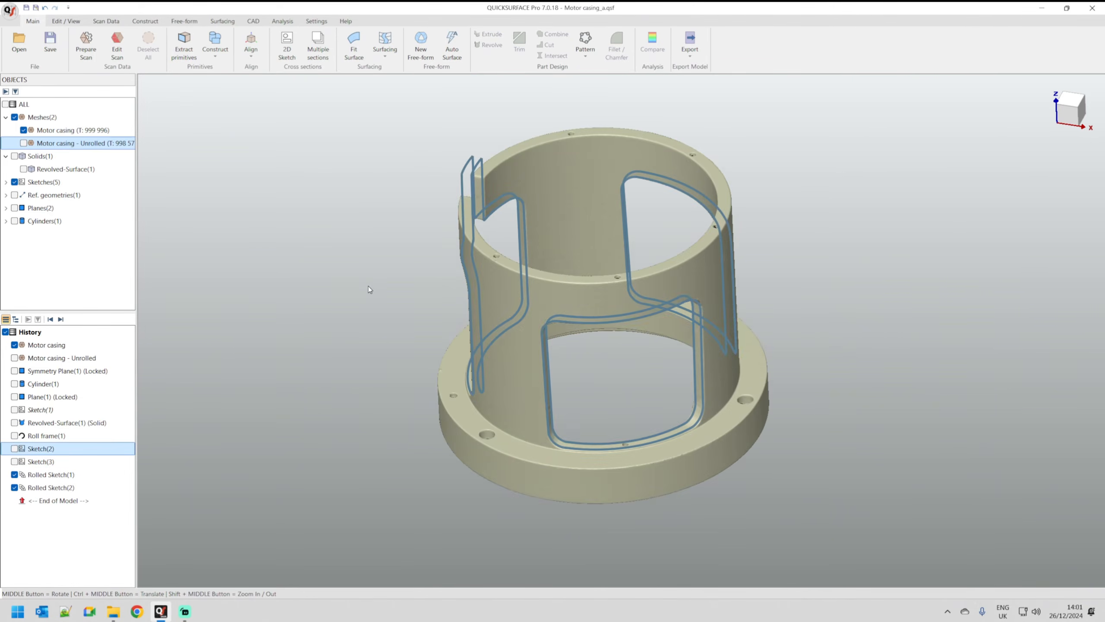
middle_drag(394, 400, 295, 279)
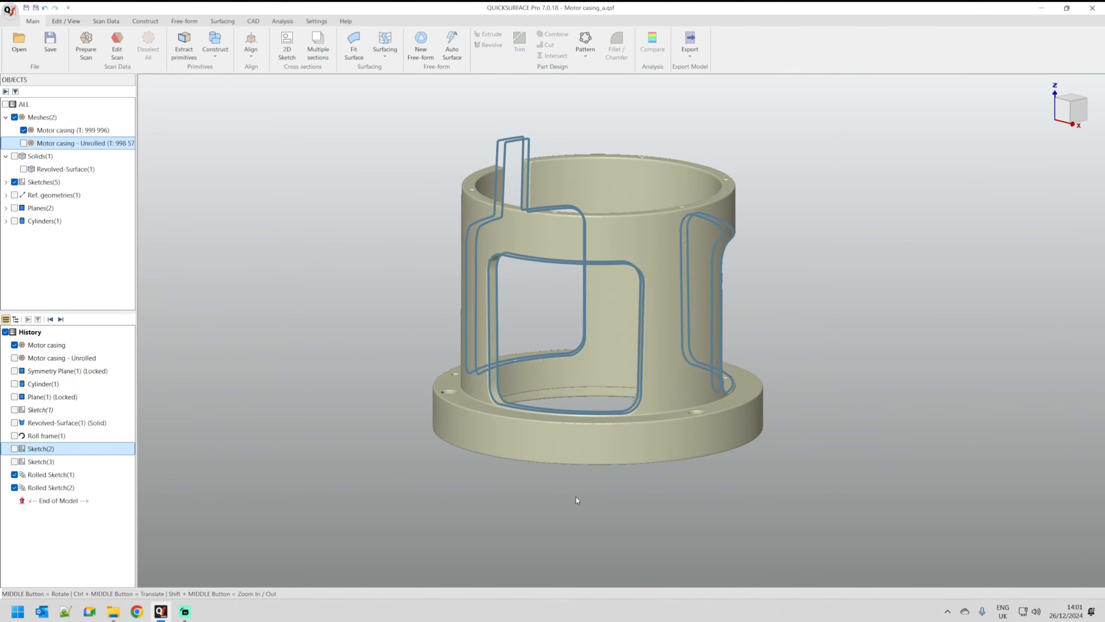
middle_drag(576, 497, 857, 510)
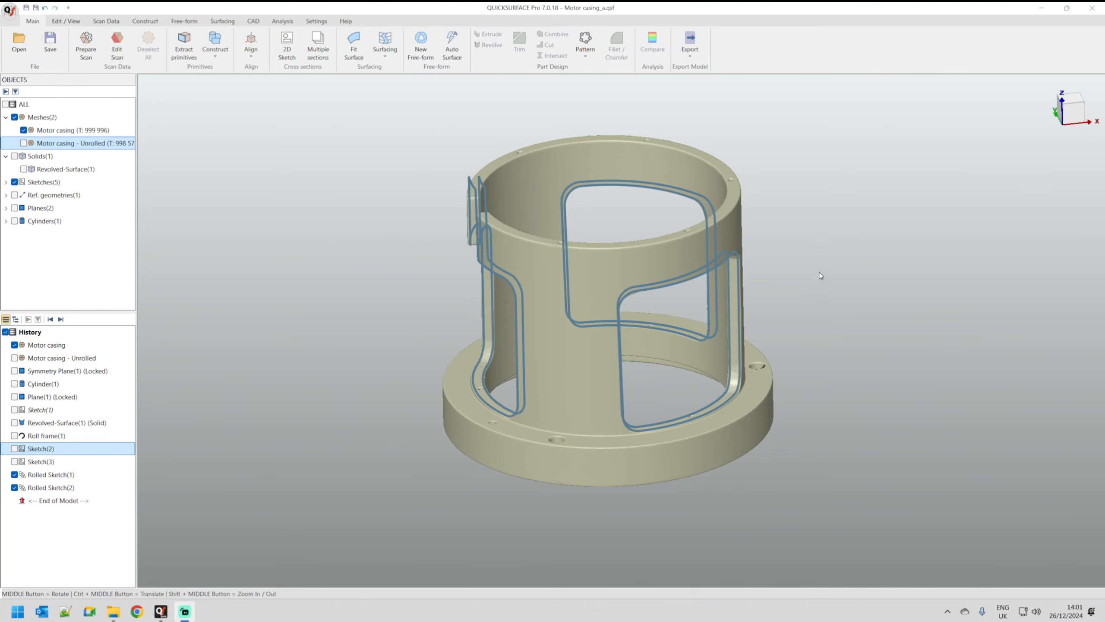
middle_drag(839, 275, 859, 280)
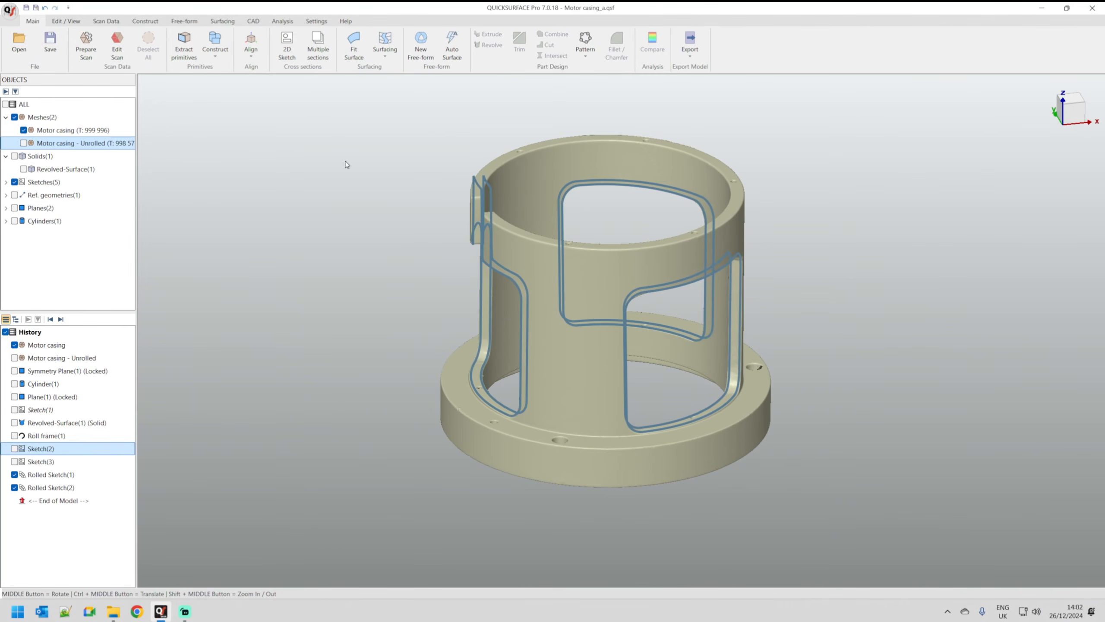
click(23, 131)
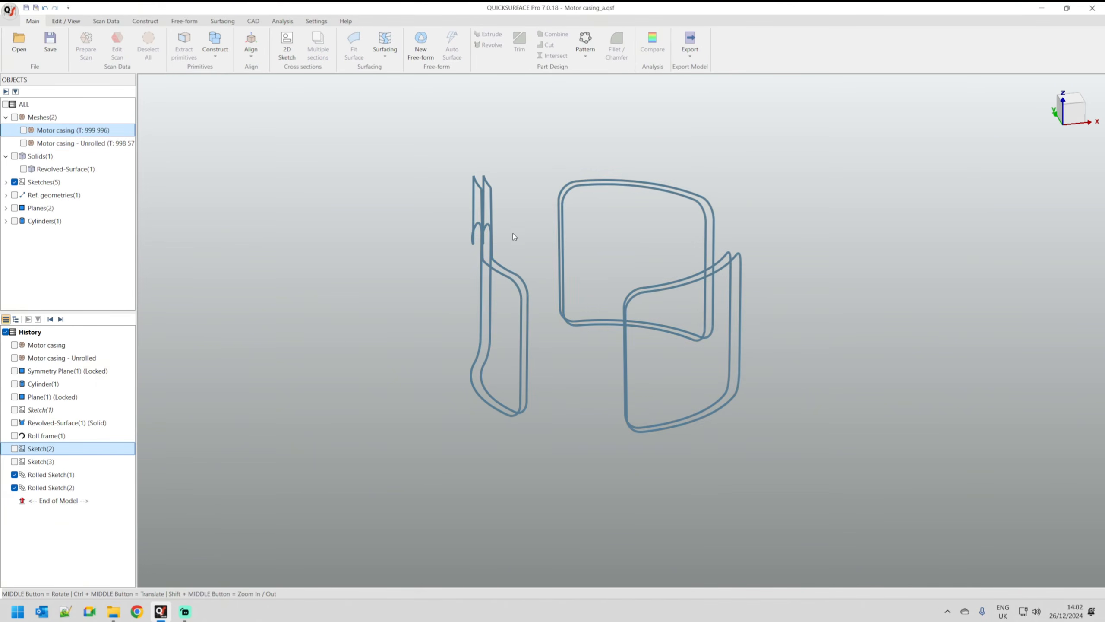
mouse_move(516, 245)
middle_down()
mouse_move(545, 382)
mouse_move(593, 395)
mouse_move(574, 383)
middle_up()
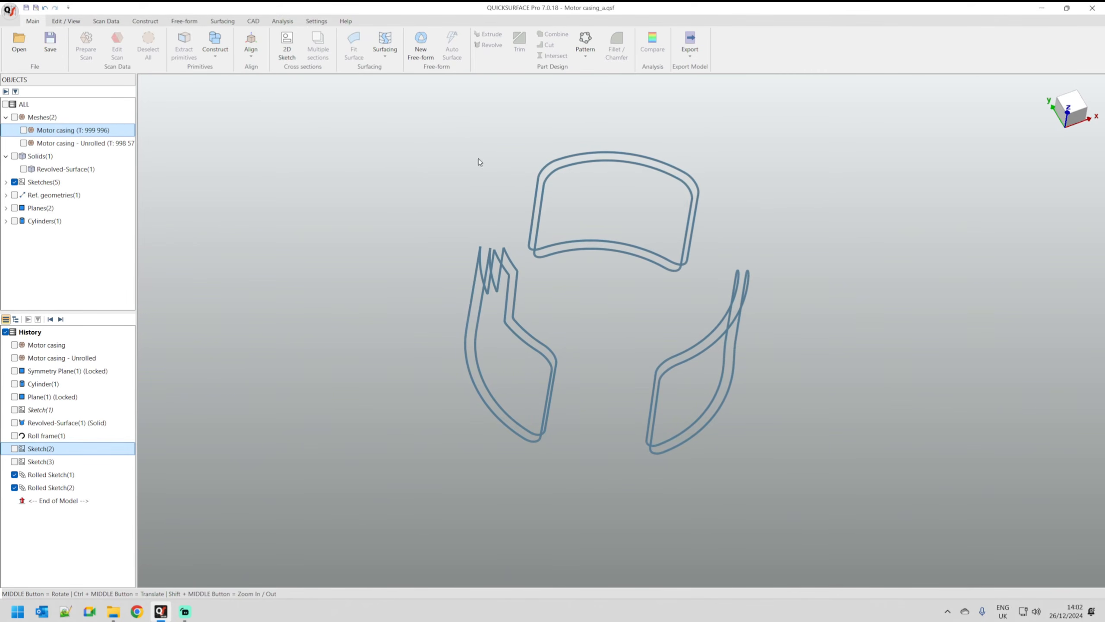
- Start a Loft between the outer and inner rolled outlines of the plain window at the back, selecting whole edge chains
click(388, 55)
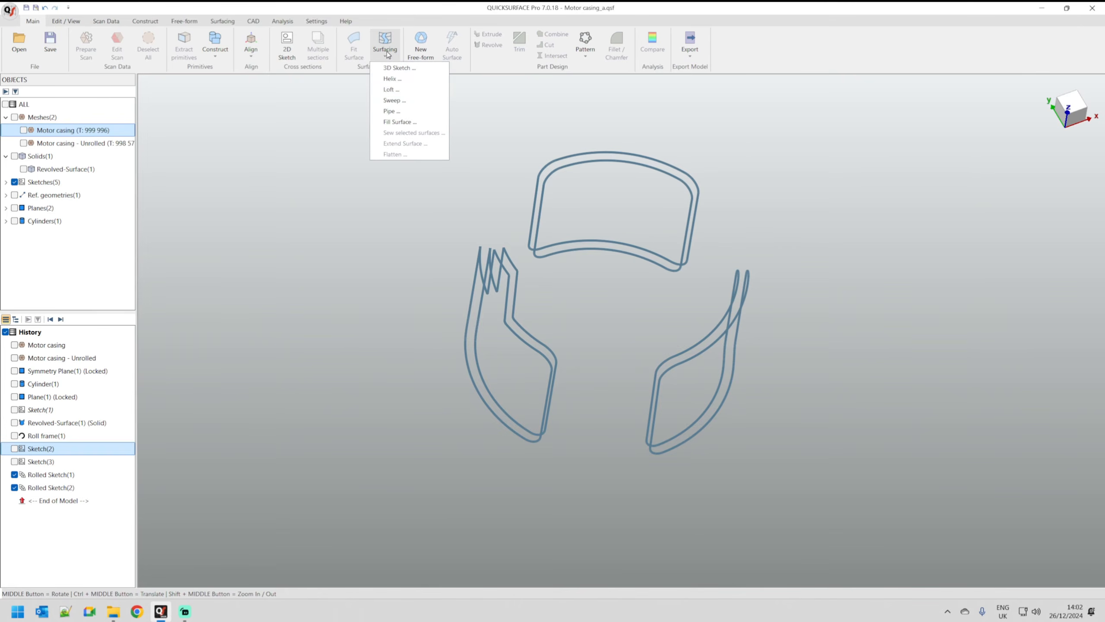
click(390, 90)
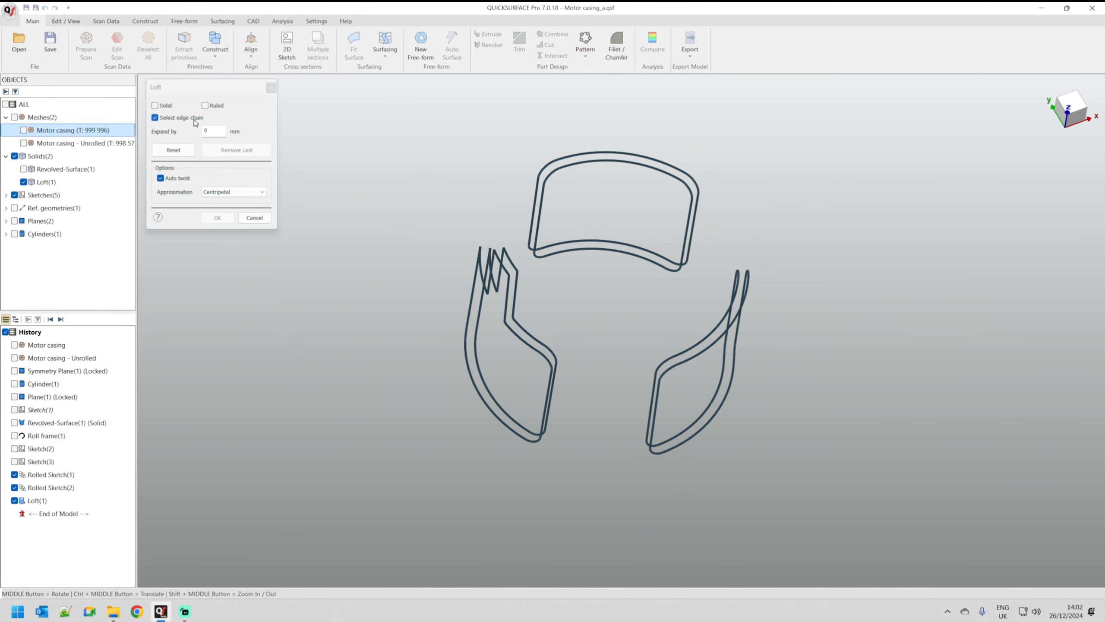
middle_drag(475, 109, 476, 133)
scroll(569, 107, up, 3)
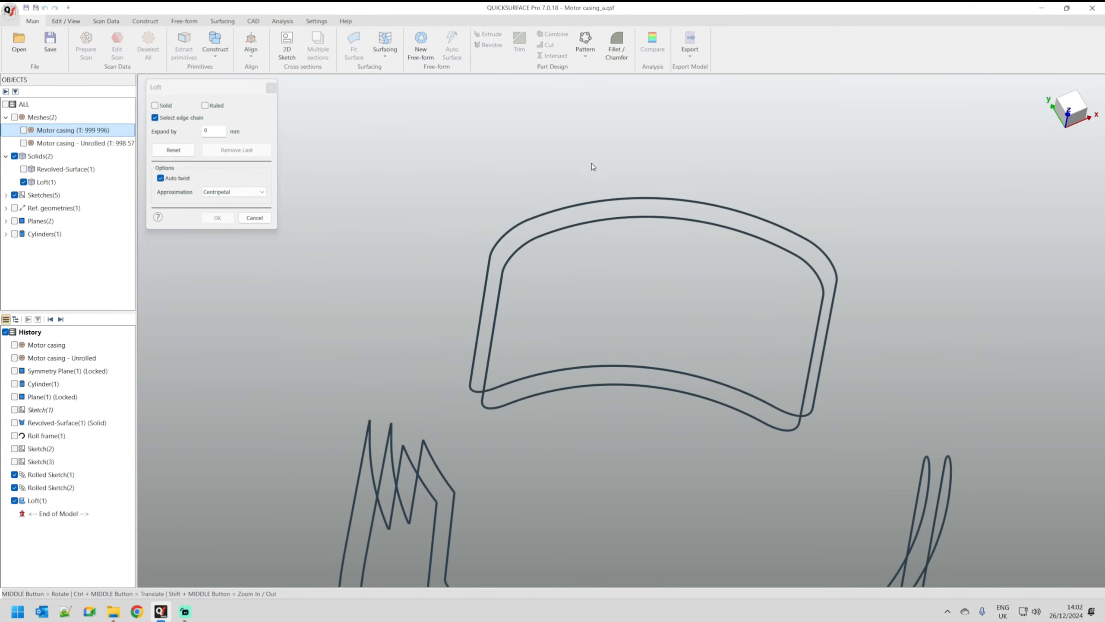
click(589, 208)
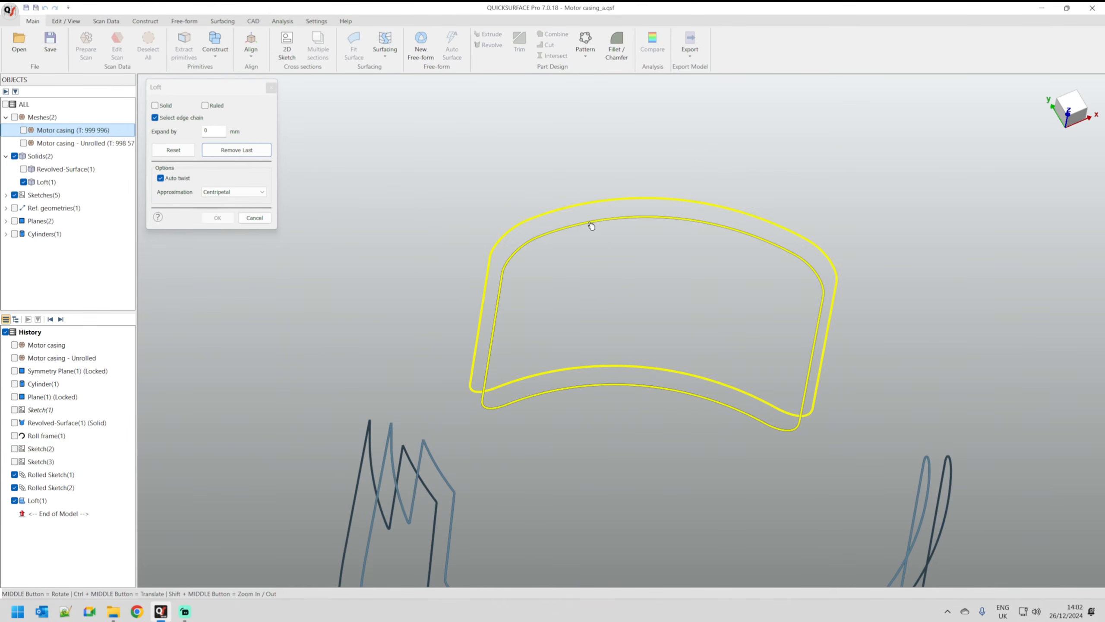
click(591, 225)
- Show the Motor casing mesh, expand the window loft by 3 mm beyond the wall and create the surface
middle_drag(594, 283, 689, 383)
click(23, 130)
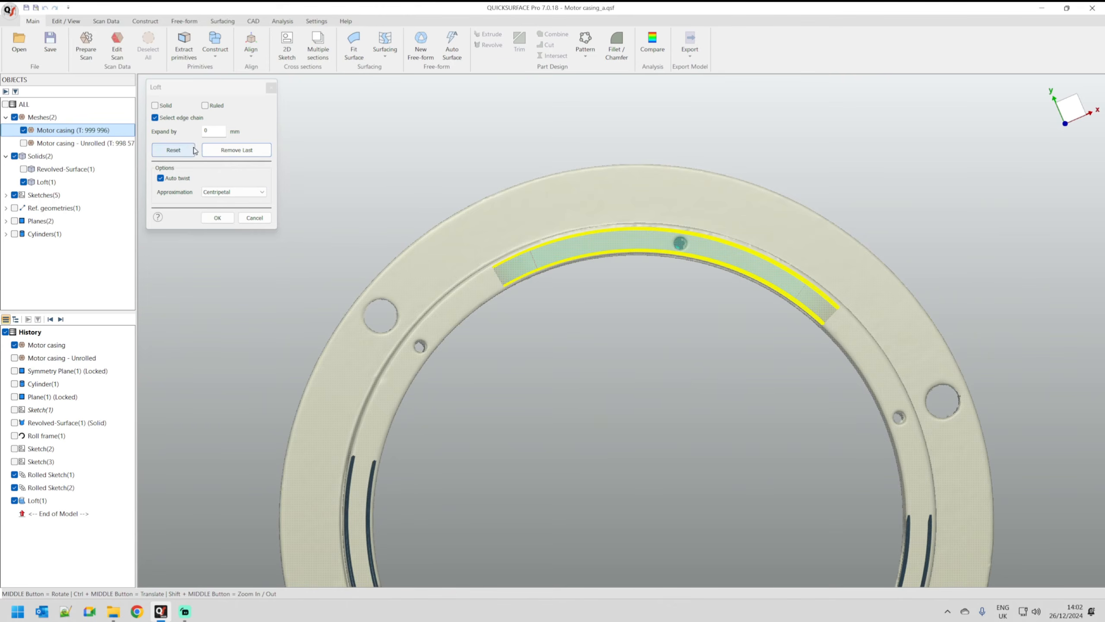
double_click(214, 130)
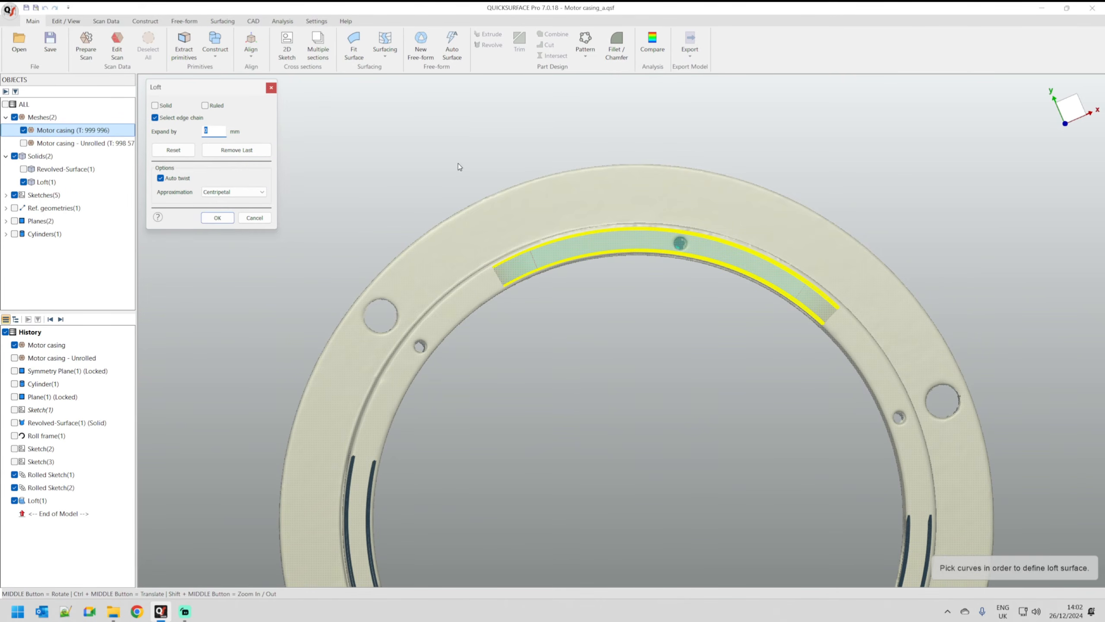
text(3)
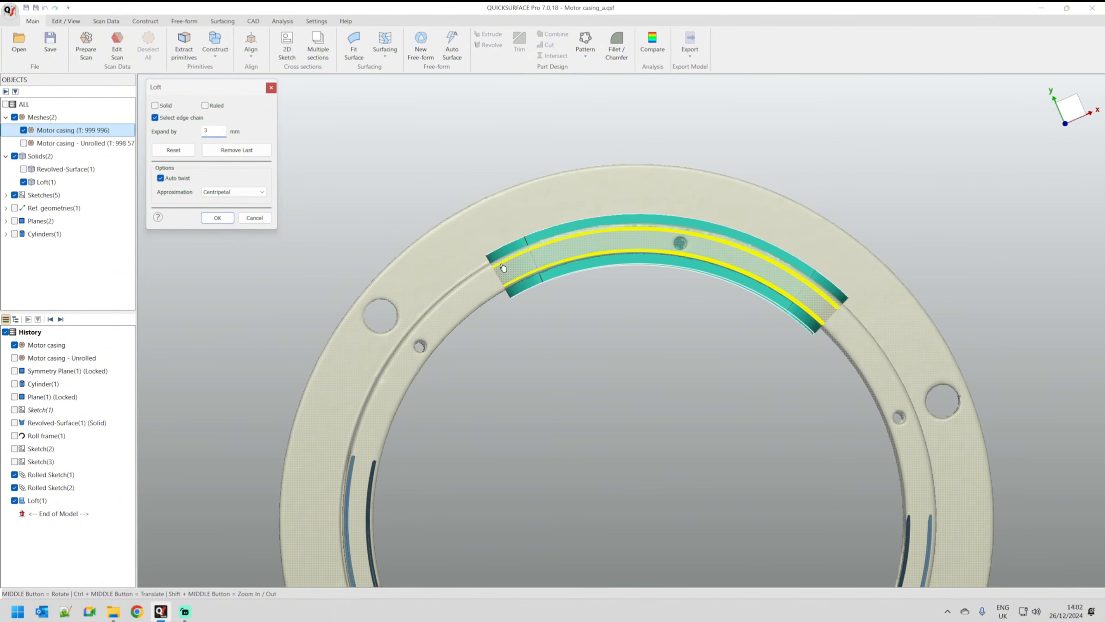
scroll(561, 212, down, 5)
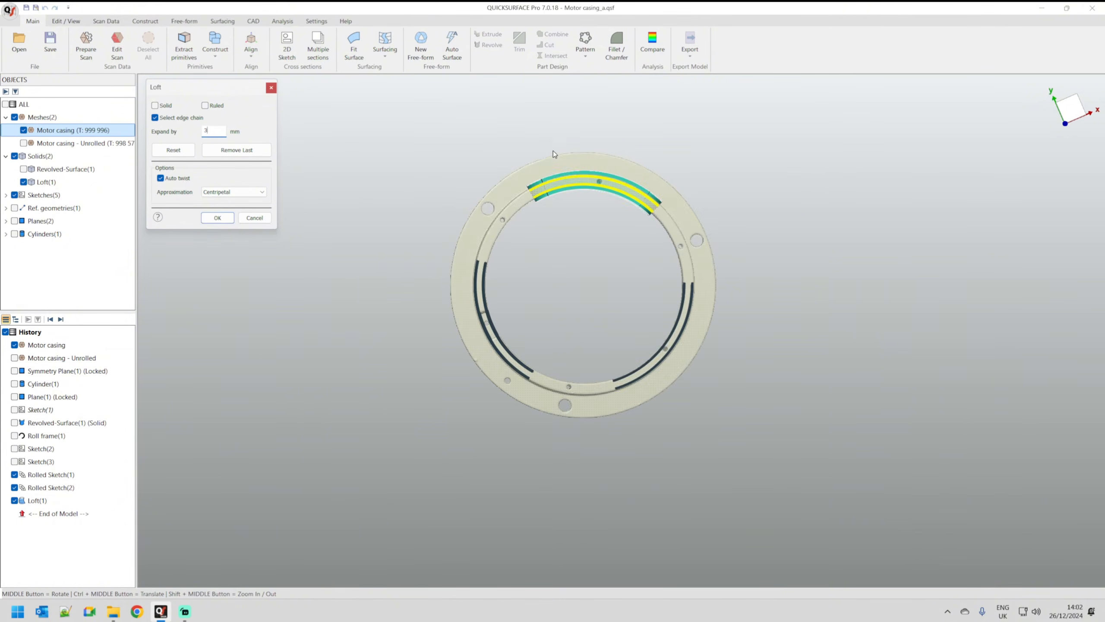
click(217, 218)
click(217, 218)
- Show Rolled Sketch(1) and Rolled Sketch(2) again around the casing
middle_drag(608, 360, 537, 241)
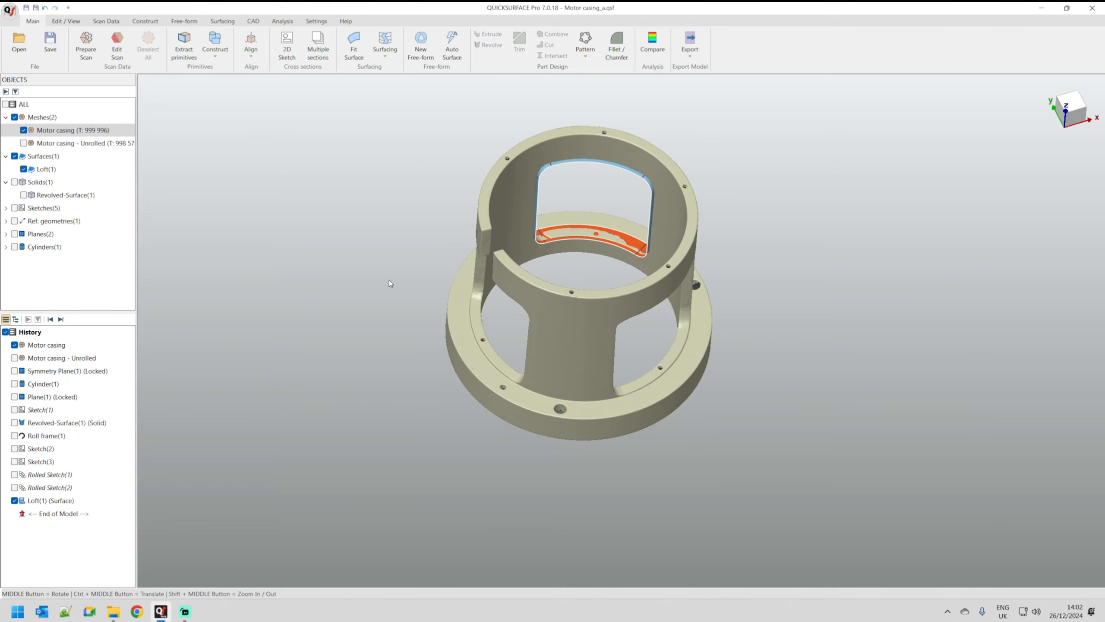
click(14, 474)
click(15, 487)
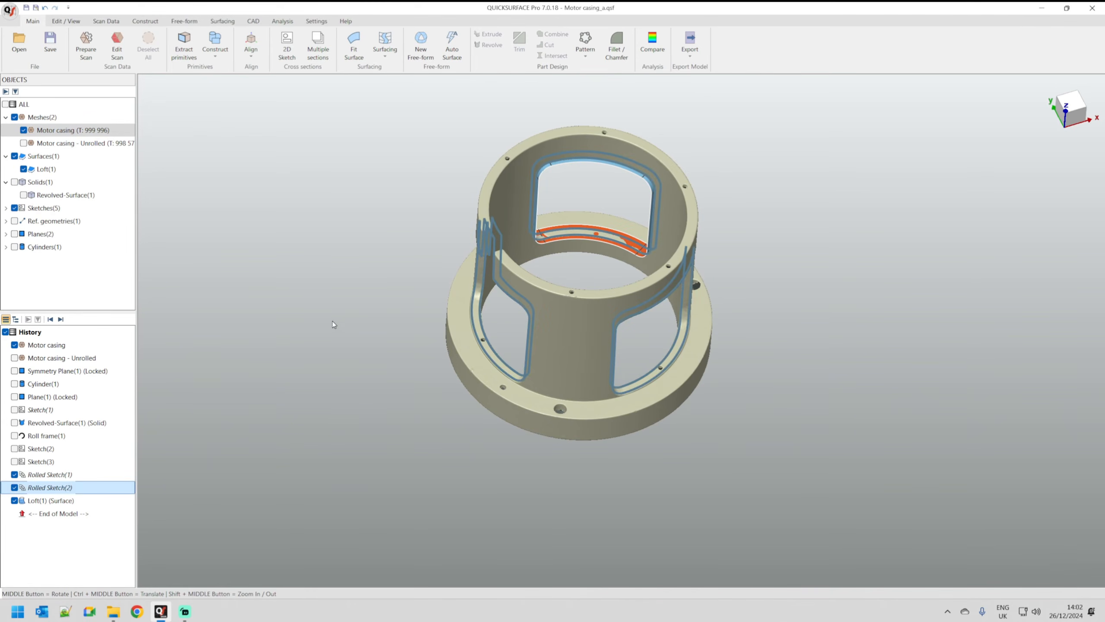
- Hide the Motor casing mesh and loft between the notched window's two rolled outlines, expanding the surface by 3 mm
click(23, 131)
click(385, 46)
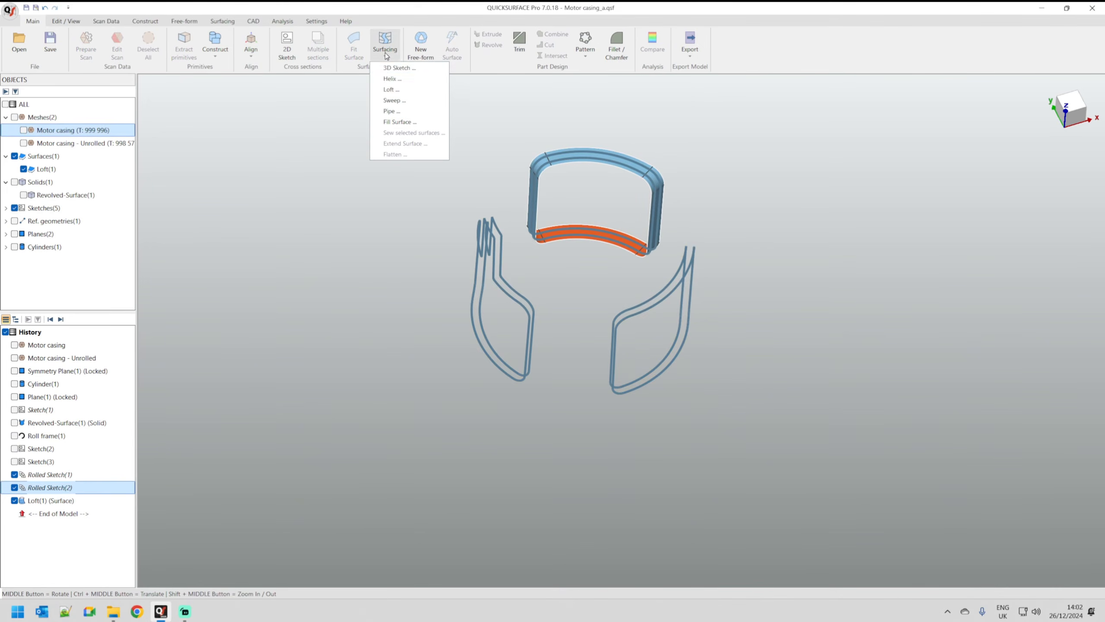
click(392, 89)
scroll(469, 227, up, 5)
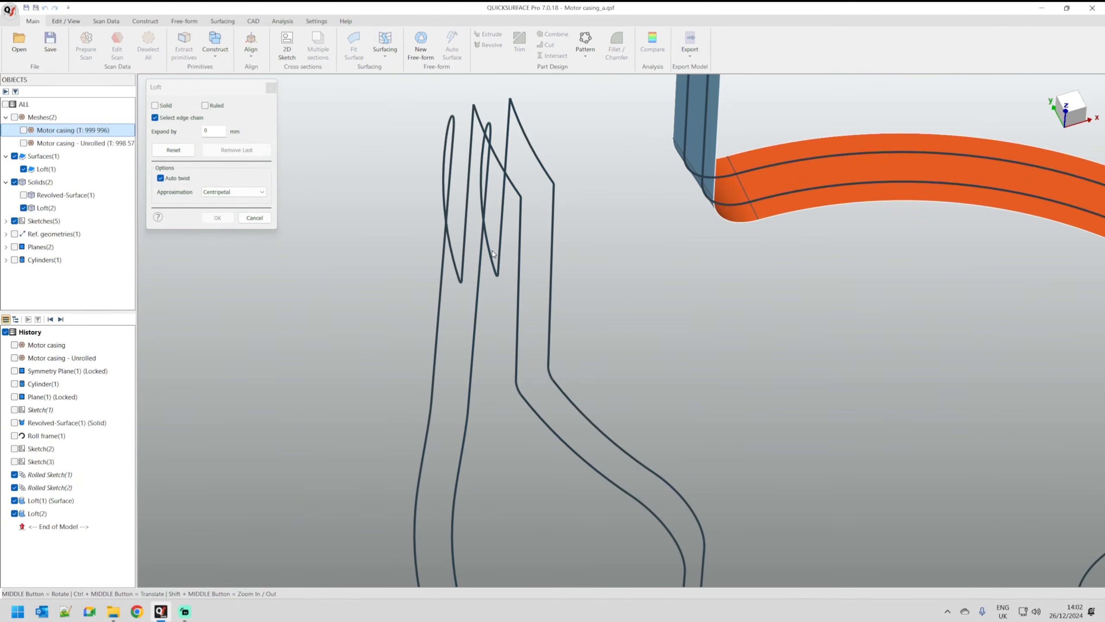
click(551, 257)
click(520, 279)
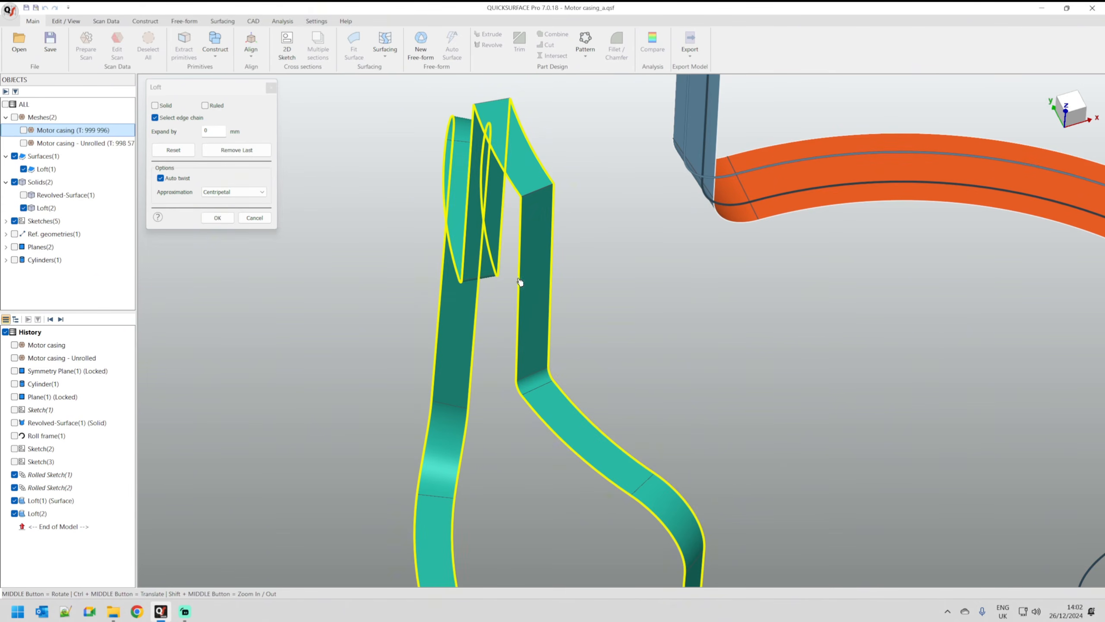
click(214, 130)
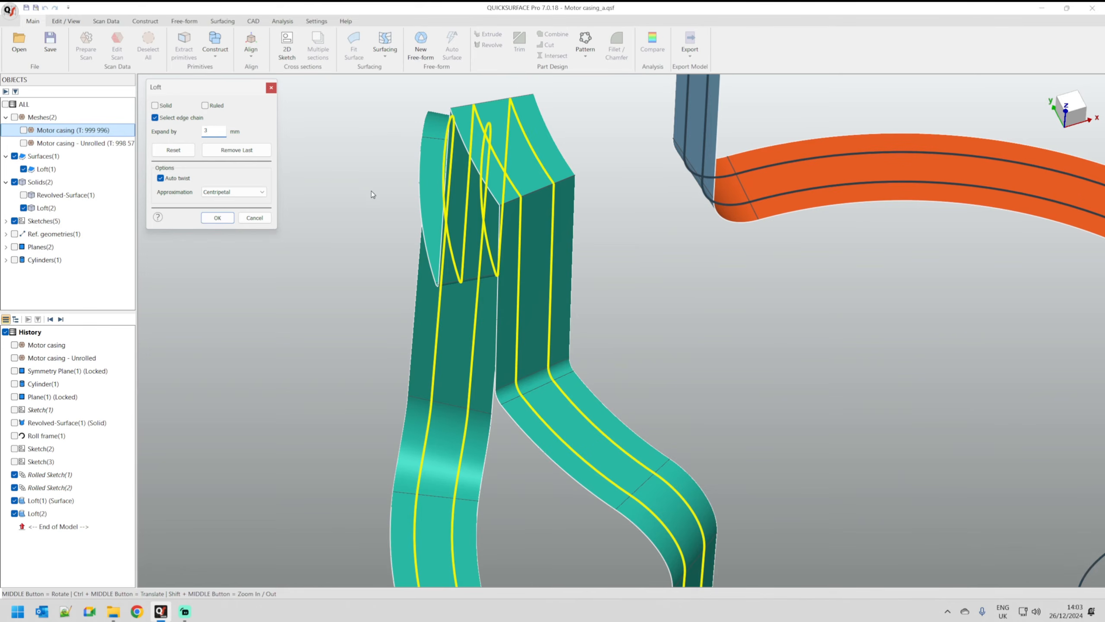
click(226, 218)
scroll(283, 215, down, 5)
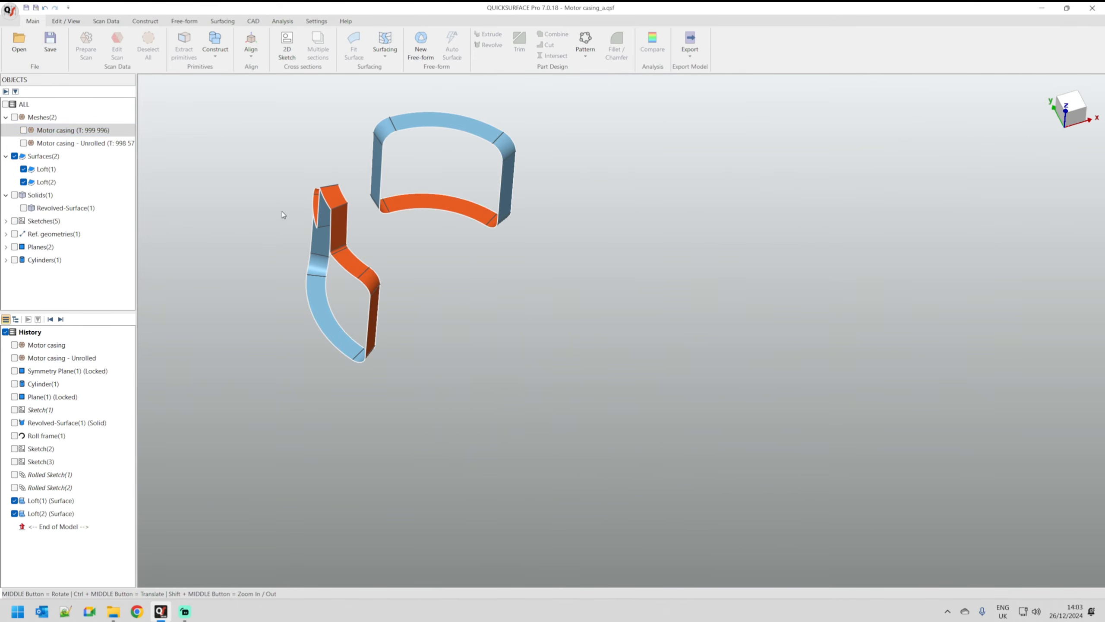
- Show both rolled sketches again and loft between the remaining plain window's two outlines, expanding the surface by 3 mm
click(14, 487)
click(14, 474)
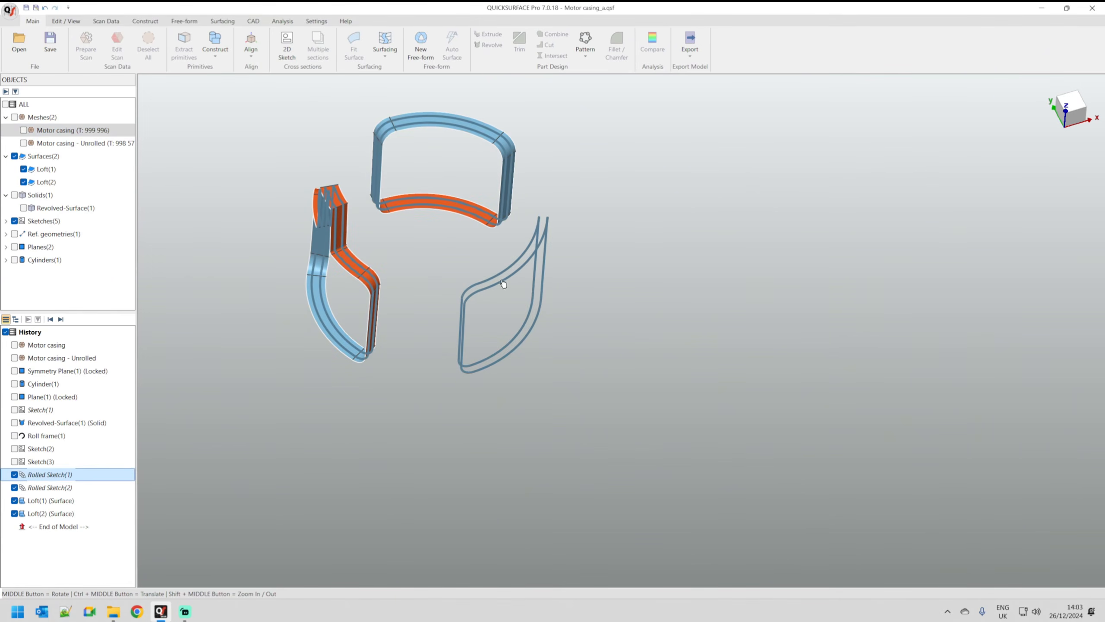
click(385, 47)
click(389, 89)
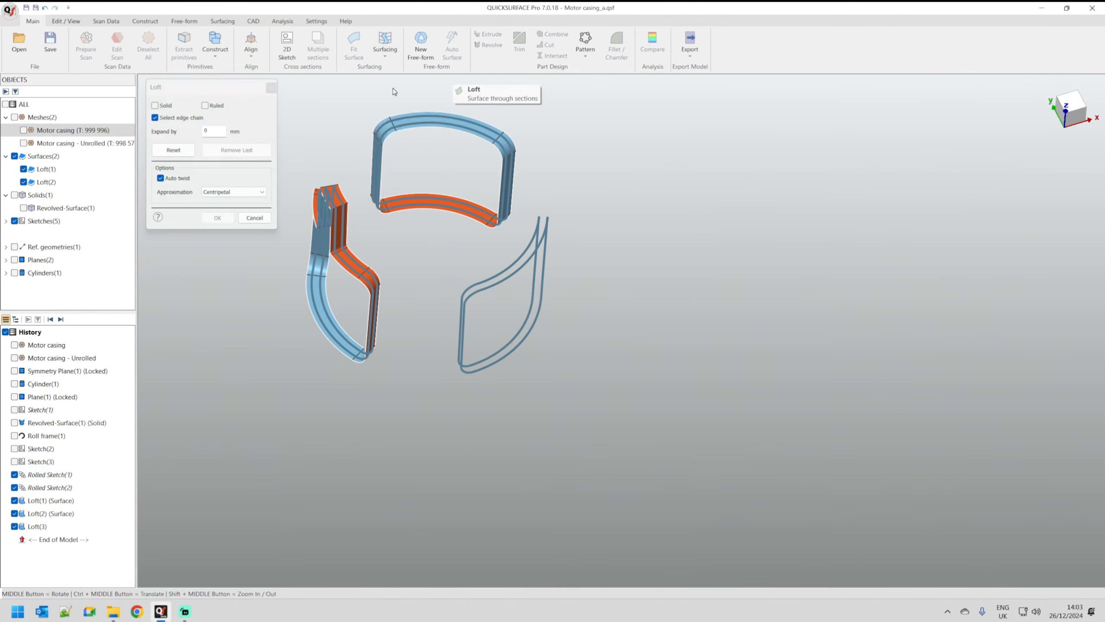
click(498, 280)
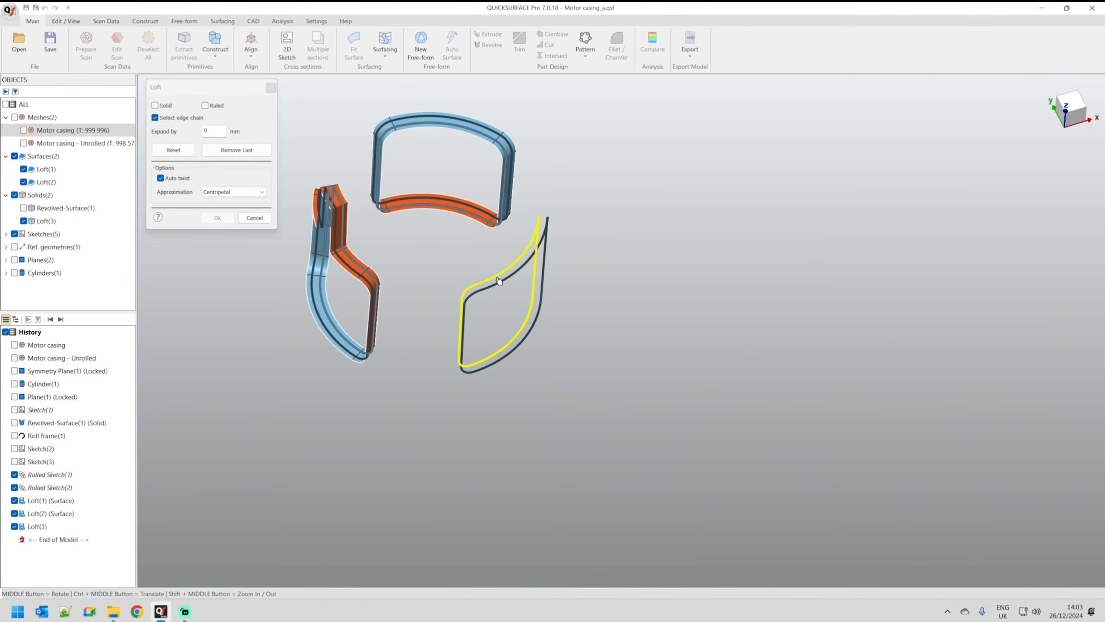
click(500, 283)
click(218, 129)
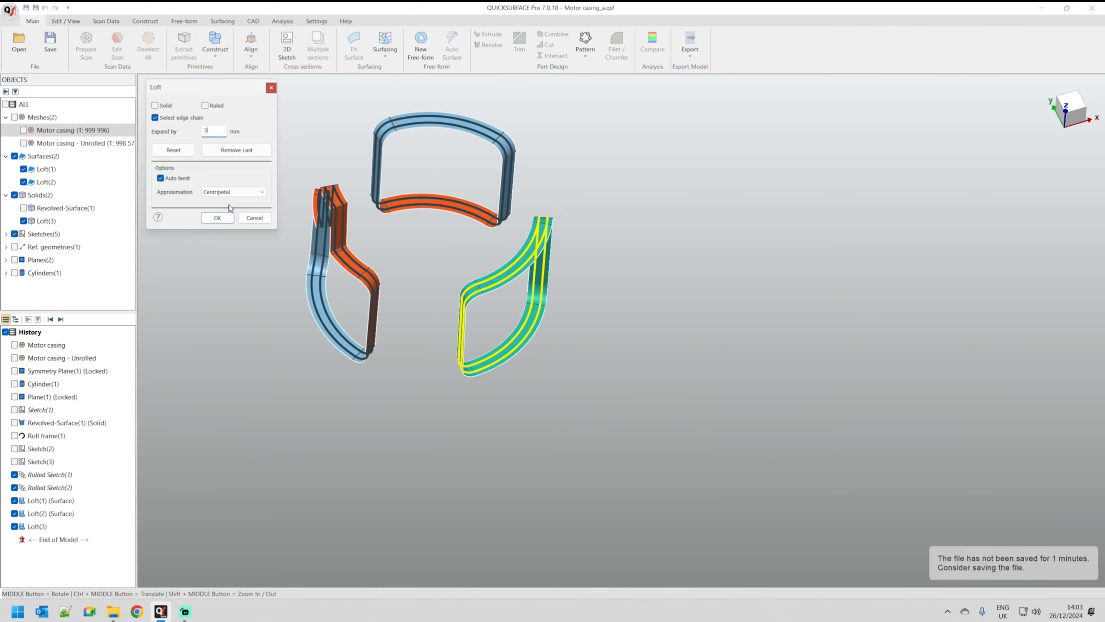
click(217, 218)
- Show the Revolved-Surface(1) solid, select it together with the three window lofts and start a Trim
middle_drag(249, 207, 244, 146)
scroll(263, 137, up, 3)
middle_drag(521, 289, 545, 256)
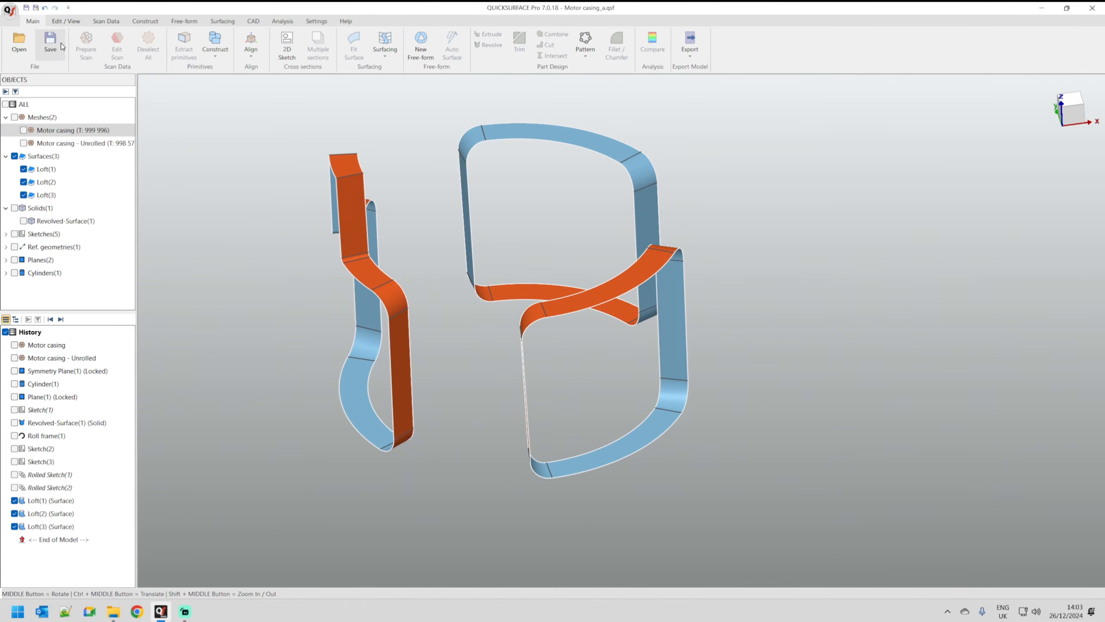
click(23, 221)
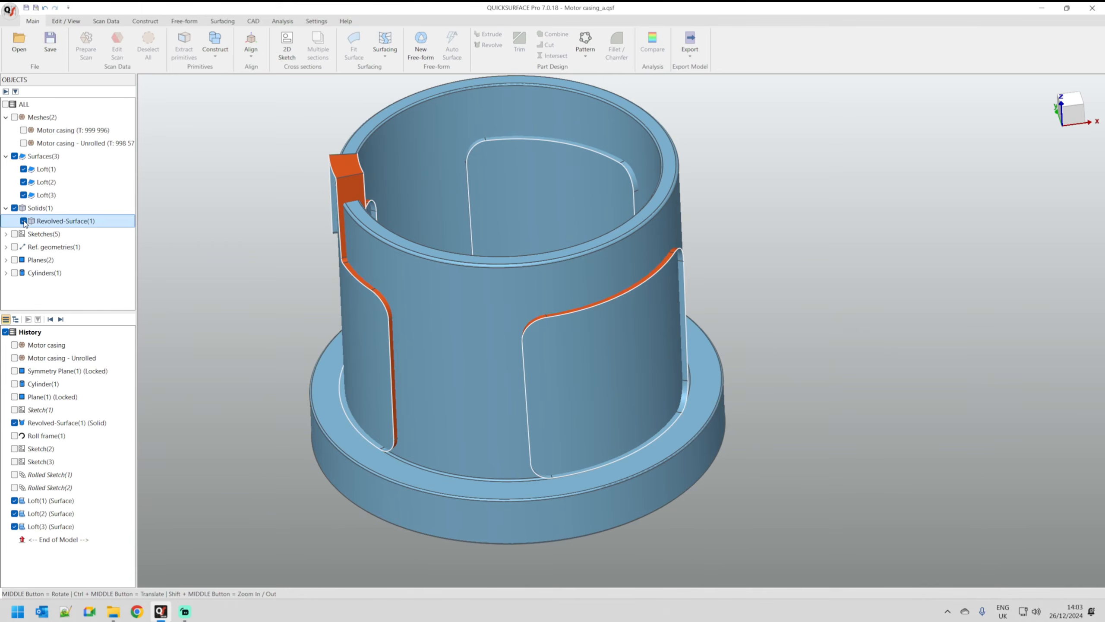
middle_drag(436, 359, 681, 315)
scroll(618, 281, down, 3)
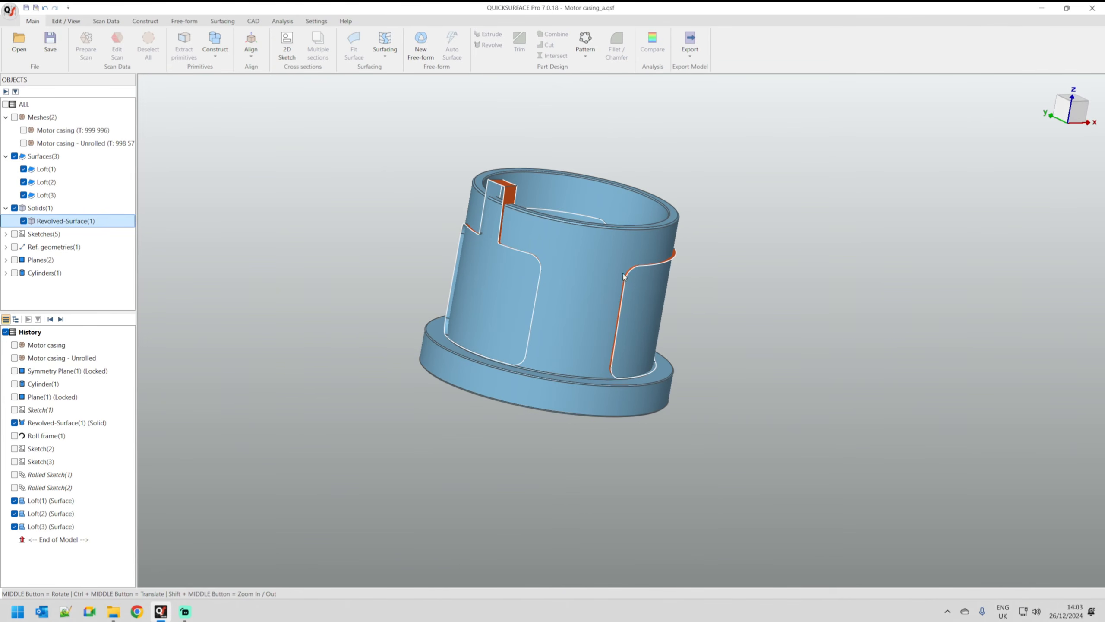
drag(330, 109, 744, 445)
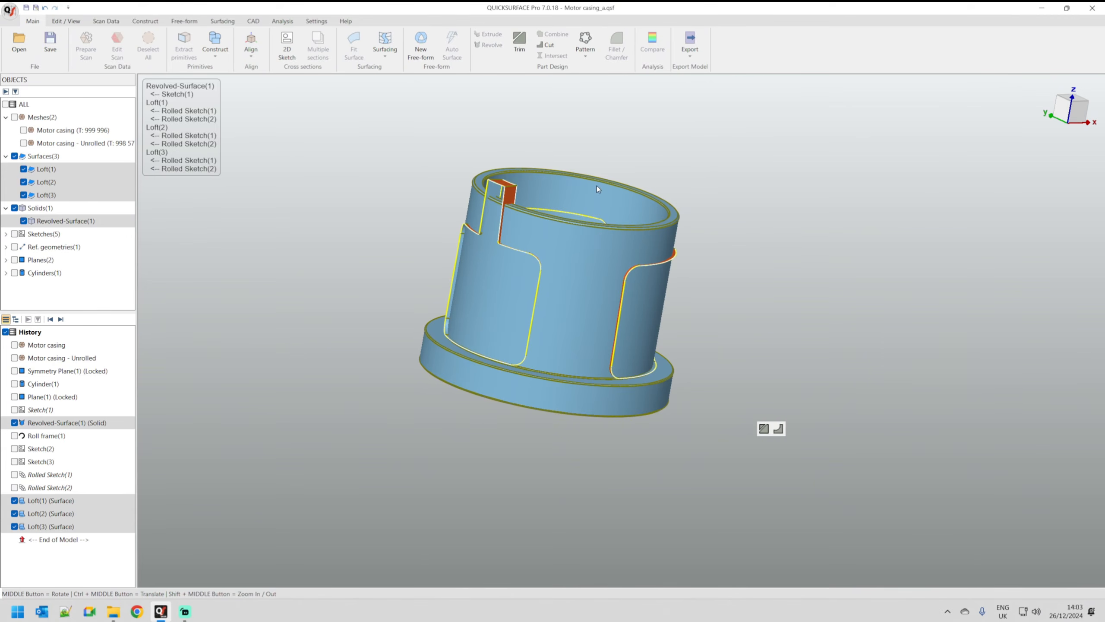
click(519, 42)
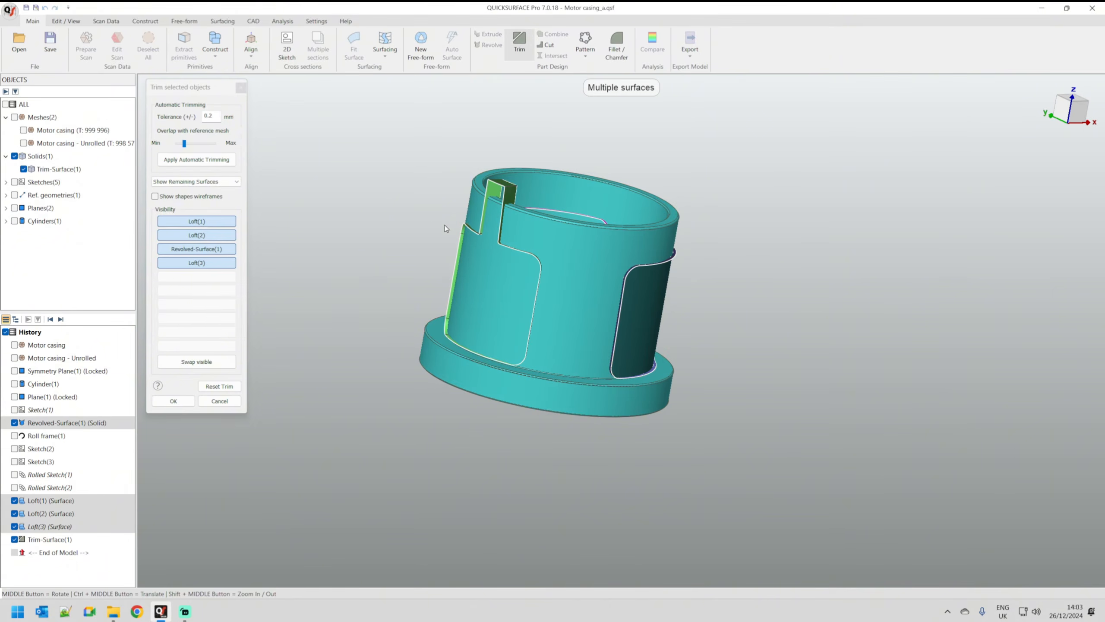
- Trim away the inner surplus strip of the loft at the plain window at the back of the casing
scroll(466, 223, up, 5)
mouse_move(524, 261)
middle_down()
mouse_move(491, 278)
mouse_move(487, 358)
middle_up()
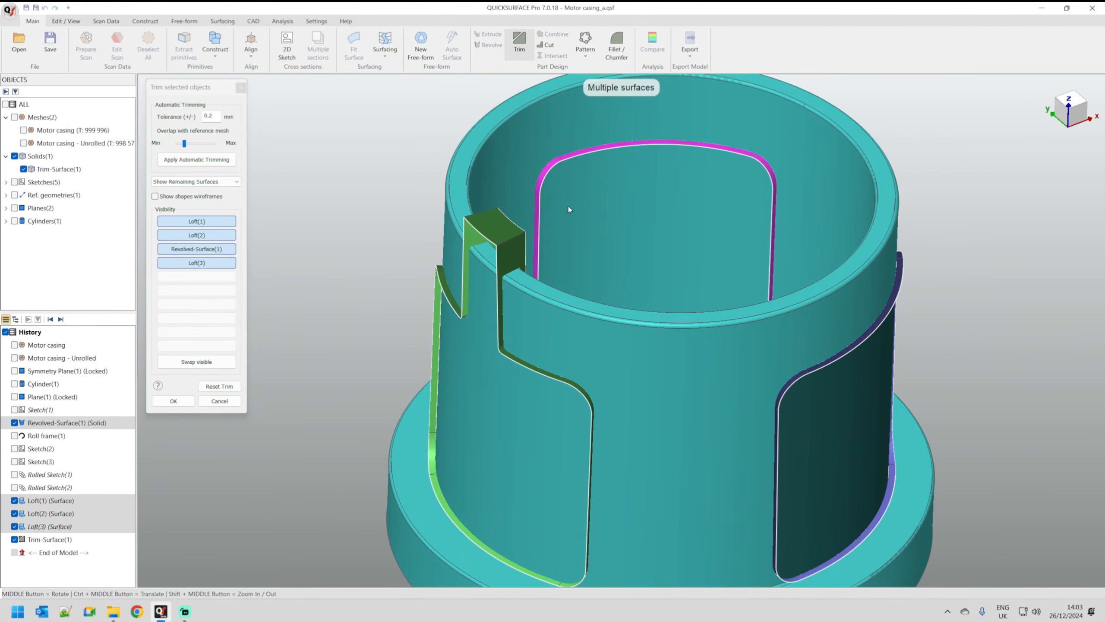
scroll(568, 205, up, 5)
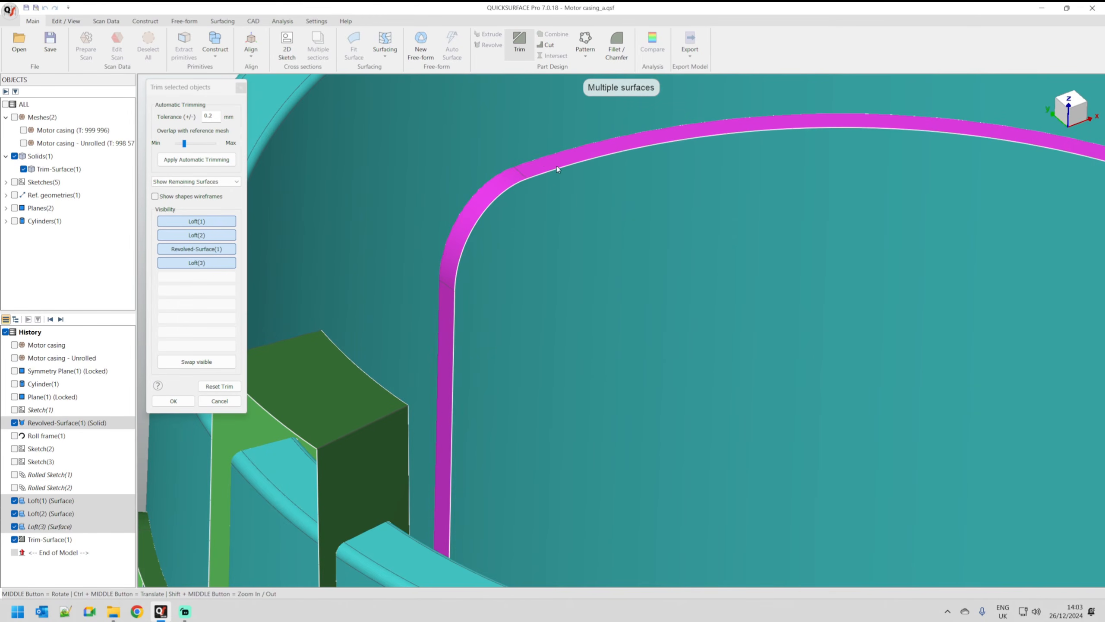
click(556, 167)
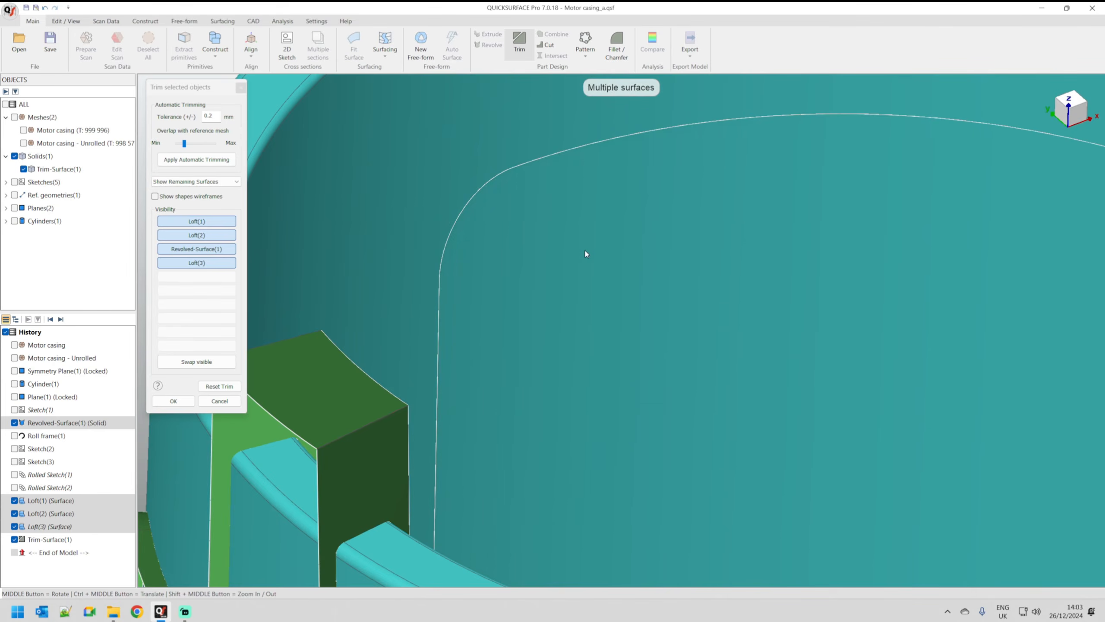
scroll(598, 246, down, 5)
middle_drag(597, 237, 739, 455)
scroll(448, 228, up, 3)
scroll(521, 192, up, 2)
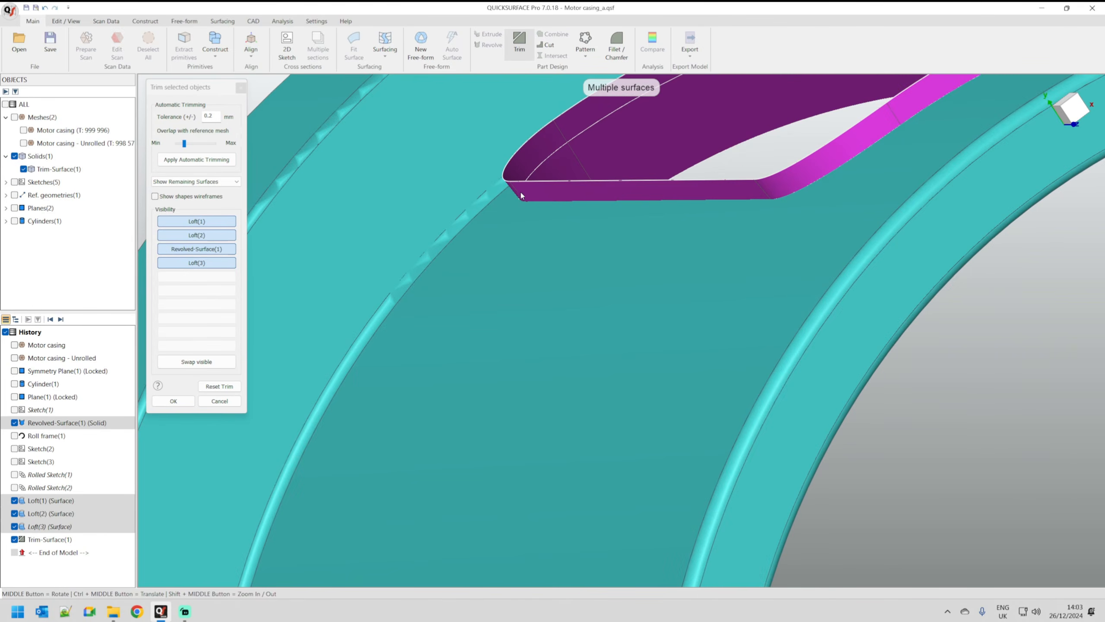
- Trim away the wall panel inside the notched window and the surplus loft around it
scroll(539, 202, down, 5)
scroll(594, 349, up, 5)
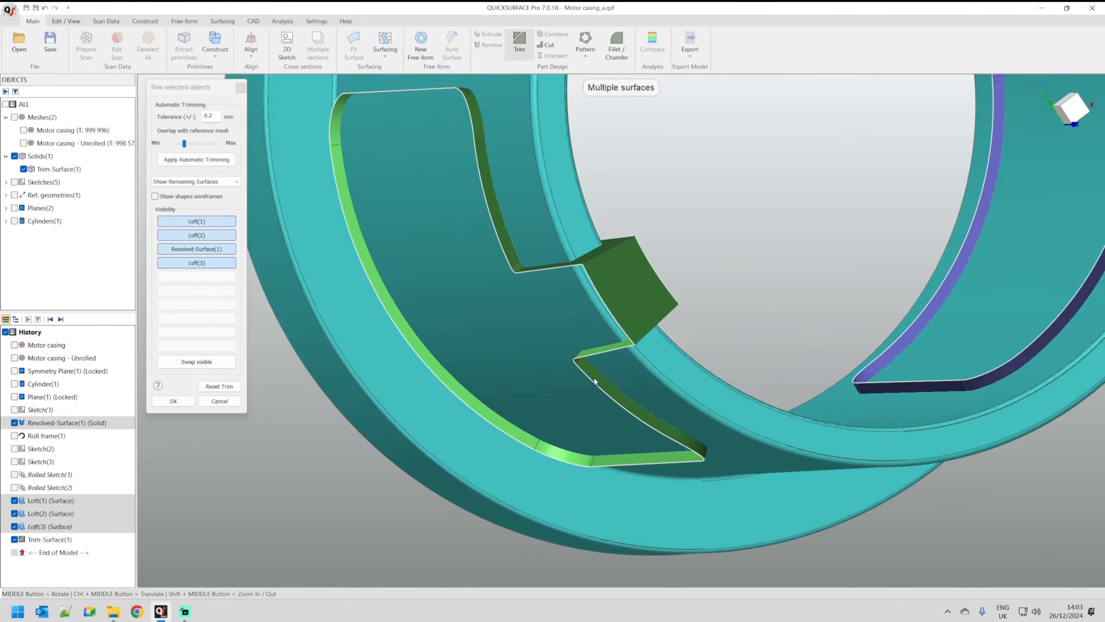
middle_drag(621, 329, 648, 253)
click(645, 256)
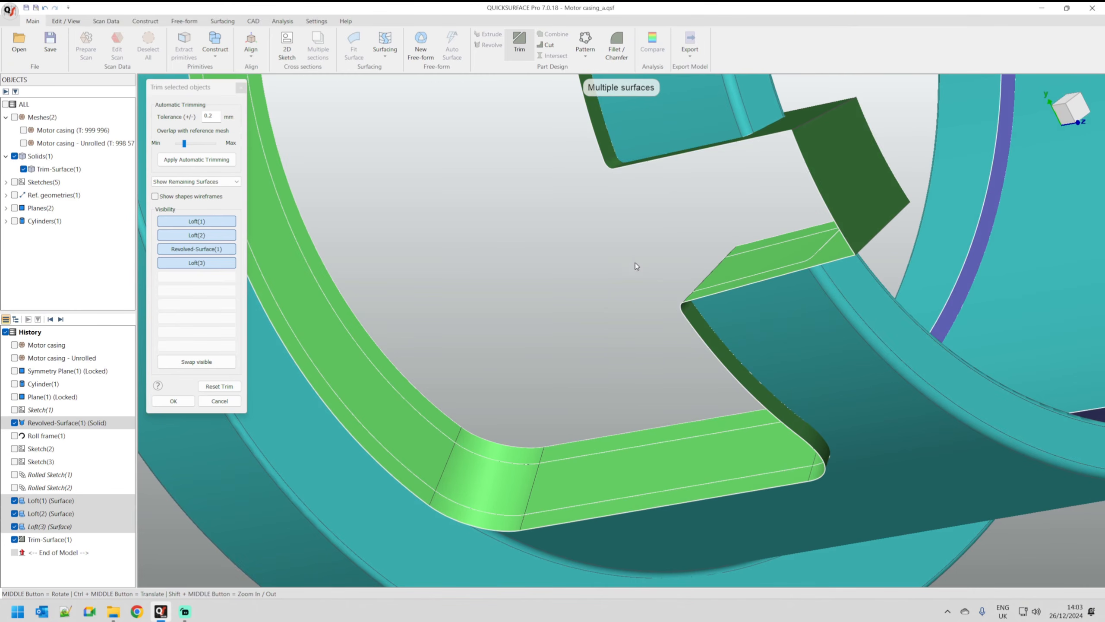
click(815, 139)
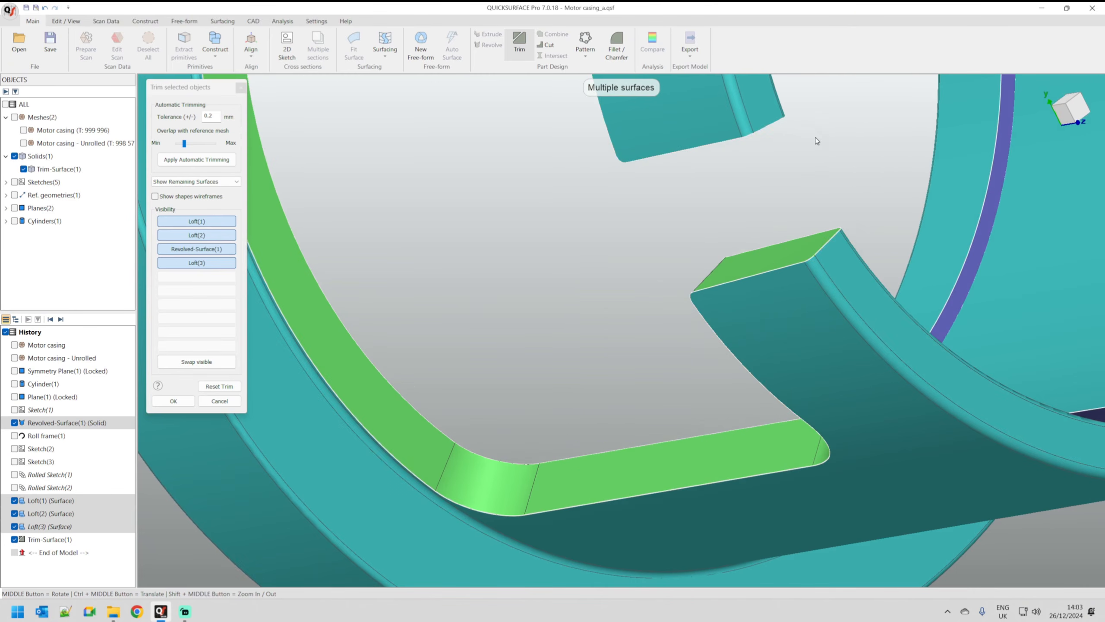
- Trim away the wall panel inside the remaining plain window and the surplus edges of its loft
scroll(589, 323, down, 3)
middle_drag(492, 240, 513, 225)
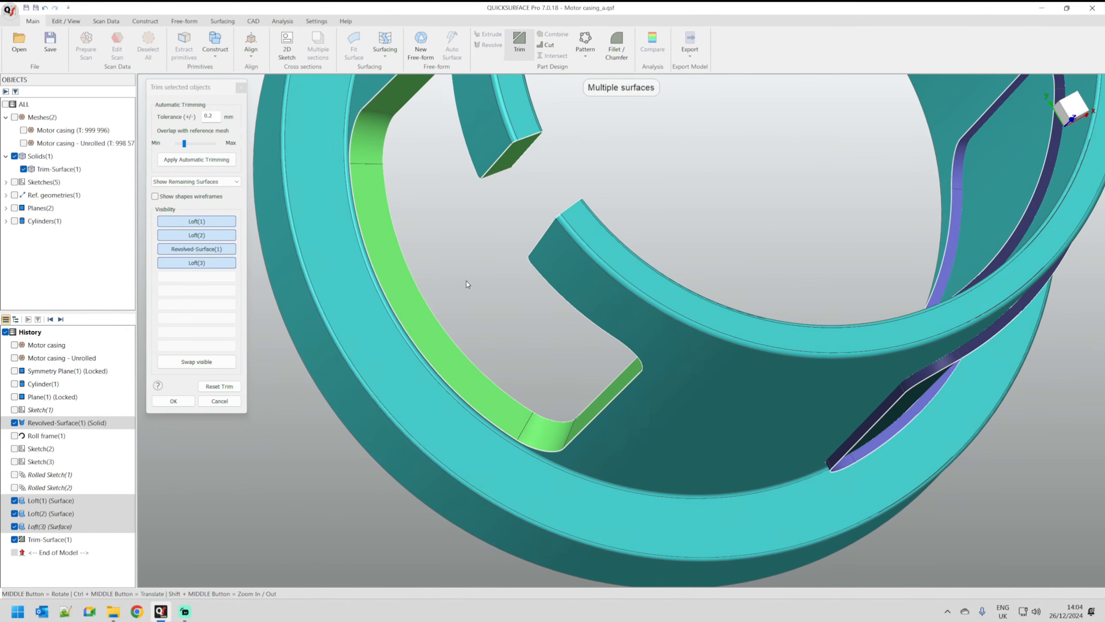
scroll(467, 281, down, 3)
scroll(836, 354, up, 5)
middle_drag(713, 283, 608, 191)
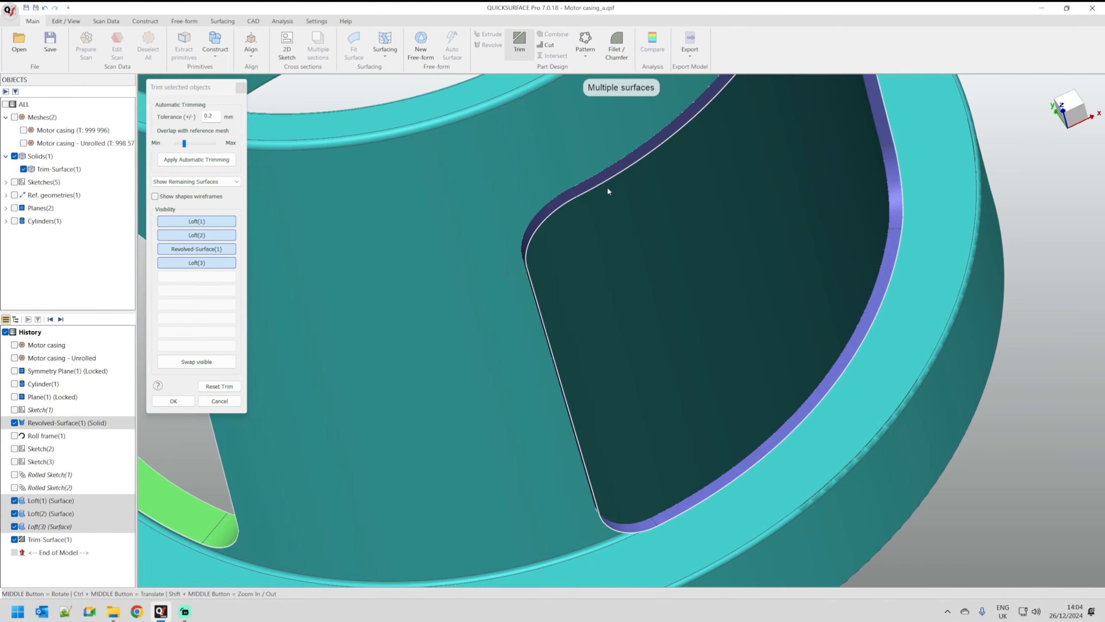
click(632, 286)
click(668, 319)
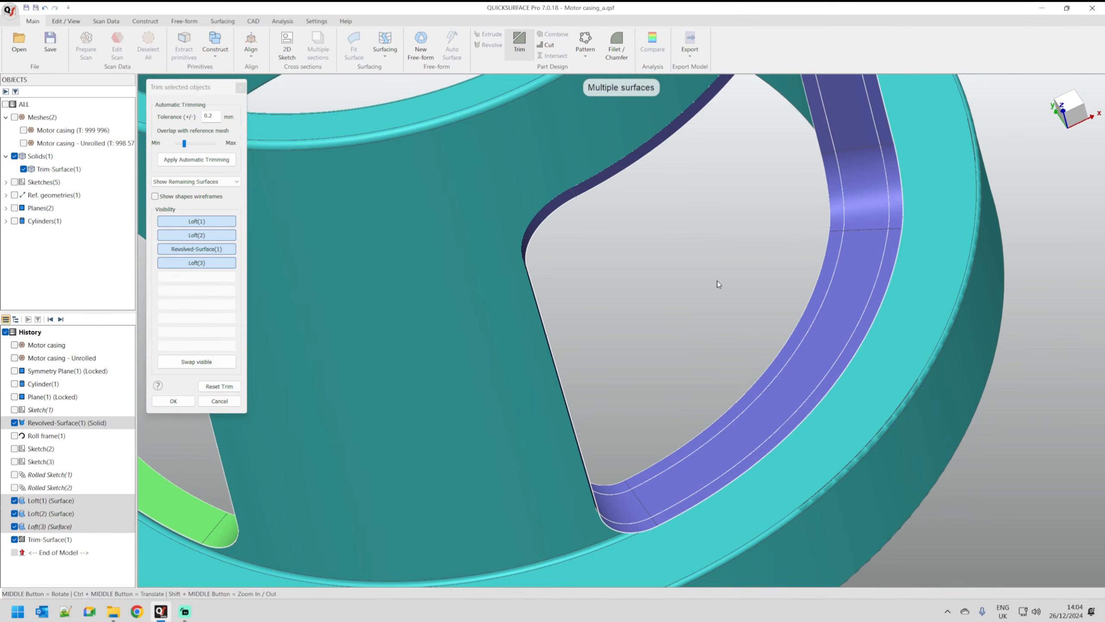
click(803, 330)
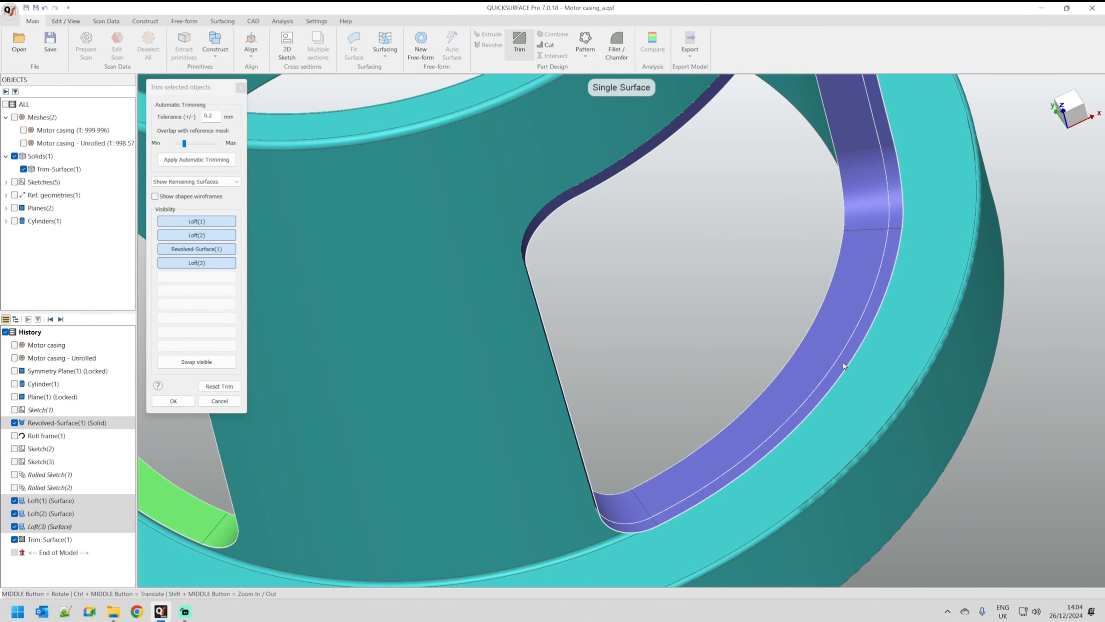
- Check that the trim forms a solid body, accept it and inspect the casing's window openings
middle_drag(644, 316, 638, 247)
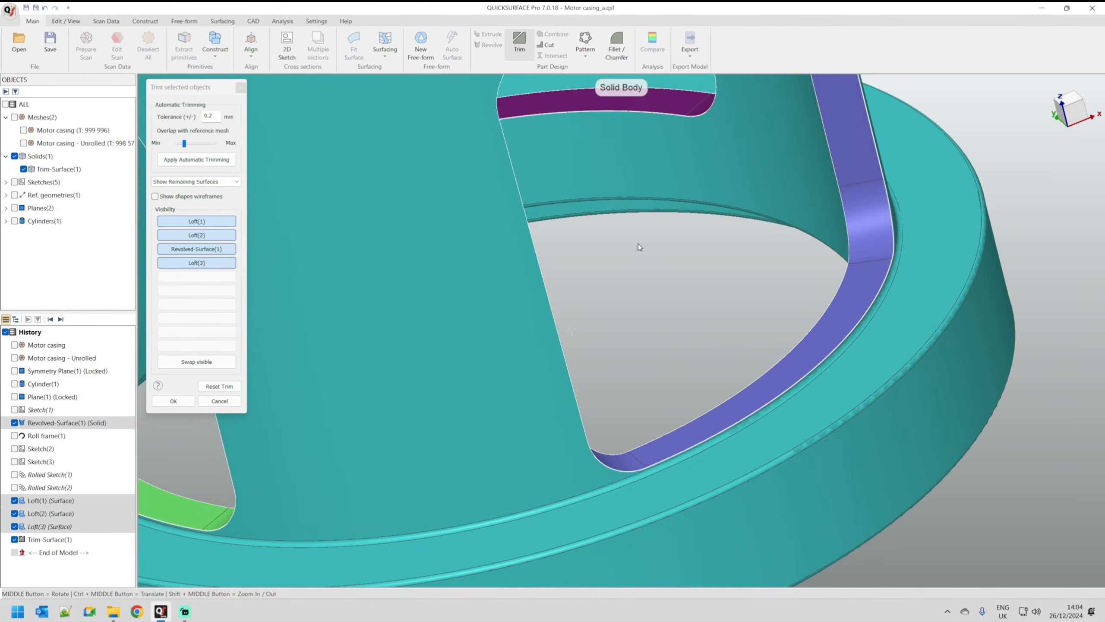
scroll(669, 278, down, 6)
middle_drag(541, 185, 546, 150)
click(173, 401)
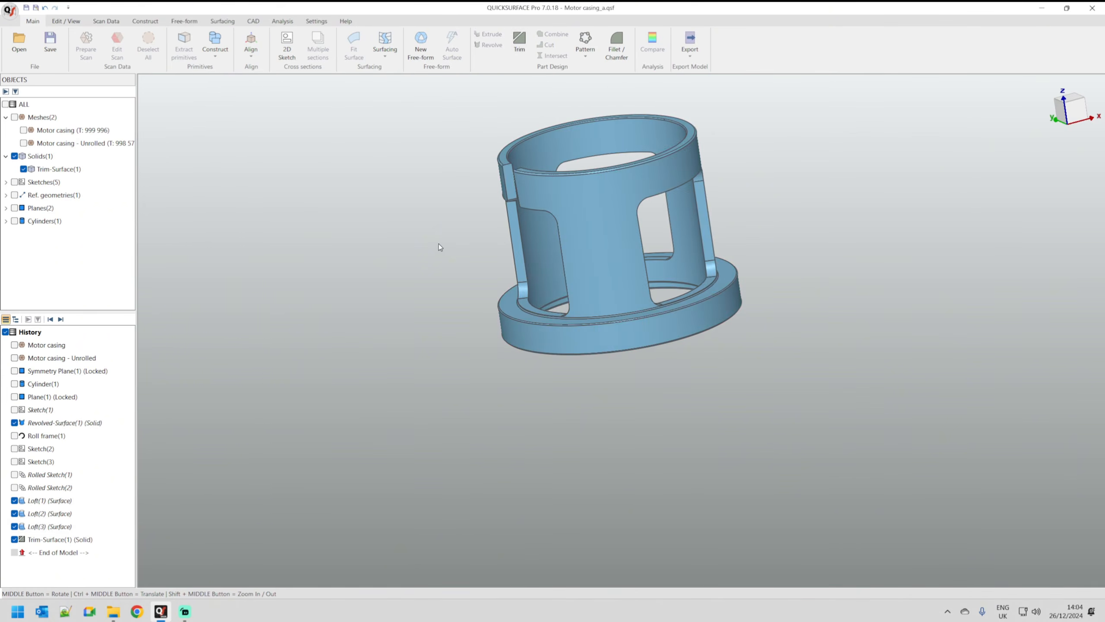
middle_drag(419, 165, 490, 222)
scroll(602, 148, up, 3)
mouse_move(642, 374)
middle_down()
mouse_move(673, 308)
mouse_move(692, 323)
middle_up()
- Show the Motor casing mesh, hide the trimmed solid and view the casing squarely along the Z axis
click(24, 131)
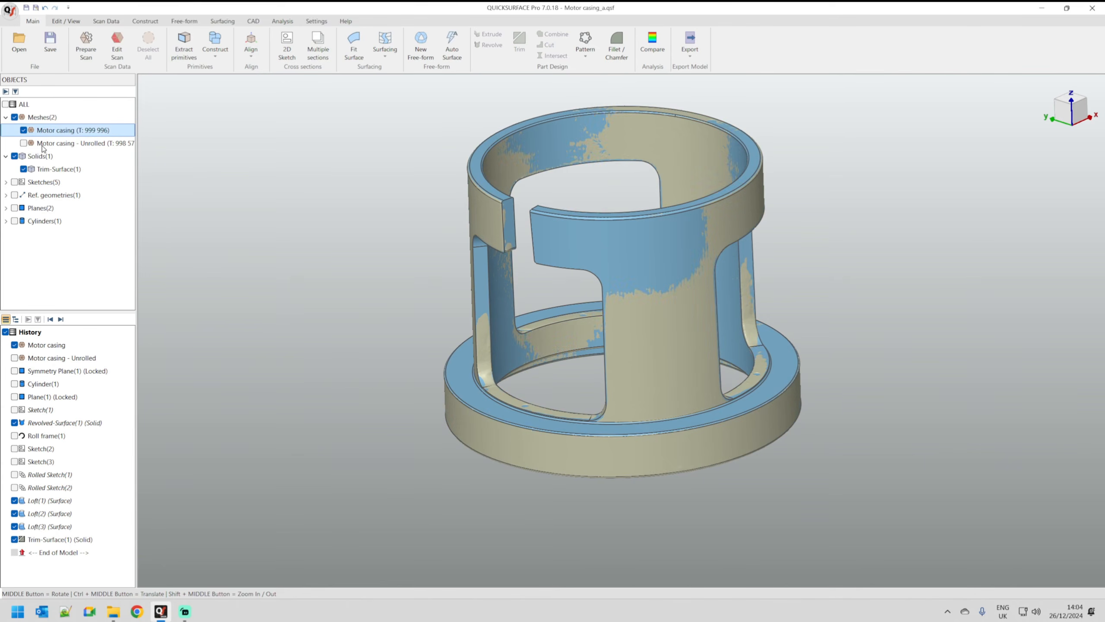
click(15, 156)
middle_drag(586, 281, 611, 568)
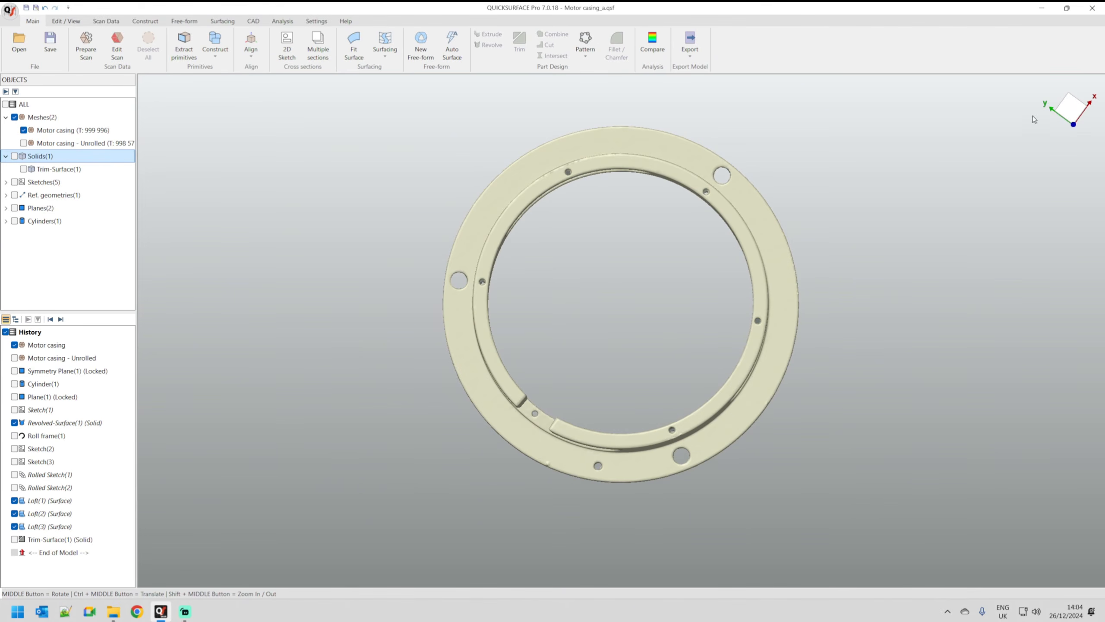
click(1067, 106)
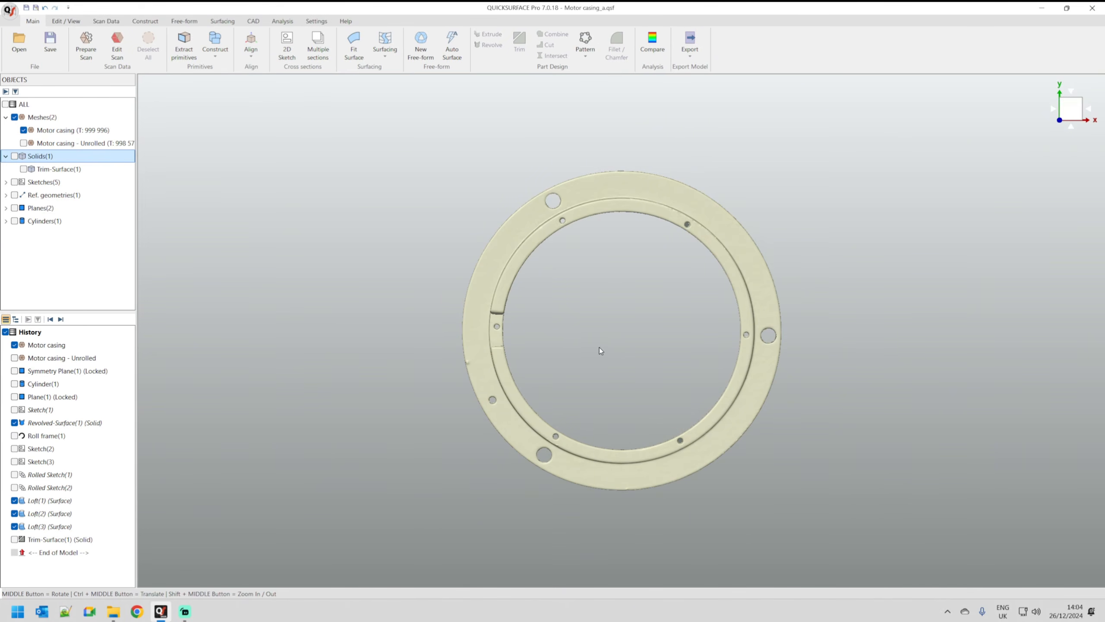
- Create a sketch parallel to OXY at about 115.39 mm offset, slicing the upper rim's small holes, and show the Motor casing mesh
click(286, 44)
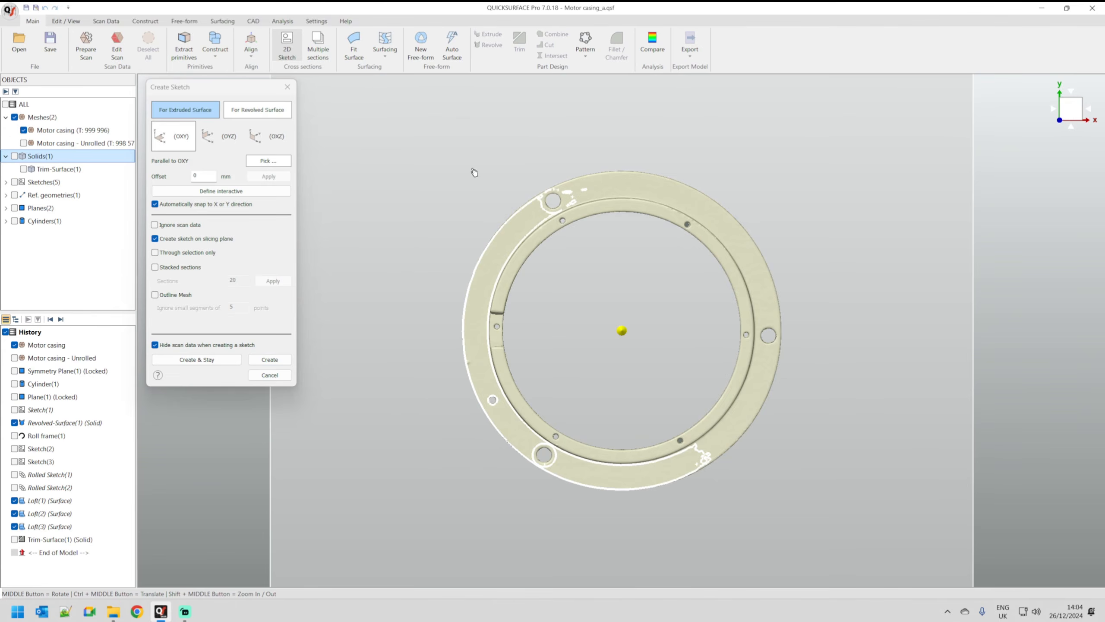
middle_drag(482, 327, 516, 273)
drag(718, 513, 676, 301)
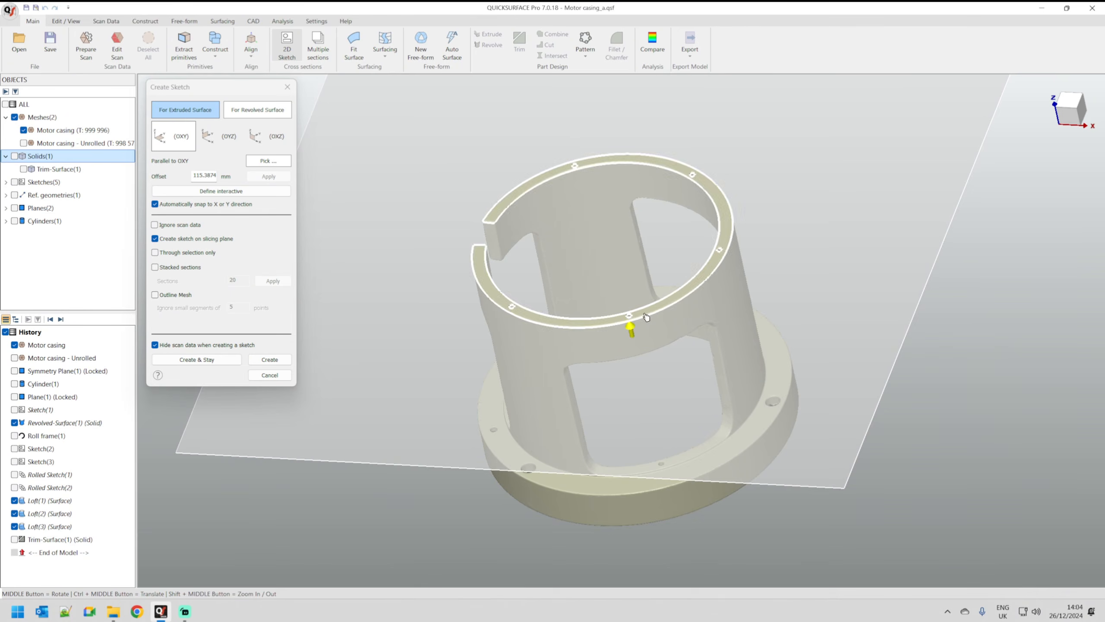
scroll(636, 321, up, 5)
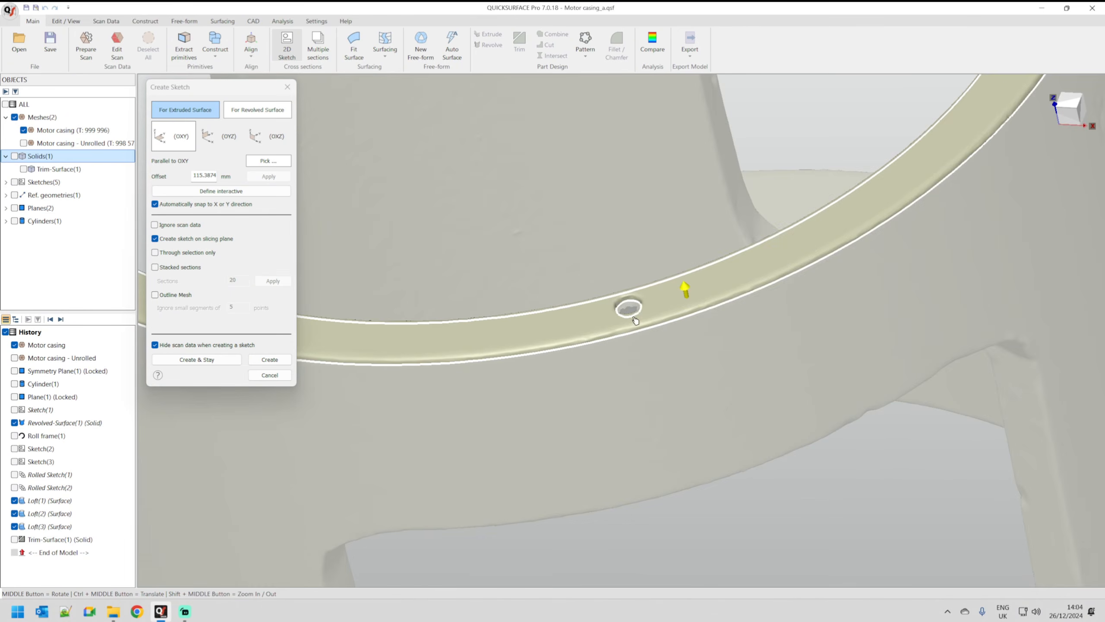
click(269, 360)
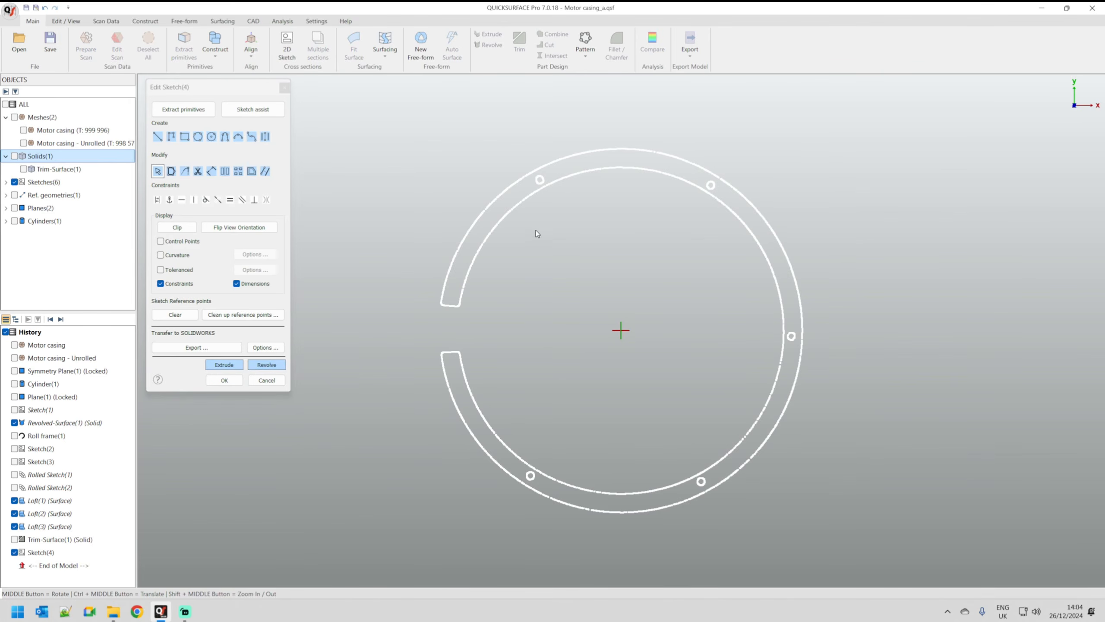
click(22, 130)
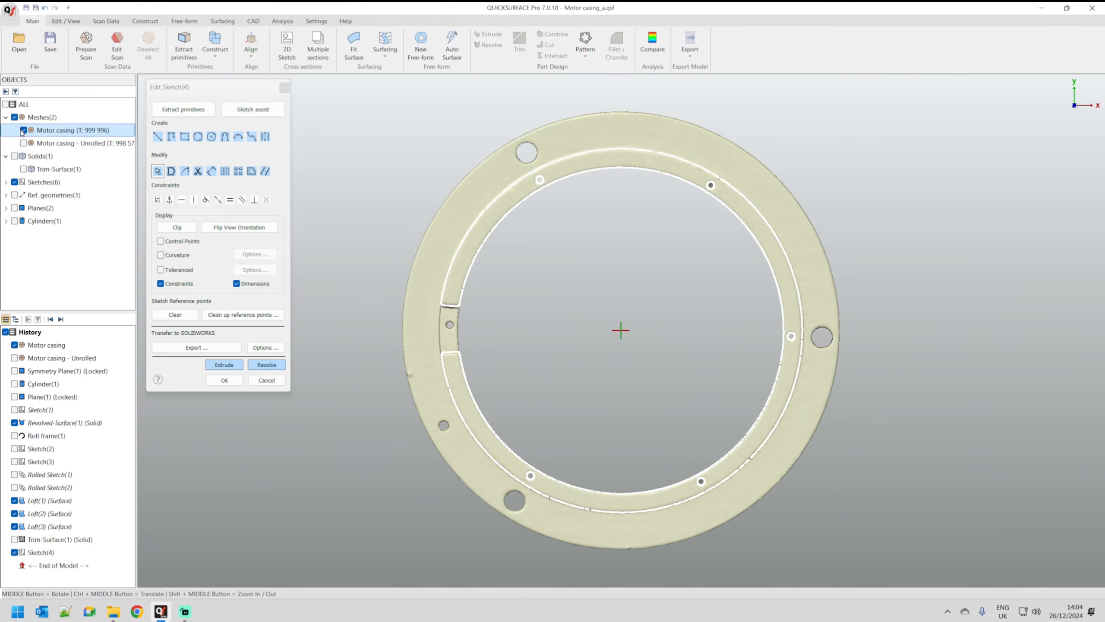
- Hide the Motor casing mesh and fit a circle to the small hole outline at the lower left of the rim section
click(23, 130)
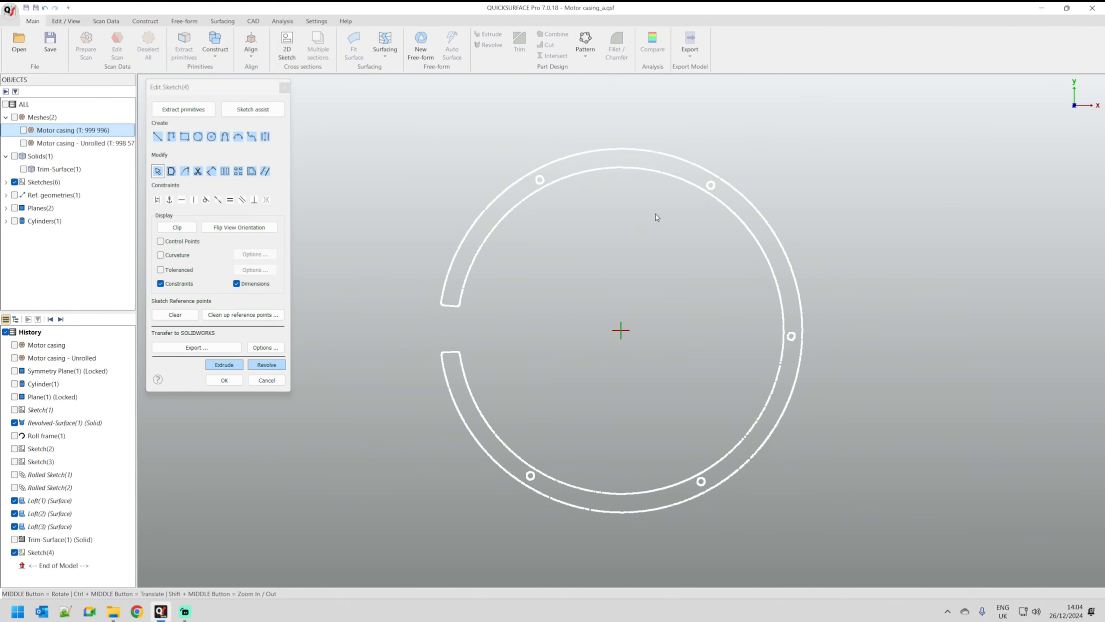
scroll(549, 461, up, 5)
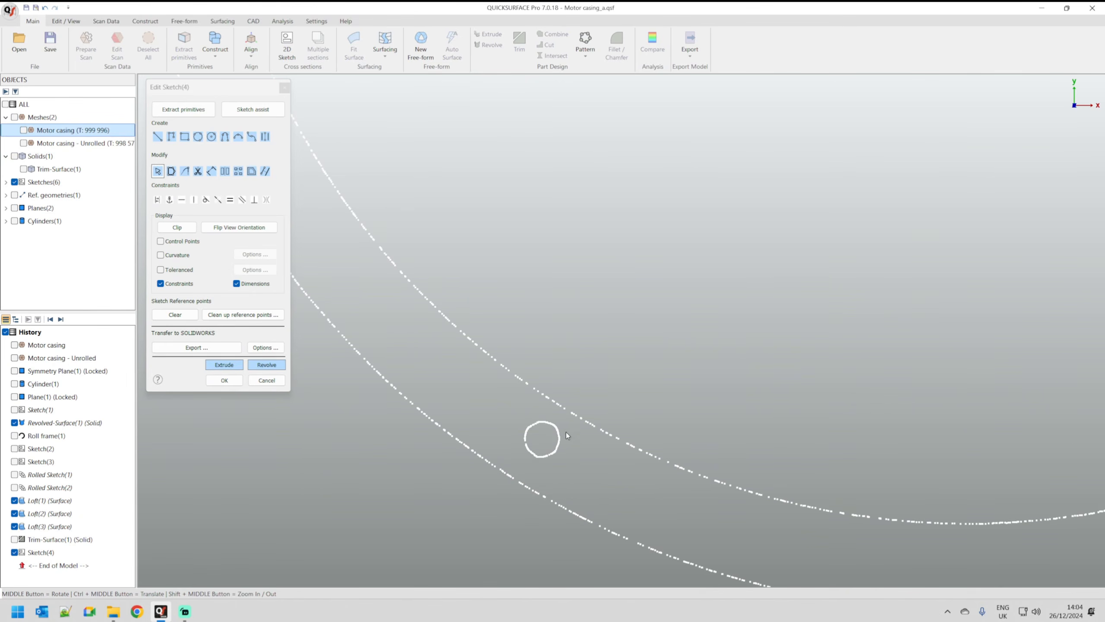
click(188, 109)
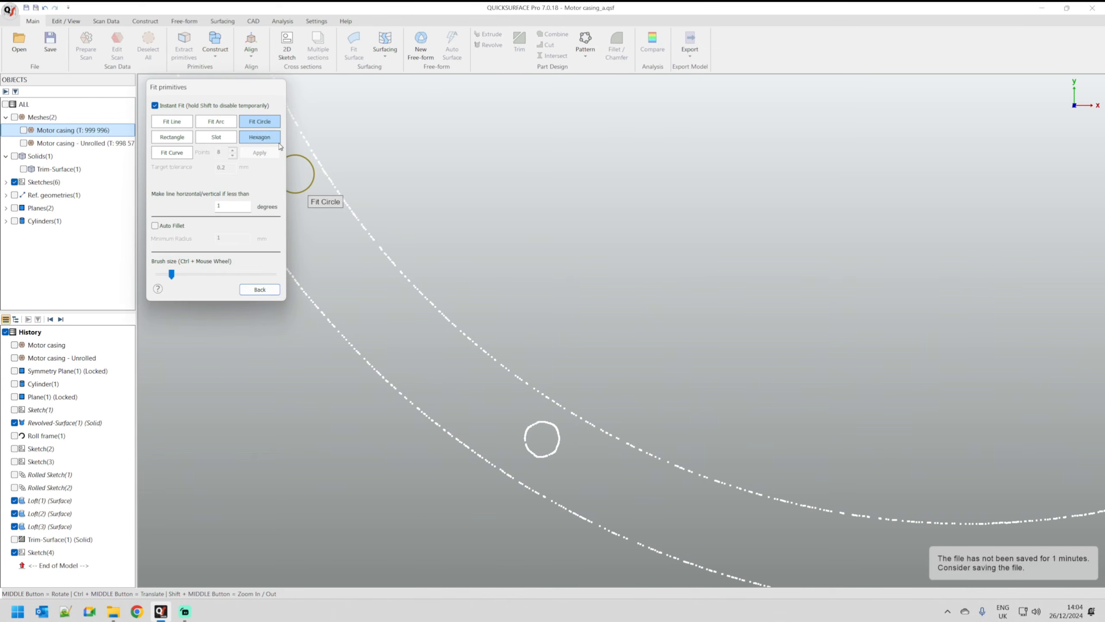
click(532, 438)
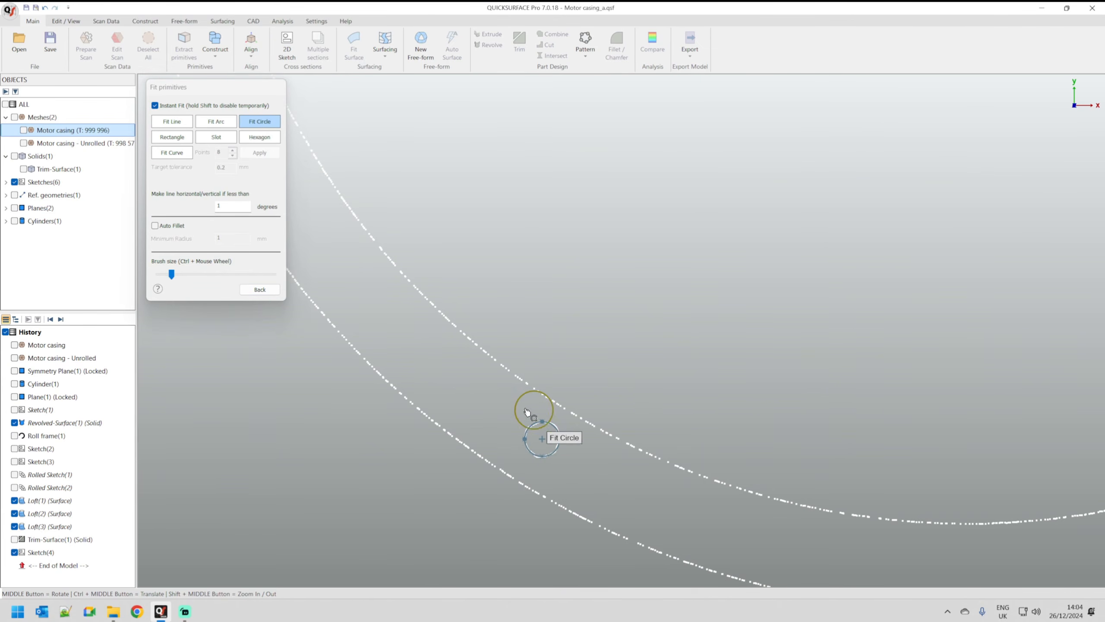
click(260, 289)
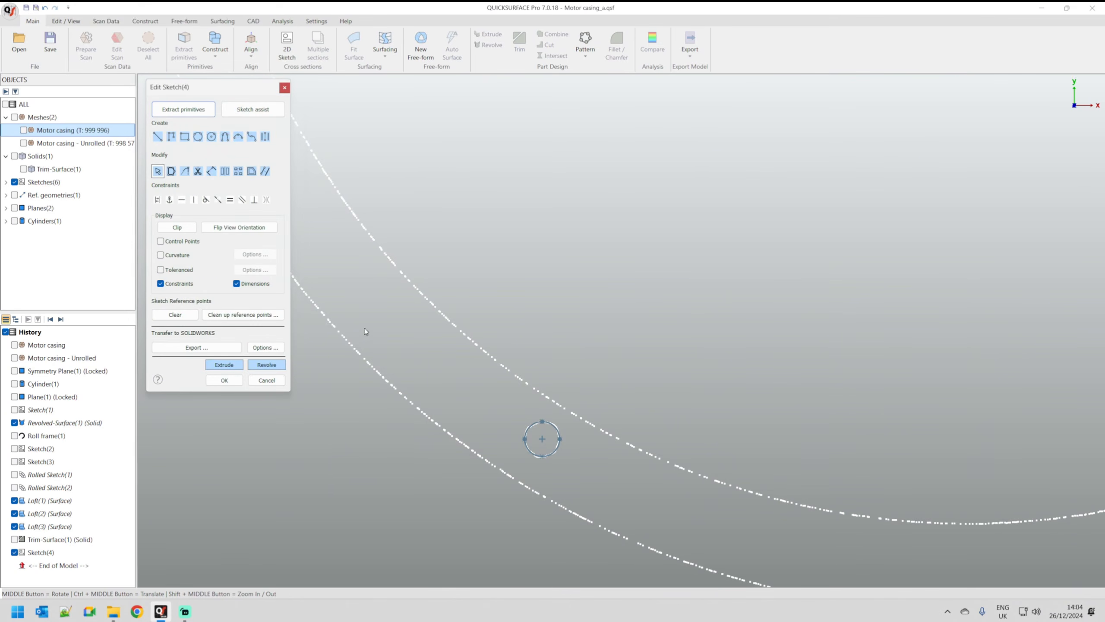
- Duplicate the fitted circle in a circular pattern about the origin, with 6 instances filling 360 degrees
scroll(421, 349, down, 6)
scroll(452, 270, up, 2)
drag(483, 328, 395, 440)
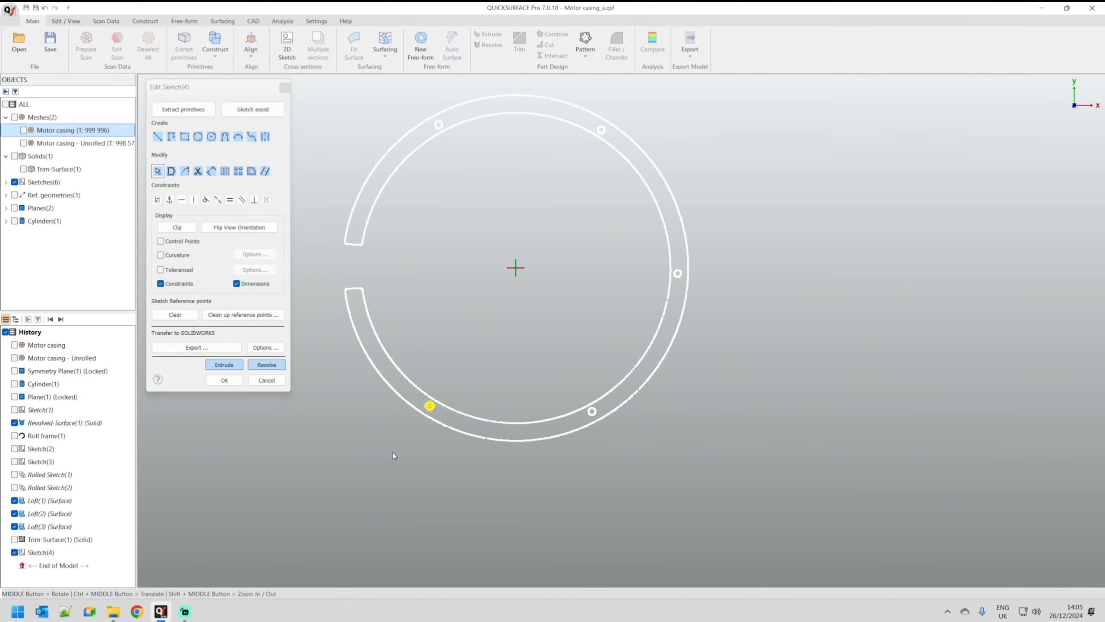
click(237, 171)
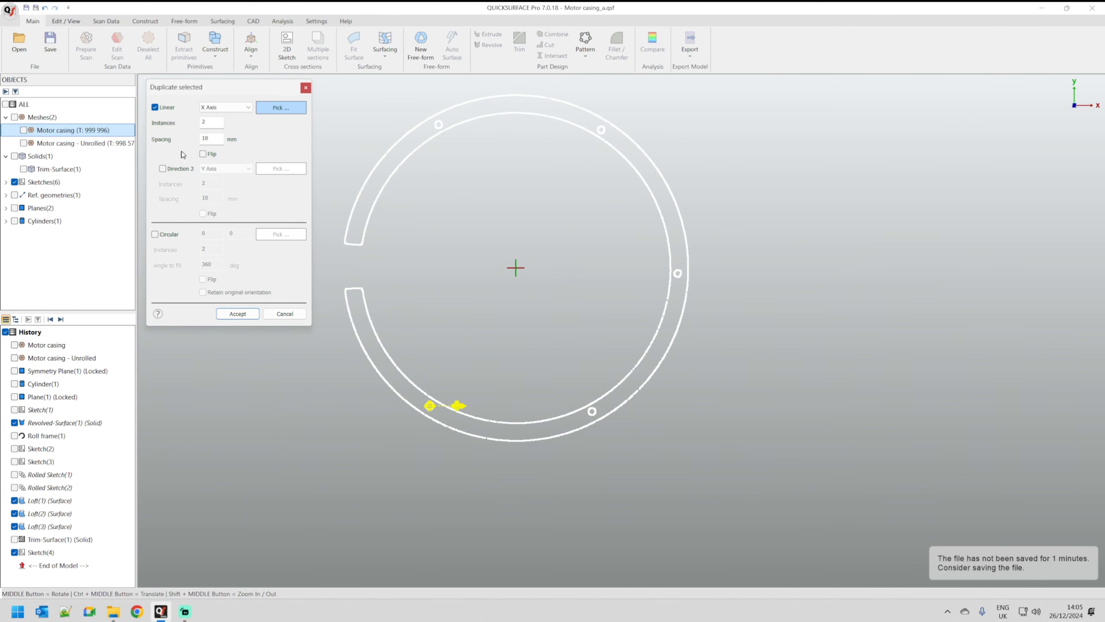
click(155, 235)
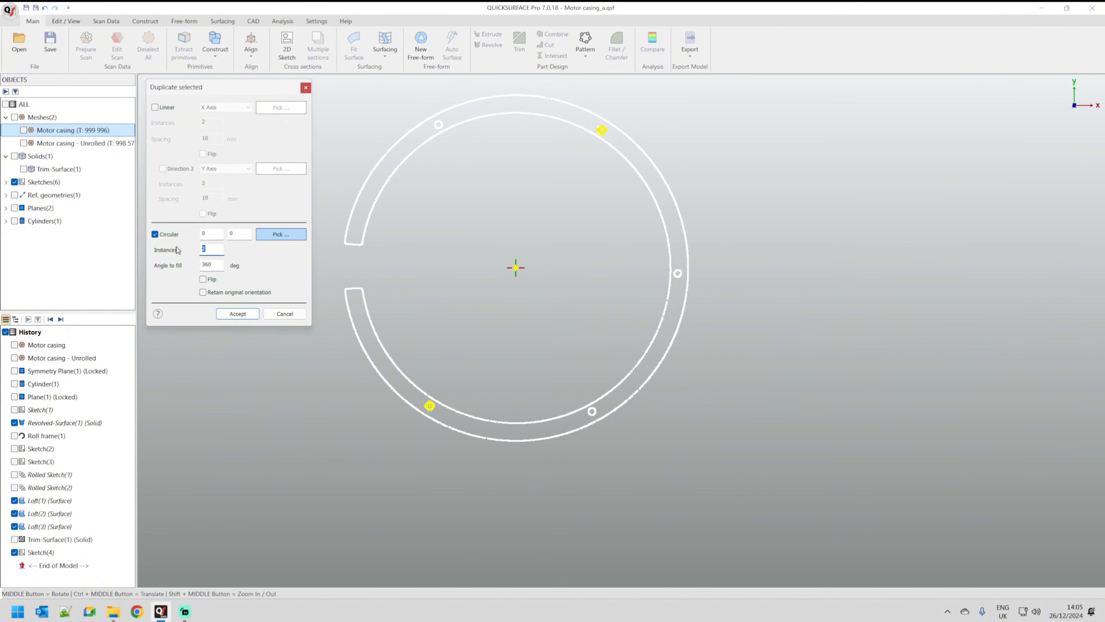
text(6)
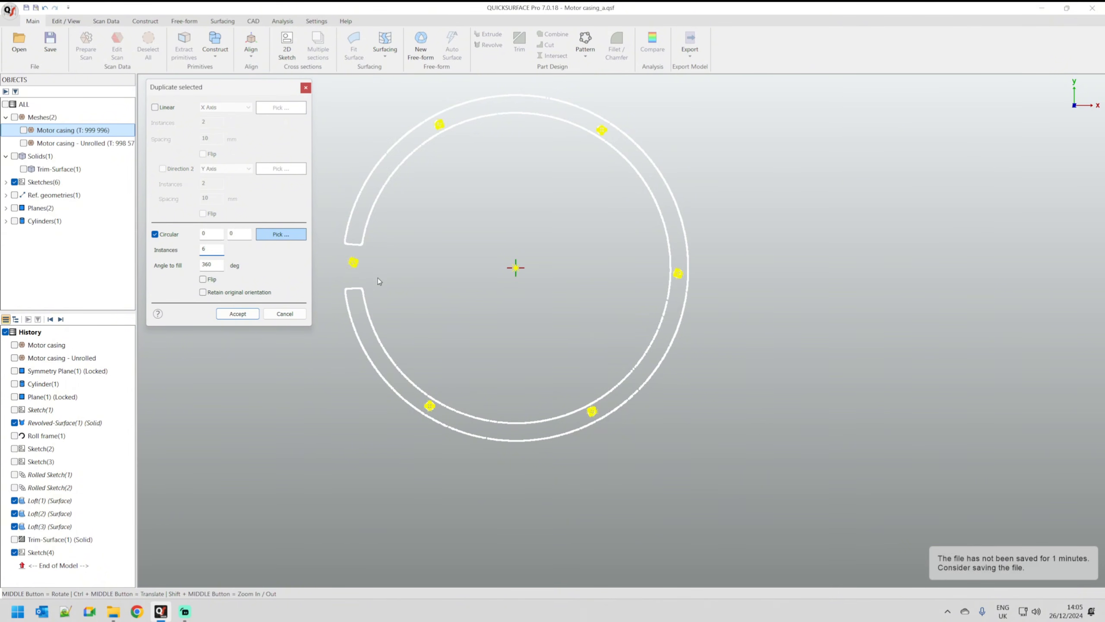
scroll(593, 313, down, 3)
scroll(501, 235, up, 2)
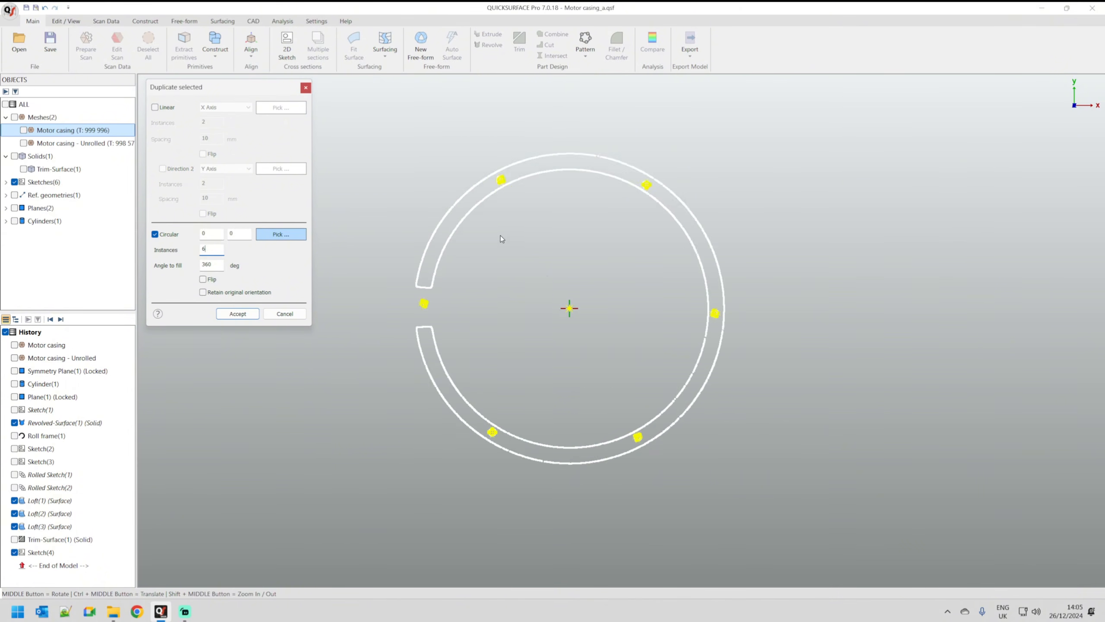
click(238, 314)
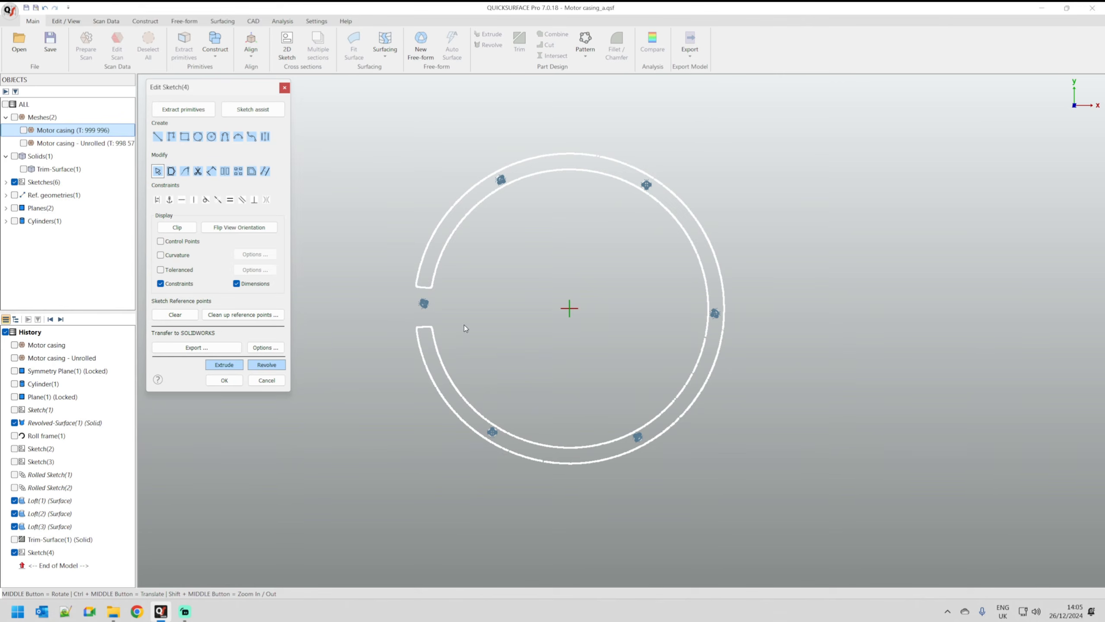
- Extrude the six hole circles as a two-sided solid, extending Depth 2 to about 150.6 mm, down past the lower flange
click(224, 365)
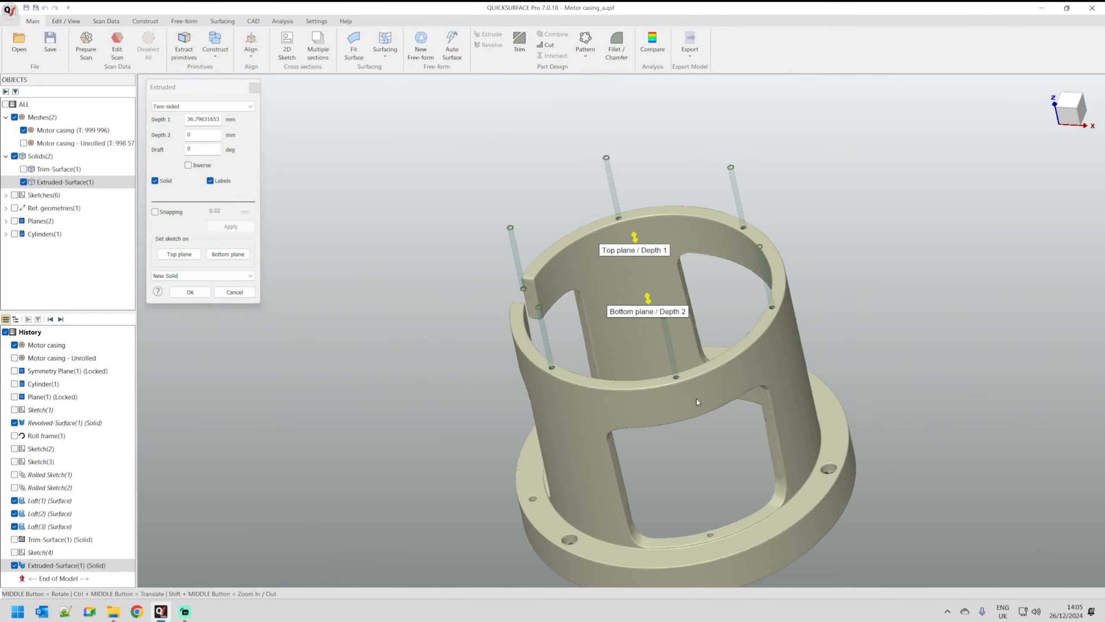
middle_drag(628, 401, 677, 298)
scroll(679, 266, down, 3)
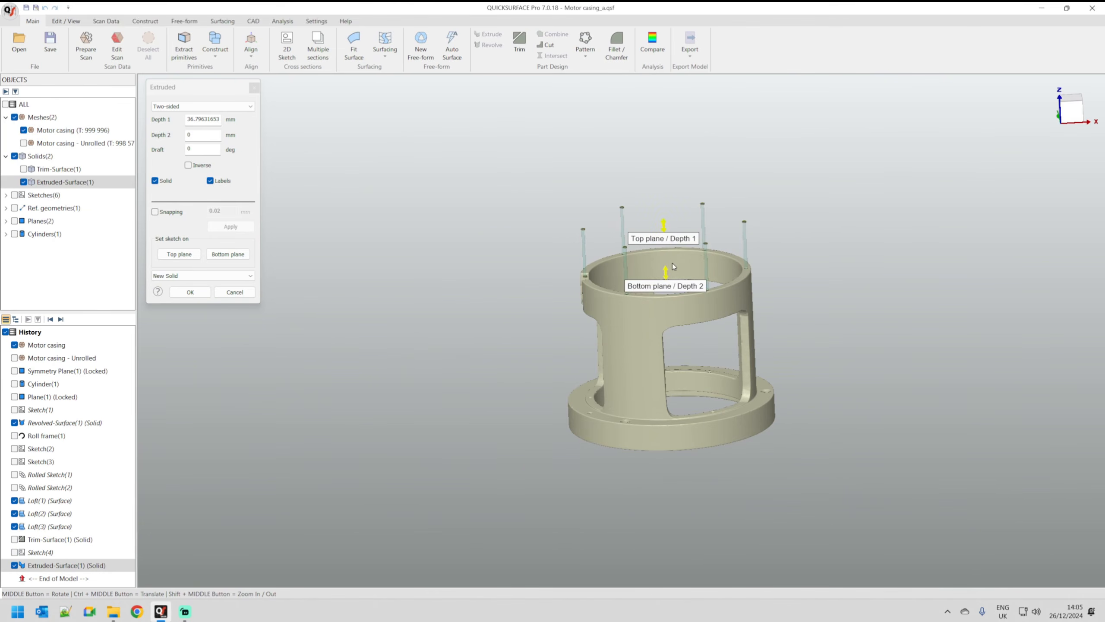
drag(665, 277, 695, 466)
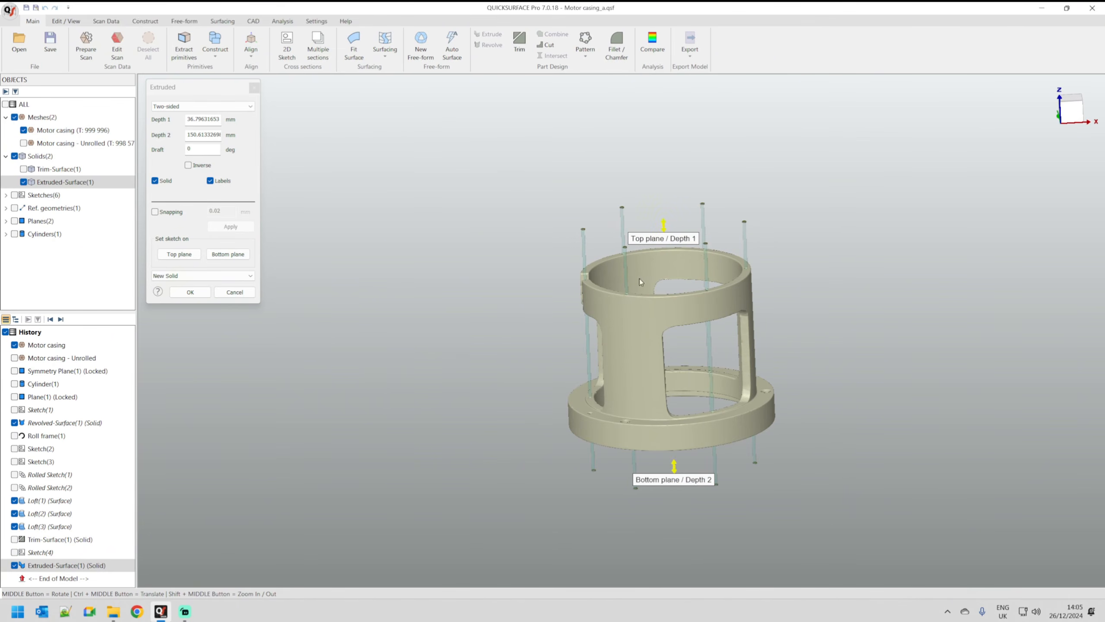
middle_drag(567, 499, 757, 515)
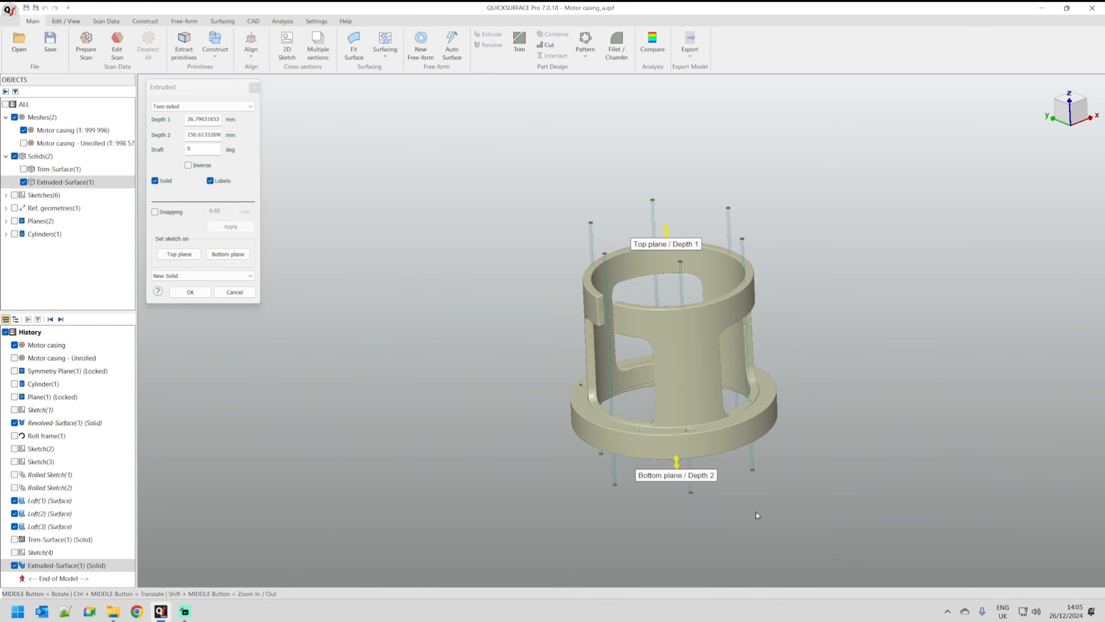
- Show the trimmed casing solid and cut the six extruded holes out of it
click(25, 169)
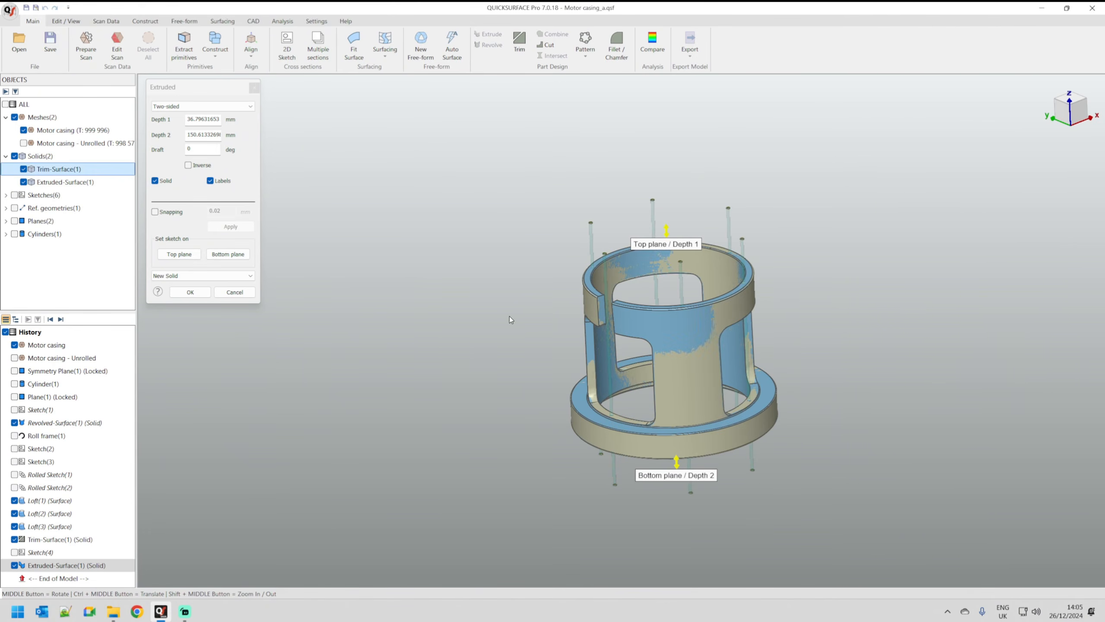
scroll(675, 353, up, 3)
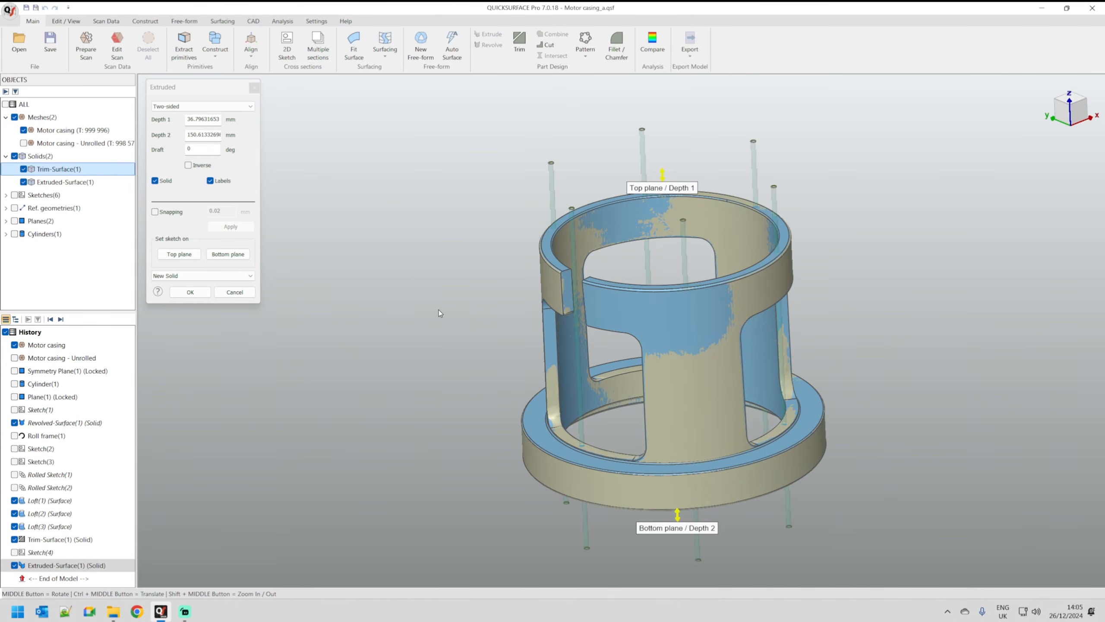
click(202, 276)
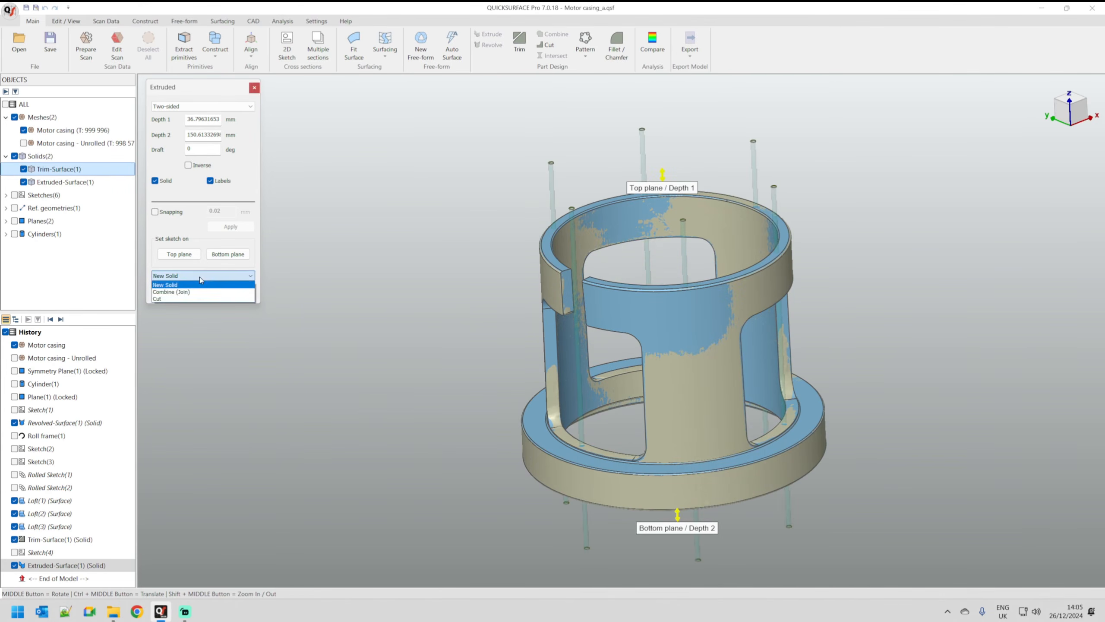
click(185, 299)
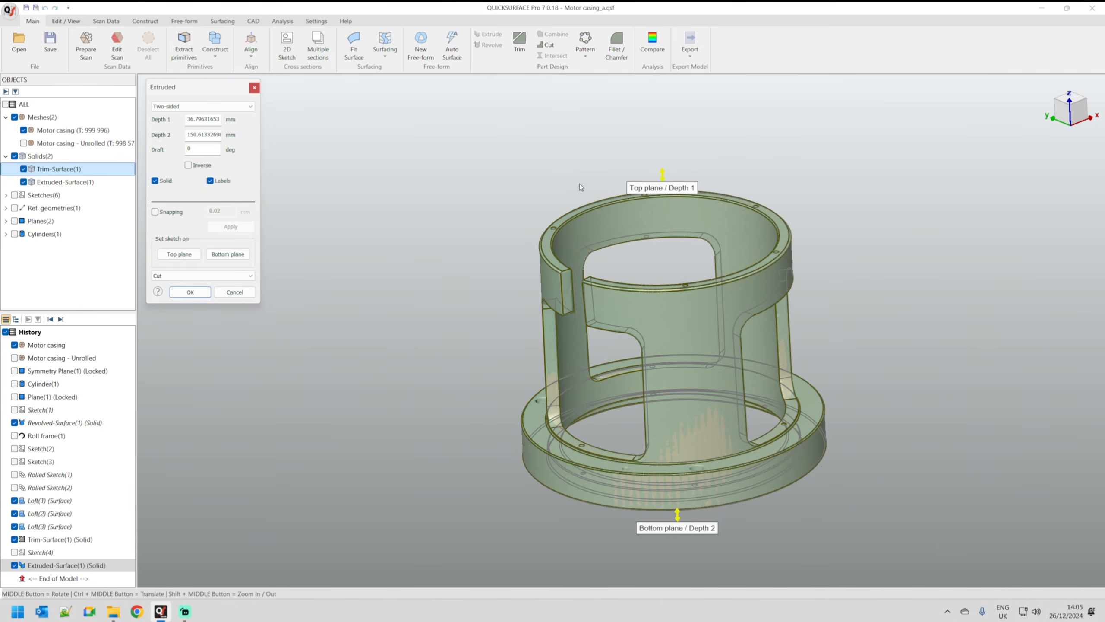
click(192, 292)
- Hide the Motor casing mesh and inspect the holes cut in the solid's upper and lower rims
middle_drag(629, 495, 500, 435)
click(23, 131)
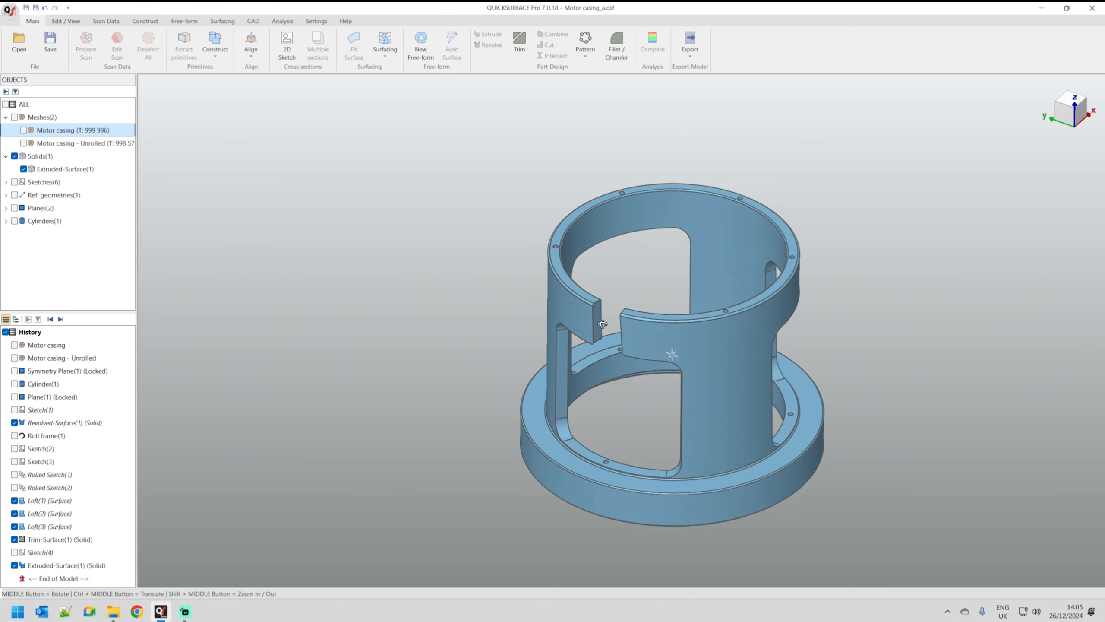
middle_drag(644, 487, 591, 416)
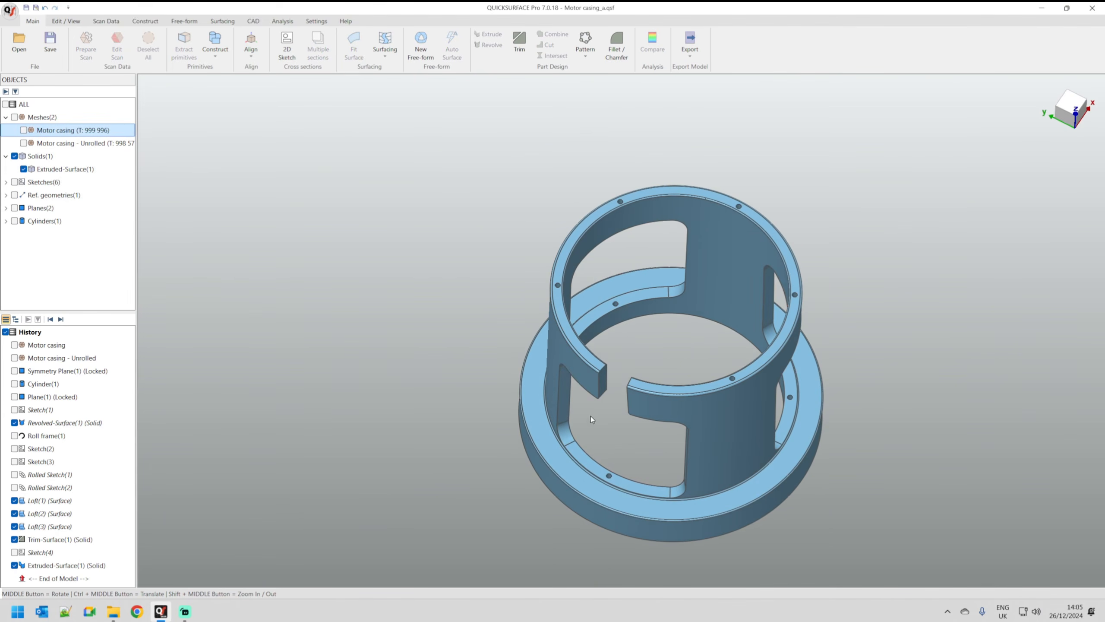
- Show only the Motor casing mesh and create a sketch parallel to OXY at about 17.91 mm offset, slicing the lower flange's holes
click(24, 131)
click(15, 156)
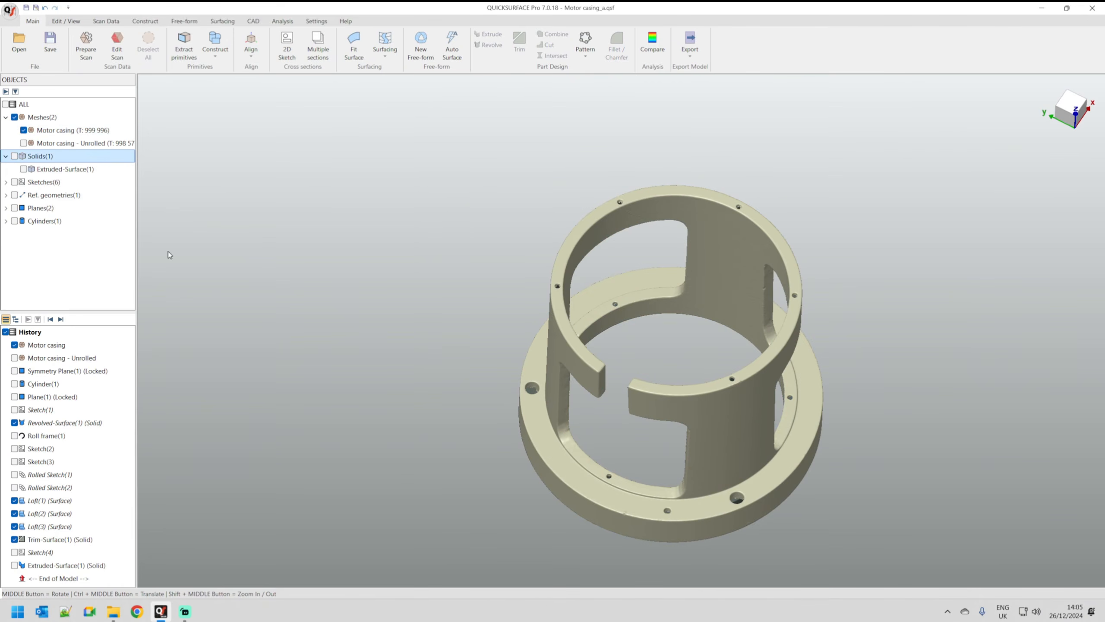
middle_drag(648, 304, 629, 200)
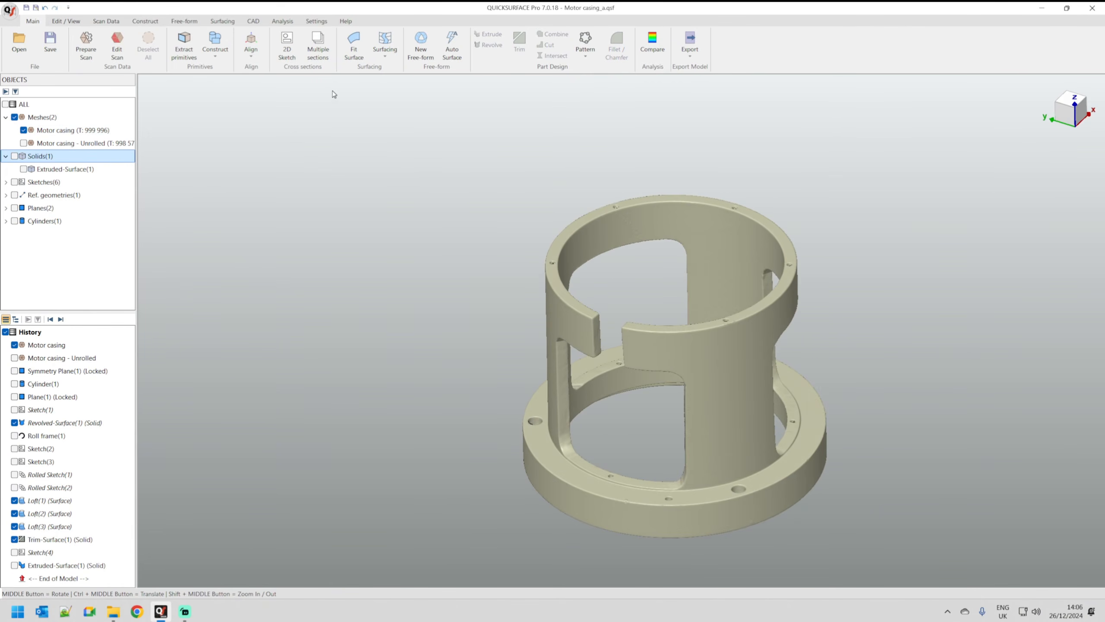
click(286, 46)
drag(625, 464, 627, 466)
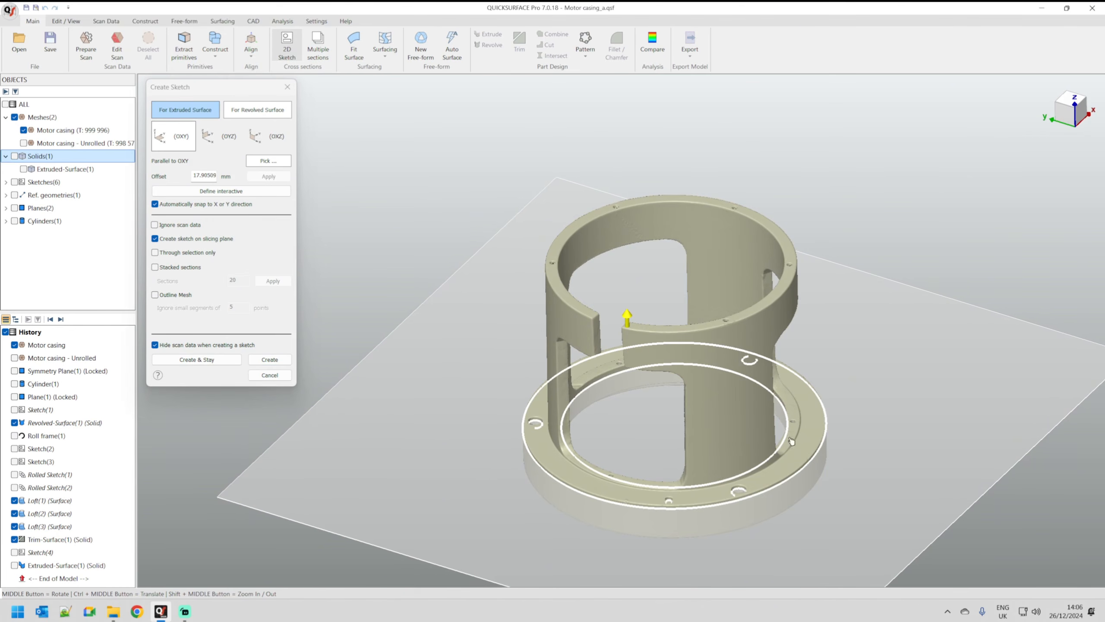
click(278, 360)
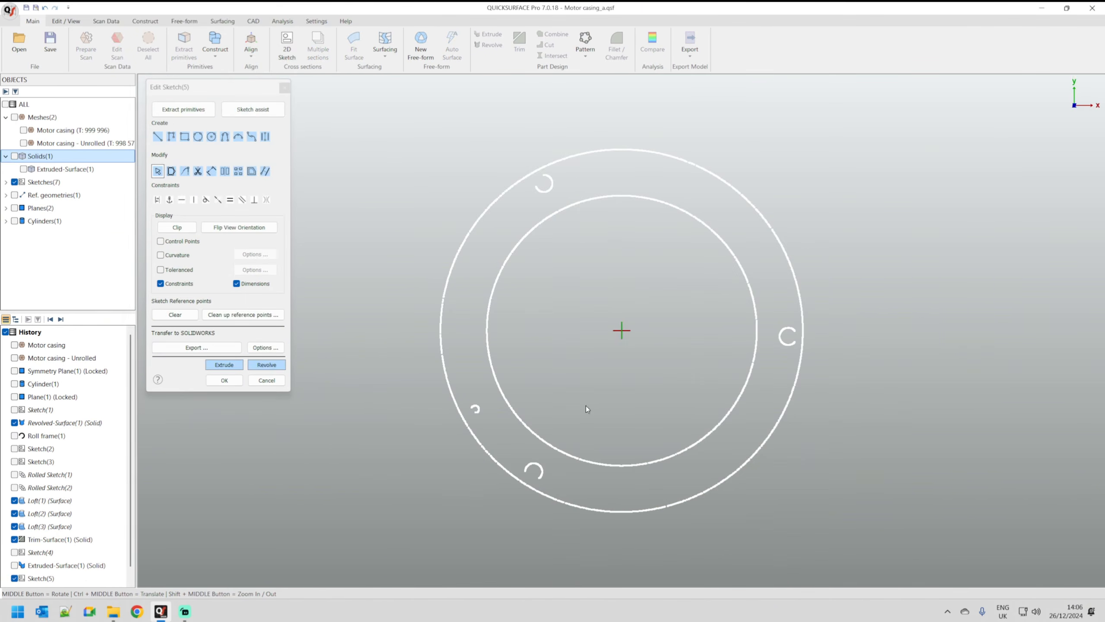
- Fit circles to the three larger hole outlines in the lower flange section
click(226, 117)
scroll(544, 183, up, 5)
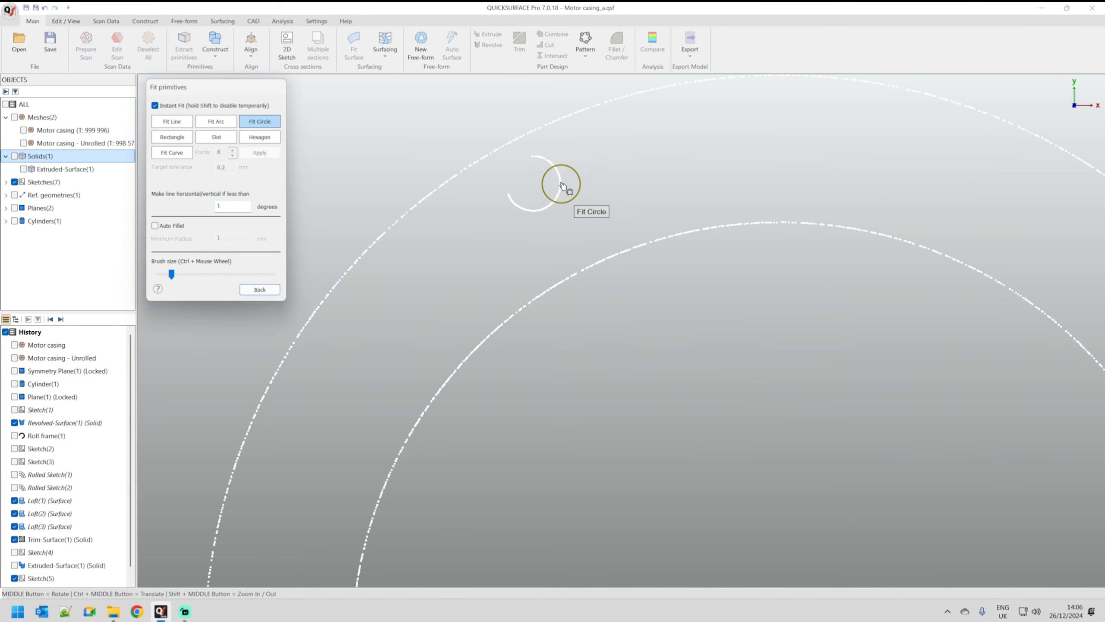
click(518, 185)
scroll(474, 254, down, 5)
scroll(618, 302, up, 5)
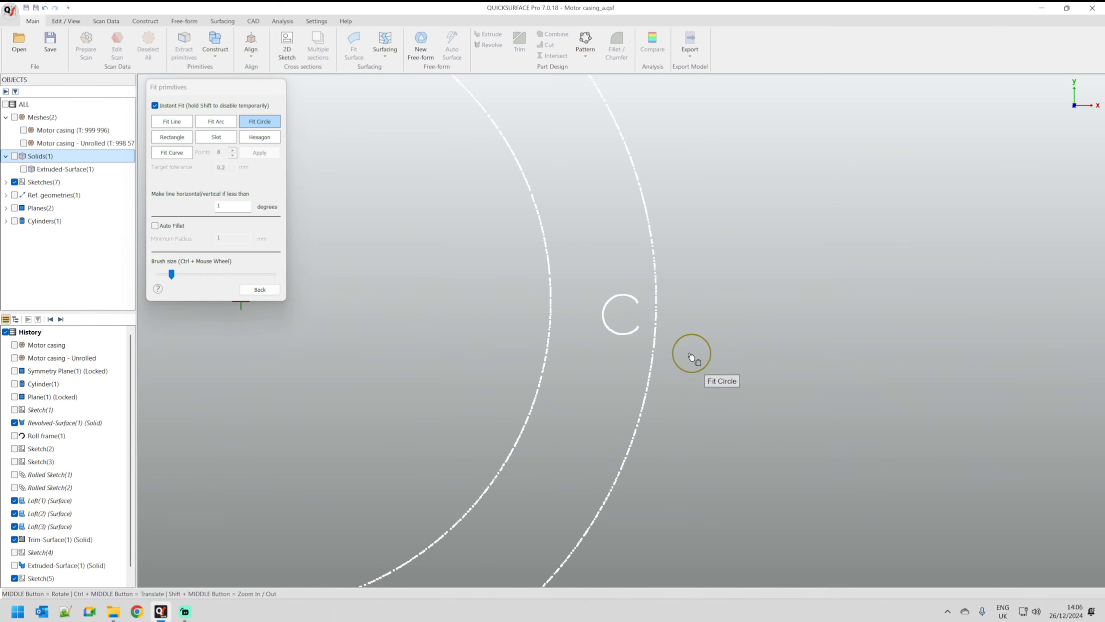
click(616, 310)
scroll(666, 348, down, 5)
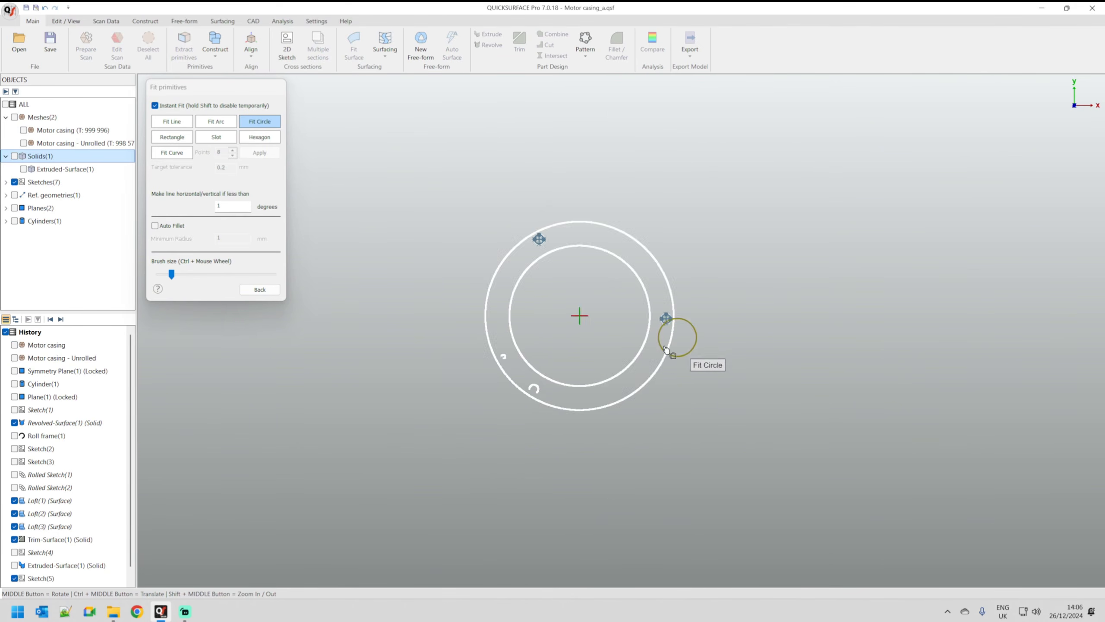
scroll(564, 389, up, 5)
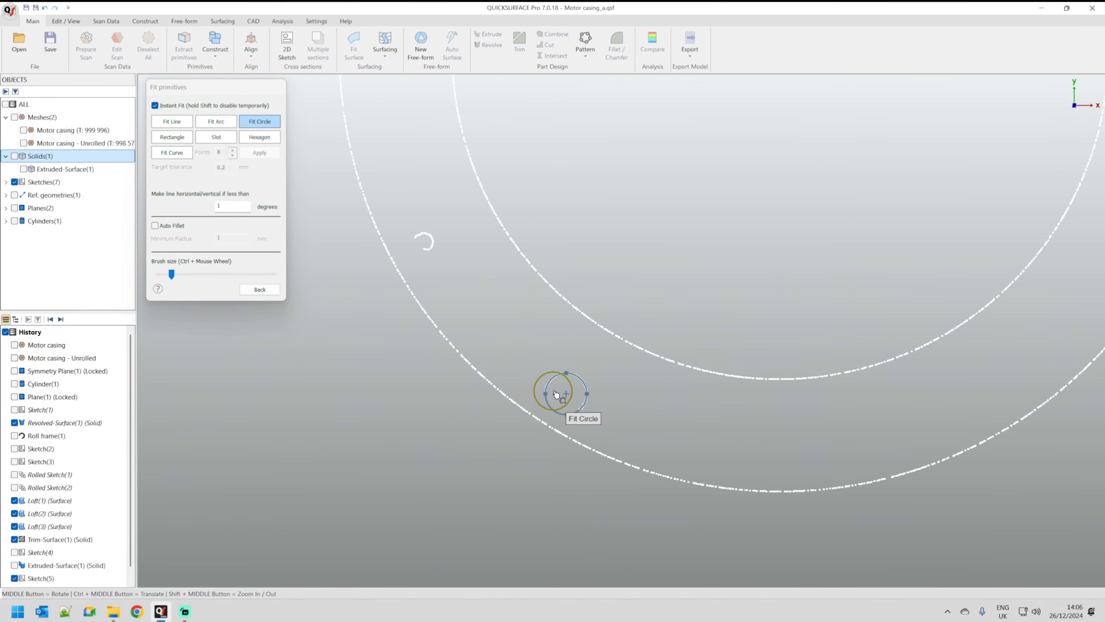
click(260, 289)
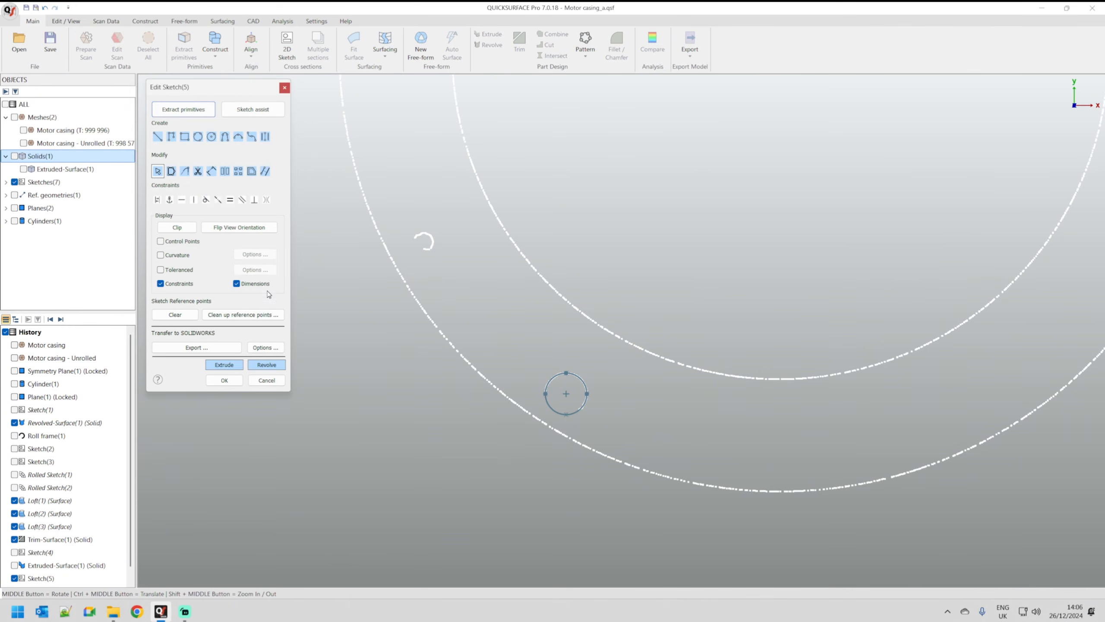
- Extrude the three flange circles as a two-sided solid, extending Depth 2 to about 38.75 mm, through the flange
scroll(312, 398, down, 5)
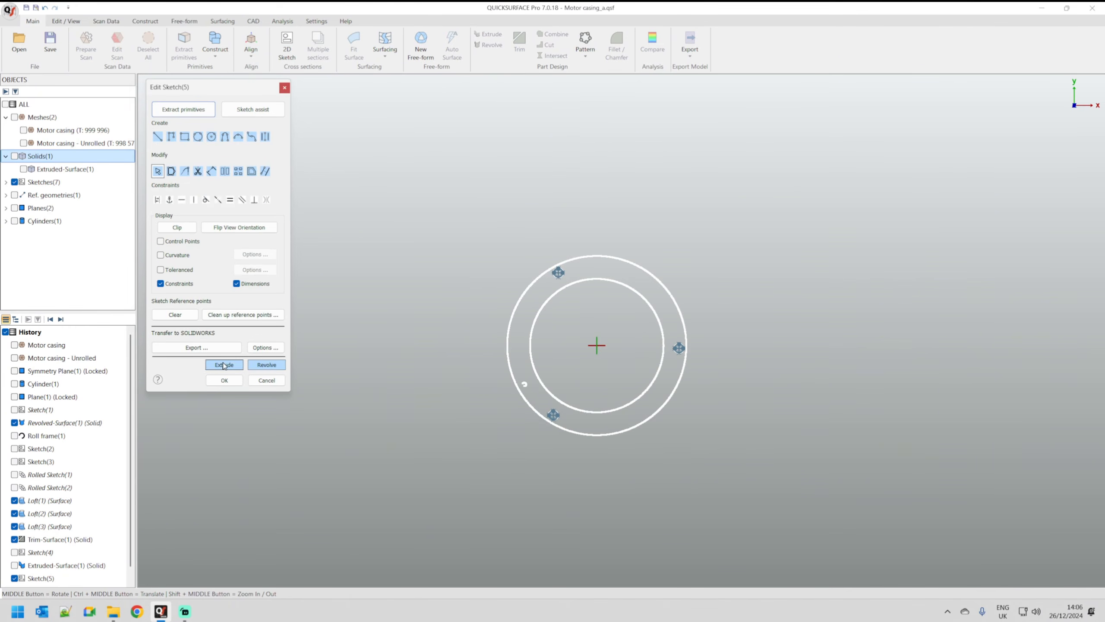
click(225, 364)
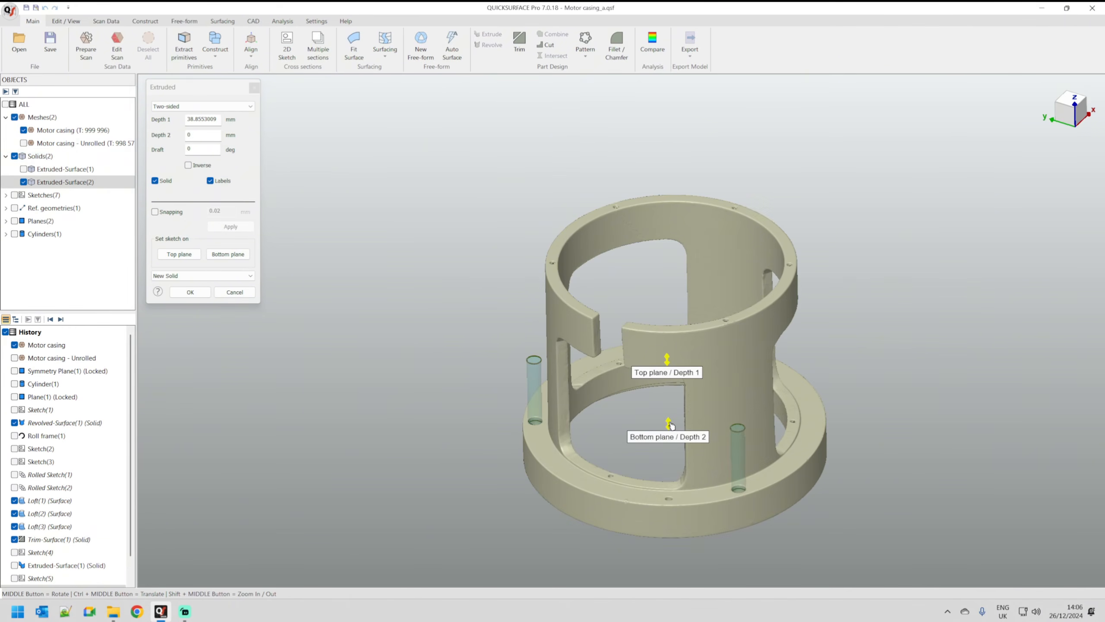
drag(668, 423, 669, 485)
middle_drag(669, 485, 1009, 354)
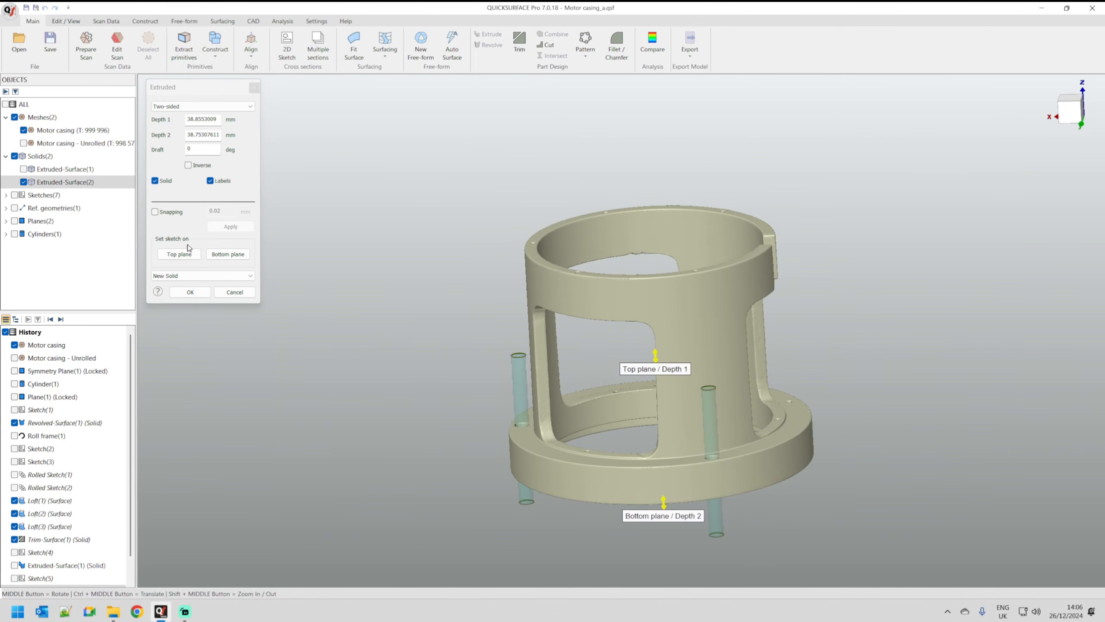
- Show the casing solid and cut the two-sided extrusion of the three flange circles out of it
click(24, 170)
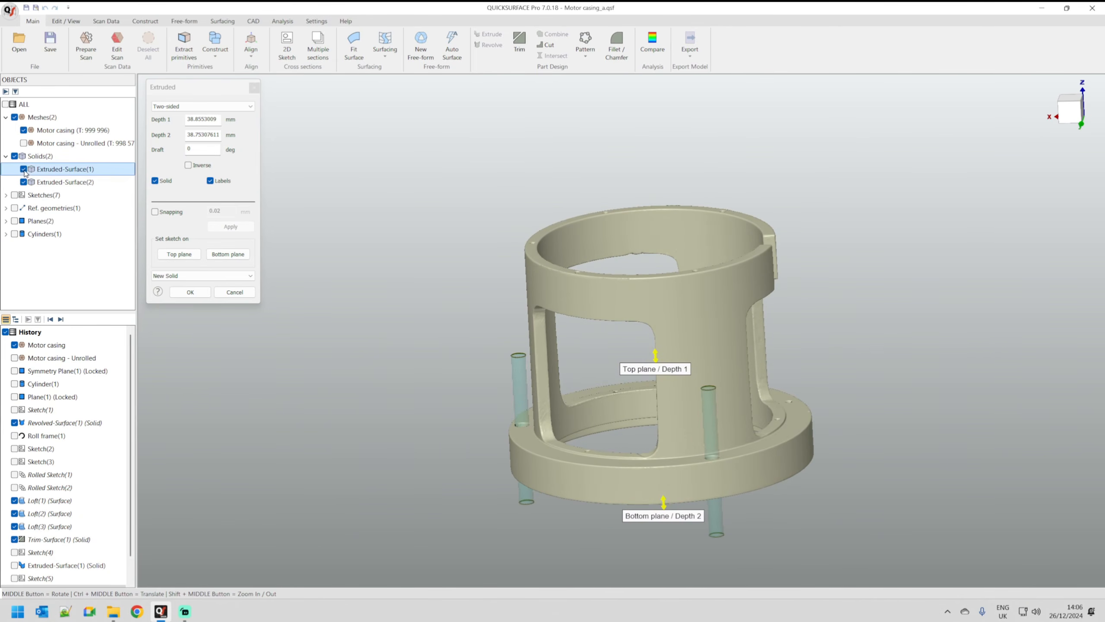
click(196, 276)
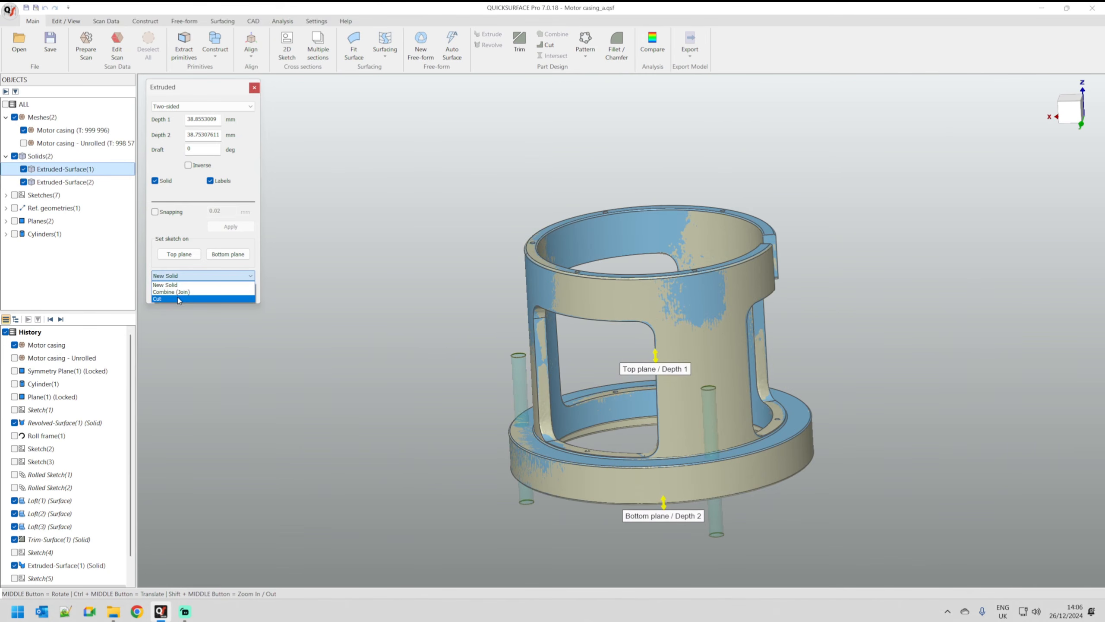
click(177, 298)
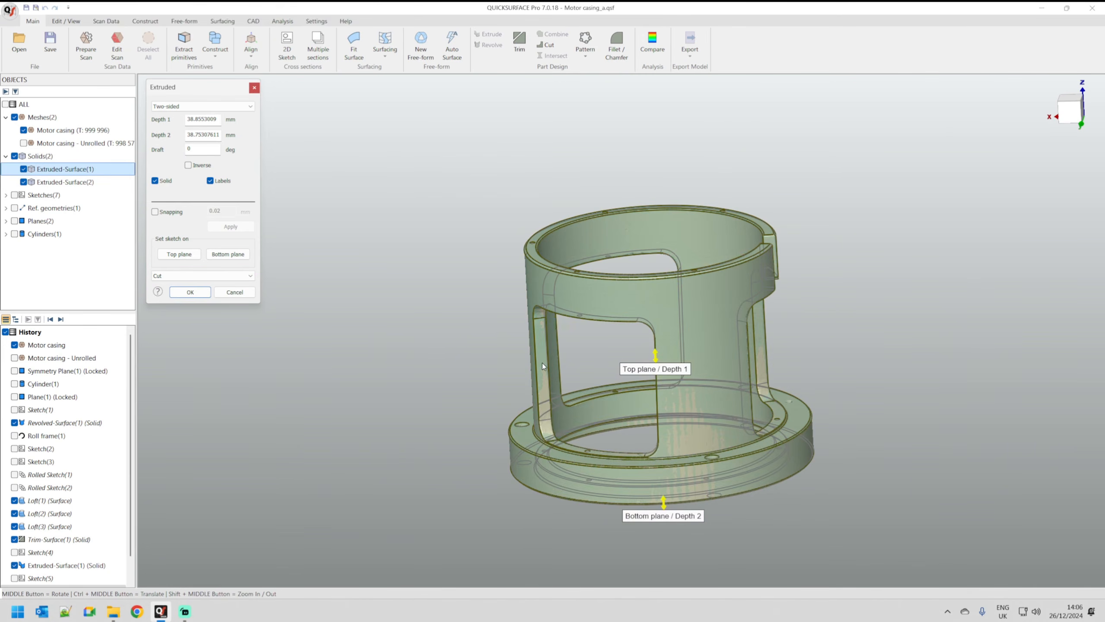
click(190, 292)
- Hide the solid and examine the Motor casing mesh alone from several sides, including its flange holes and window openings
middle_drag(390, 409, 892, 486)
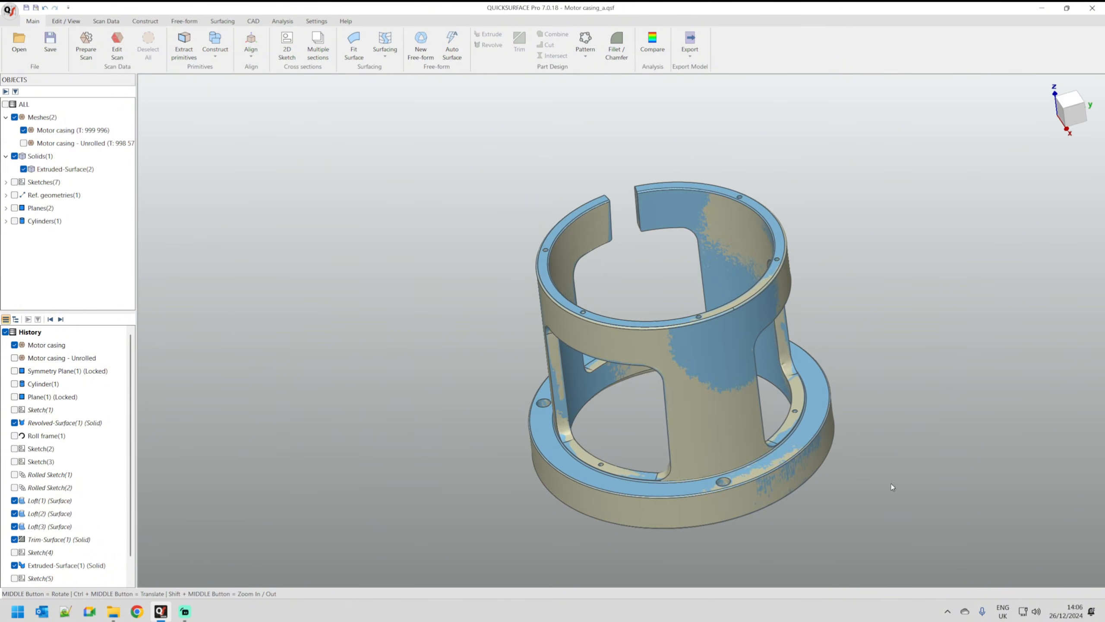
middle_drag(696, 510, 802, 503)
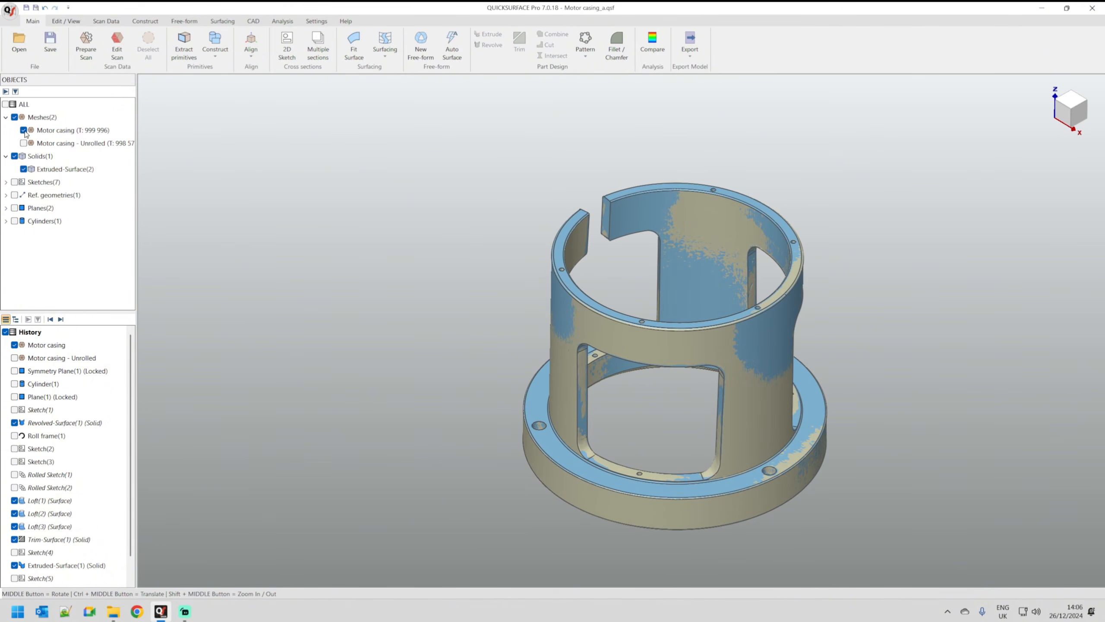
click(14, 157)
middle_drag(727, 439, 605, 390)
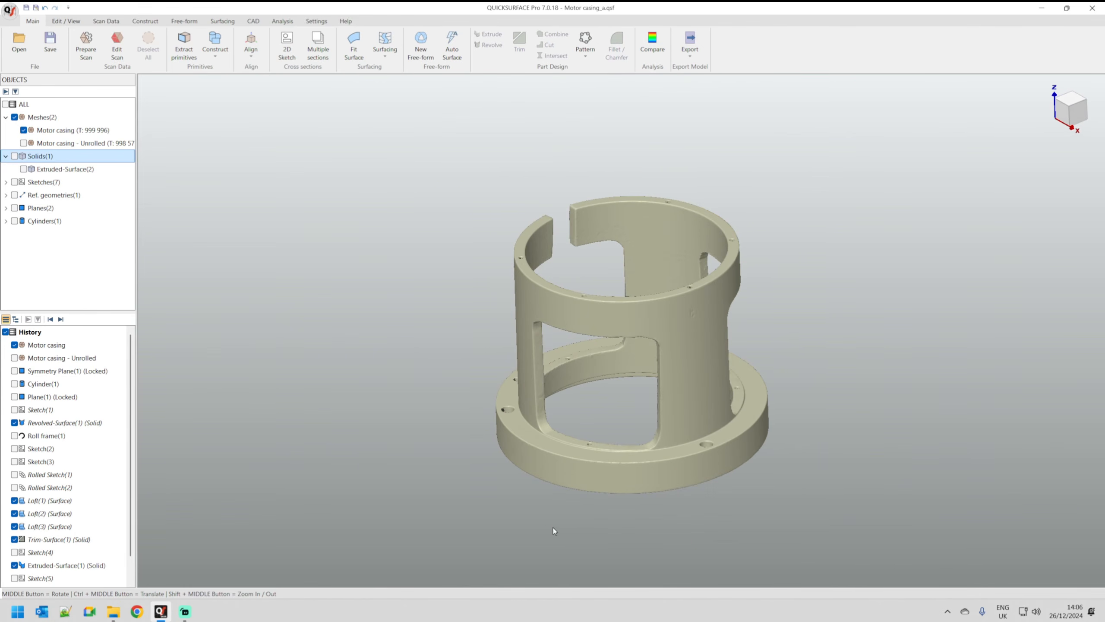
middle_drag(554, 530, 705, 535)
- Examine the finished solid without the Motor casing mesh, and show the mesh over it again for comparison
click(15, 156)
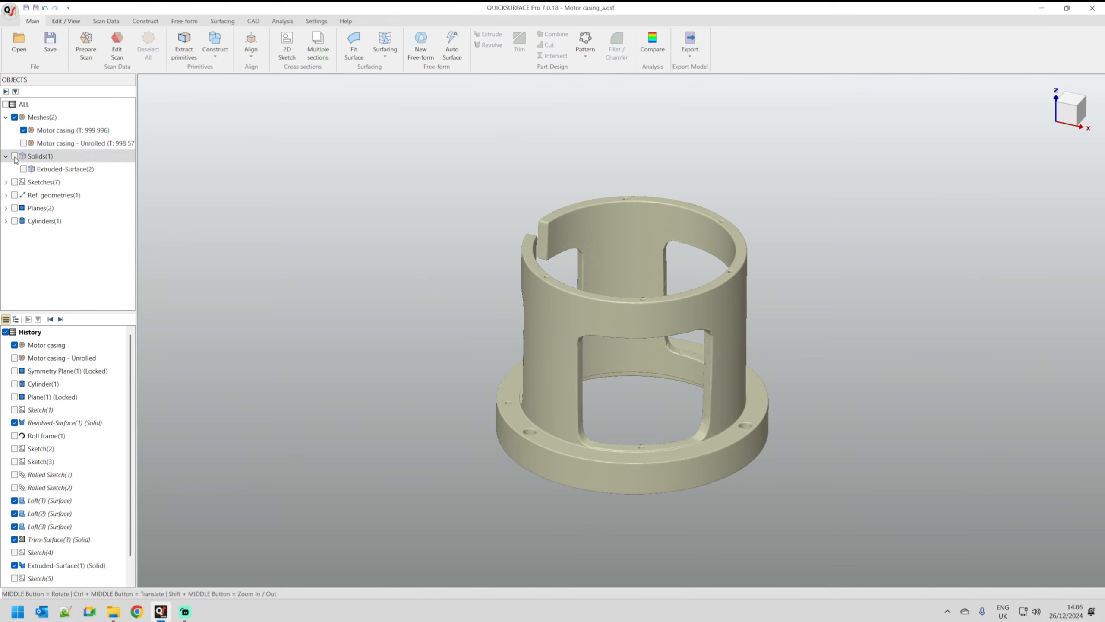
click(23, 130)
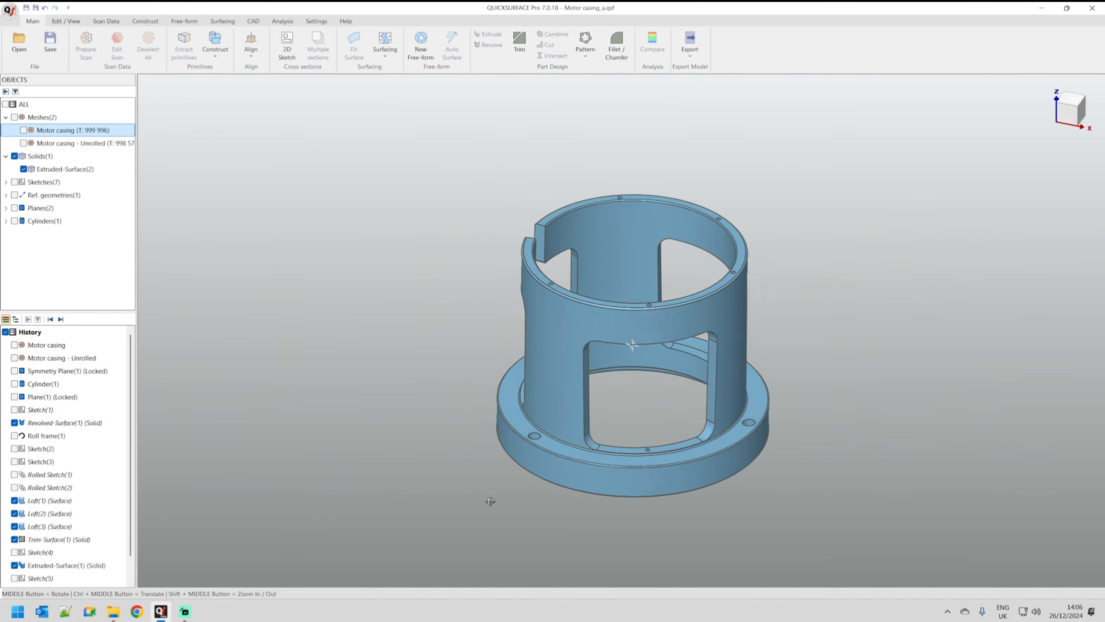
middle_drag(491, 504, 413, 523)
scroll(771, 444, up, 4)
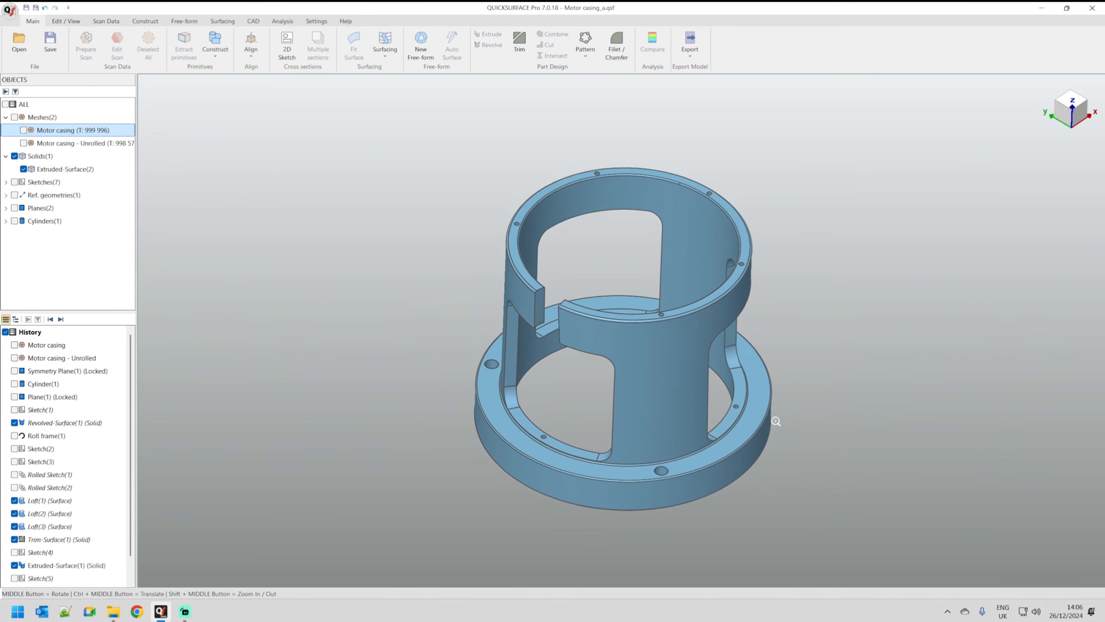
click(24, 130)
middle_drag(316, 297, 300, 306)
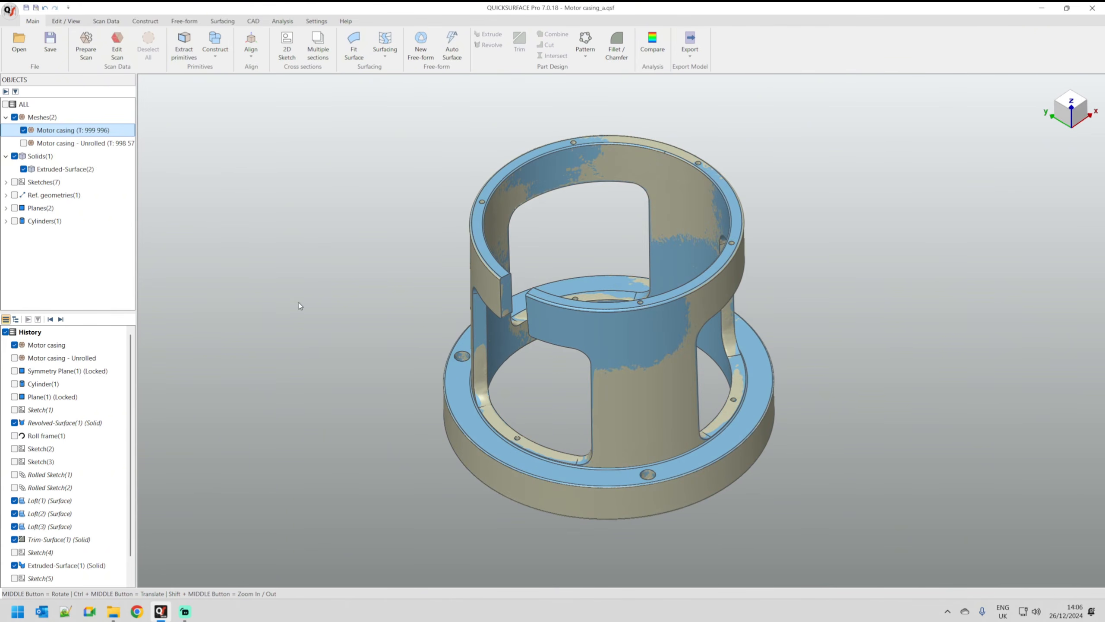